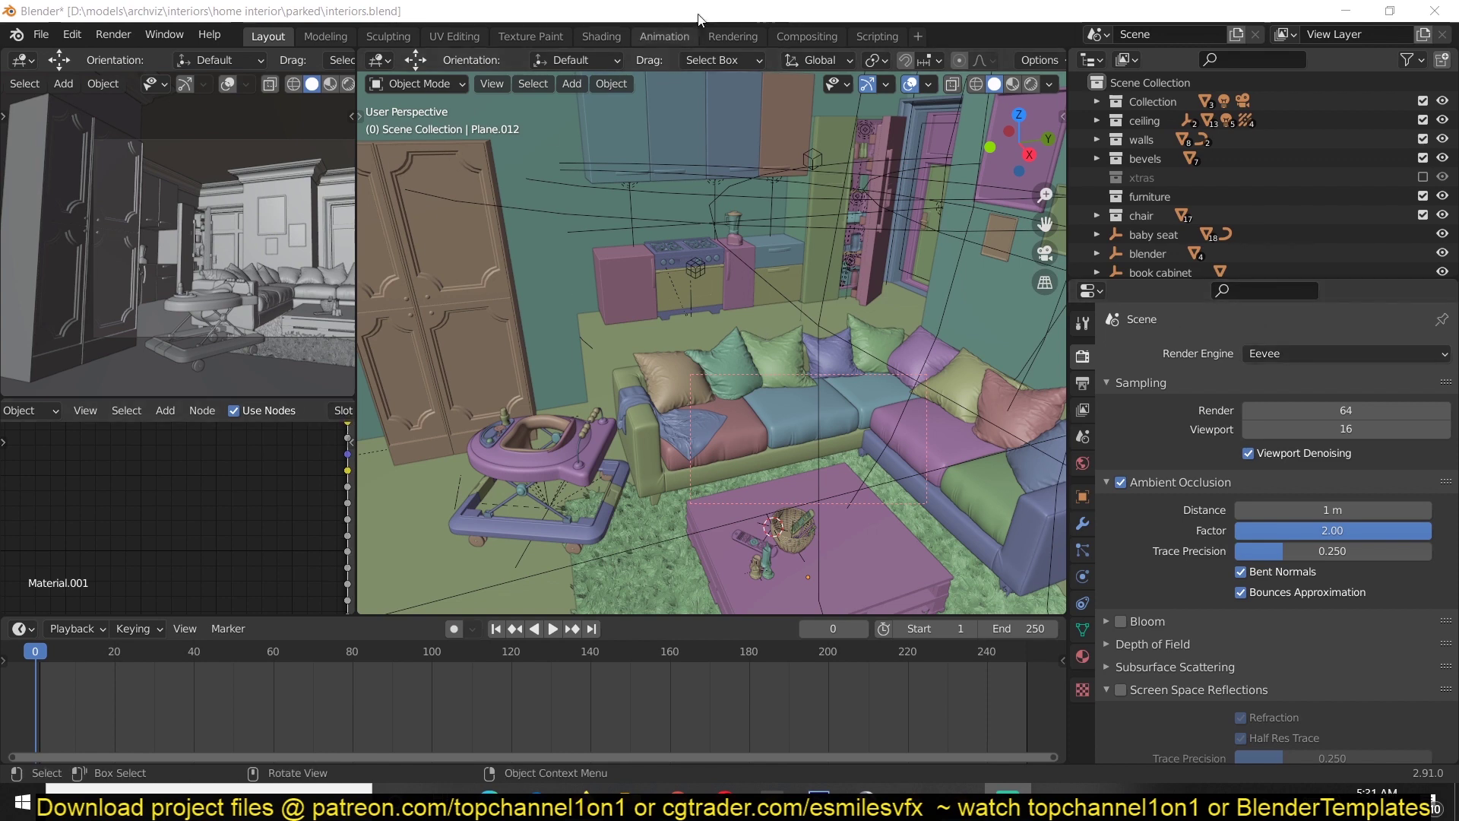
- Enable nodes in the Compositing workspace and spread the Render Layers and Composite nodes apart
click(819, 35)
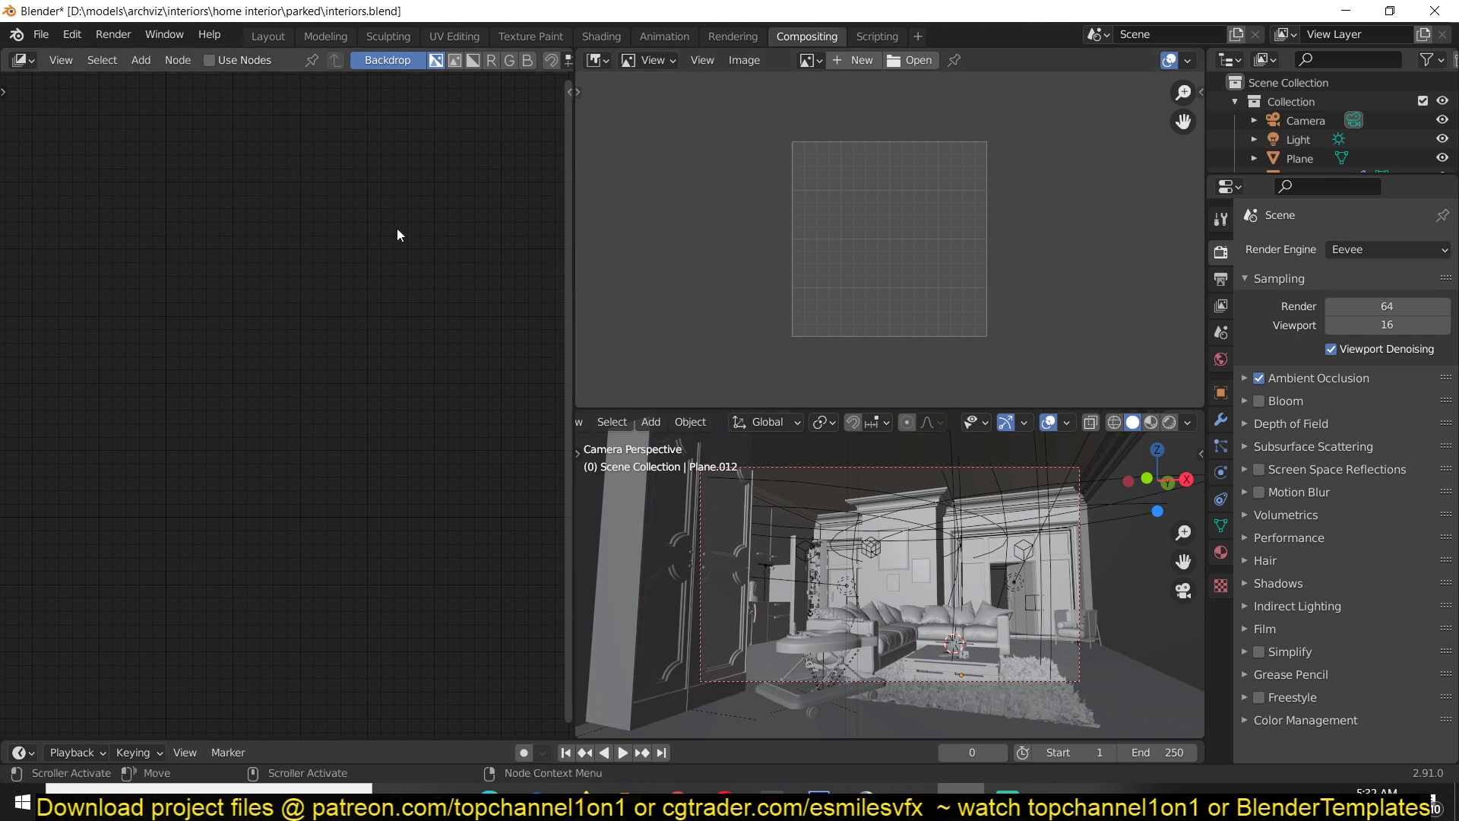
click(210, 60)
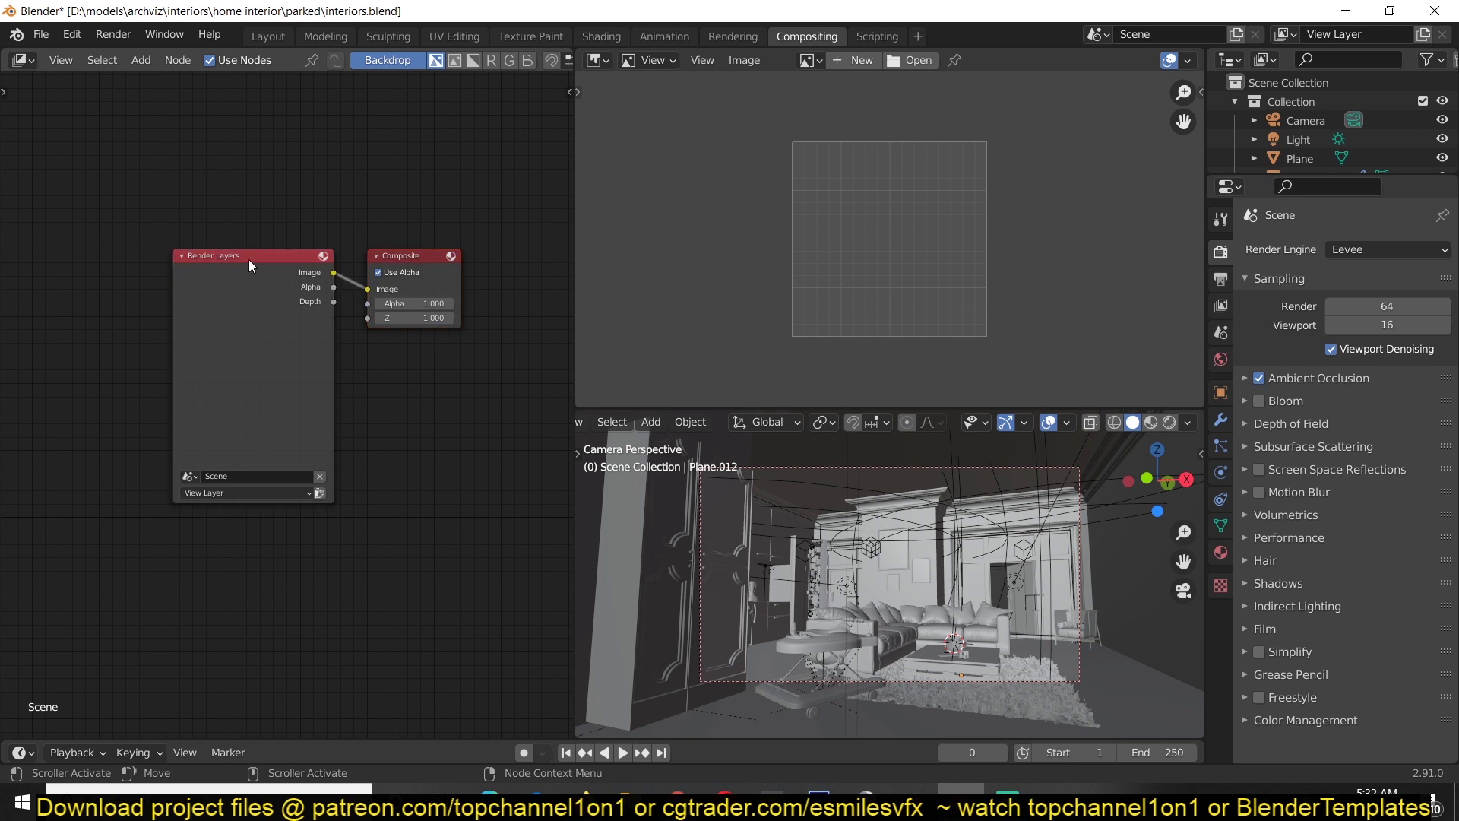
drag(249, 258, 124, 244)
drag(459, 280, 552, 284)
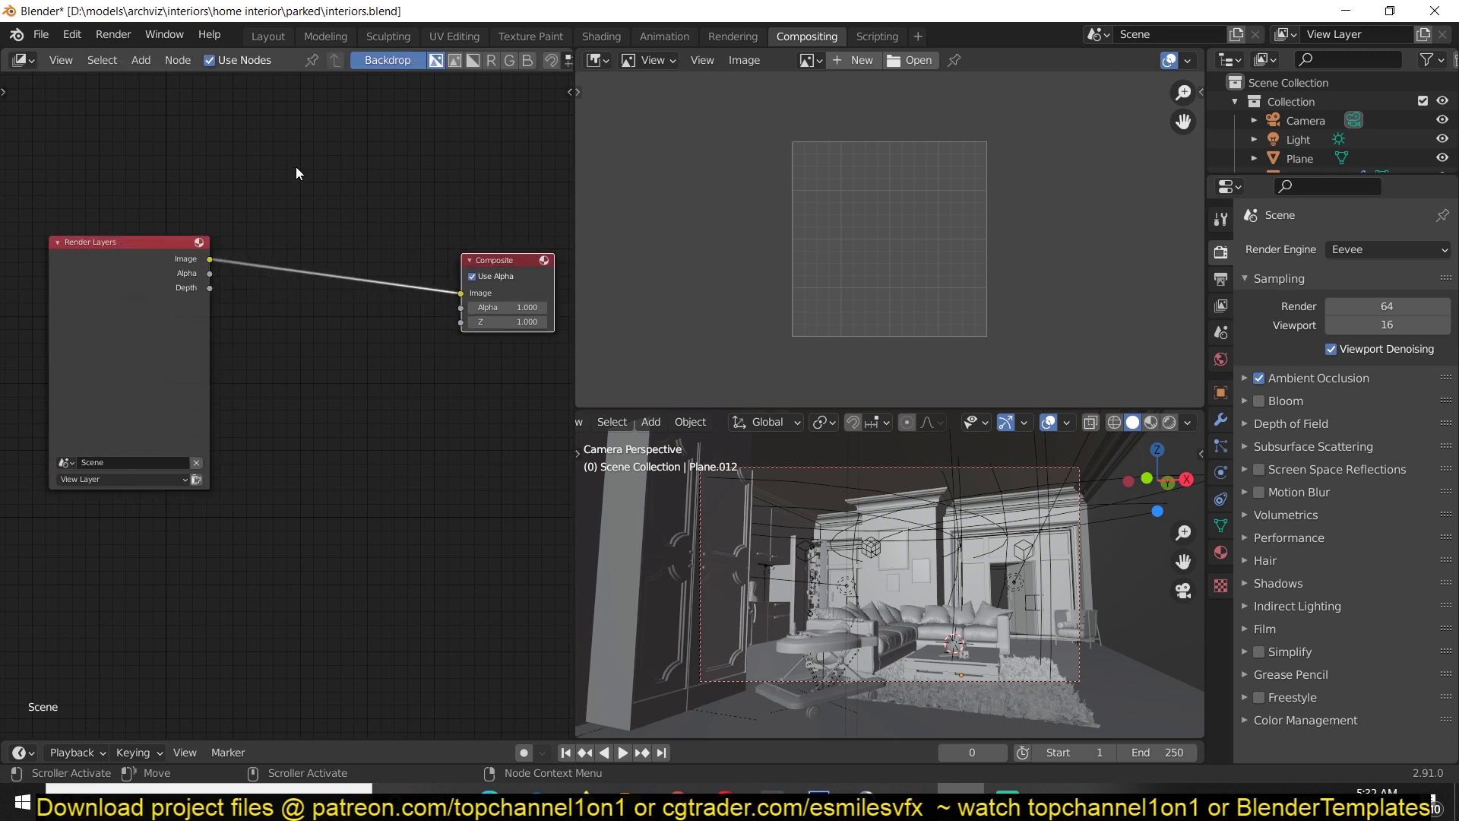
- Add a Viewer node above the Composite node in the compositor
key(shift+a)
mouse_move(258, 210)
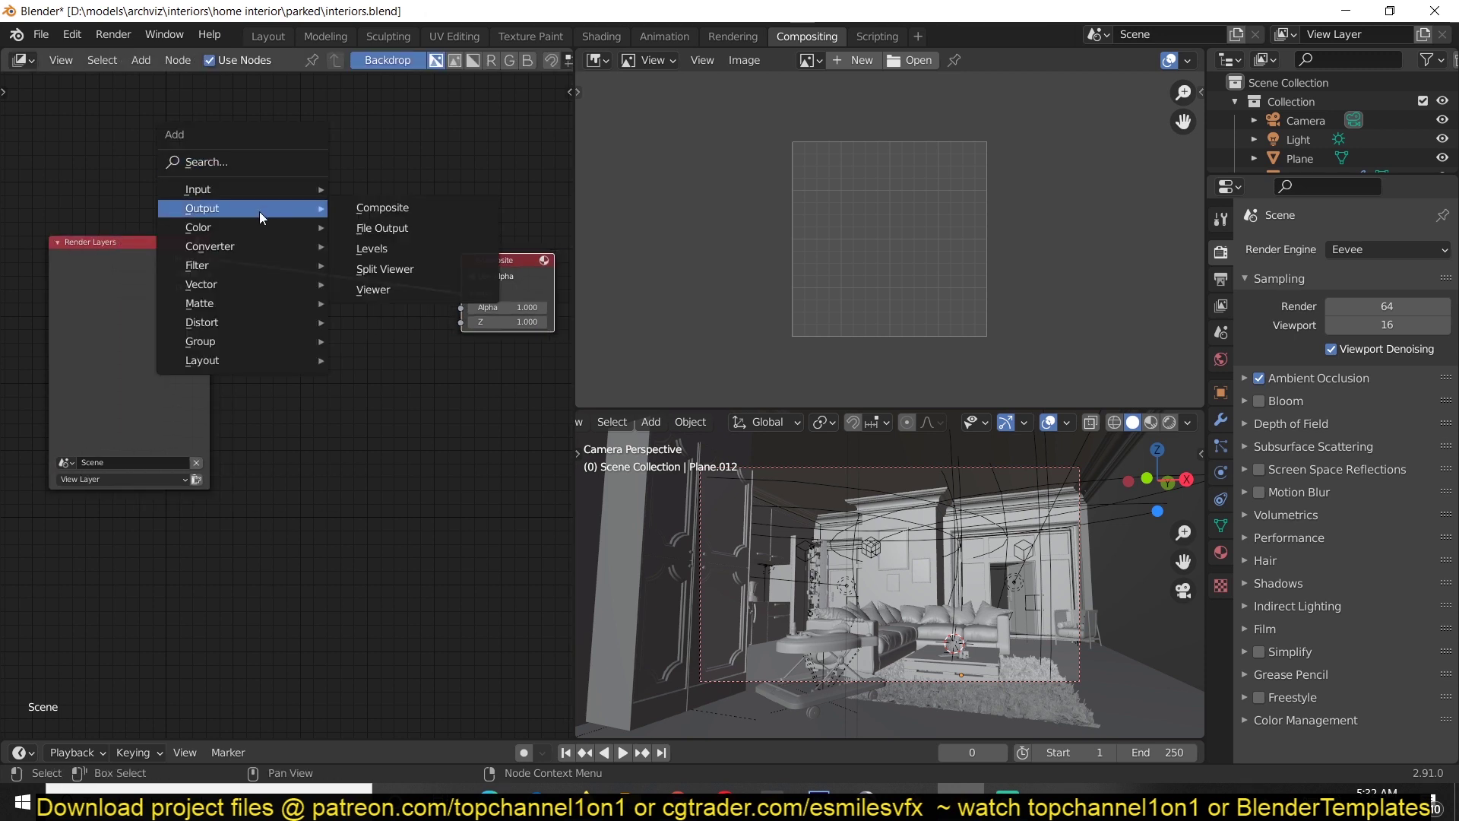
click(384, 289)
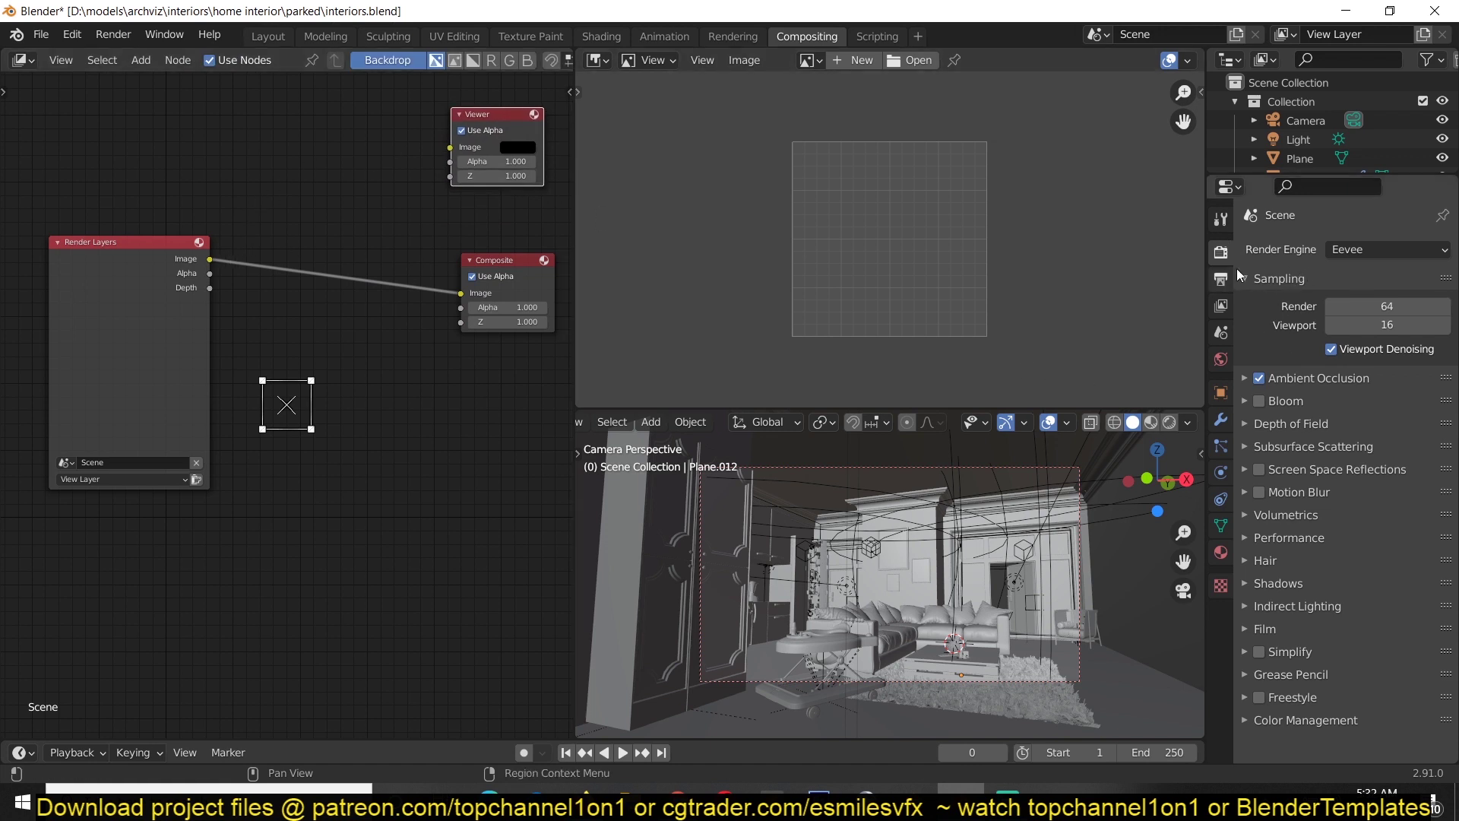
- Set the scene's render engine to Cycles
click(1374, 251)
click(1375, 325)
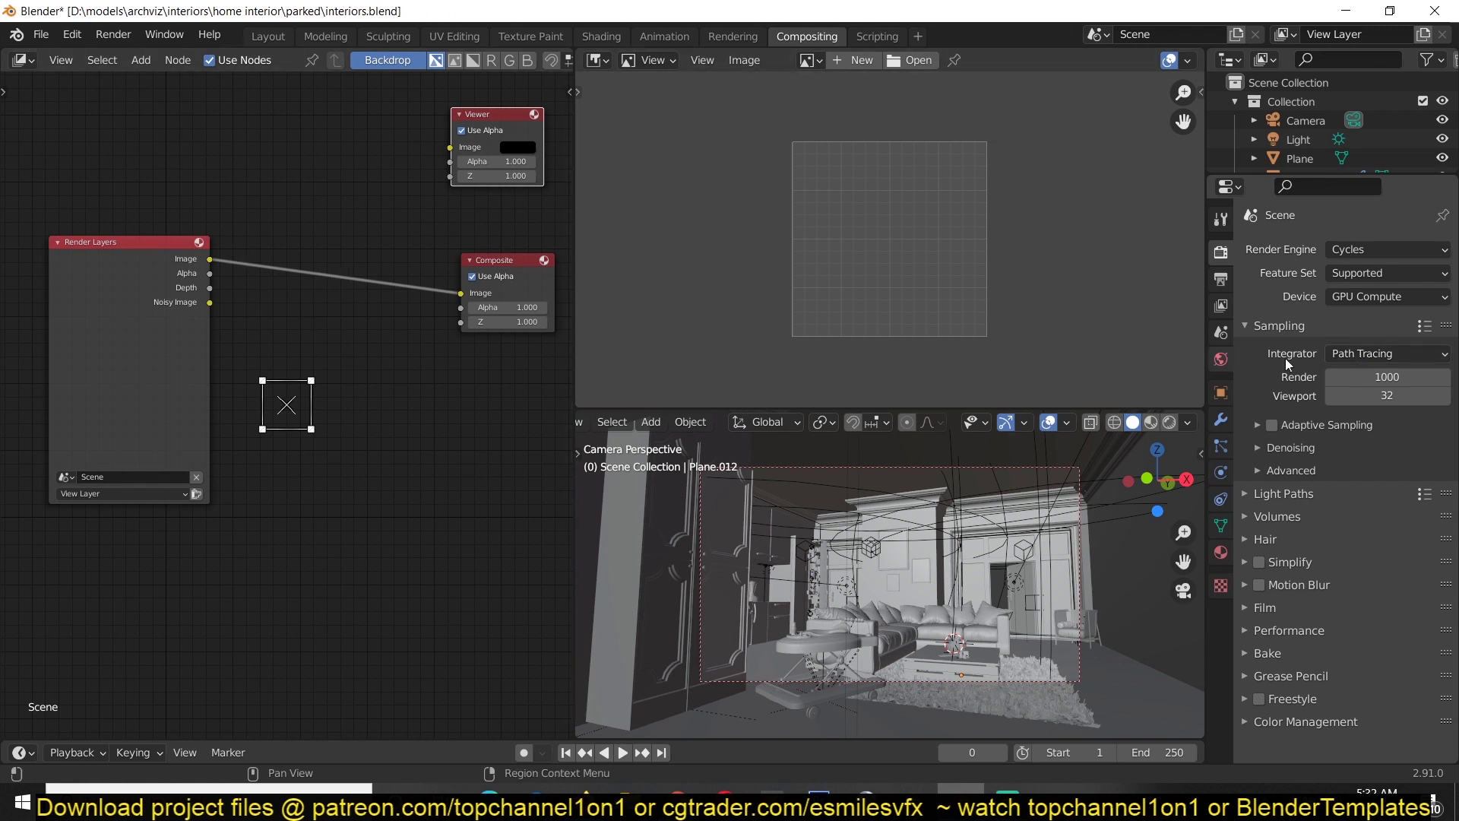
- Set the 3D viewport's solid shading color to Random and hide its overlays
scroll(850, 584, up, 2)
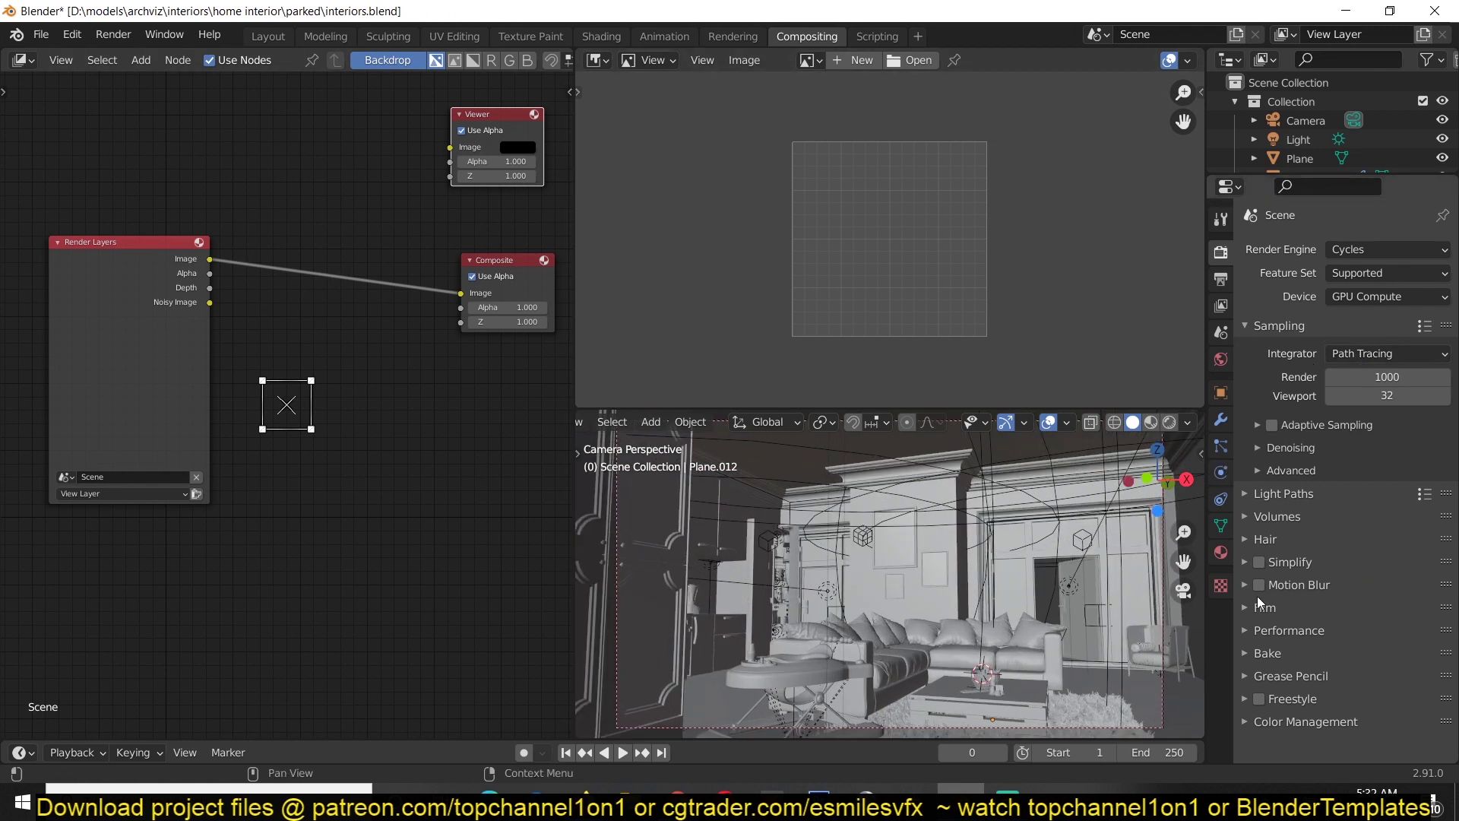
scroll(864, 555, down, 2)
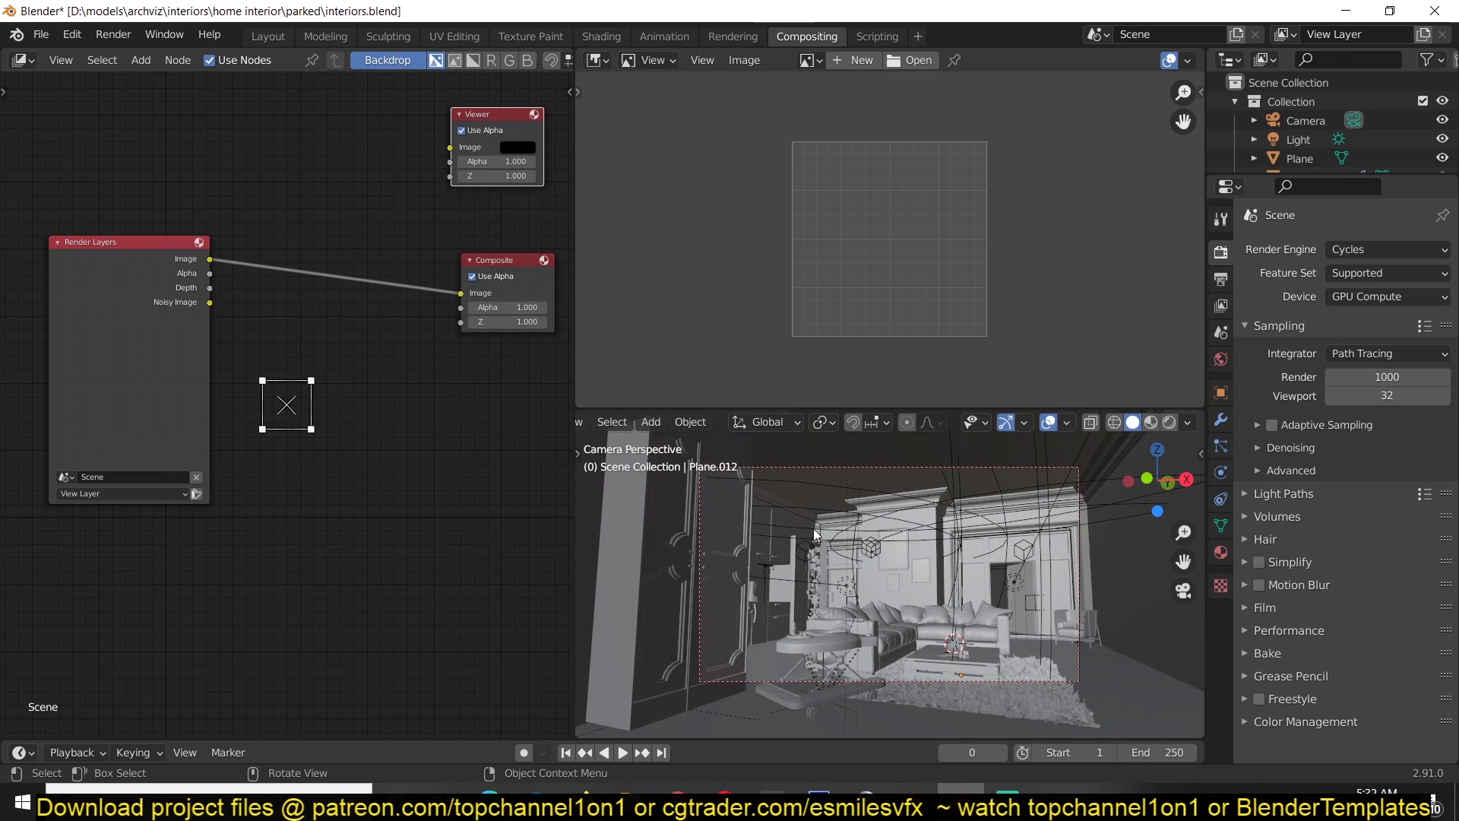
click(1189, 423)
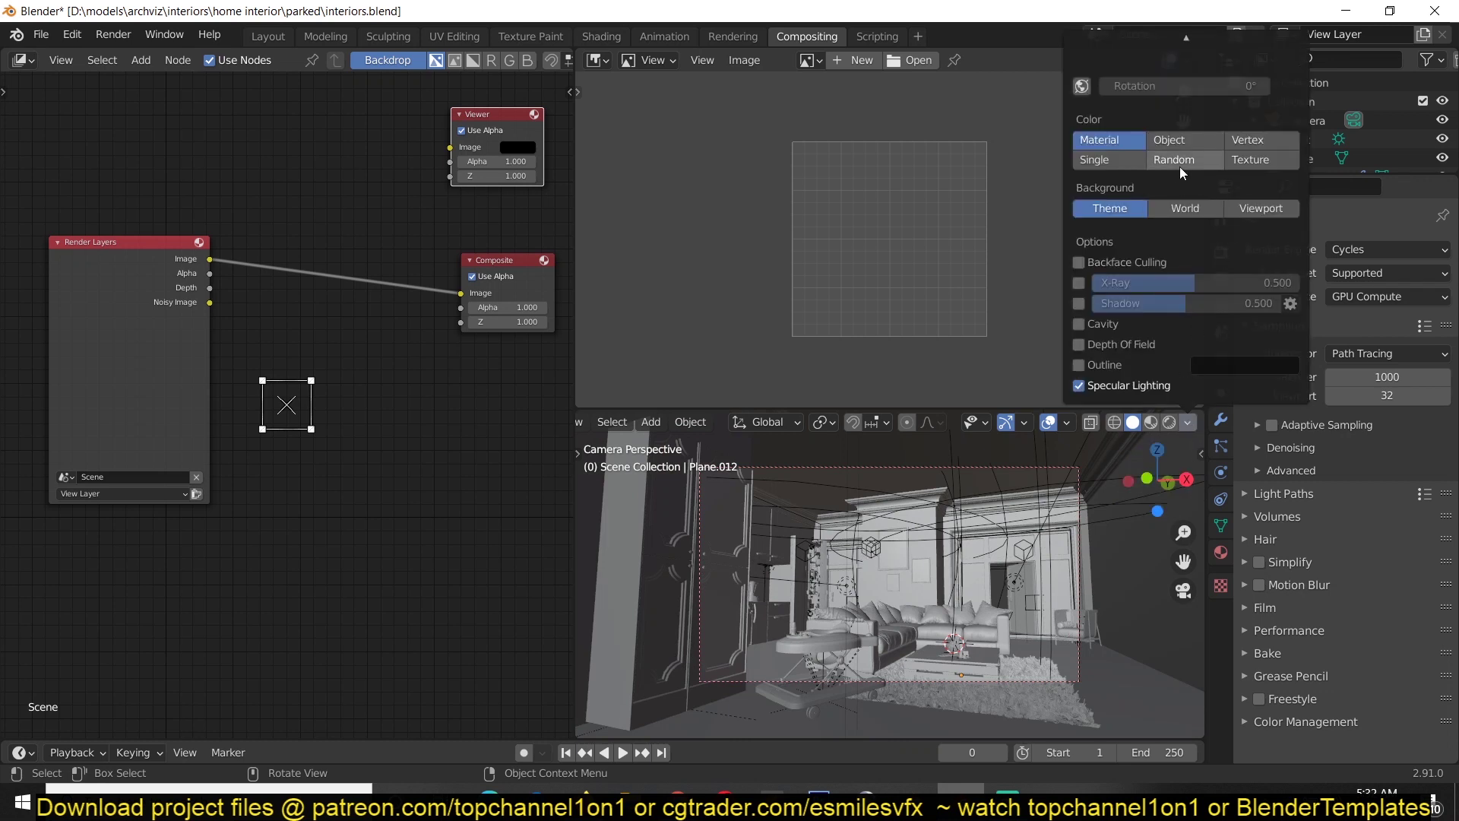
click(1186, 146)
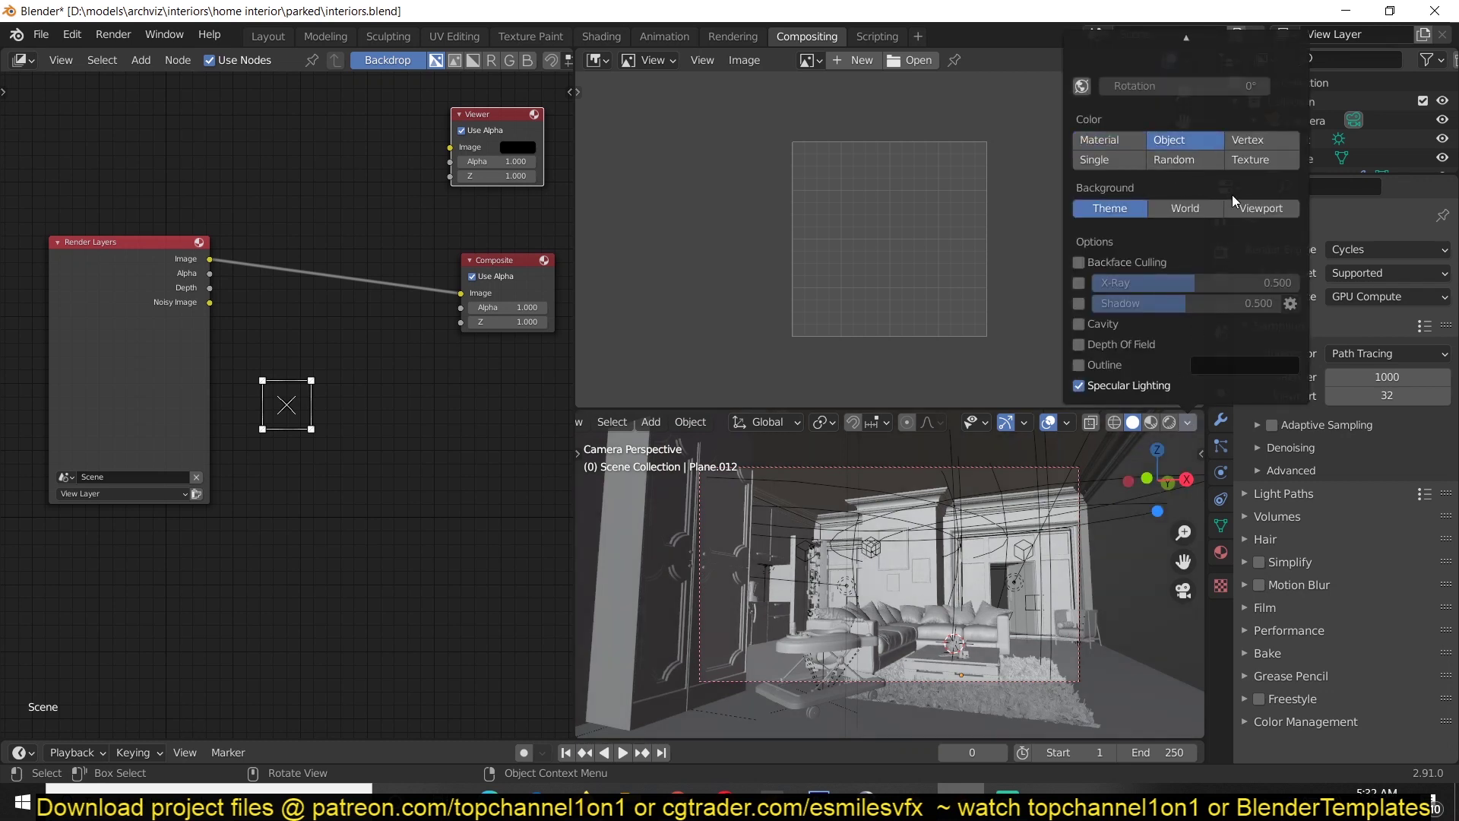
click(1201, 159)
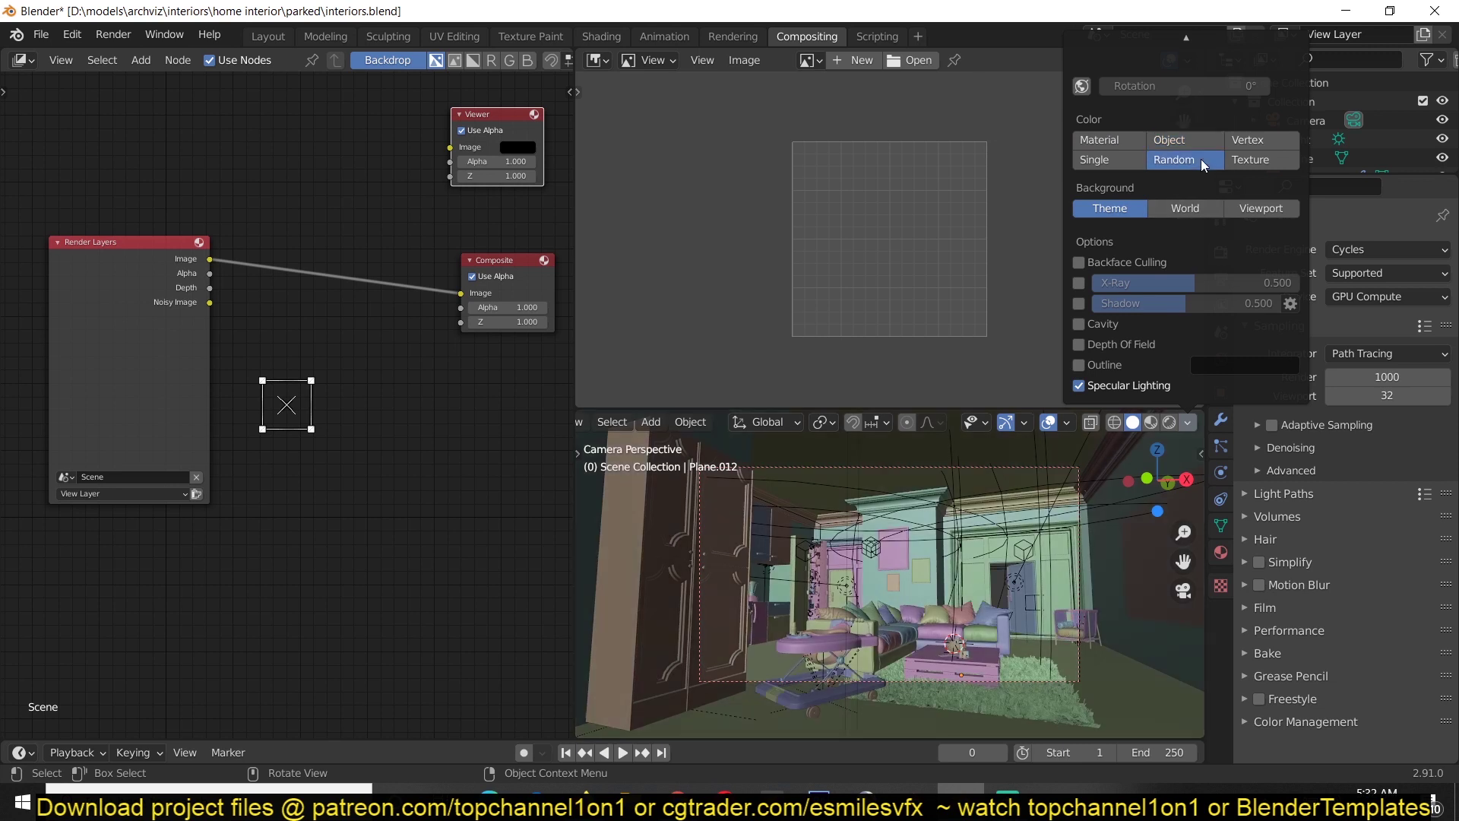
click(1050, 422)
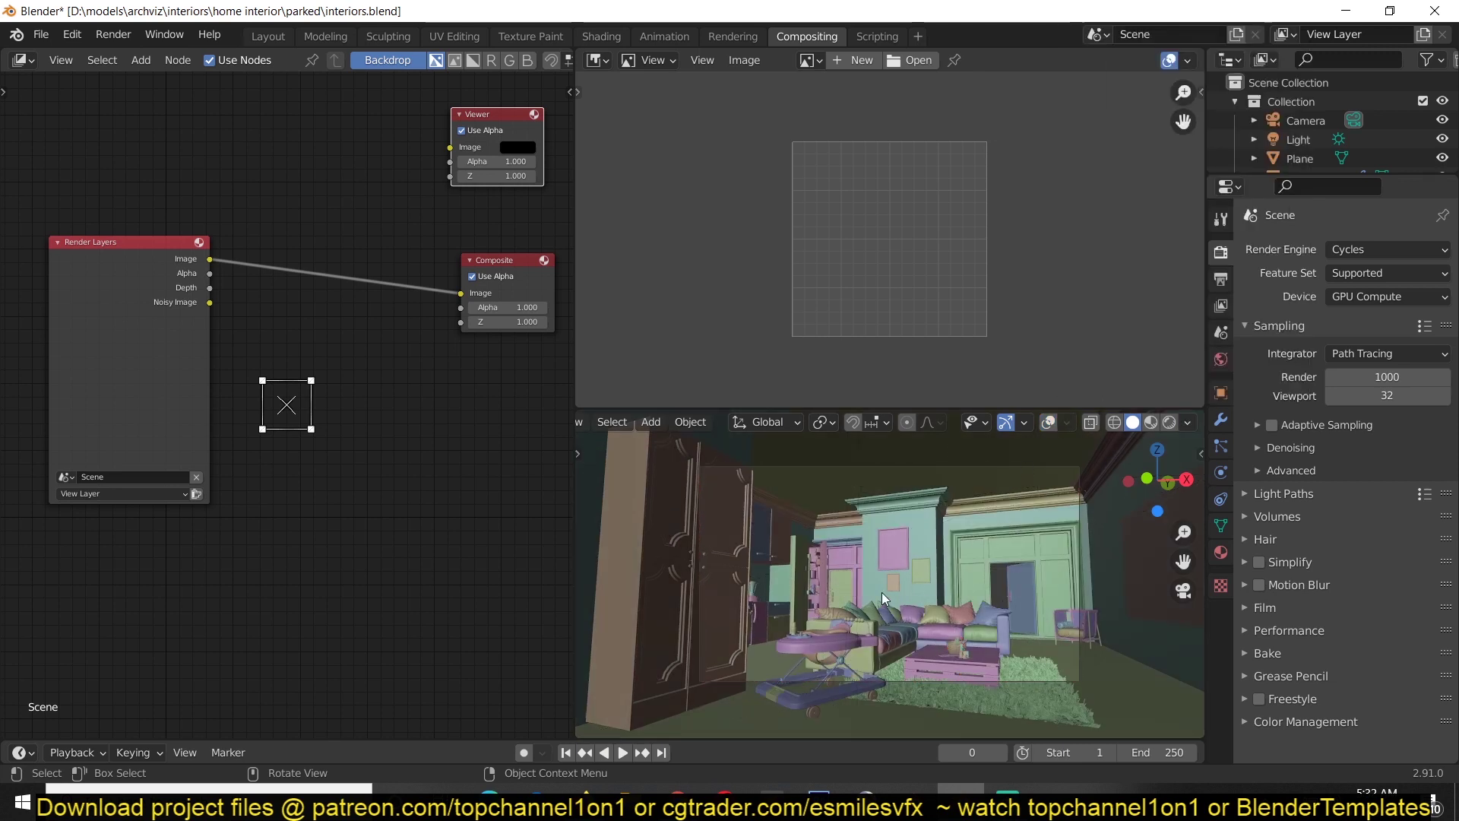
click(1188, 421)
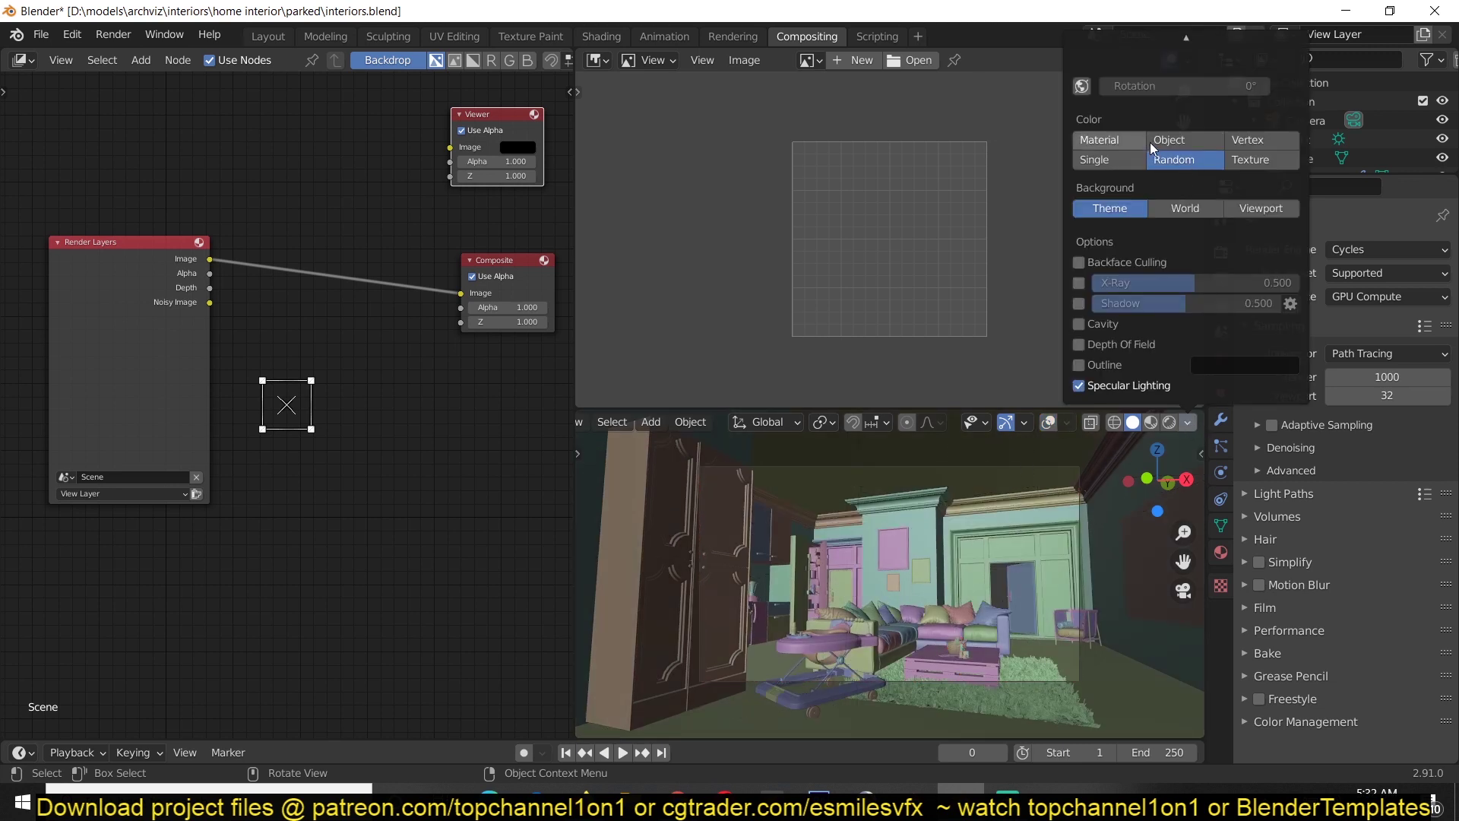
click(1188, 421)
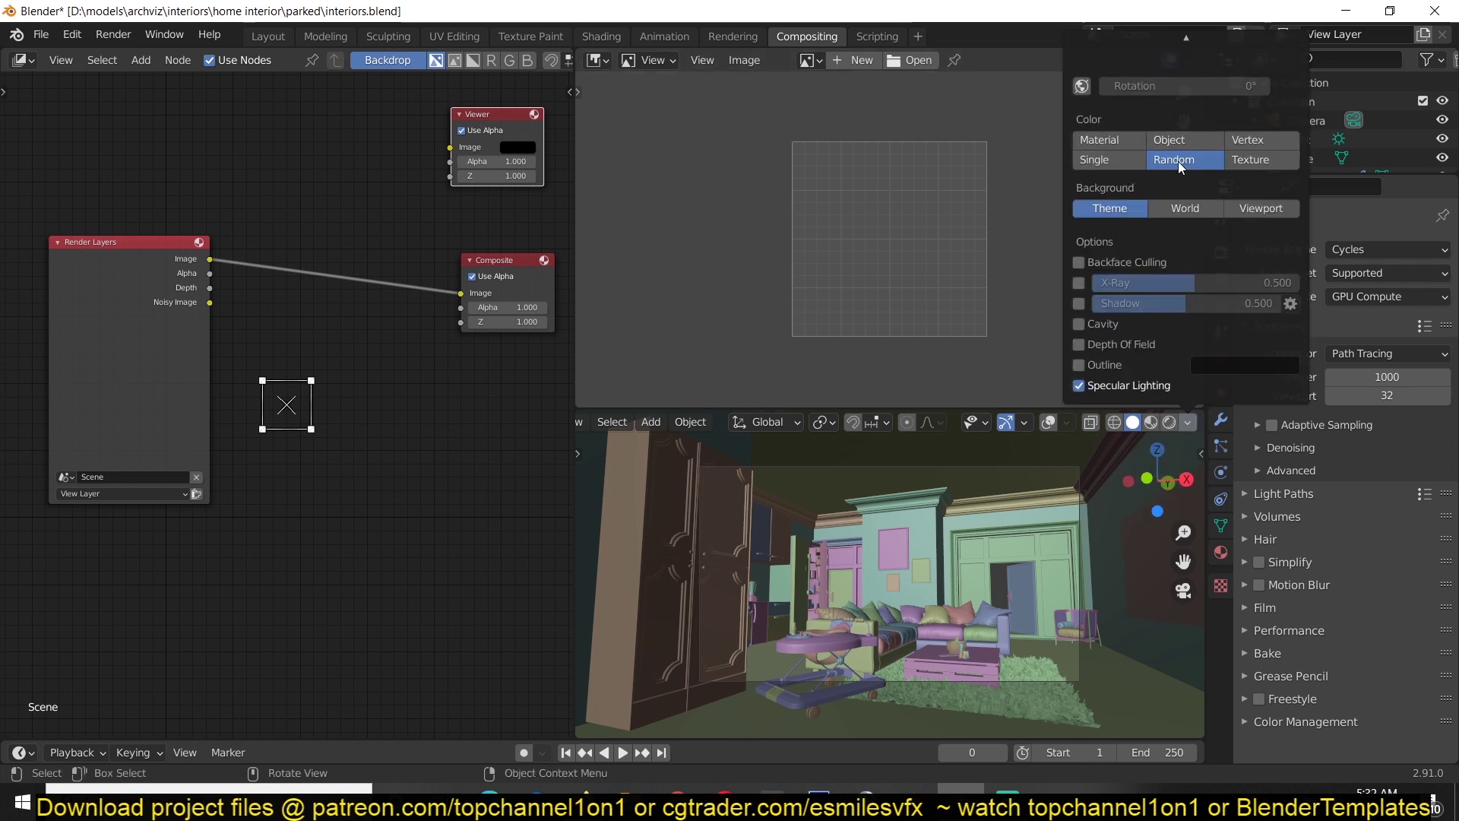
scroll(1001, 596, up, 3)
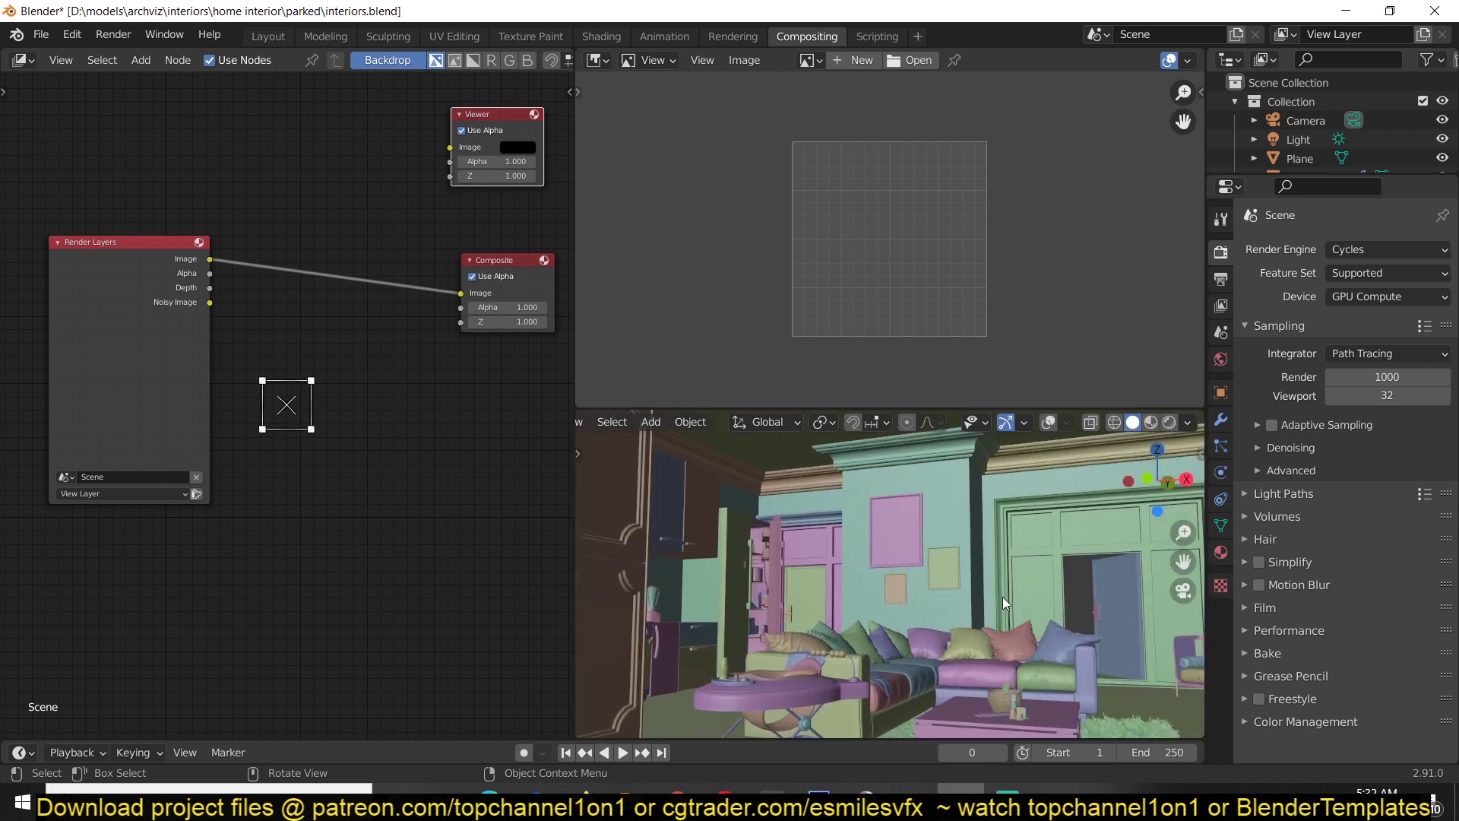
shift+middle_drag(626, 603, 750, 579)
shift+middle_drag(756, 662, 747, 581)
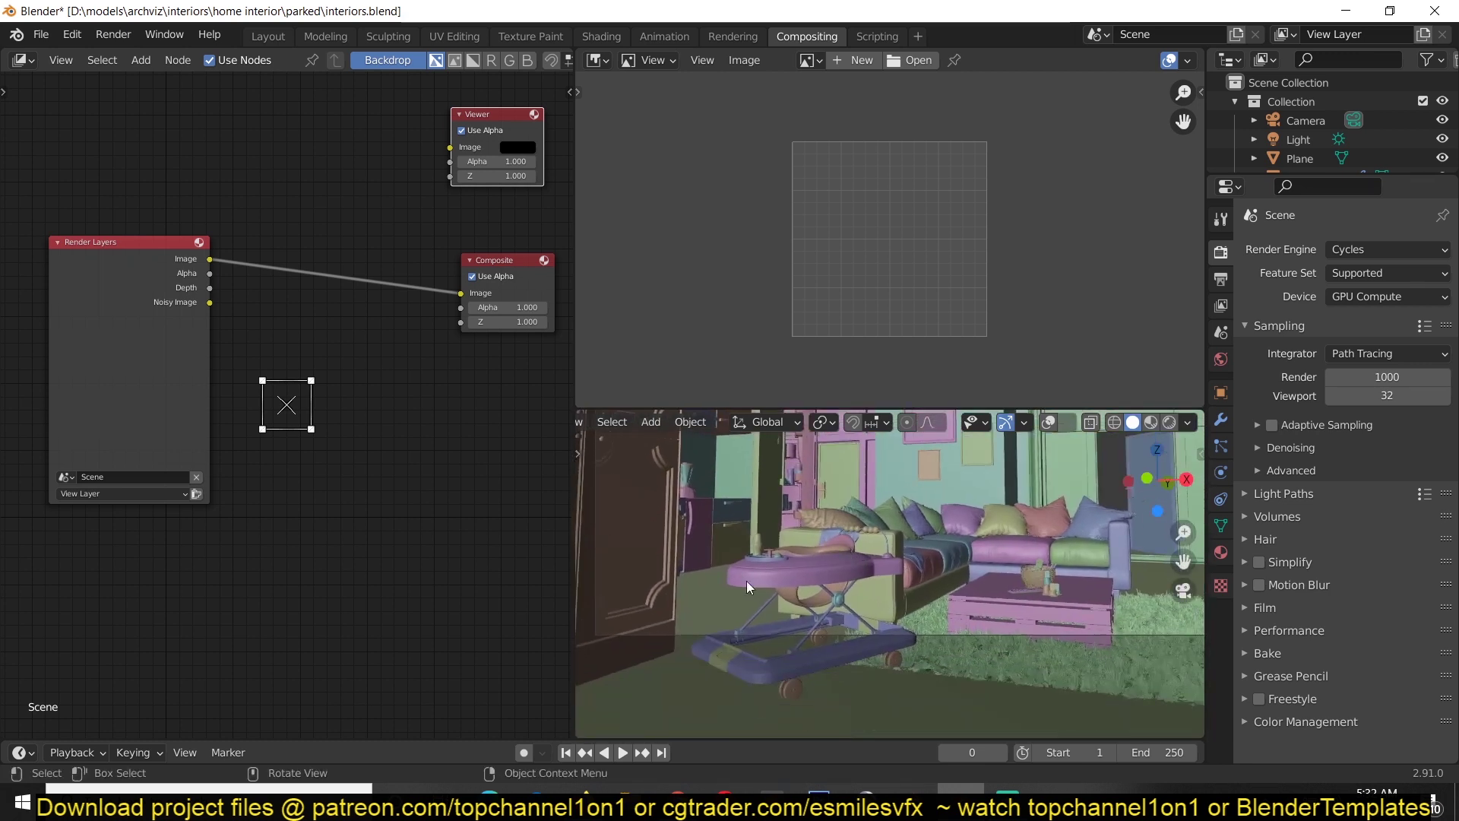
shift+middle_drag(945, 573, 886, 608)
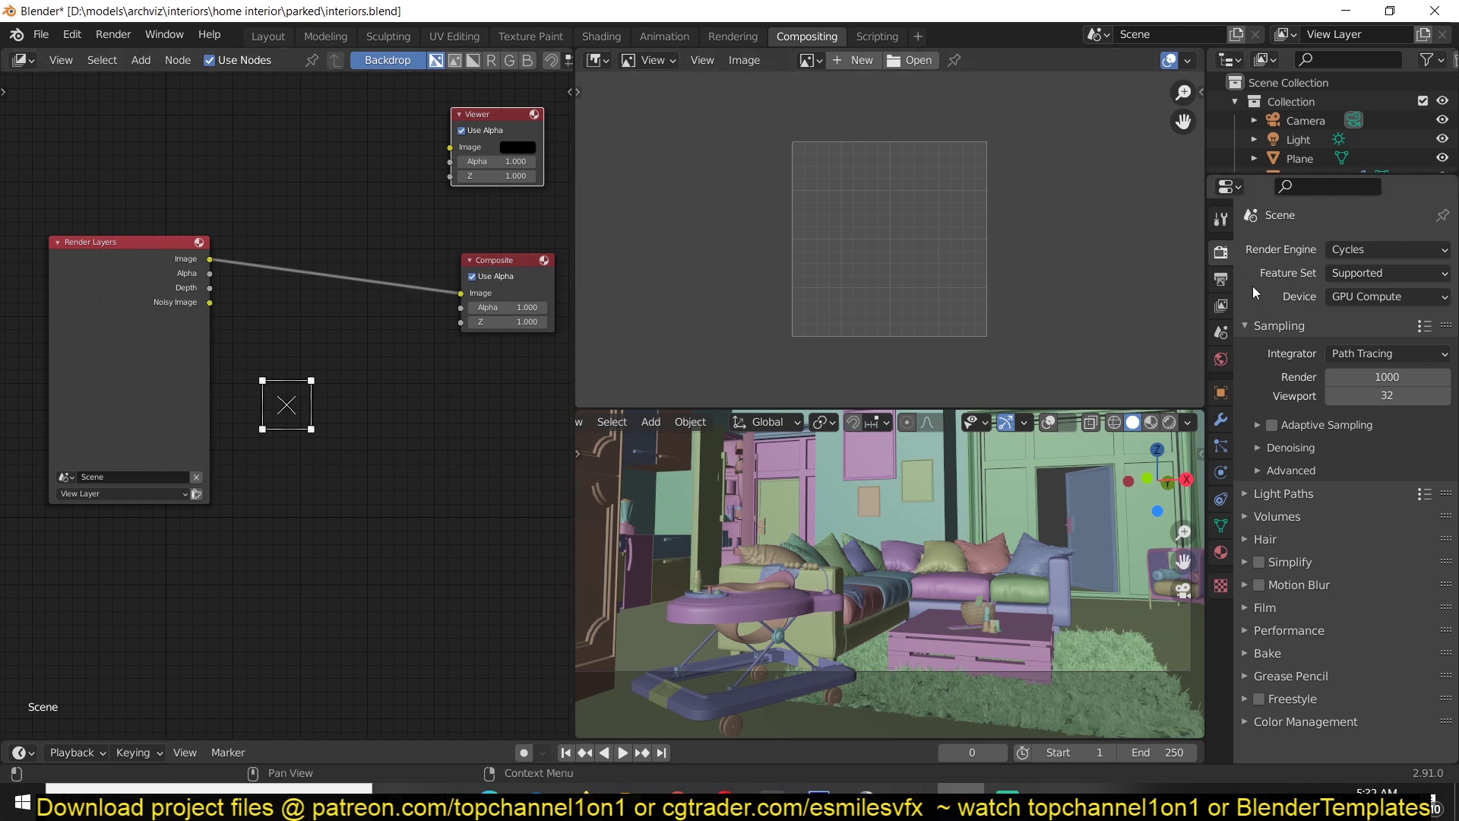
- Enable the Cryptomatte Object pass for the view layer
click(1221, 305)
click(1223, 331)
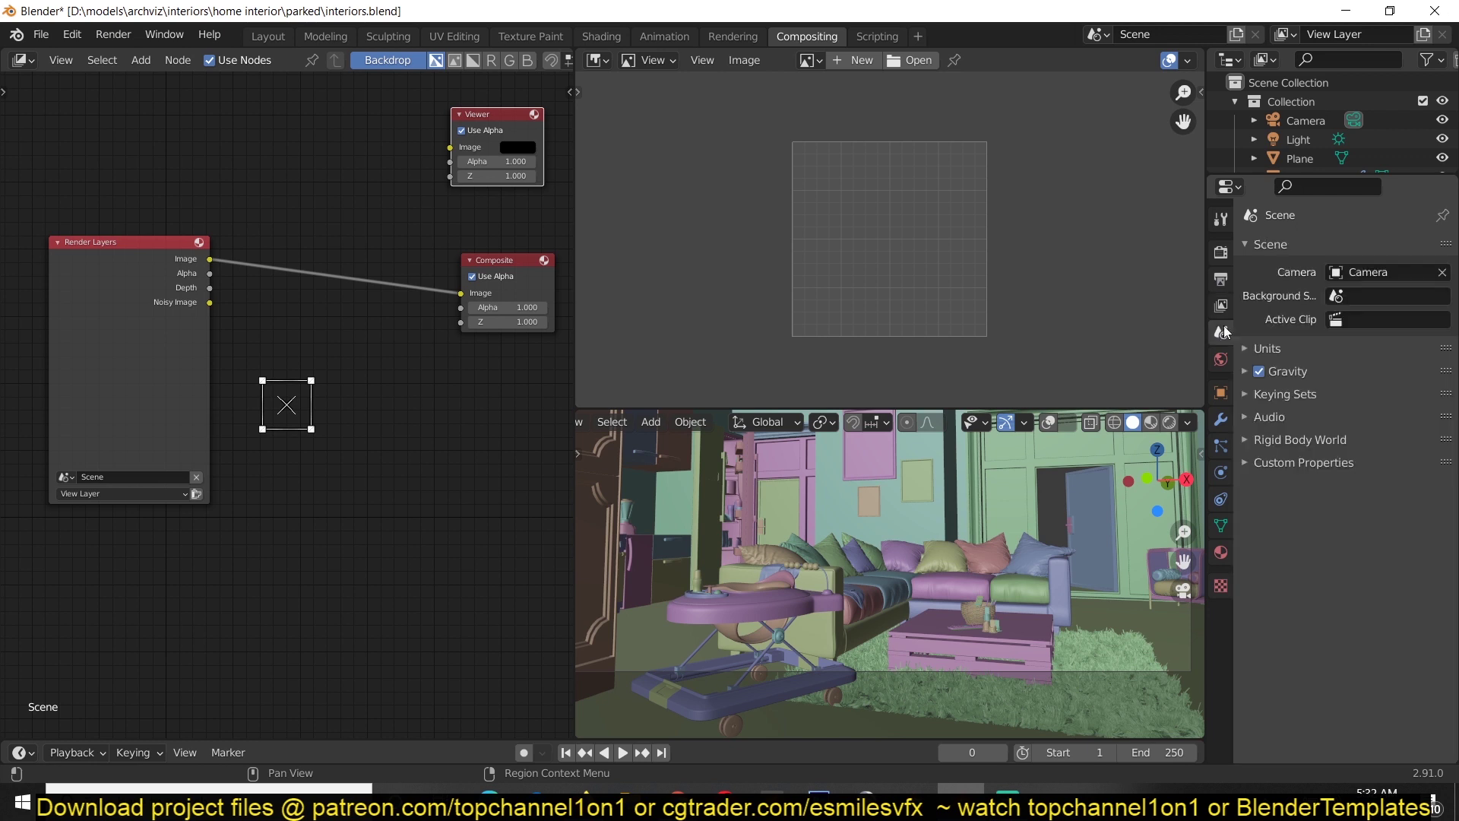
click(1221, 305)
scroll(1315, 710, down, 4)
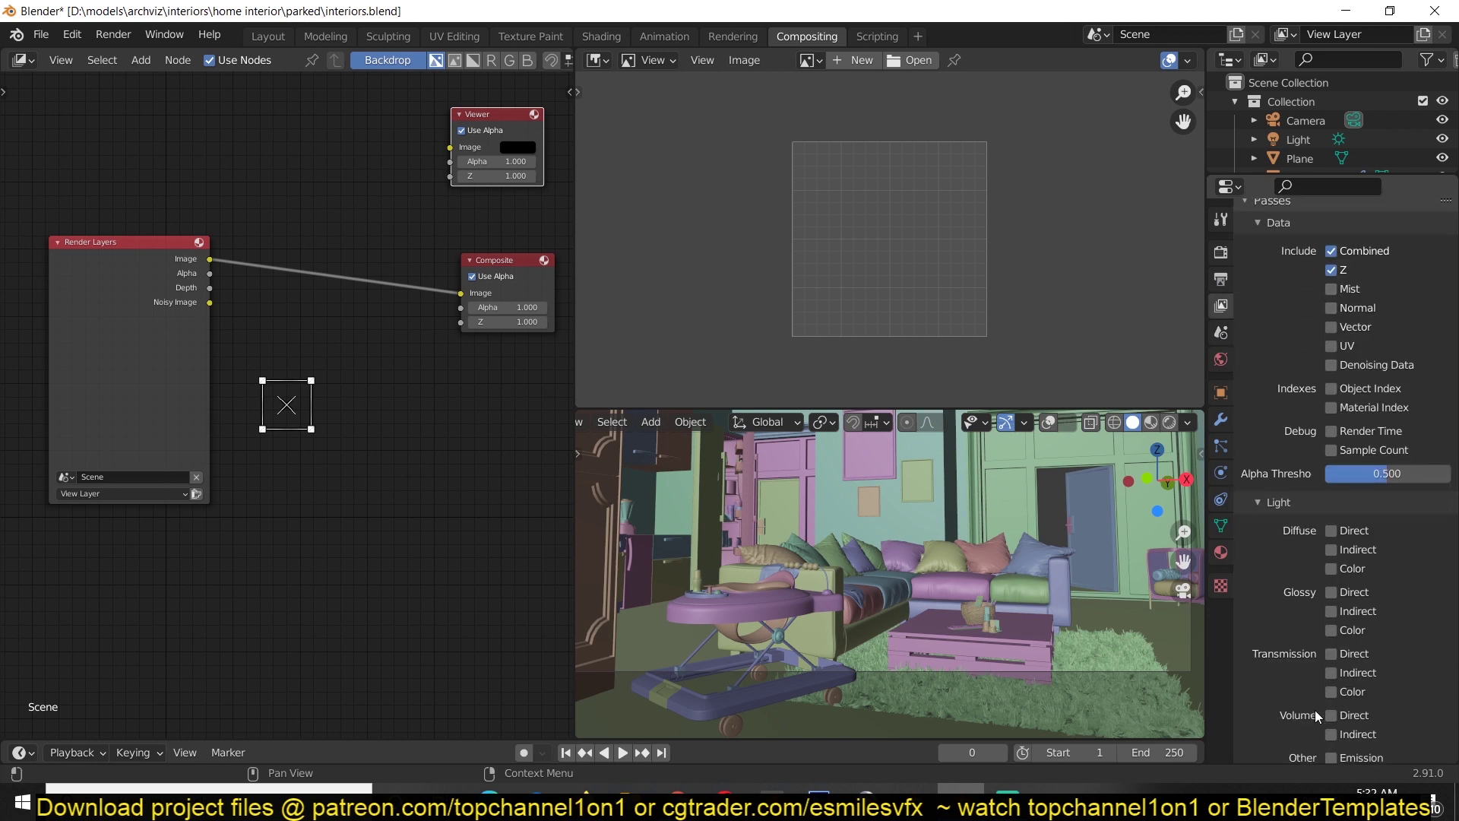
scroll(1302, 691, down, 12)
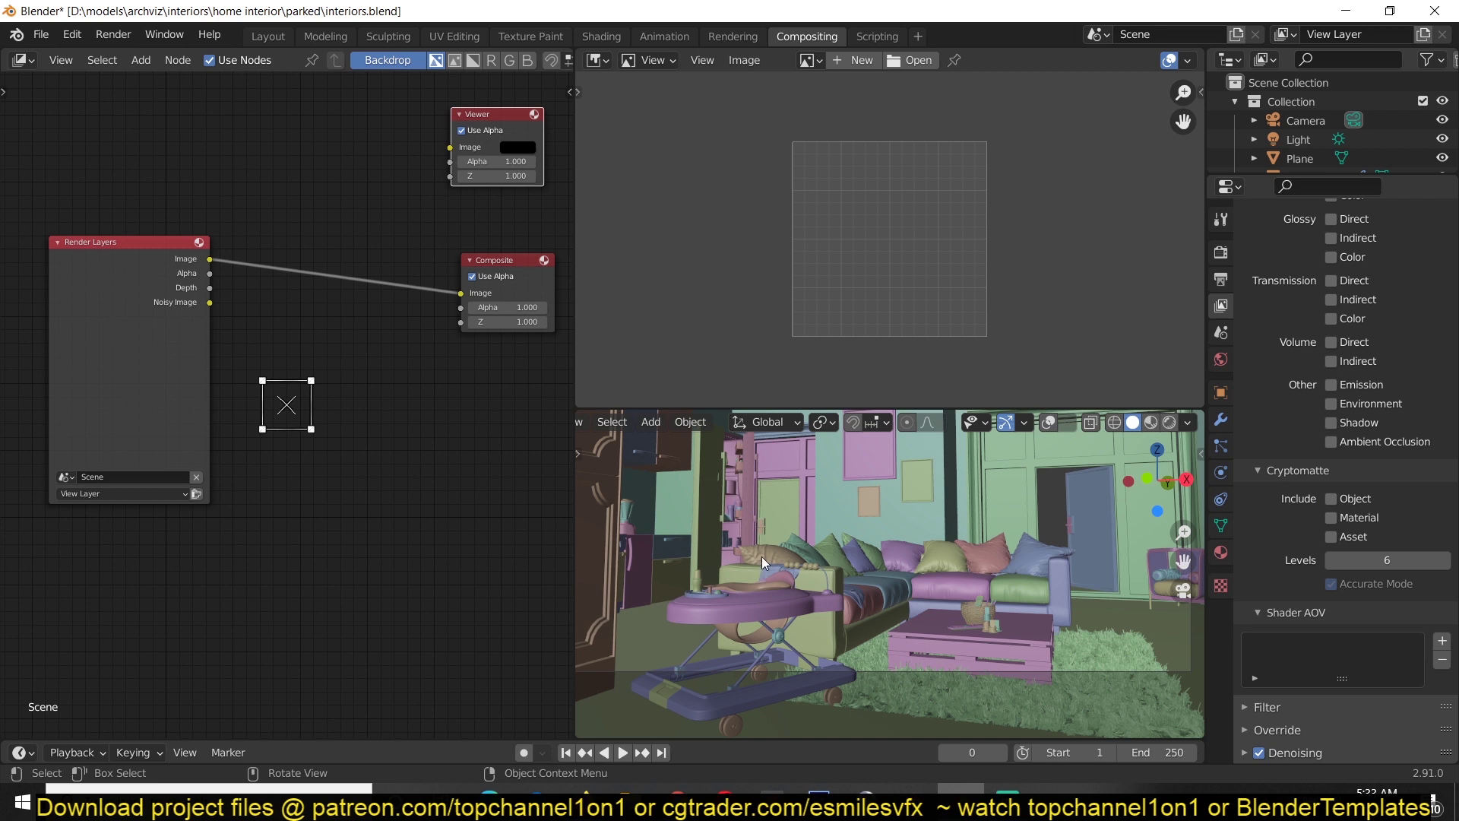
click(1331, 499)
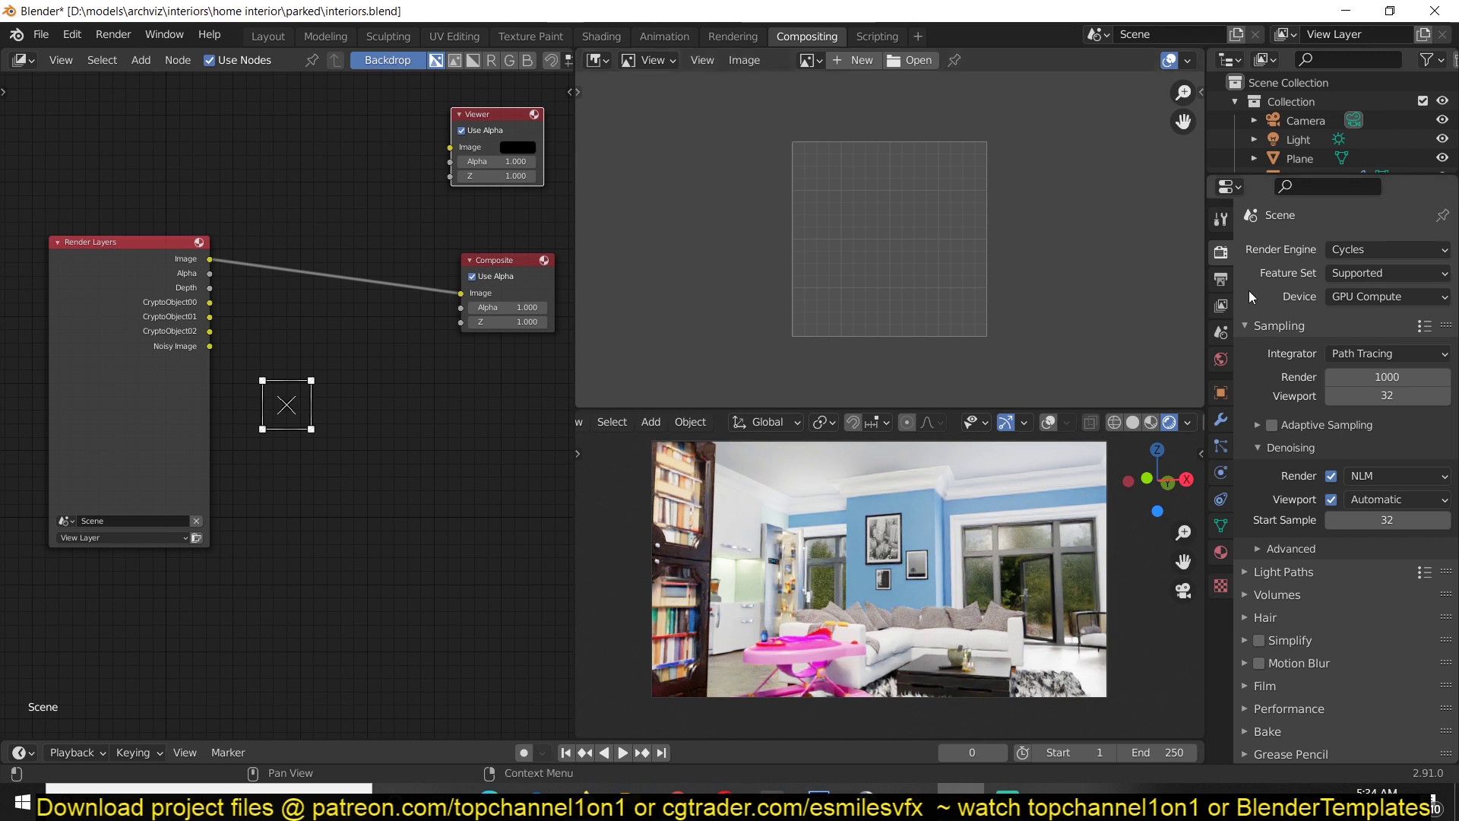
click(1221, 280)
scroll(1283, 586, down, 2)
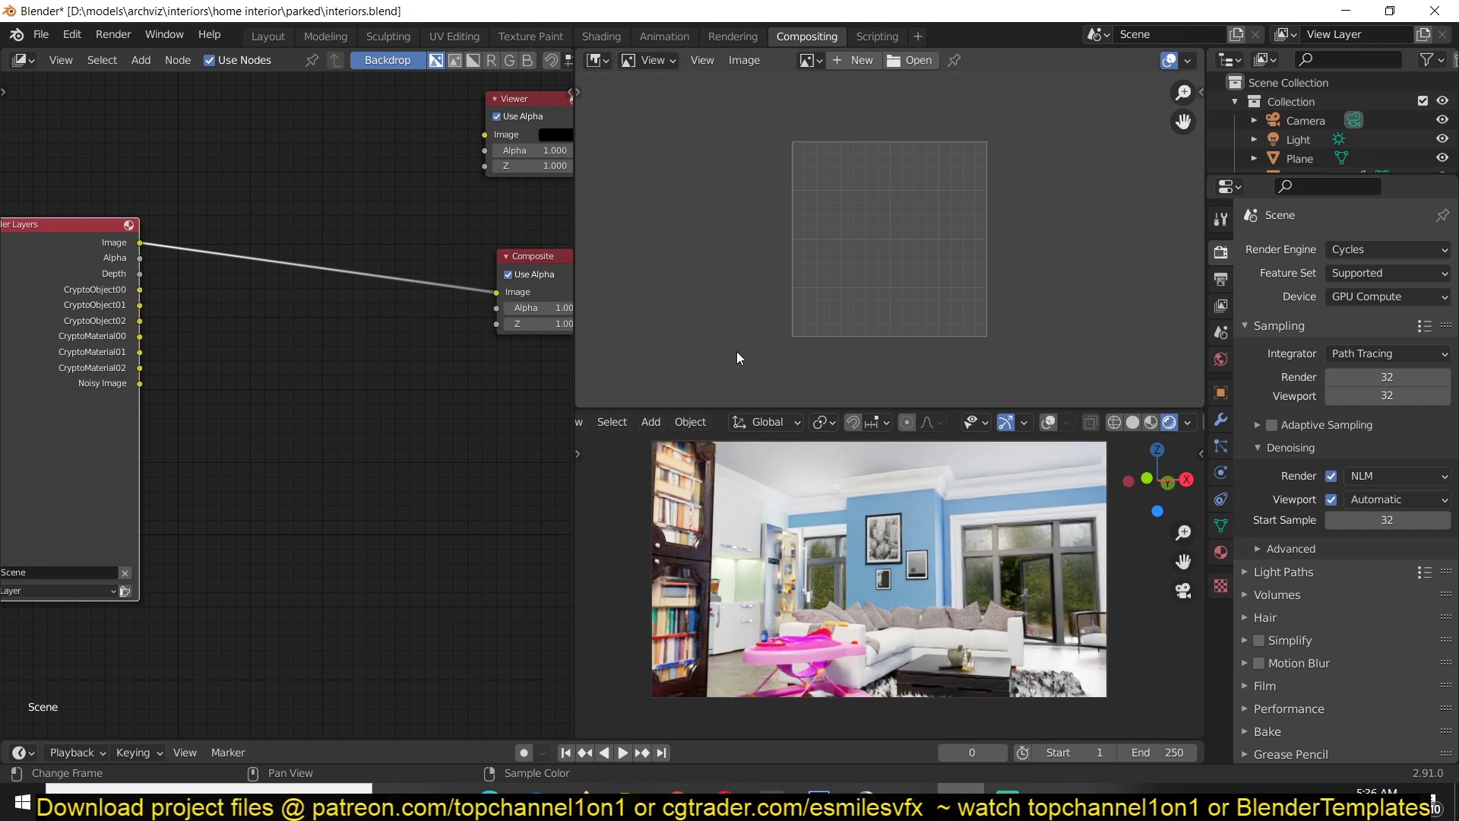
key(shift+a)
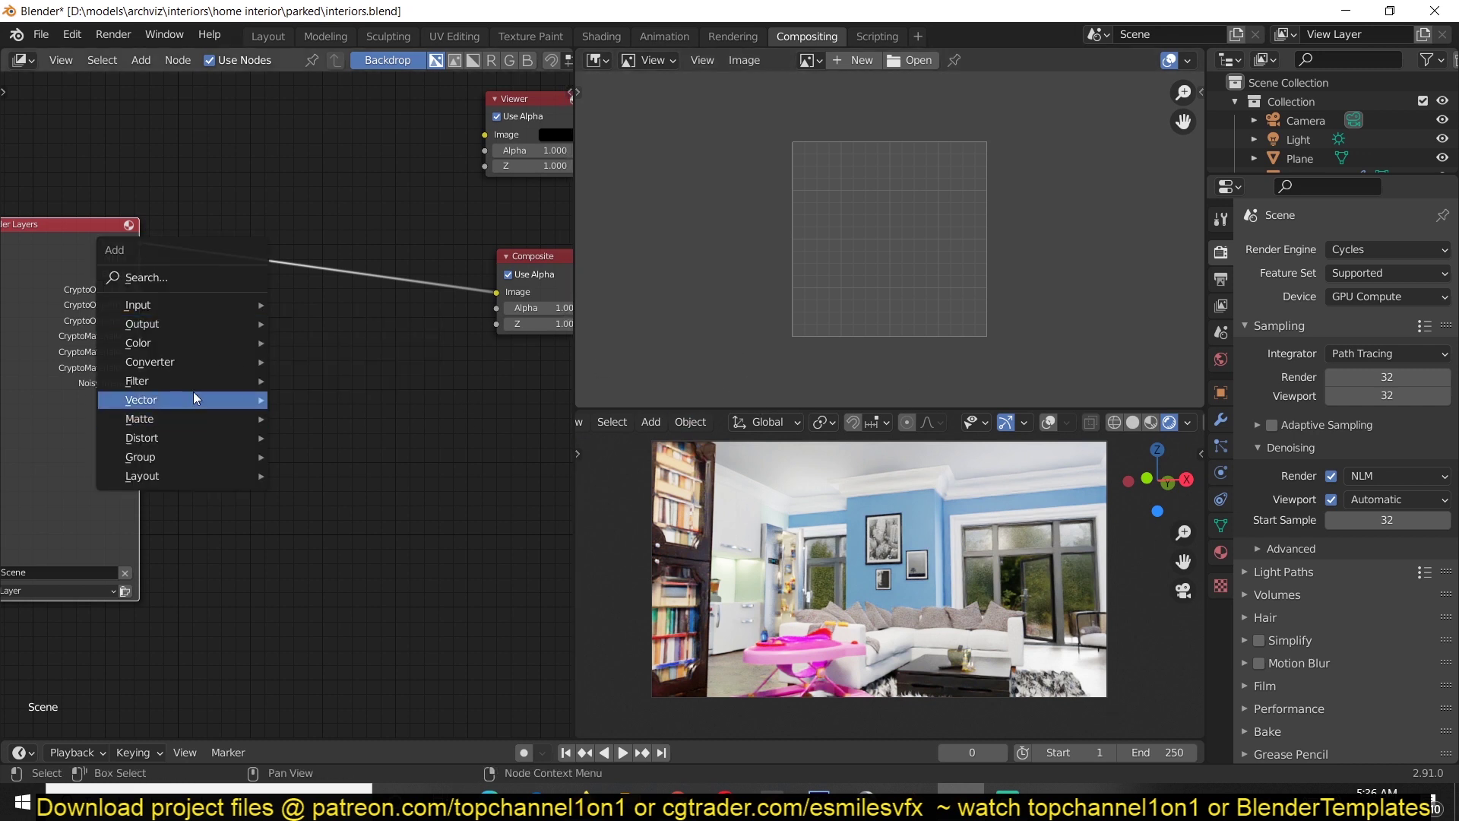
key(Escape)
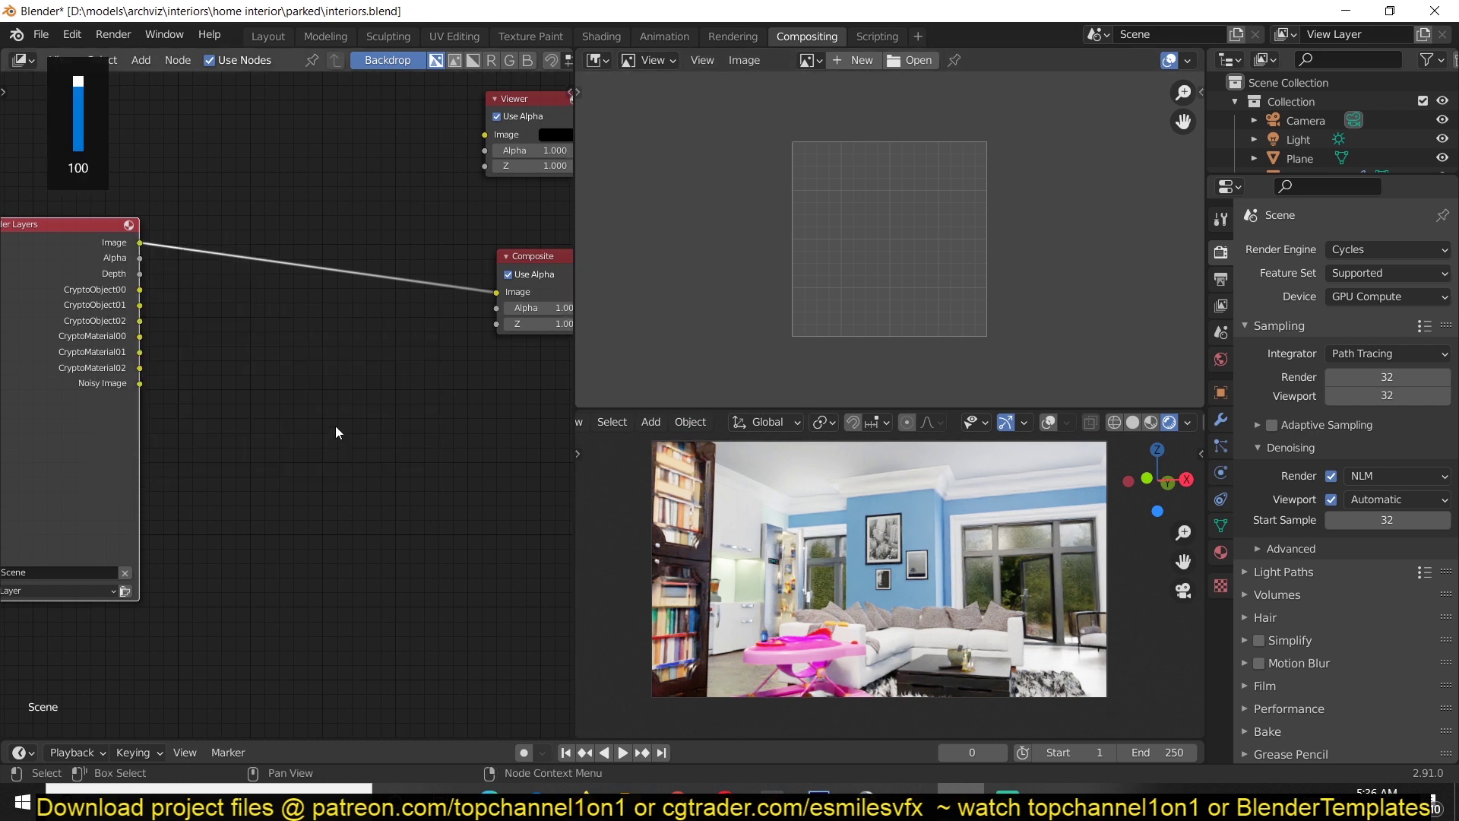
key(F3)
key(Escape)
right_click(257, 338)
key(Escape)
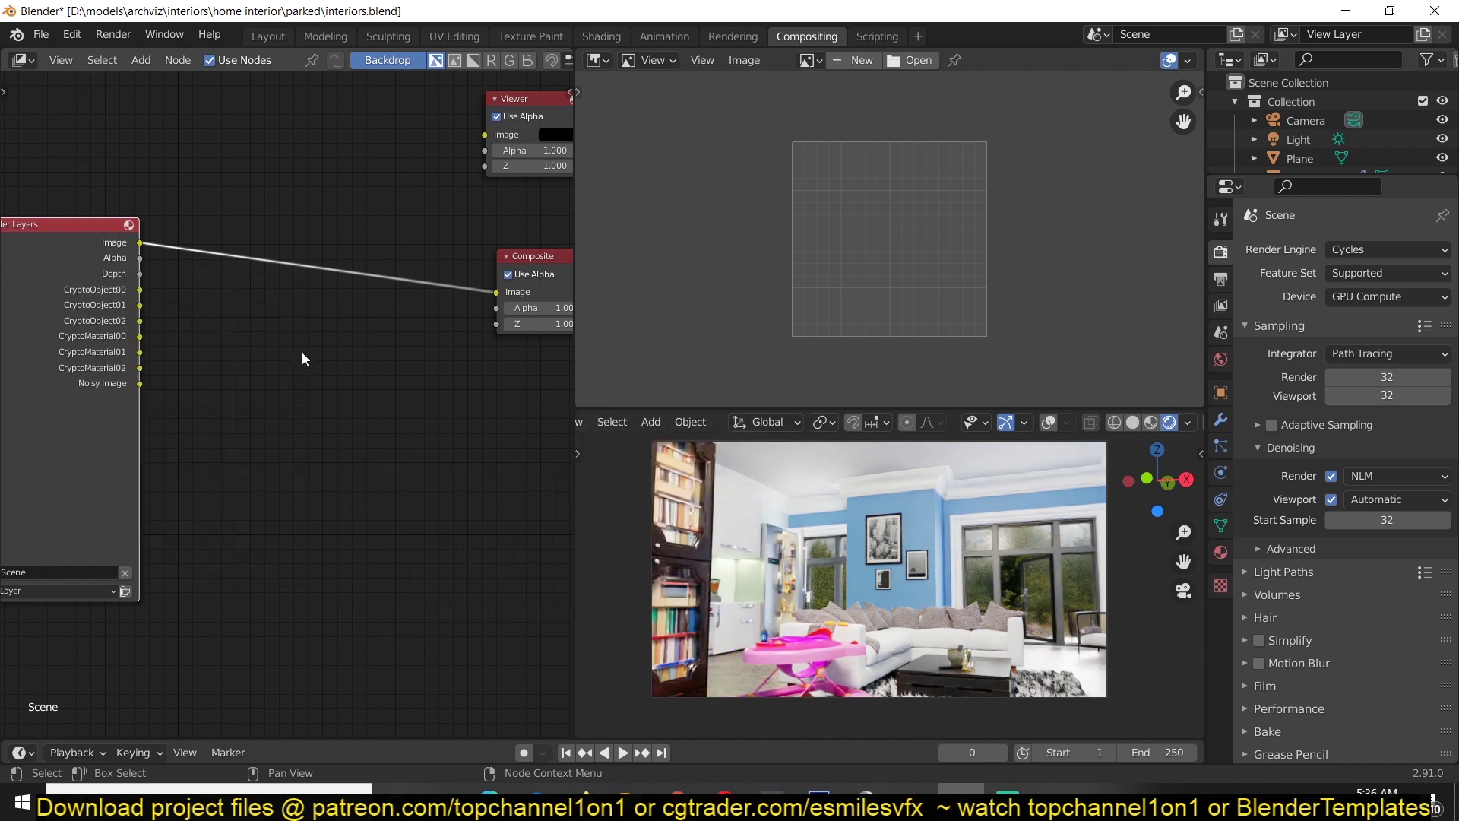
key(shift+a)
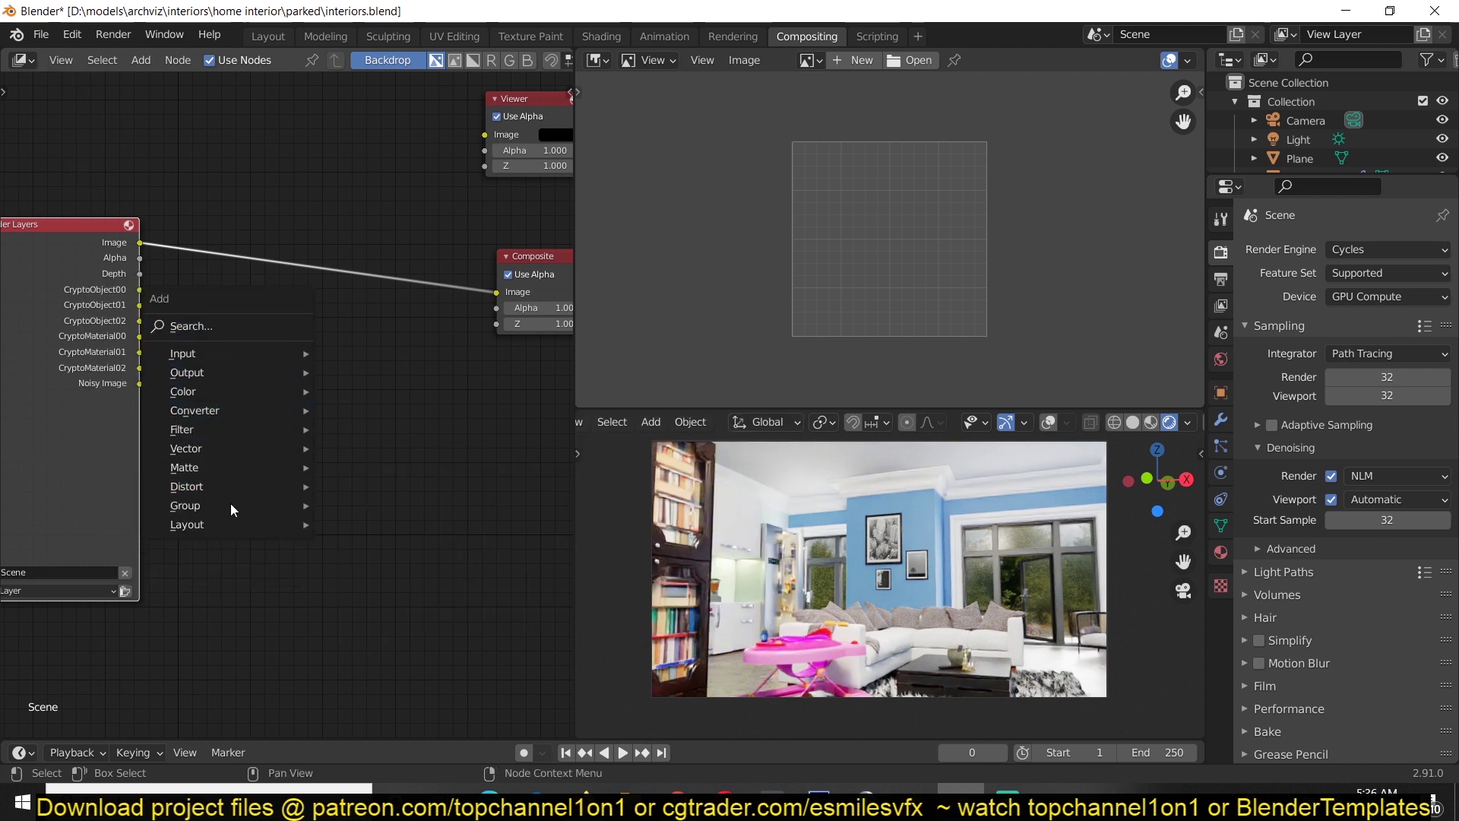
key(Escape)
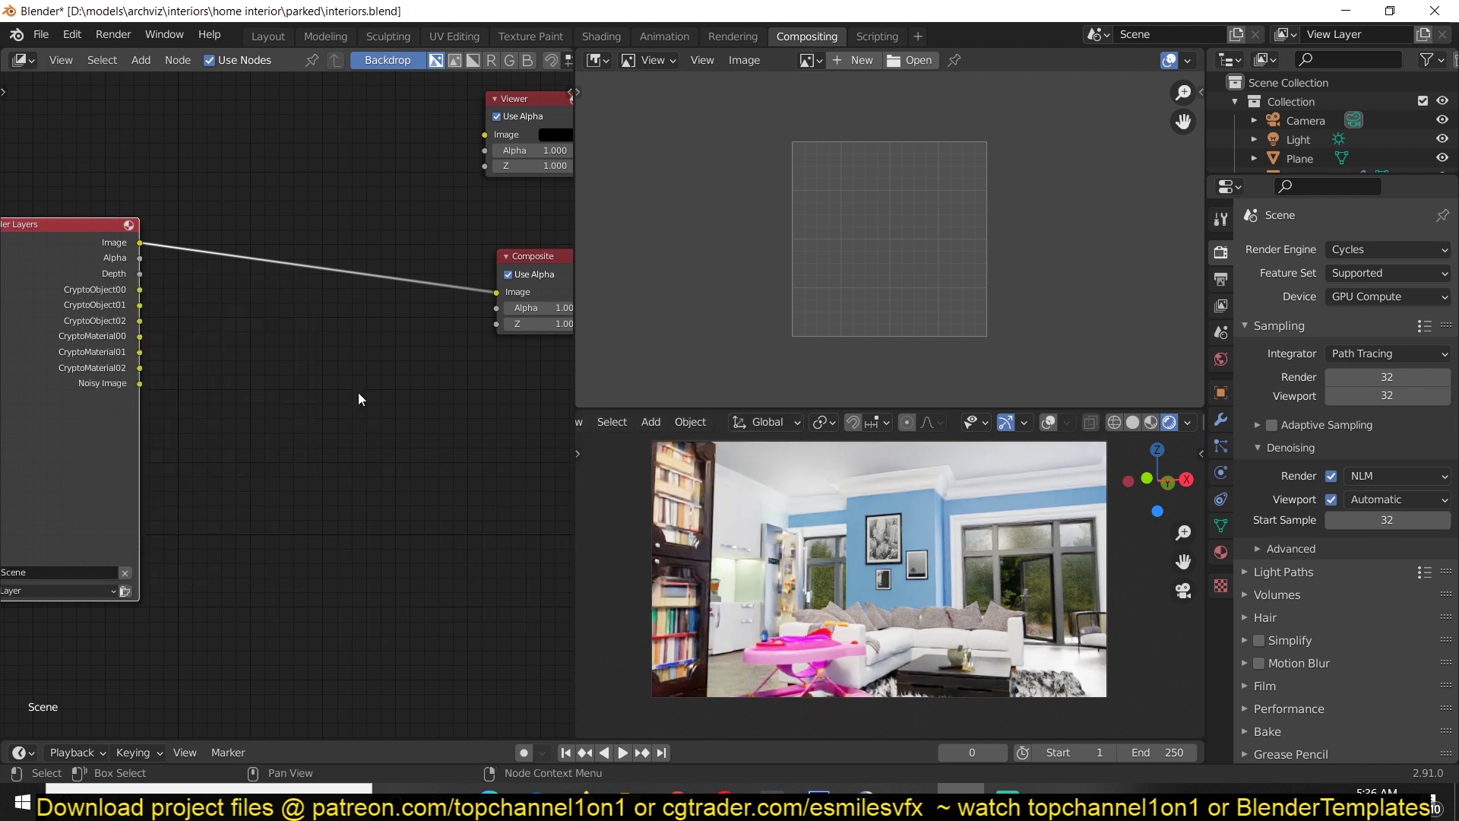
- Add a Cryptomatte node between the Render Layers and Composite nodes
key(F3)
text(chr)
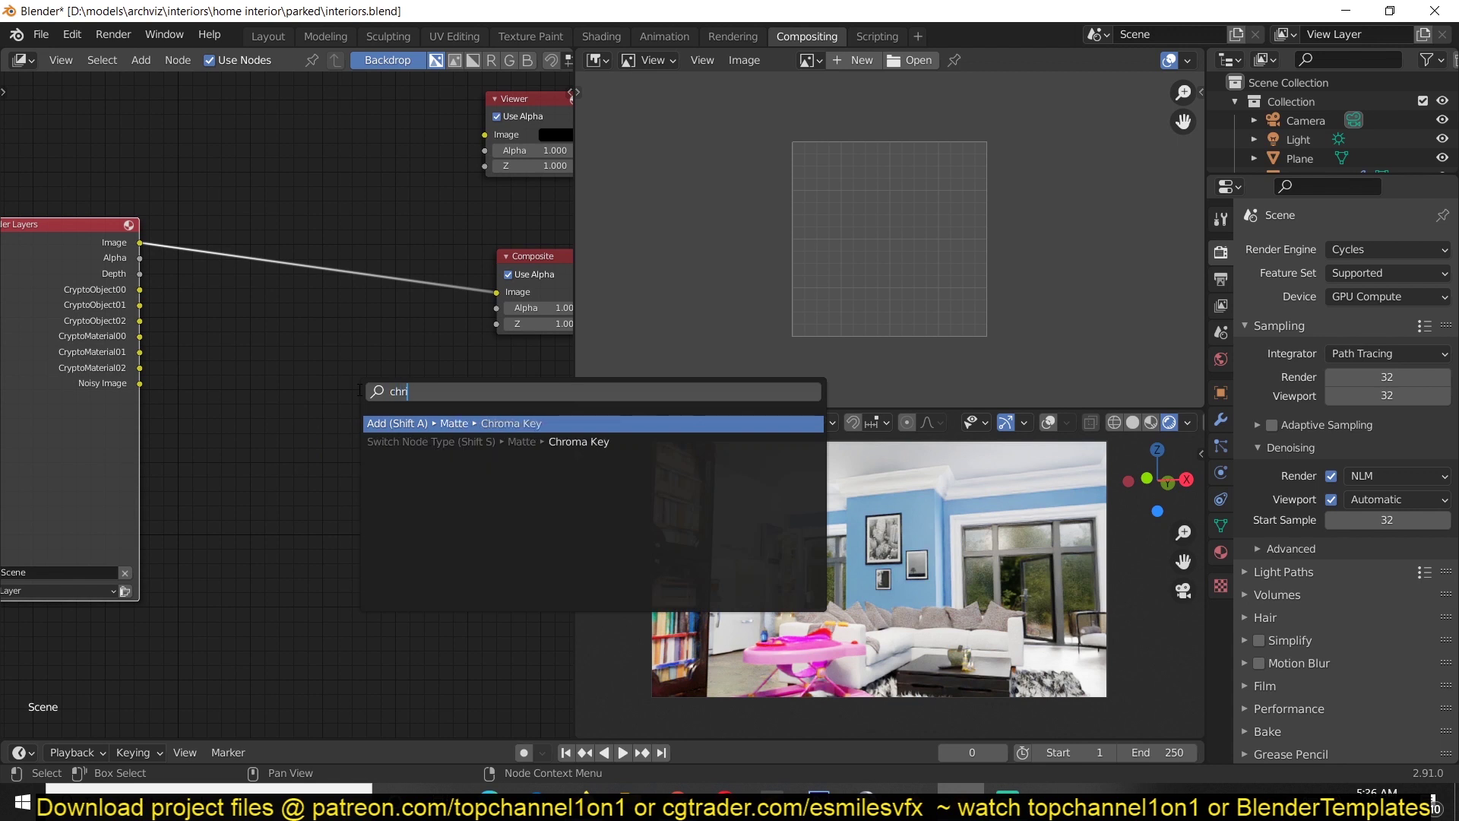
text(i)
key(BackSpace)
key(BackSpace)
key(BackSpace)
text(ript)
key(Down)
key(Down)
key(Return)
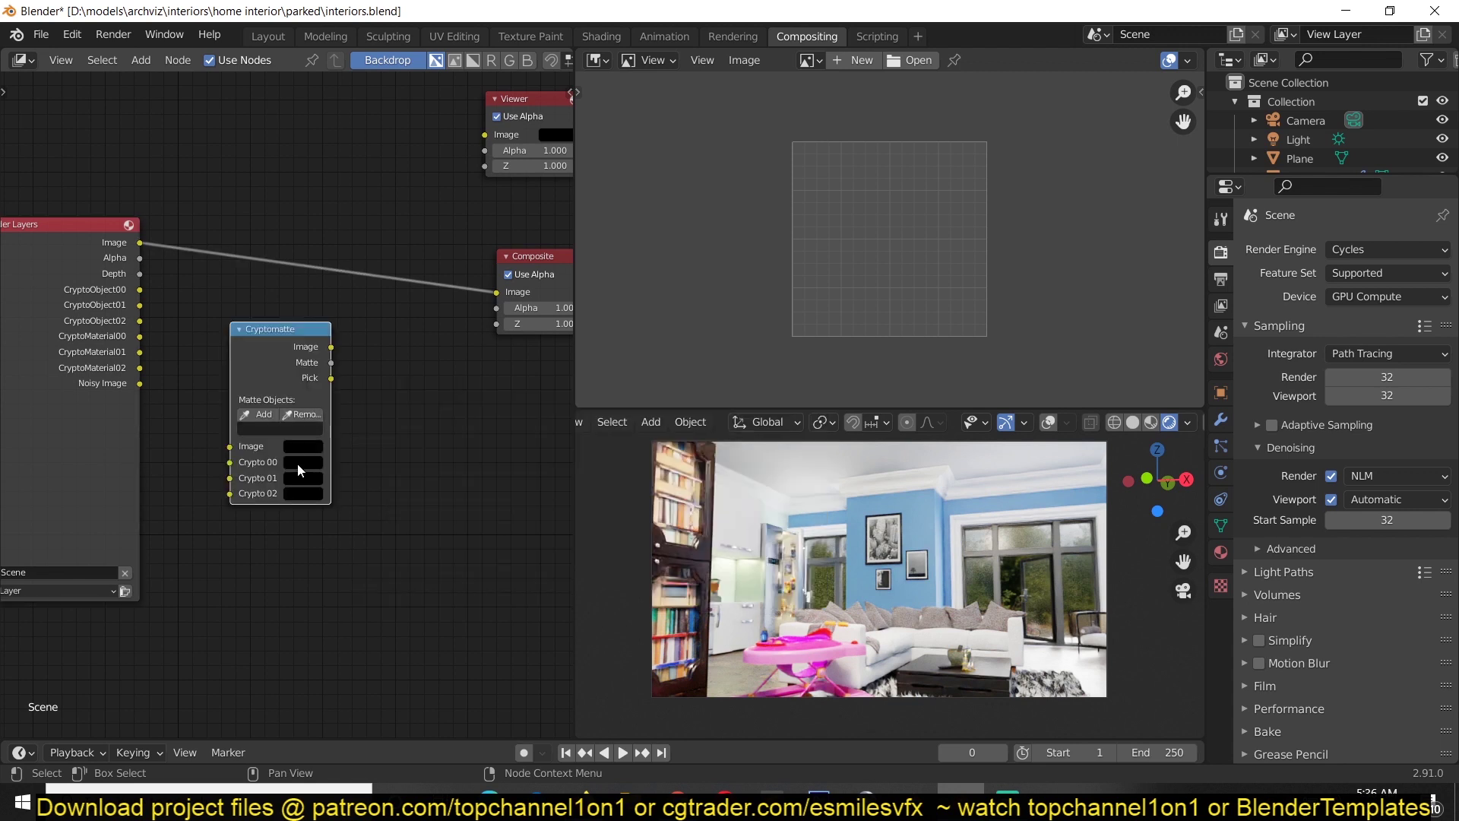
click(298, 465)
- Connect the Render Layers' Image and CryptoObject00 to 02 outputs to the Cryptomatte node's Image and Crypto 00 to 02 inputs
scroll(306, 502, up, 3)
scroll(305, 501, up, 1)
middle_drag(401, 390, 463, 398)
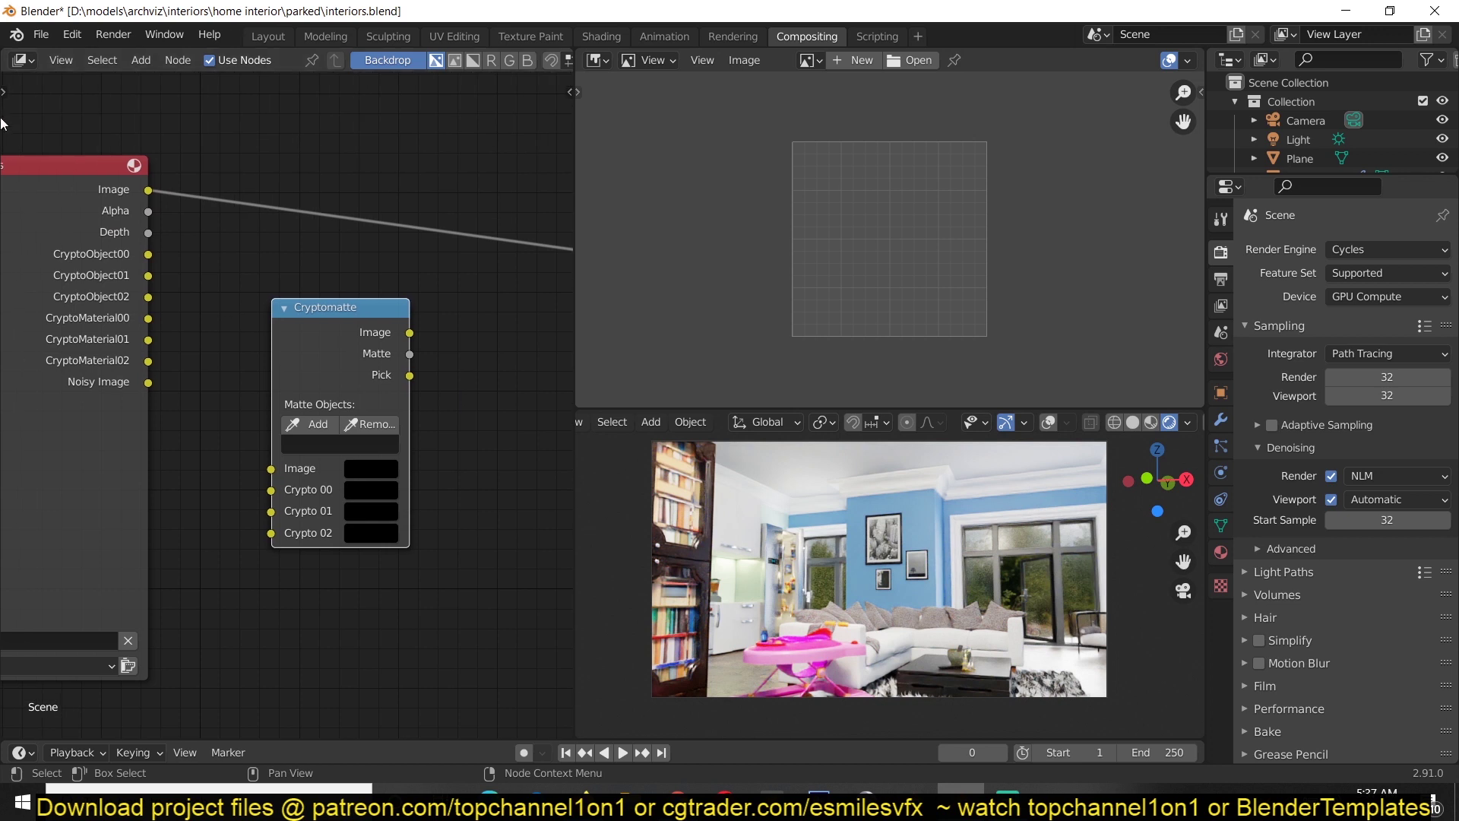
drag(15, 171, 29, 254)
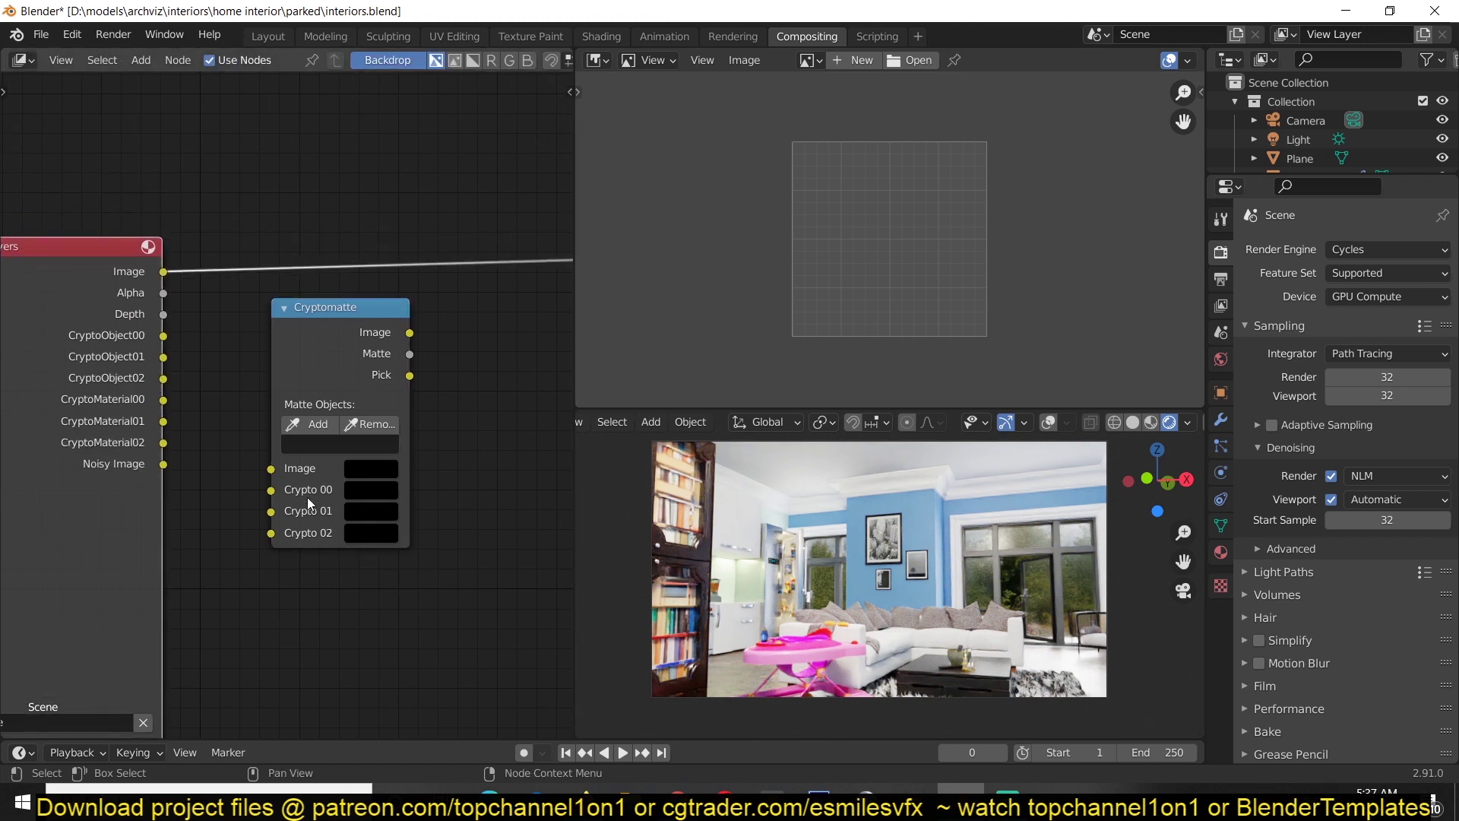
drag(164, 272, 271, 469)
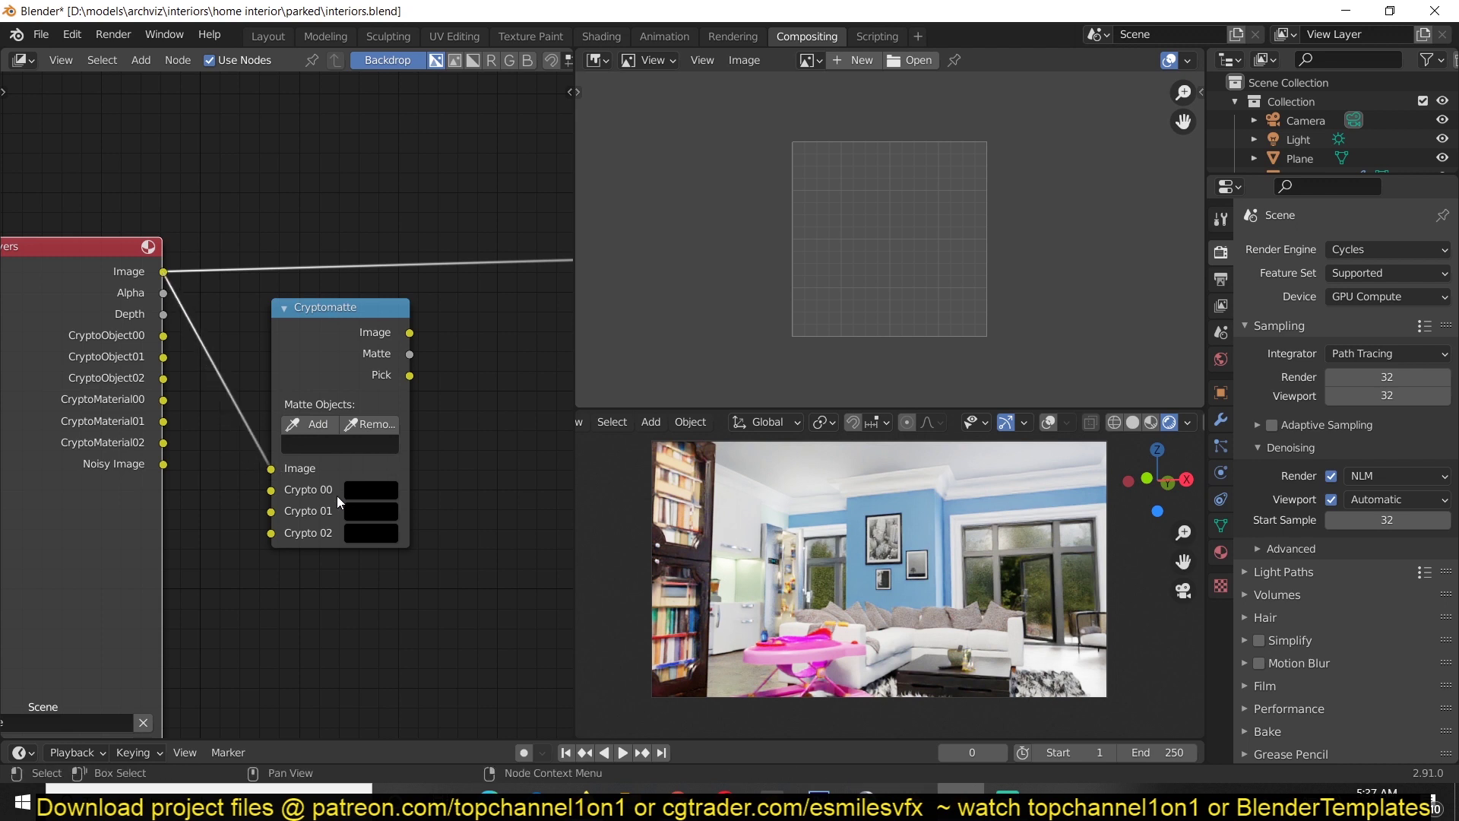
drag(163, 335, 271, 490)
drag(164, 357, 271, 533)
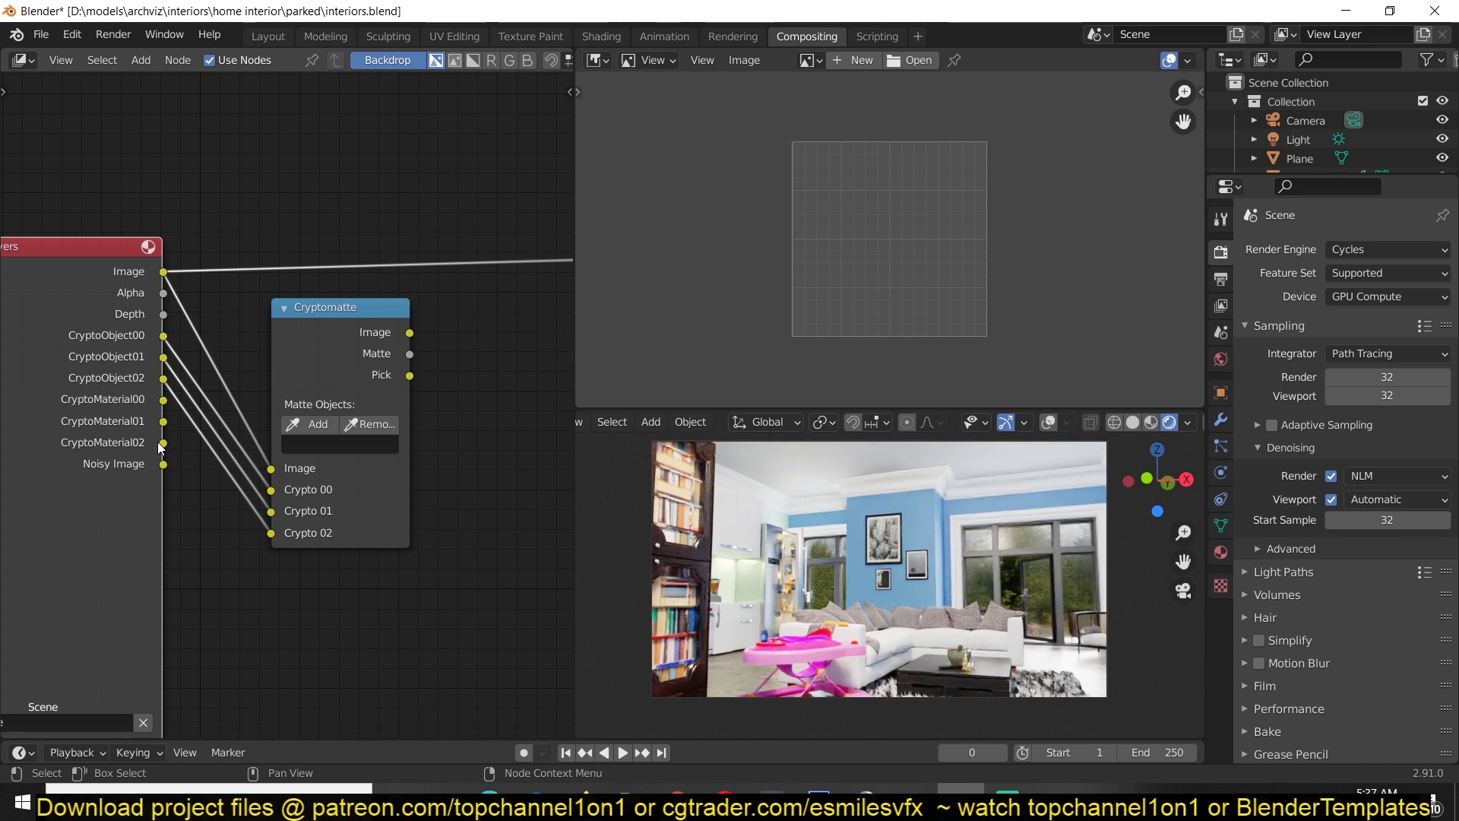
- Duplicate the Cryptomatte node without its links and place the copy below the original
drag(340, 313, 363, 291)
key(shift+d)
click(356, 579)
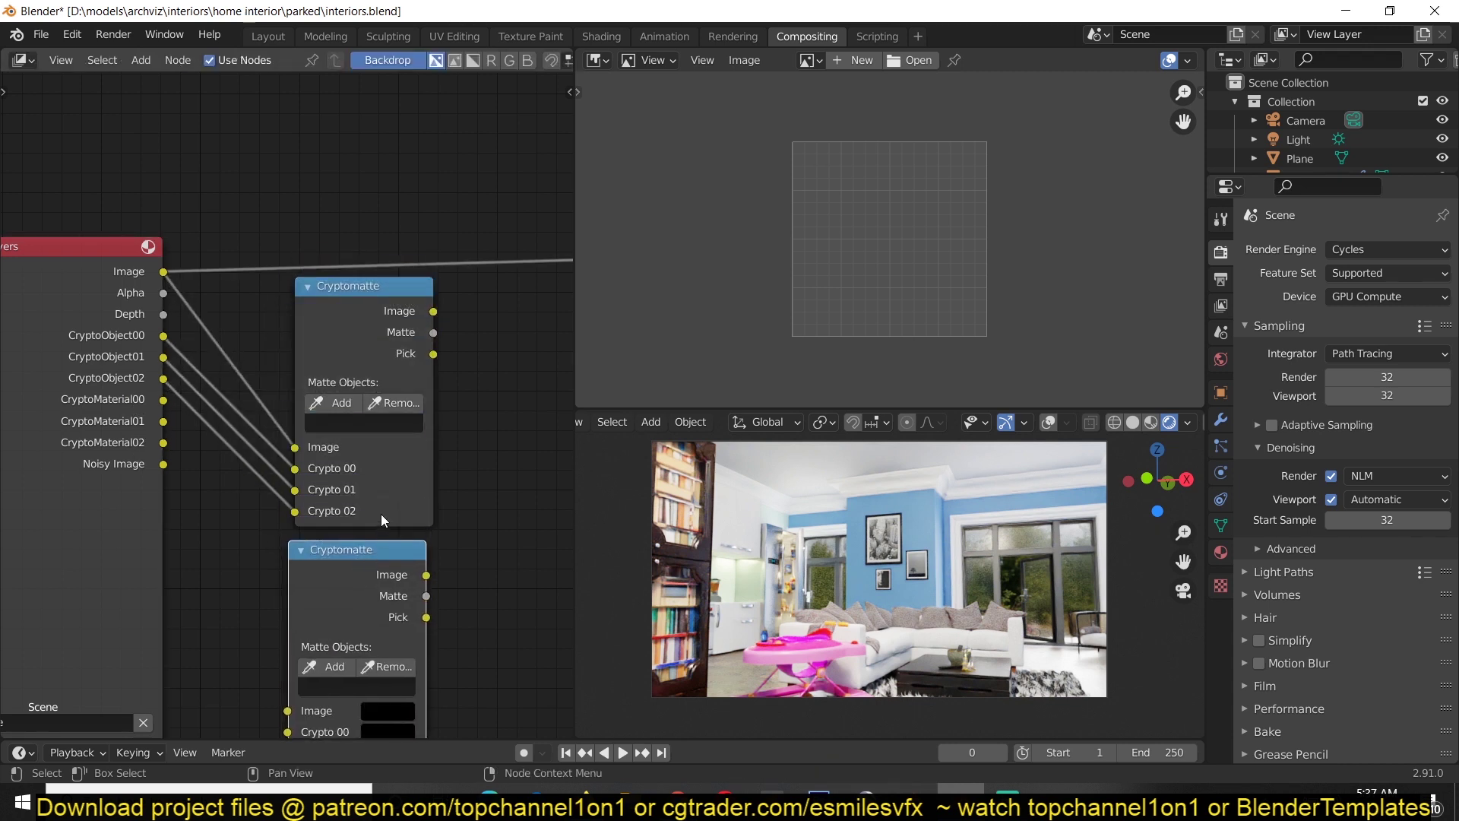
right_click(389, 475)
middle_drag(341, 420, 384, 268)
scroll(384, 267, up, 1)
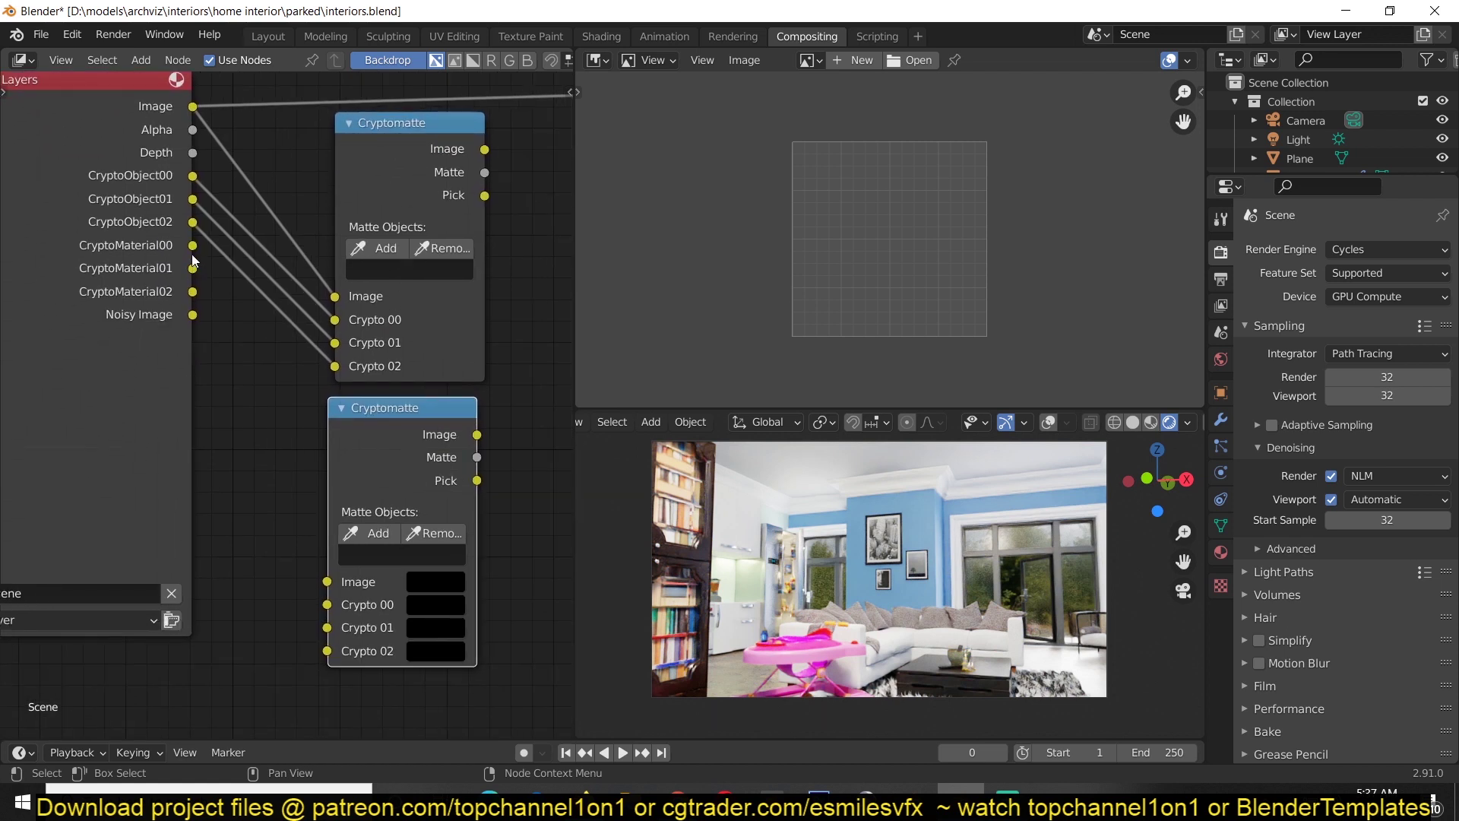
- Connect the Render Layers' Image and CryptoMaterial00 to 02 outputs to the lower Cryptomatte node's Image and Crypto 00 to 02 inputs
drag(194, 260, 327, 605)
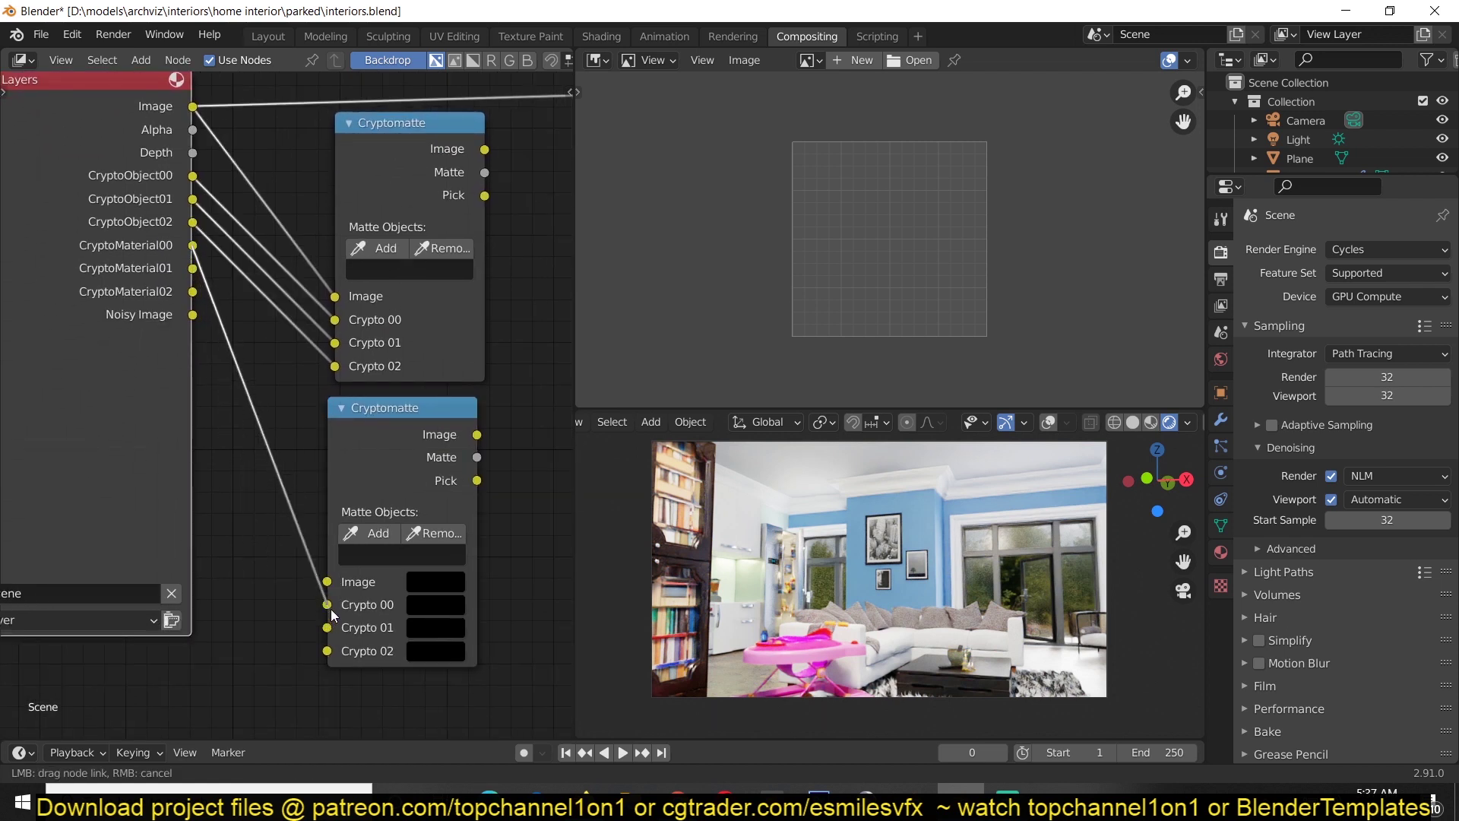
drag(194, 106, 340, 577)
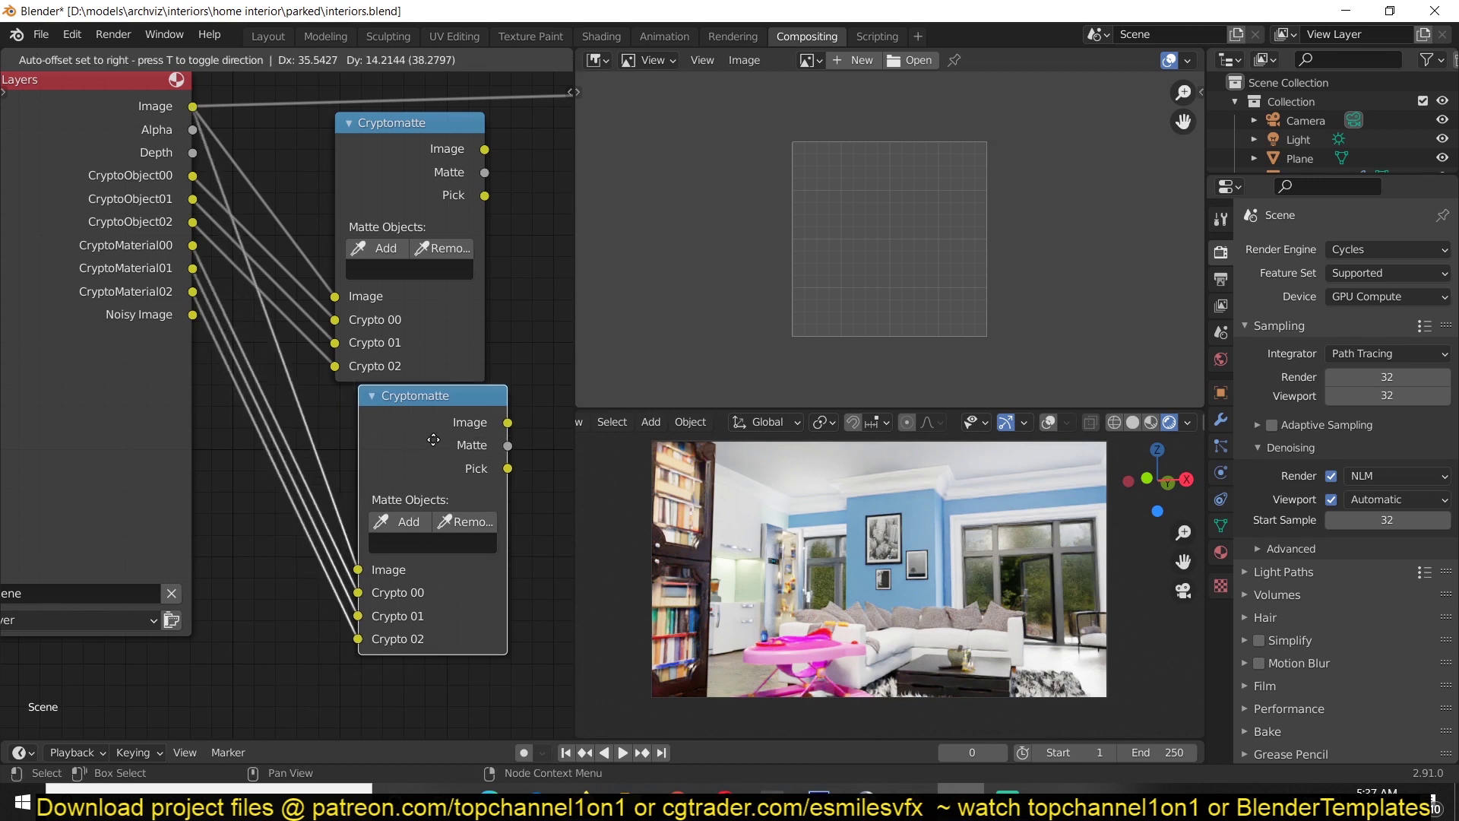
click(1221, 278)
click(1220, 306)
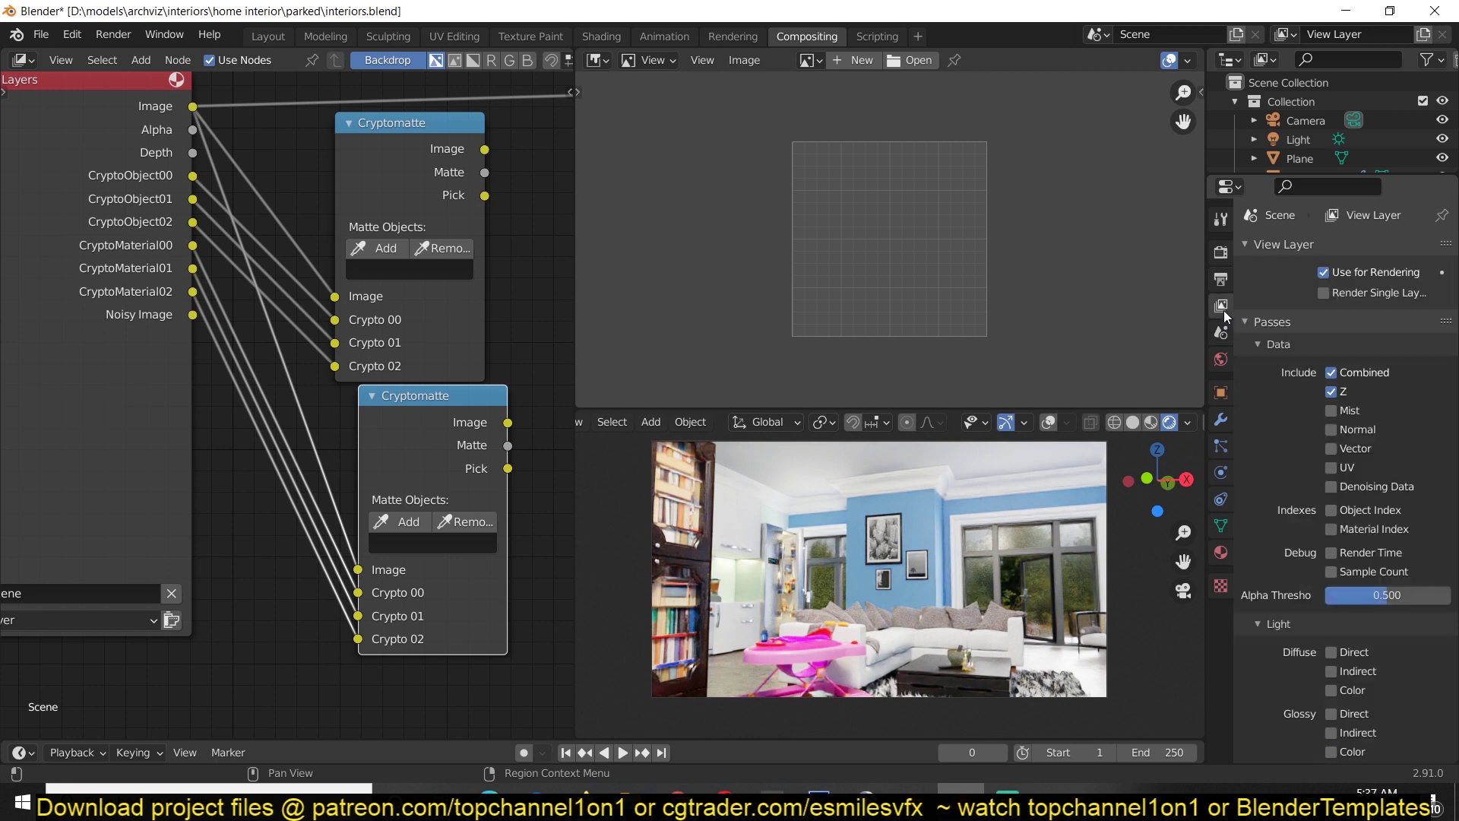
scroll(1283, 658, down, 10)
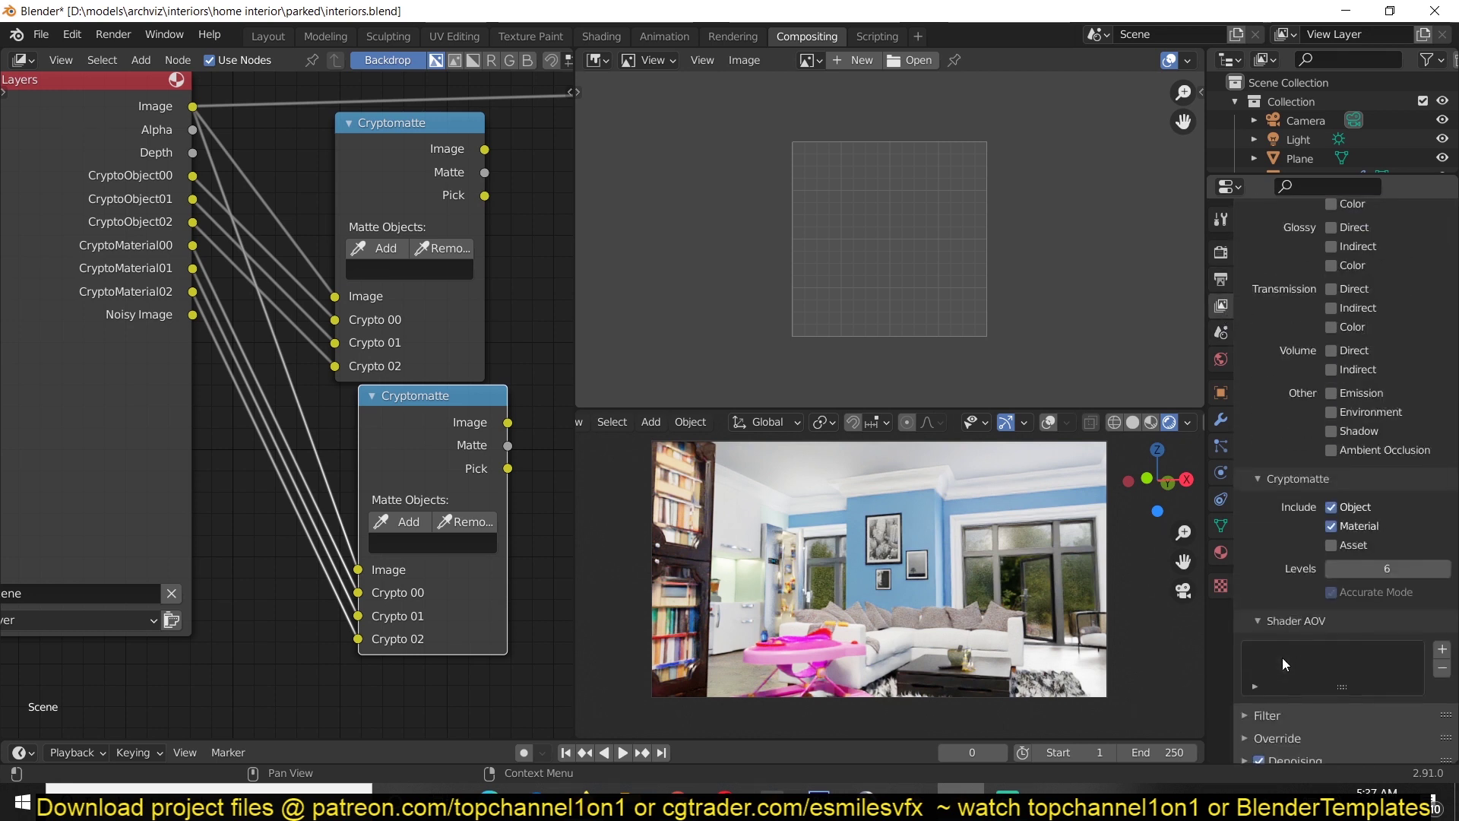
click(1332, 545)
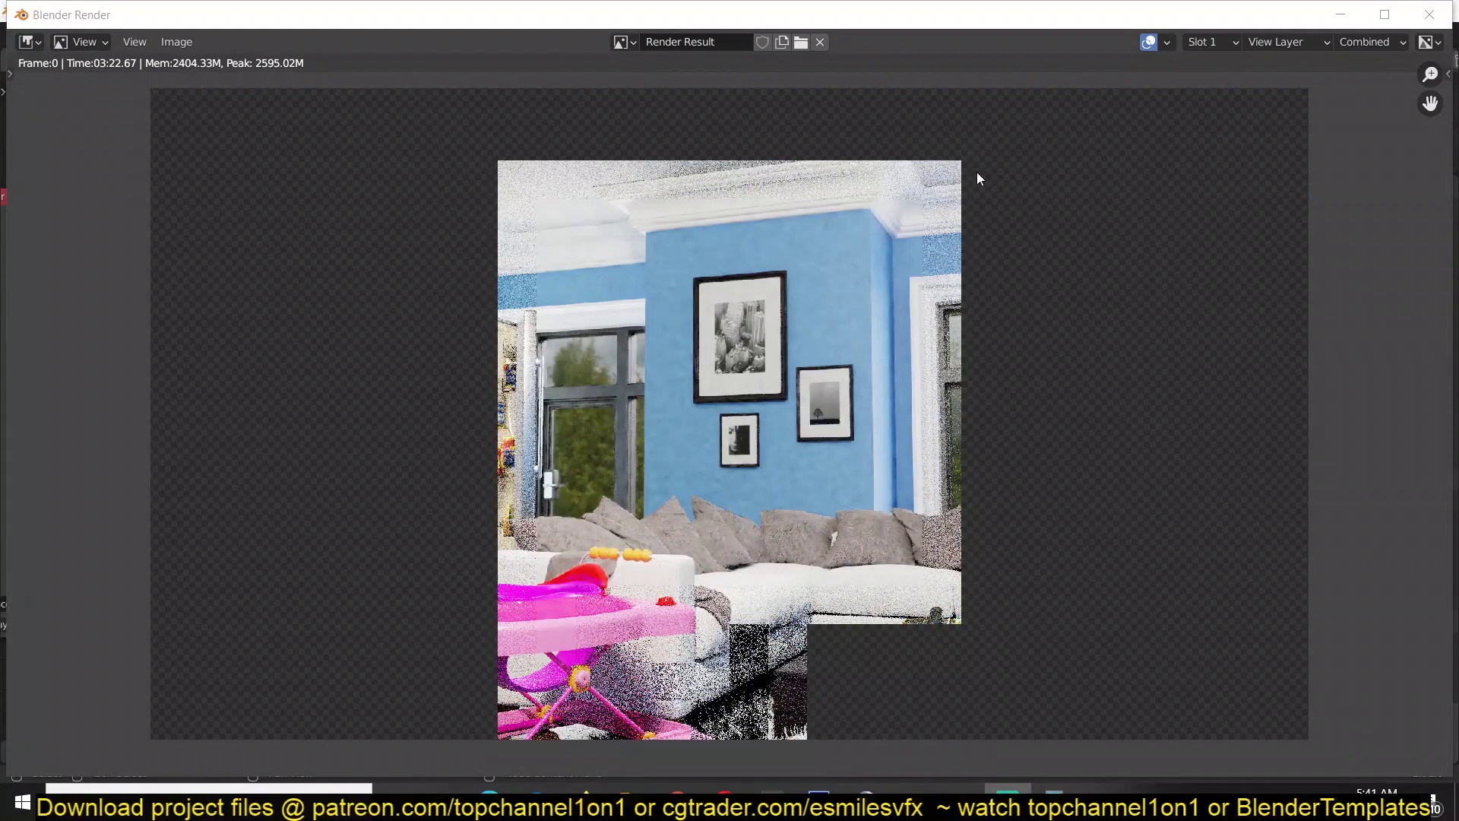
- Minimize the render window and close the Calculator
click(1341, 14)
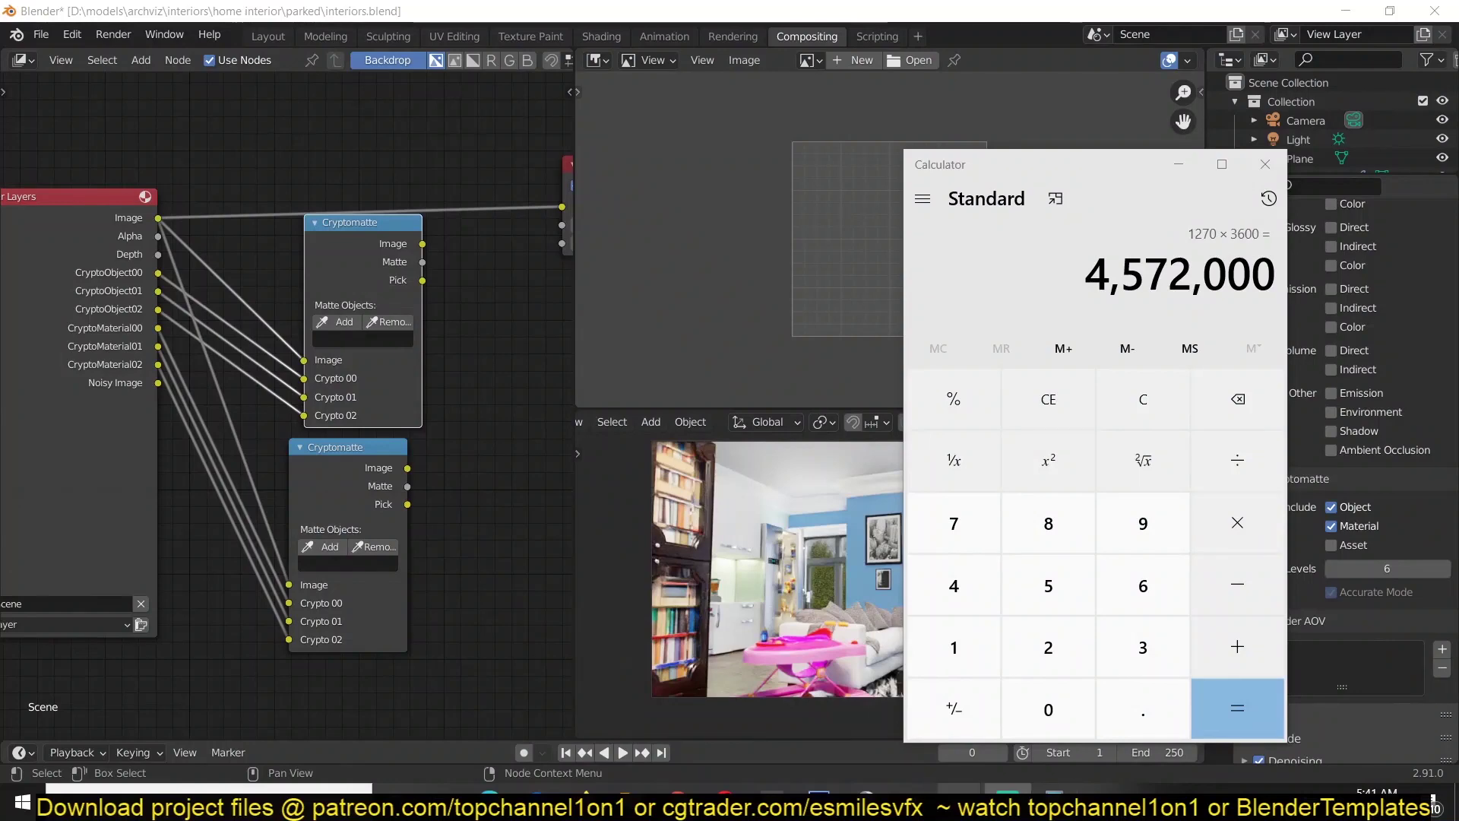
click(995, 742)
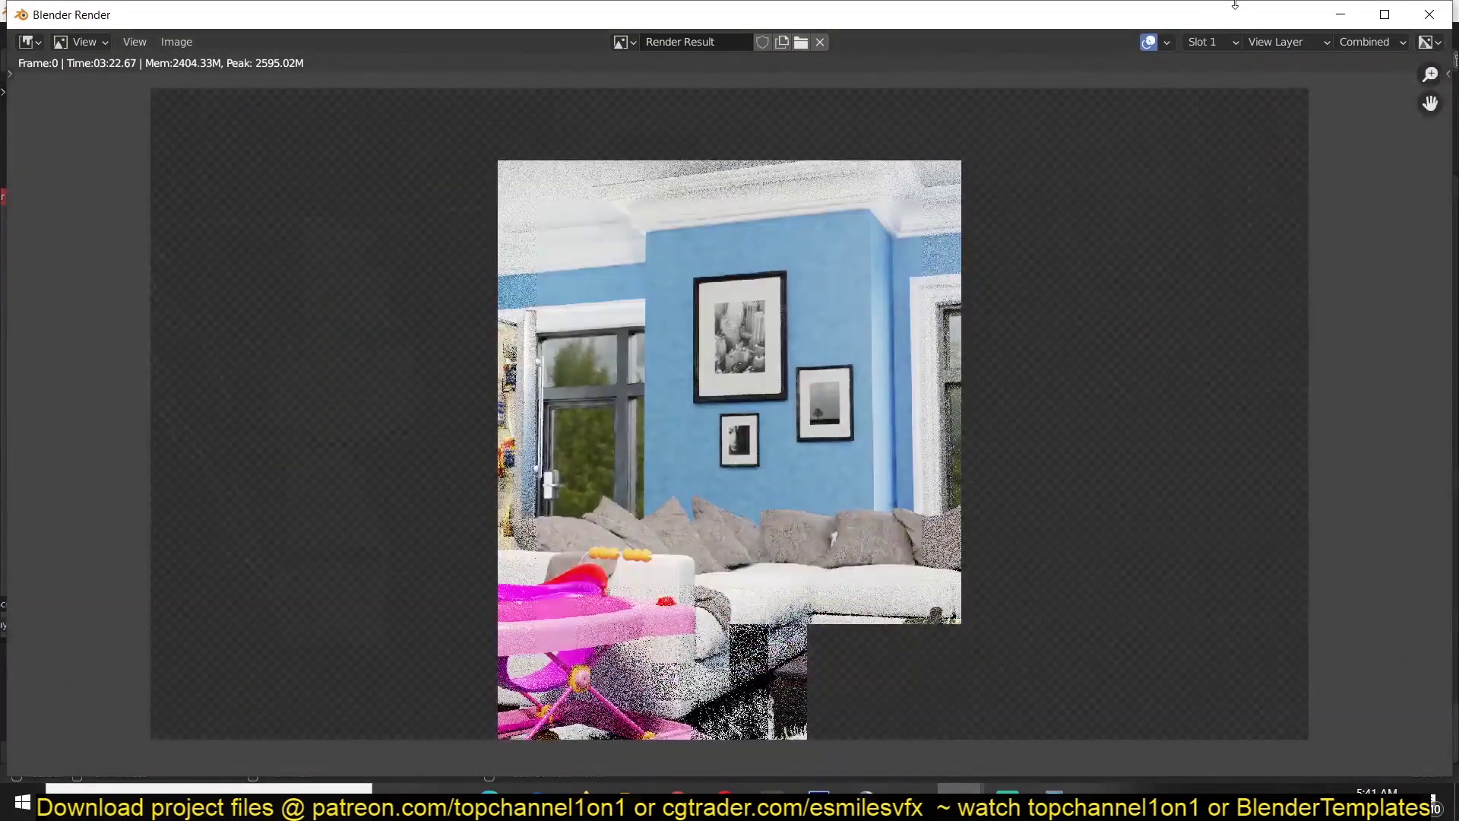
click(1341, 15)
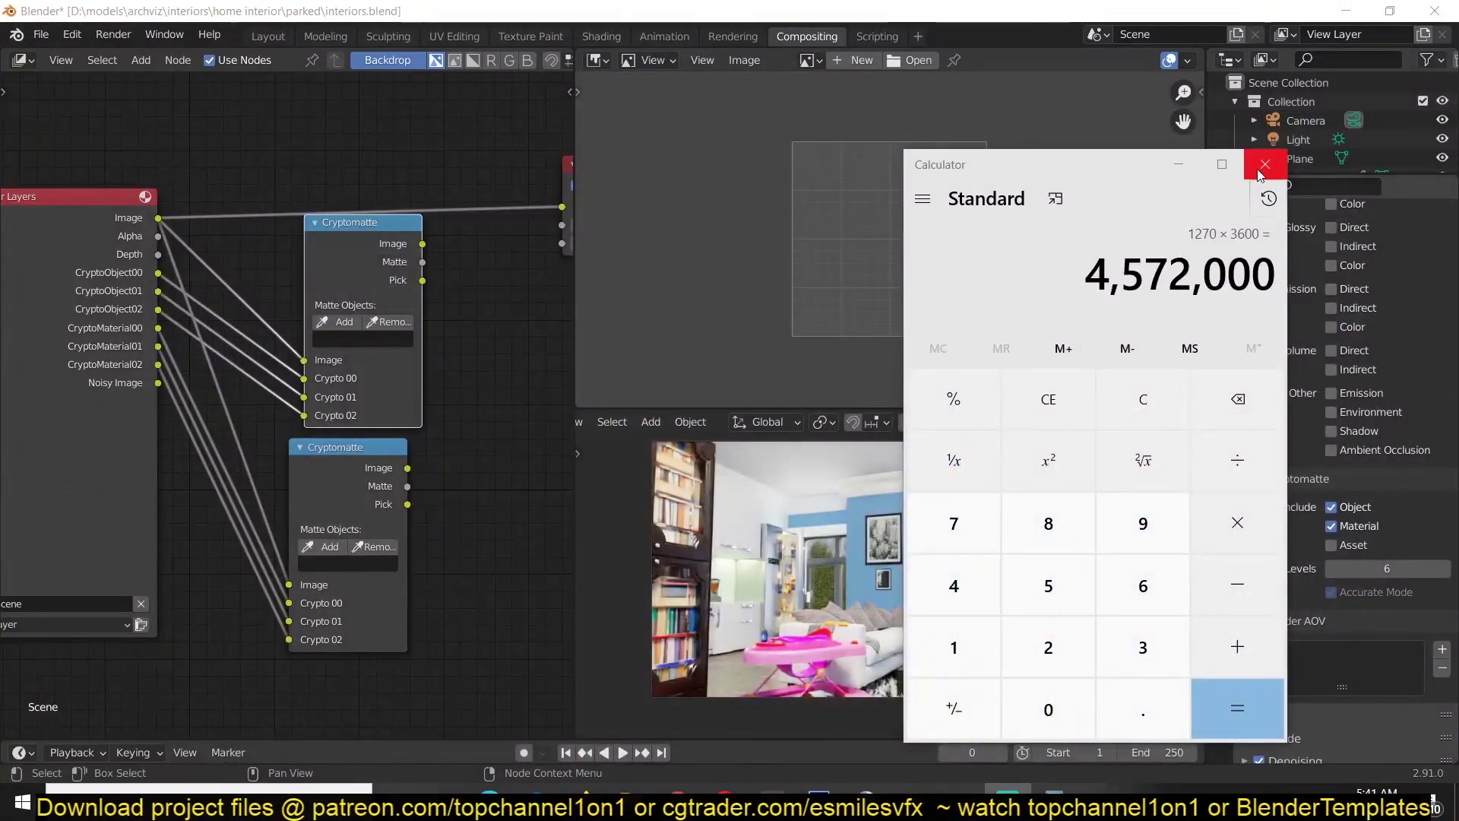
click(1267, 162)
- Set the Cycles render samples to 1
scroll(1284, 308, up, 12)
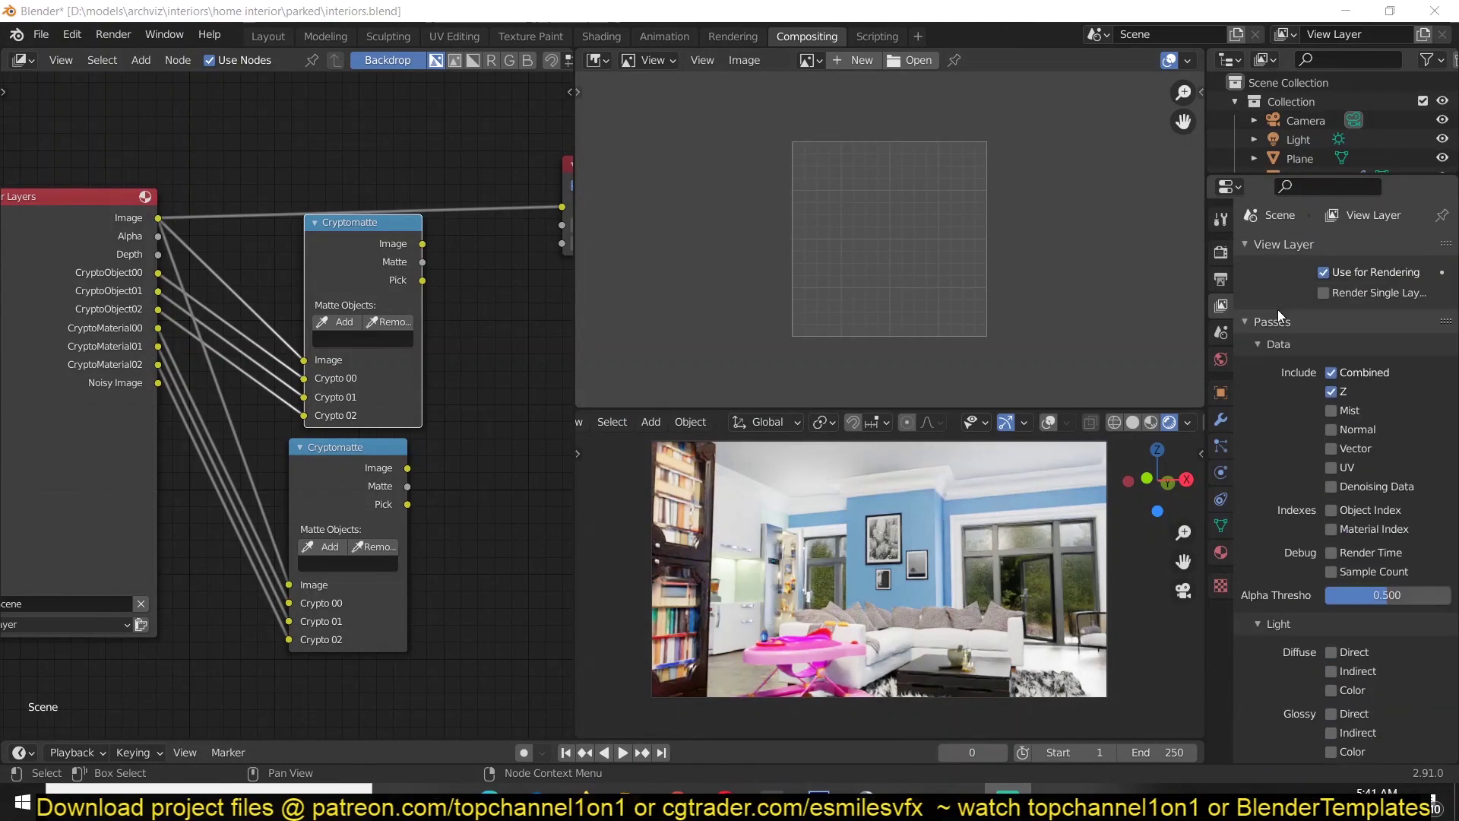
click(1221, 254)
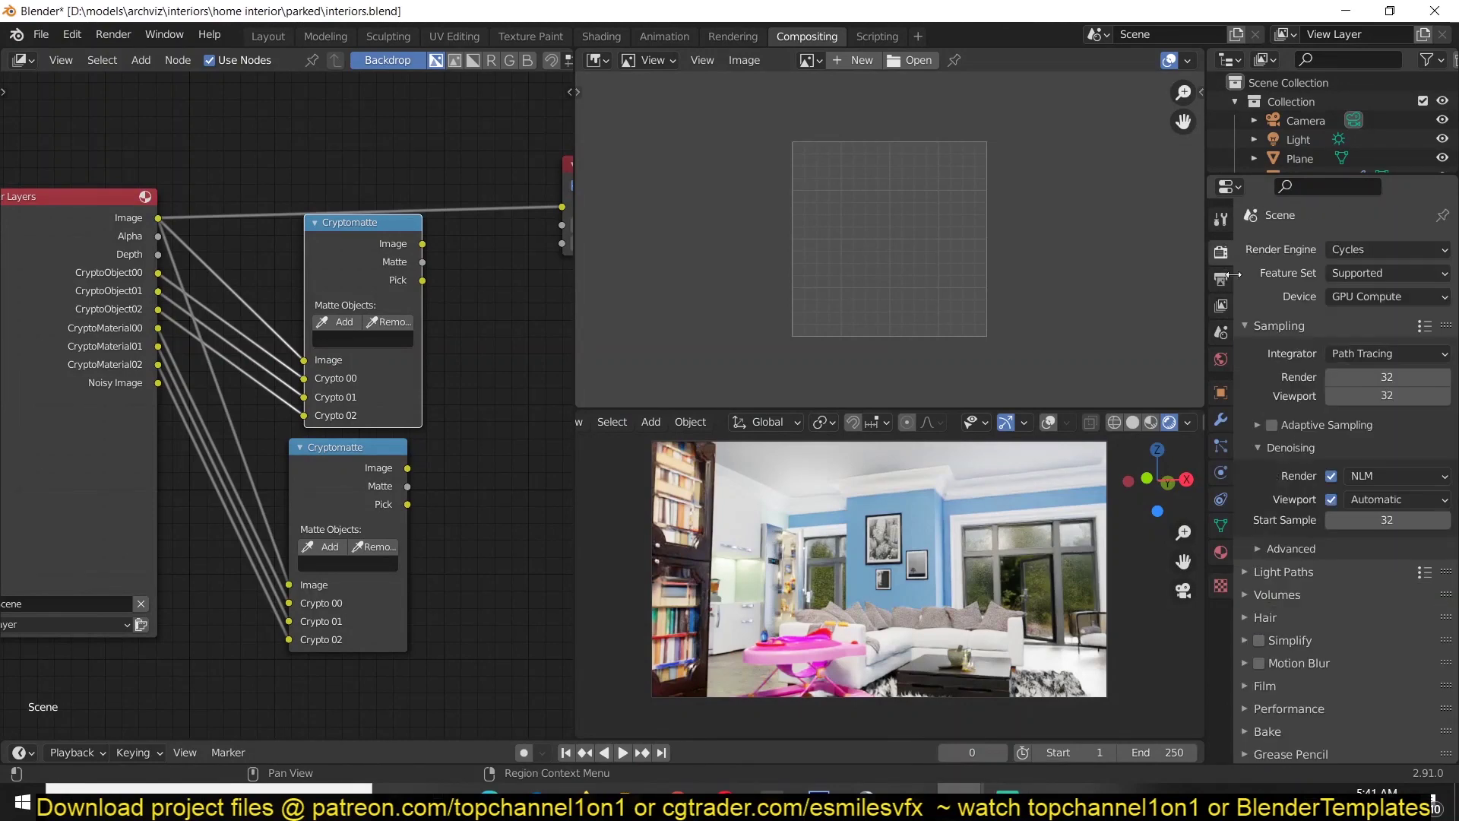
click(1367, 377)
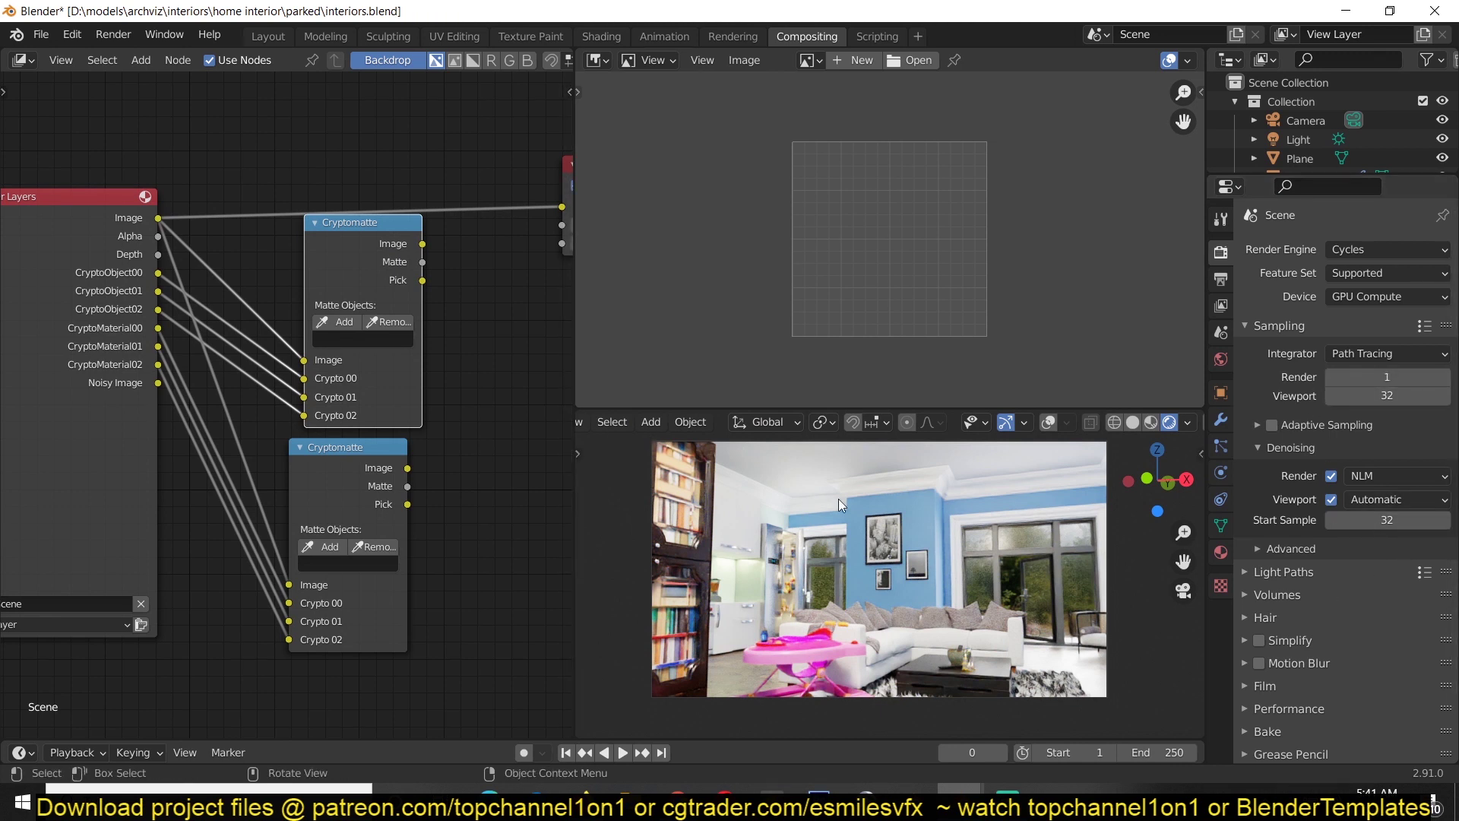
- Render the image and close the render window
click(113, 34)
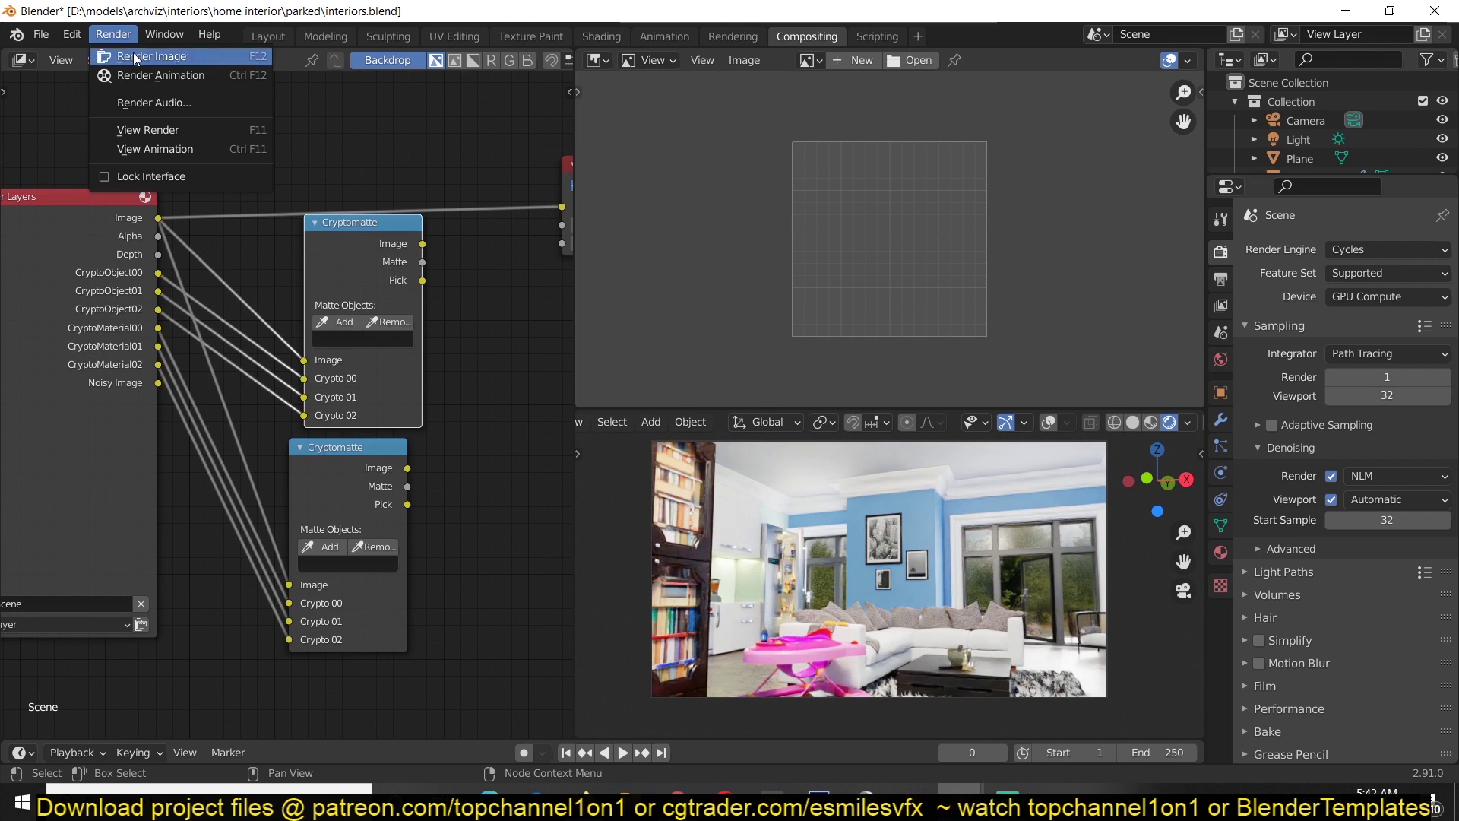
click(136, 56)
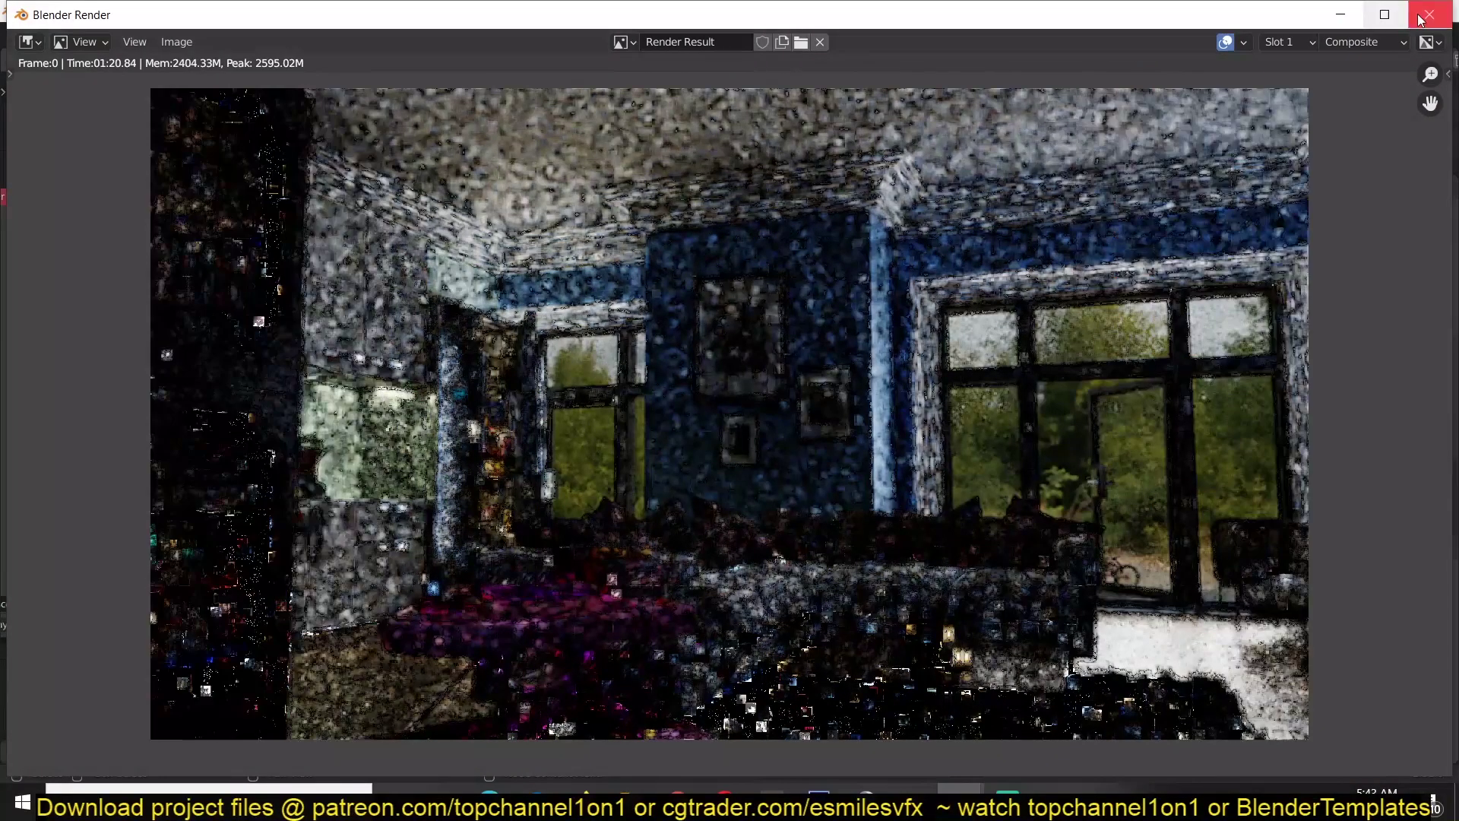
click(1428, 15)
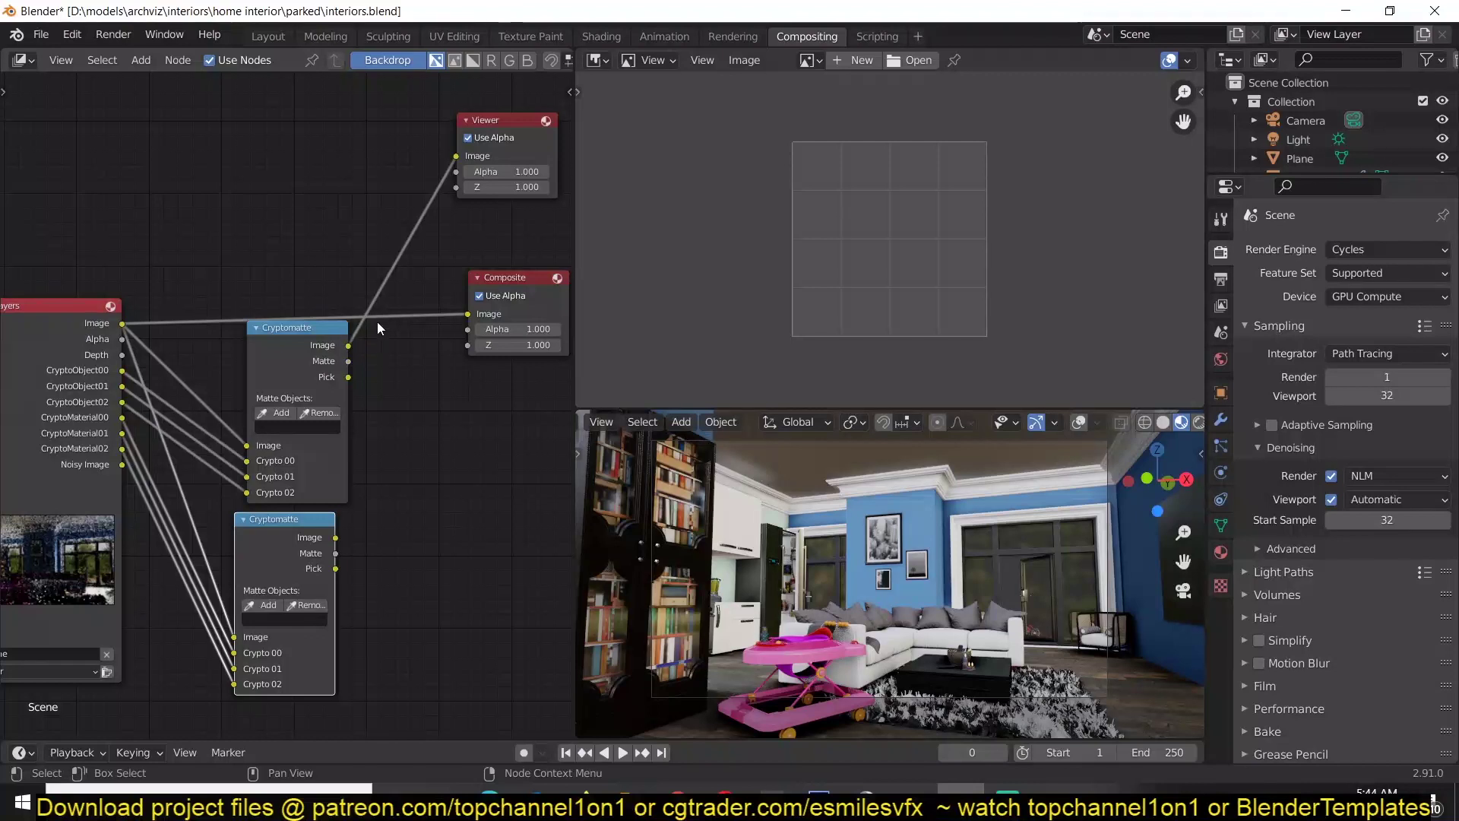
- Display the Viewer Node image in the image editor and fit it to the view
click(644, 60)
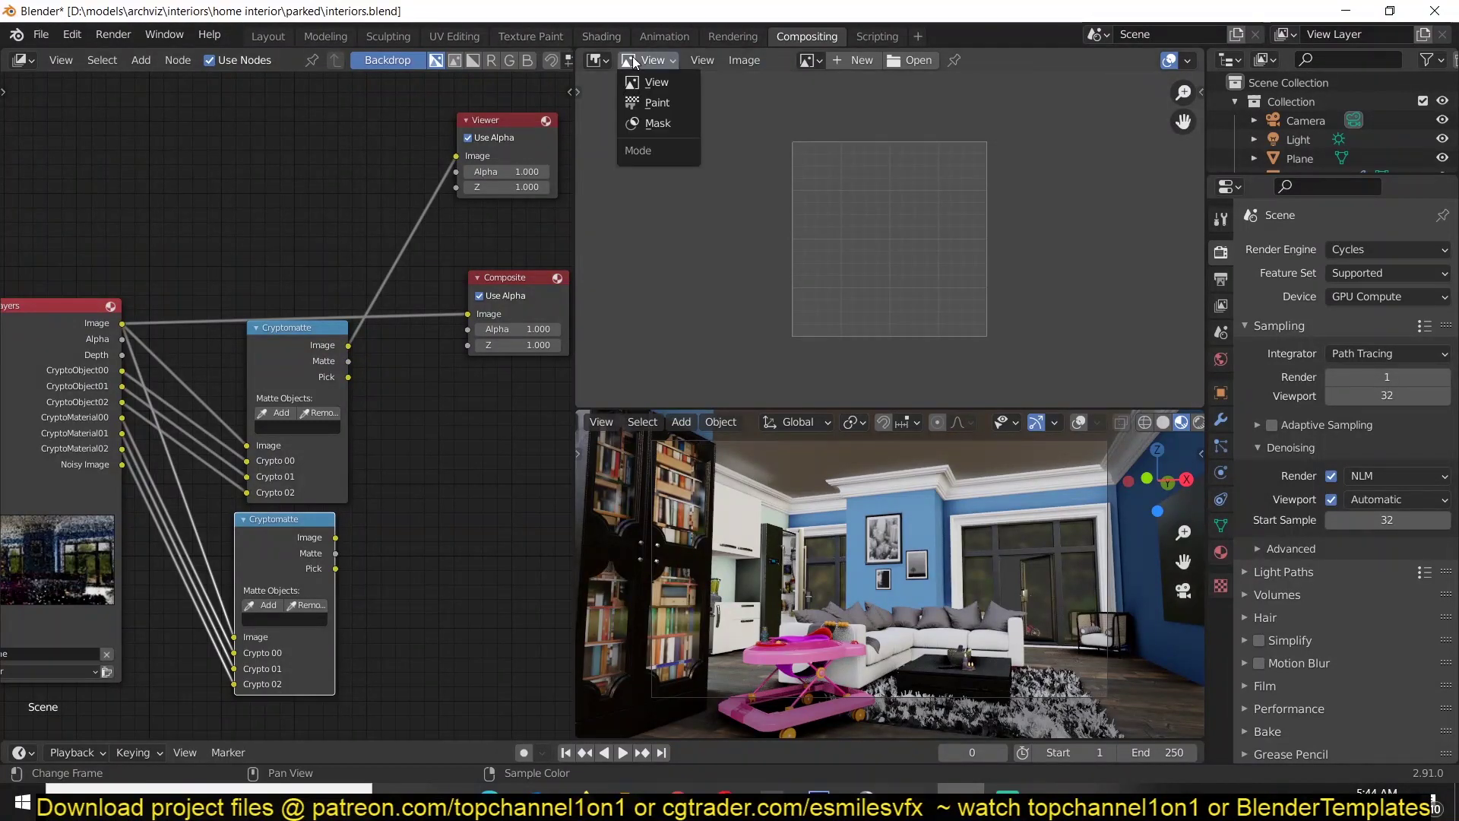
click(812, 61)
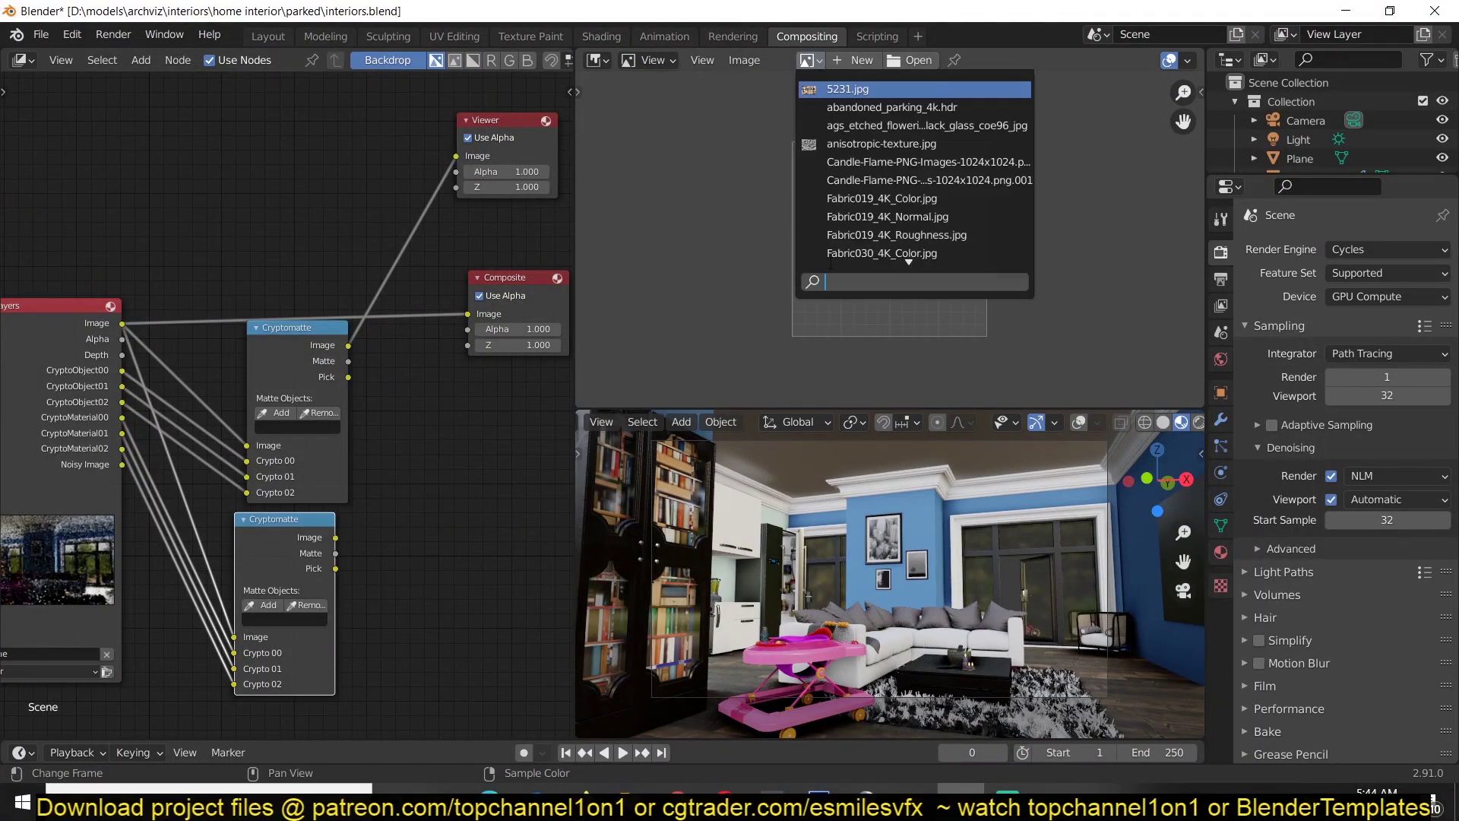
scroll(828, 255, down, 1)
scroll(831, 271, down, 6)
scroll(831, 271, down, 20)
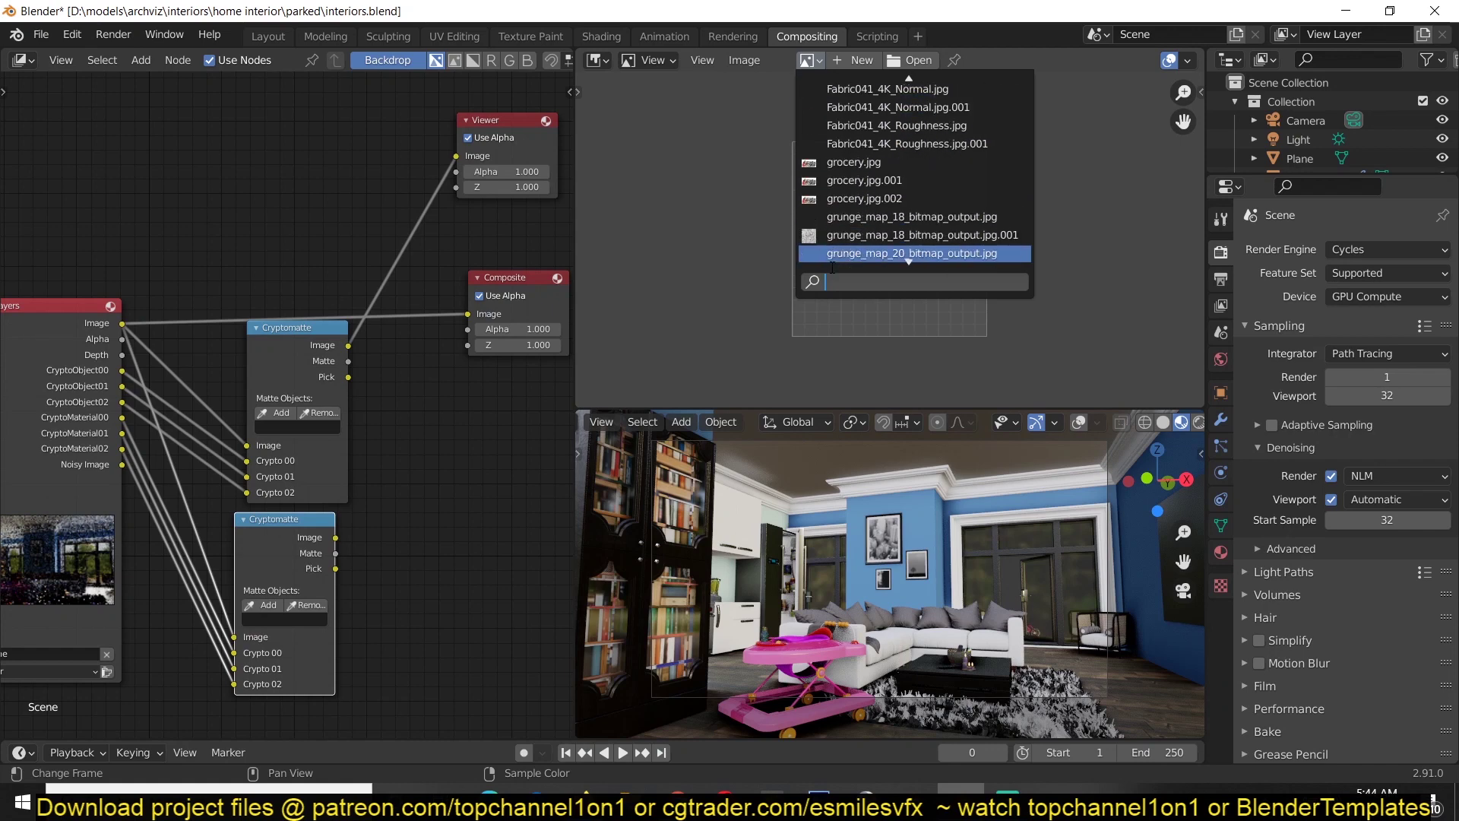
text(vi)
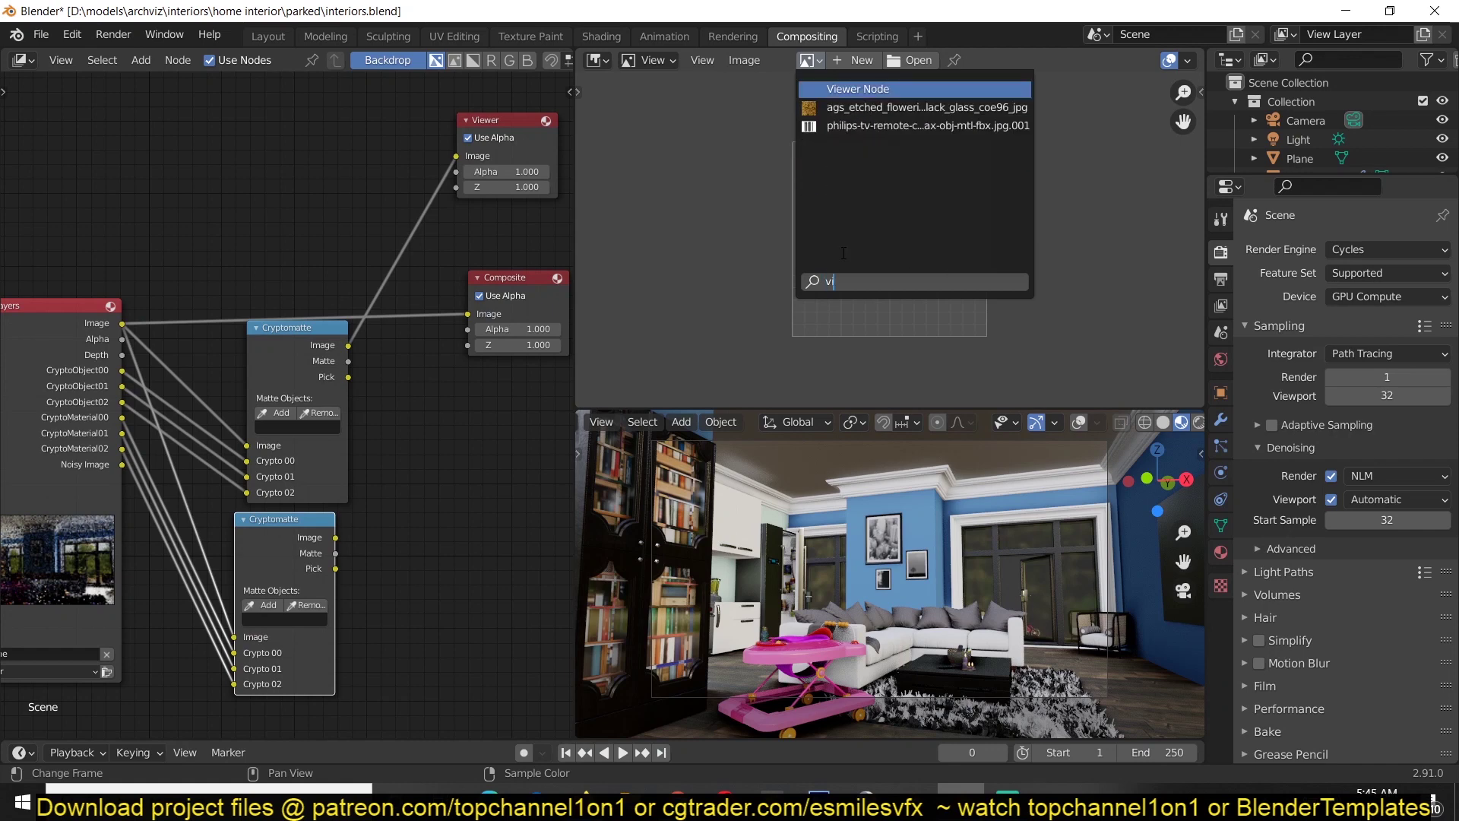
click(912, 88)
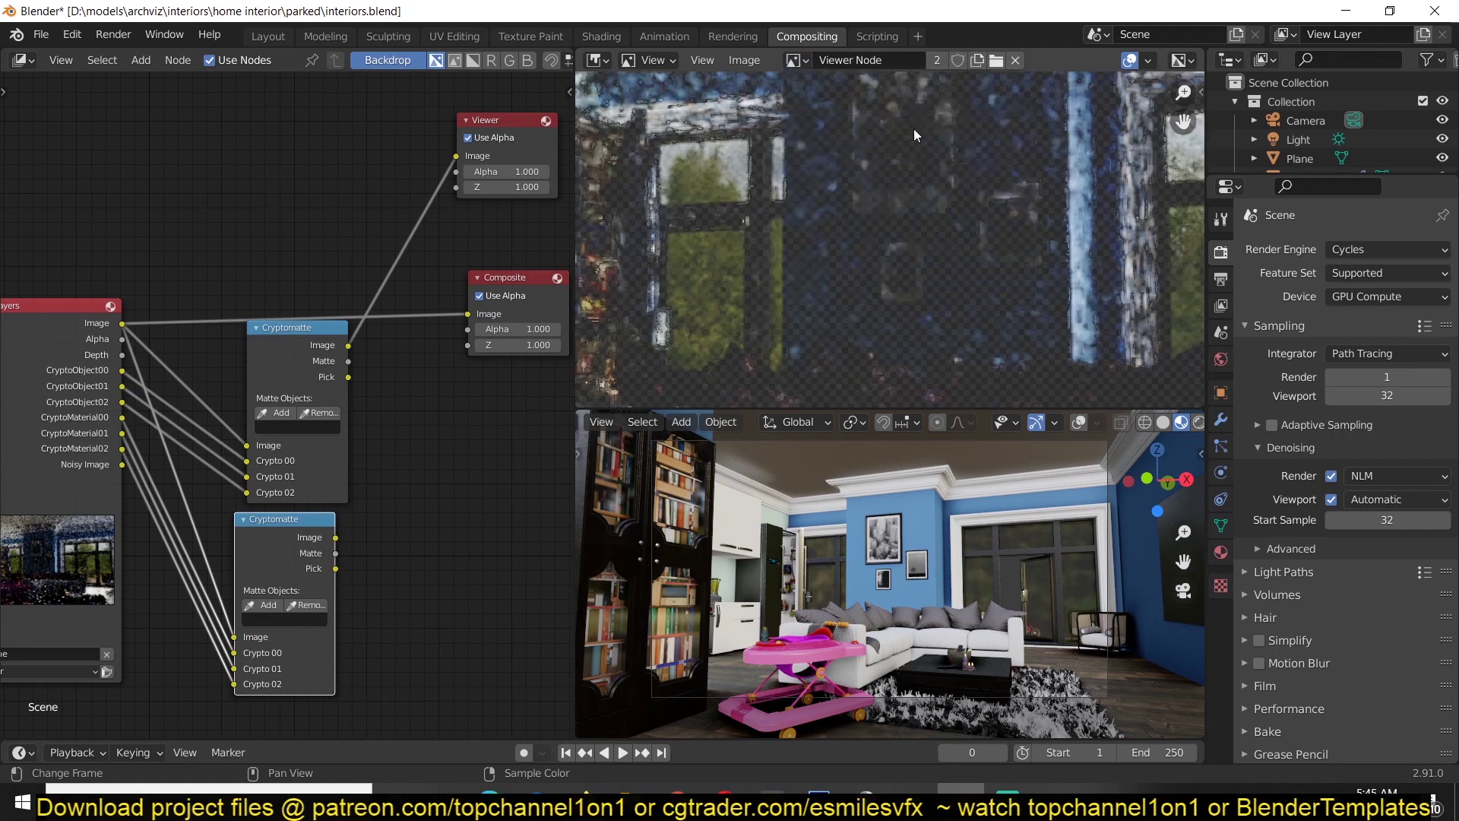
key(Home)
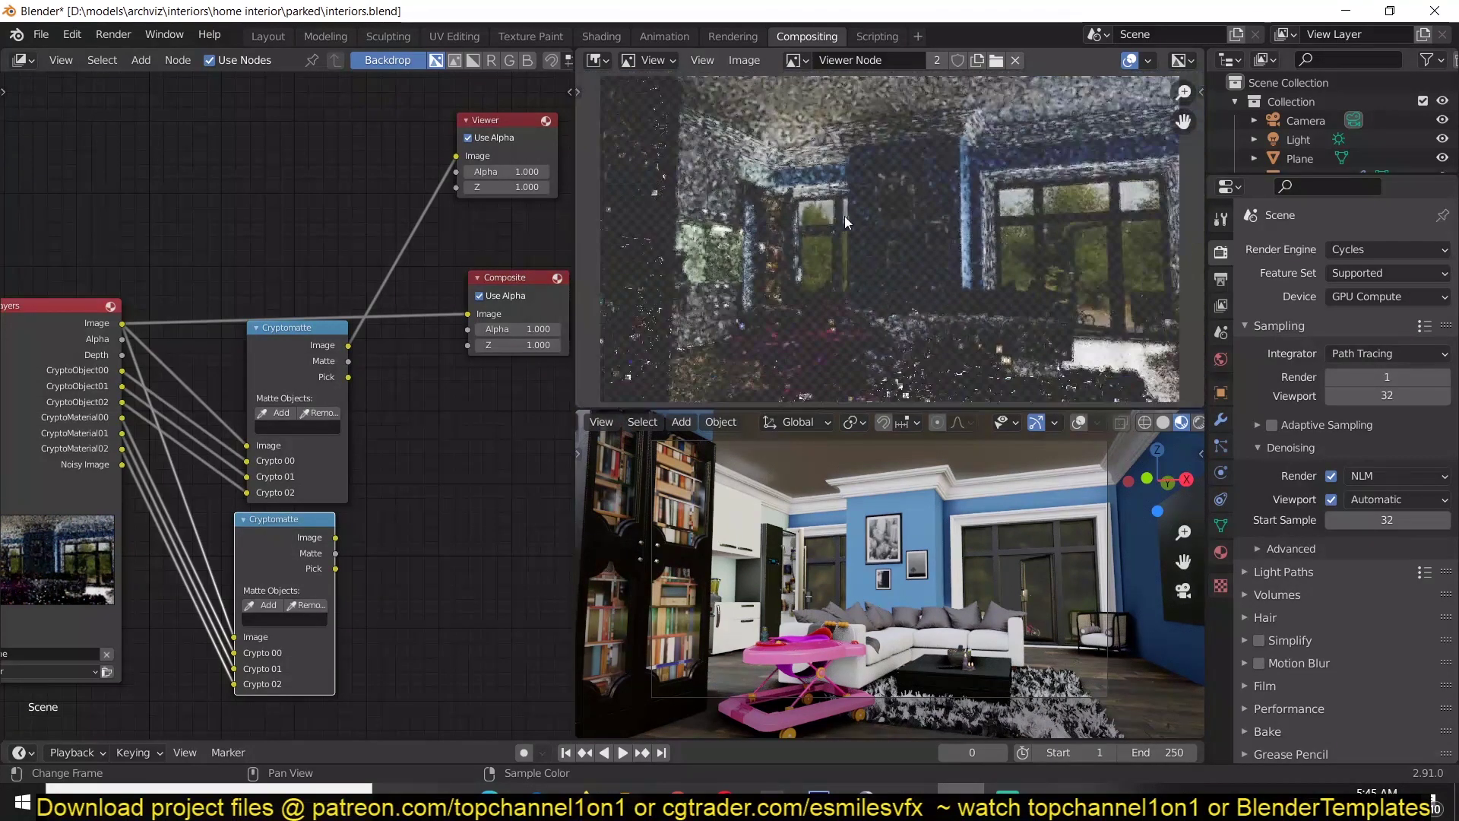
- Send the upper Cryptomatte node's Image, Matte and finally Pick output to the Viewer node
click(331, 352)
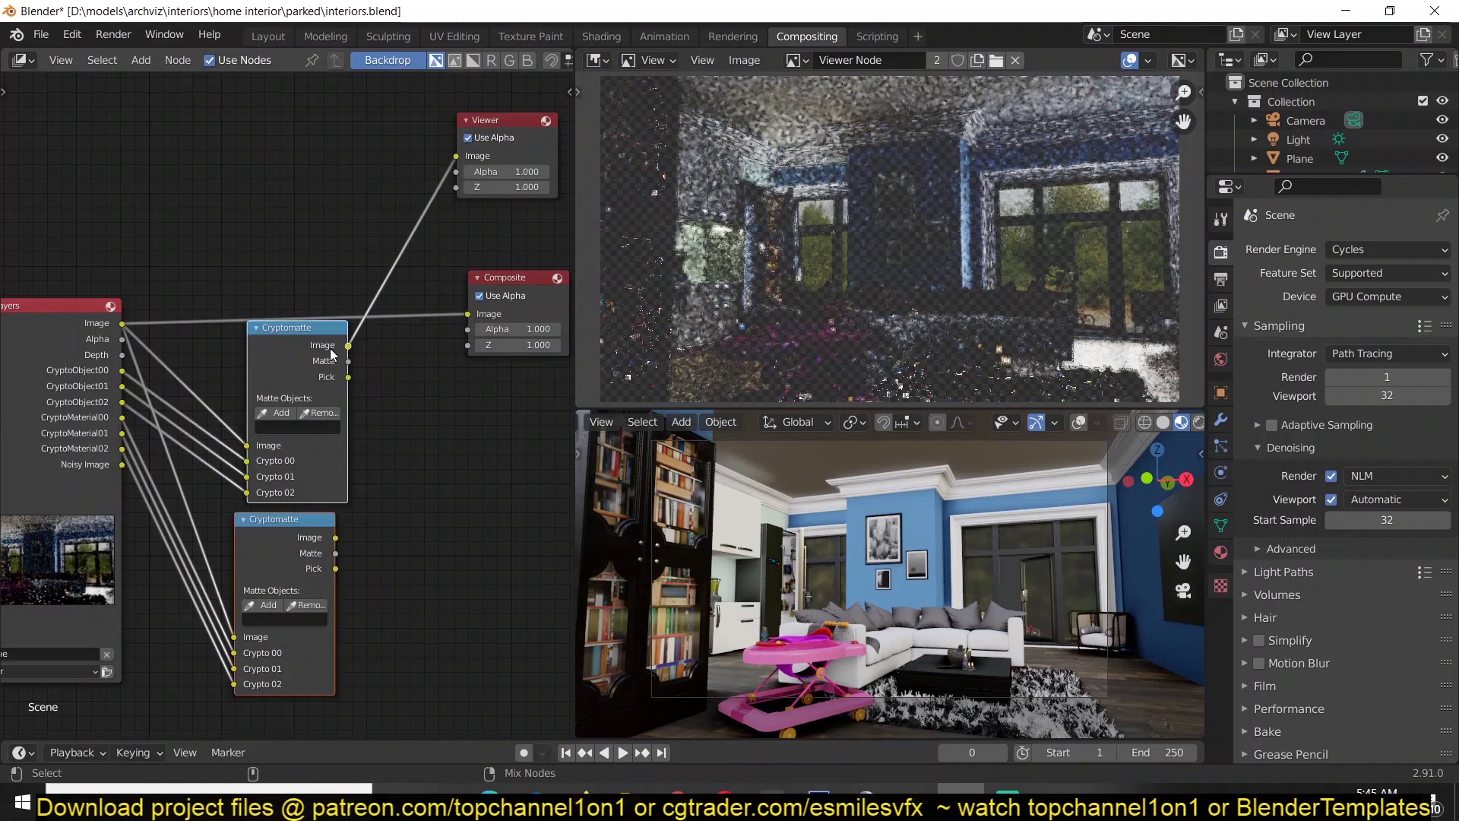
ctrl+shift+click(337, 365)
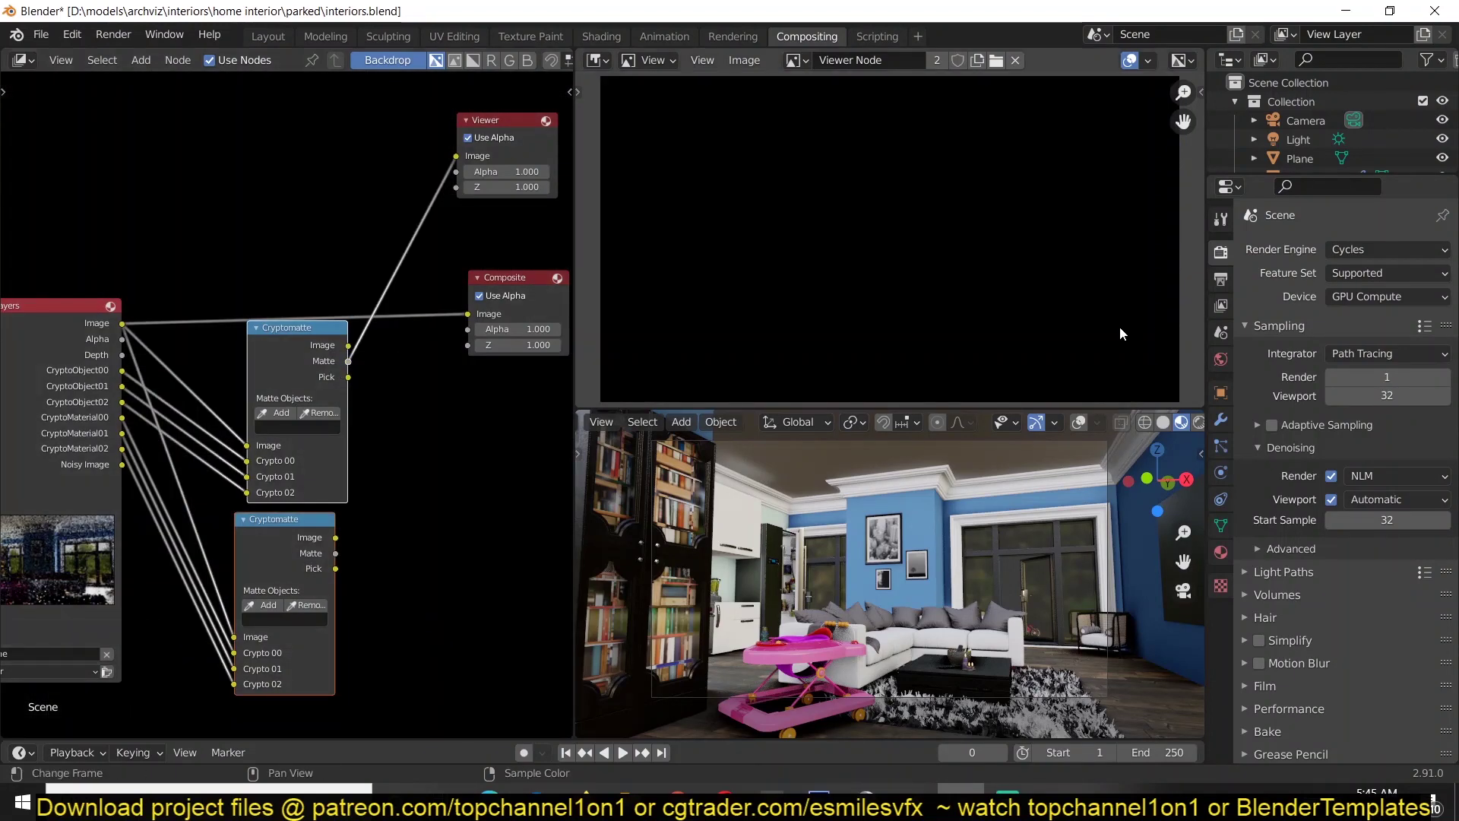
scroll(928, 314, up, 3)
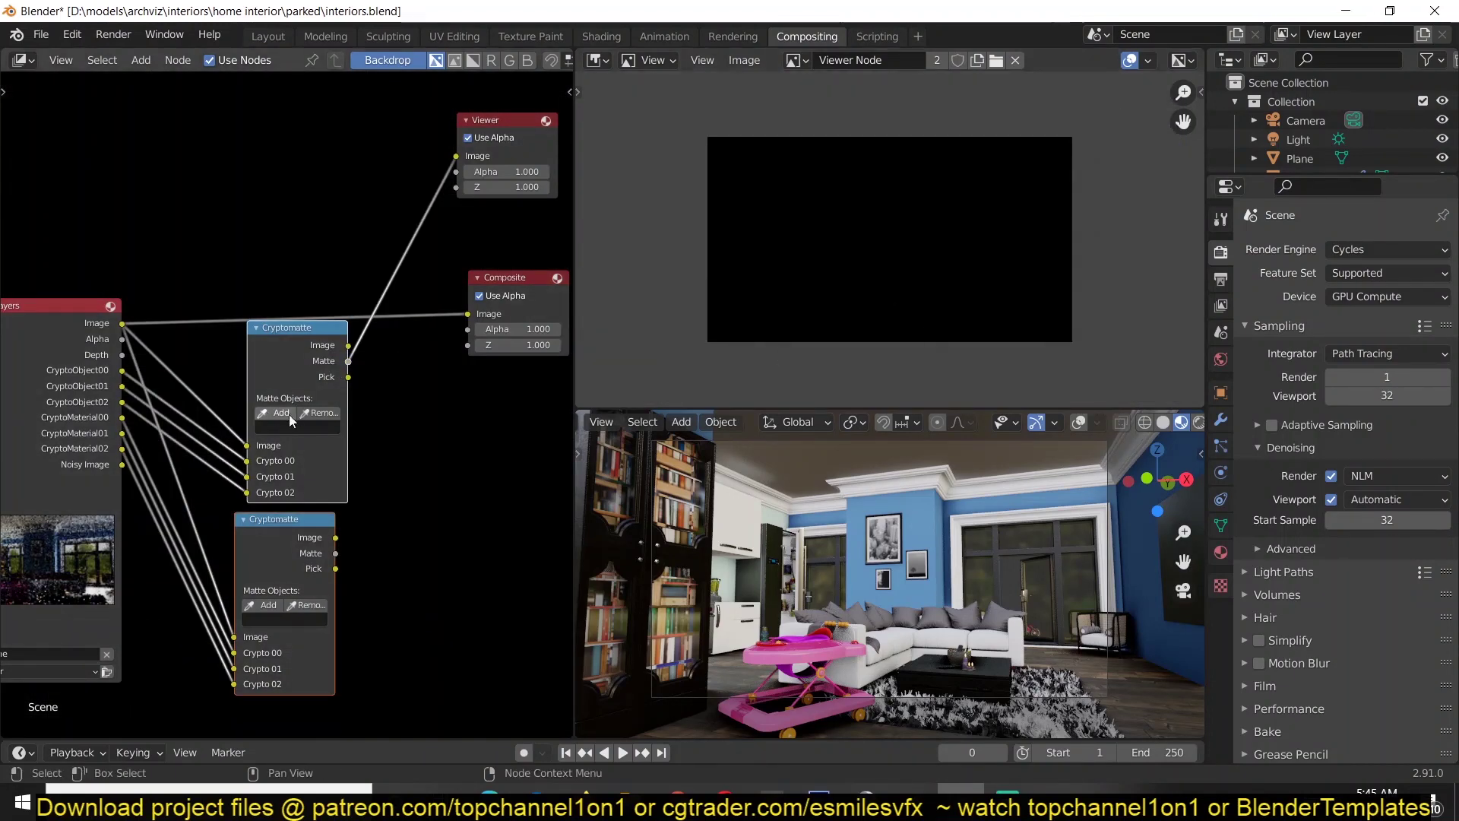
ctrl+shift+click(331, 380)
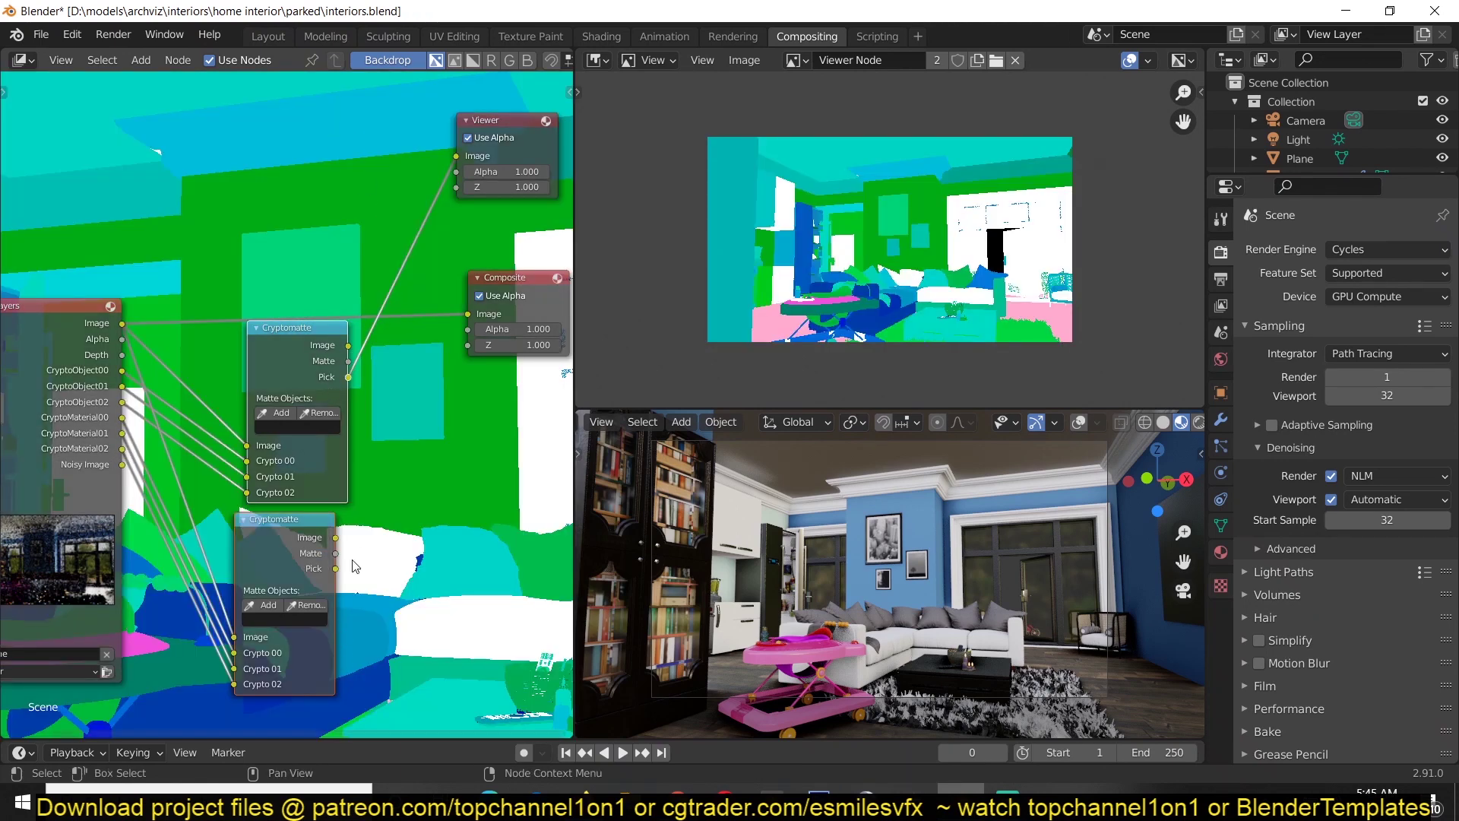
- Turn off the compositor backdrop and inspect the object Pick mask in the image editor
click(380, 59)
scroll(903, 262, up, 4)
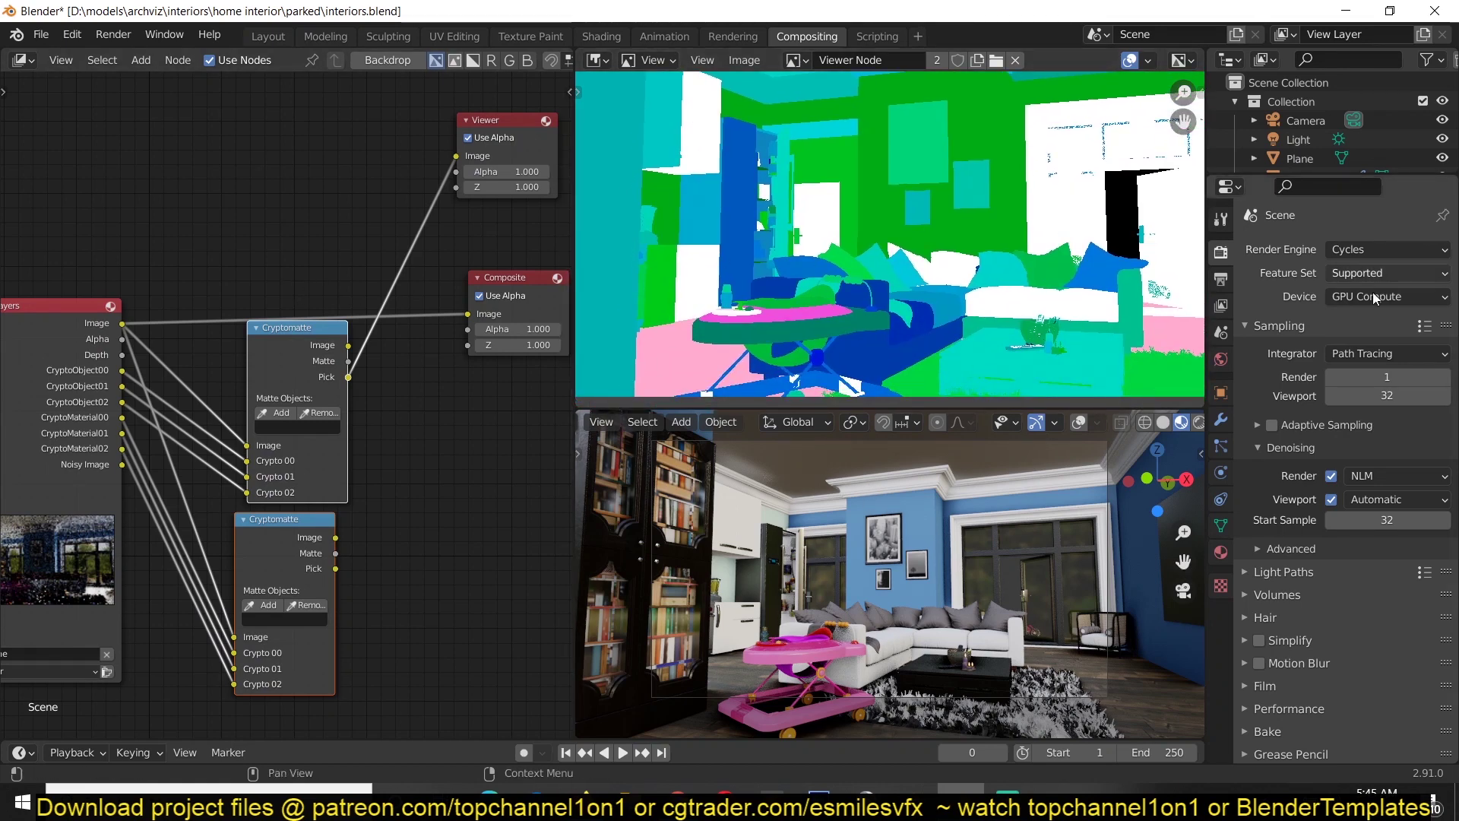
scroll(892, 229, up, 4)
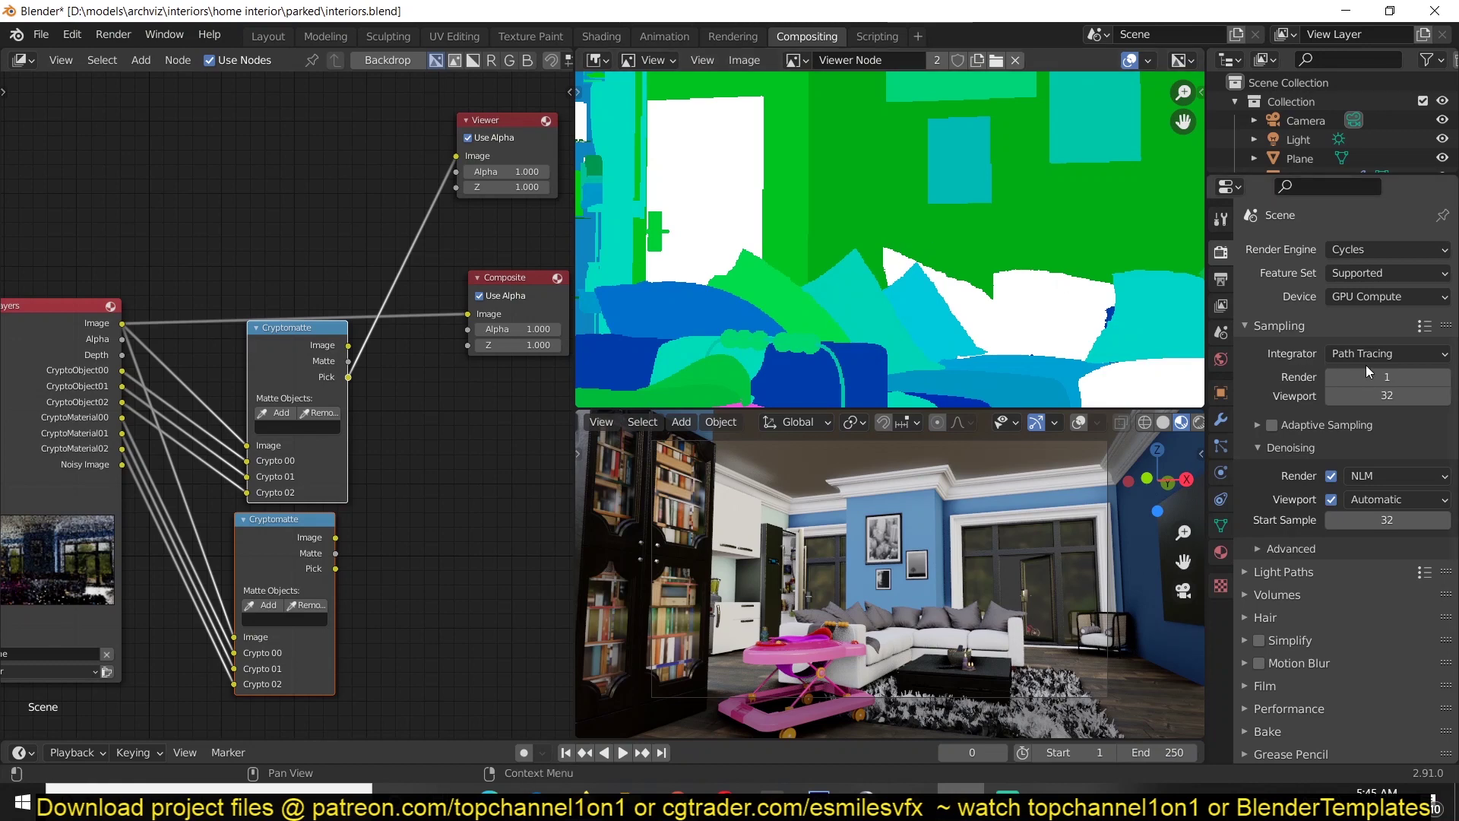
scroll(820, 260, down, 4)
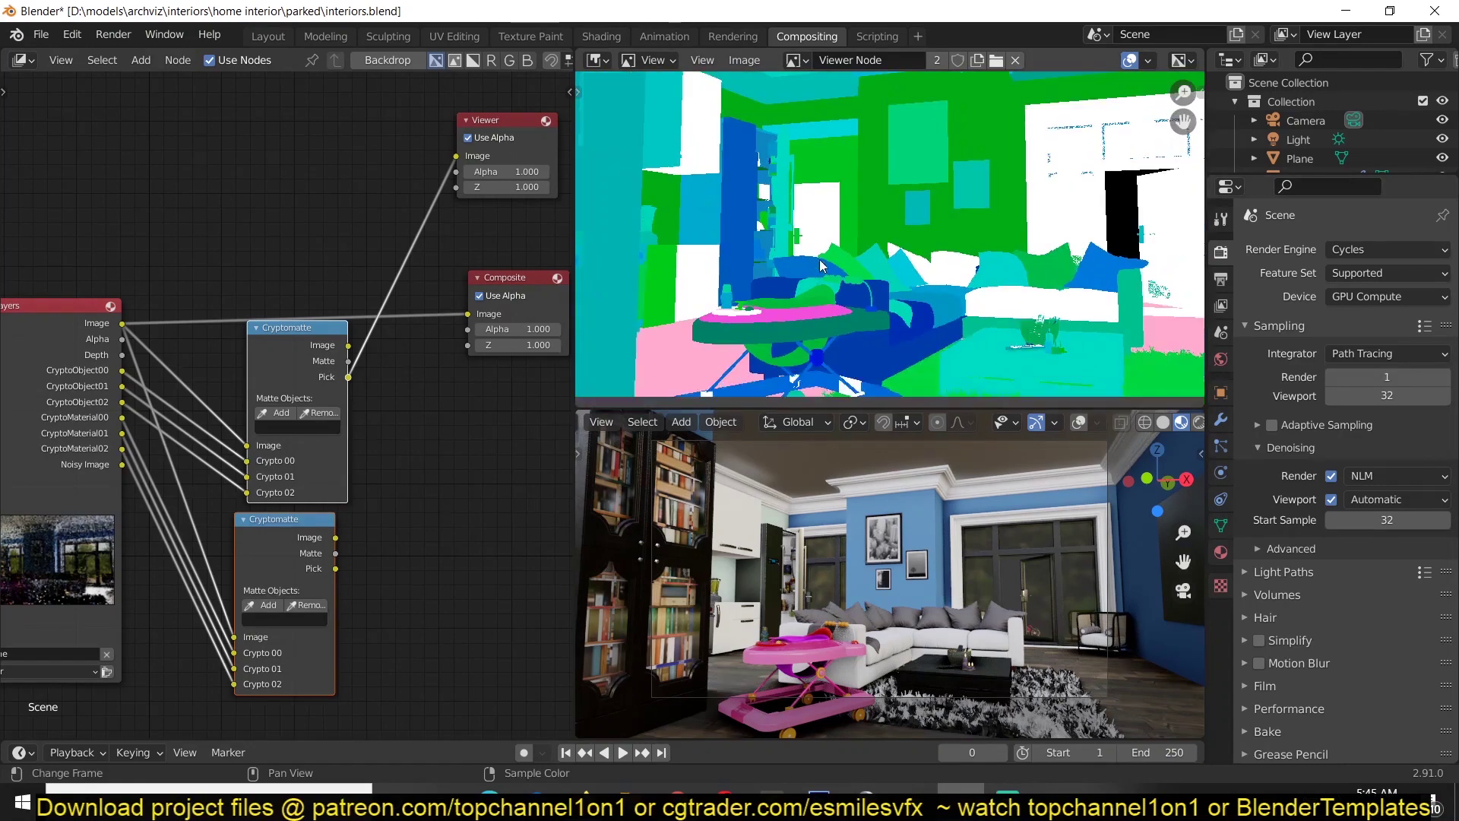
- Preview the lower Cryptomatte node's material Pick mask in the Viewer, and return the Viewer to the upper node's Pick output
ctrl+shift+click(329, 559)
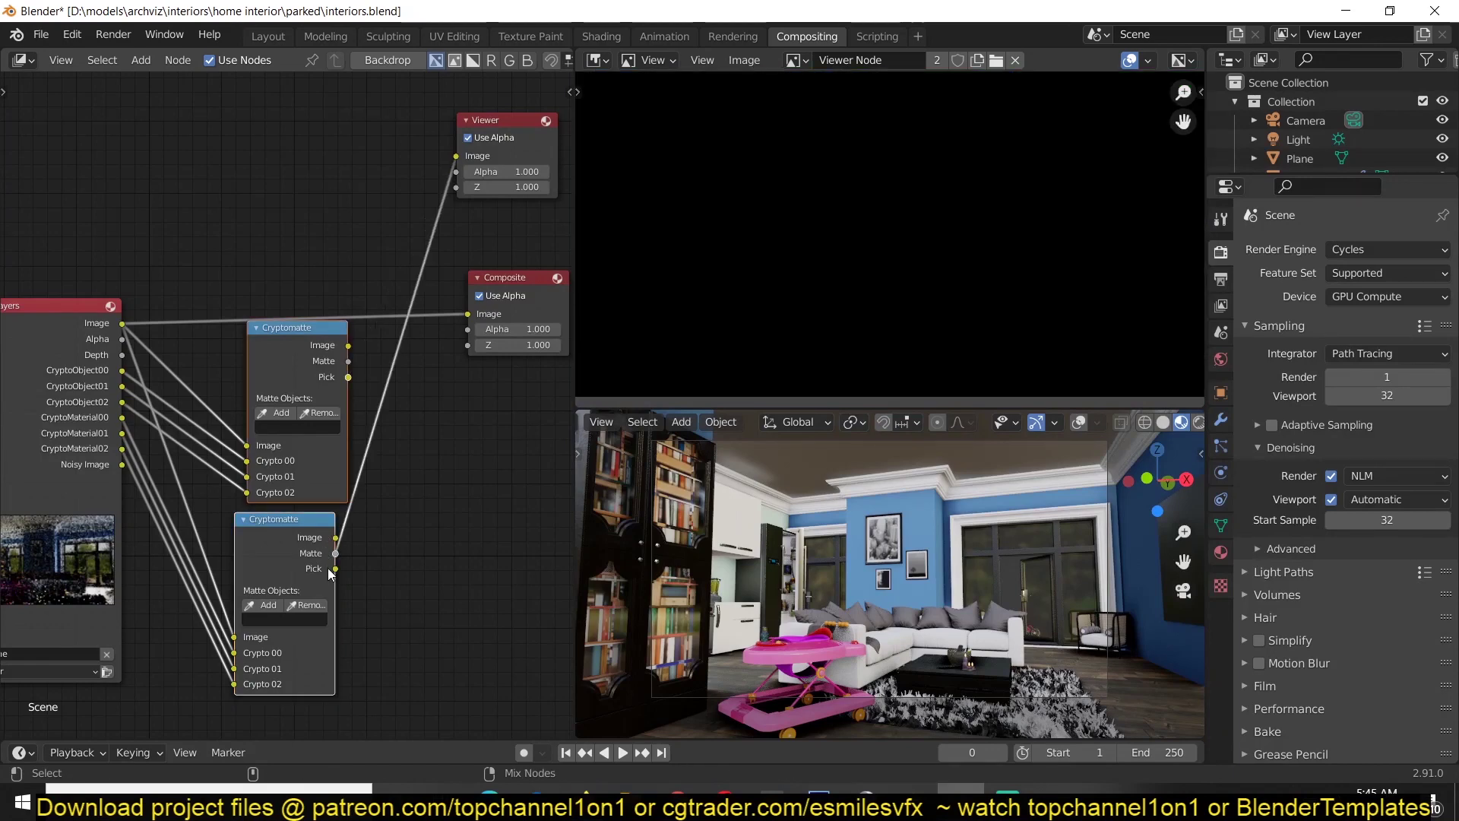
scroll(792, 313, down, 2)
scroll(792, 313, up, 1)
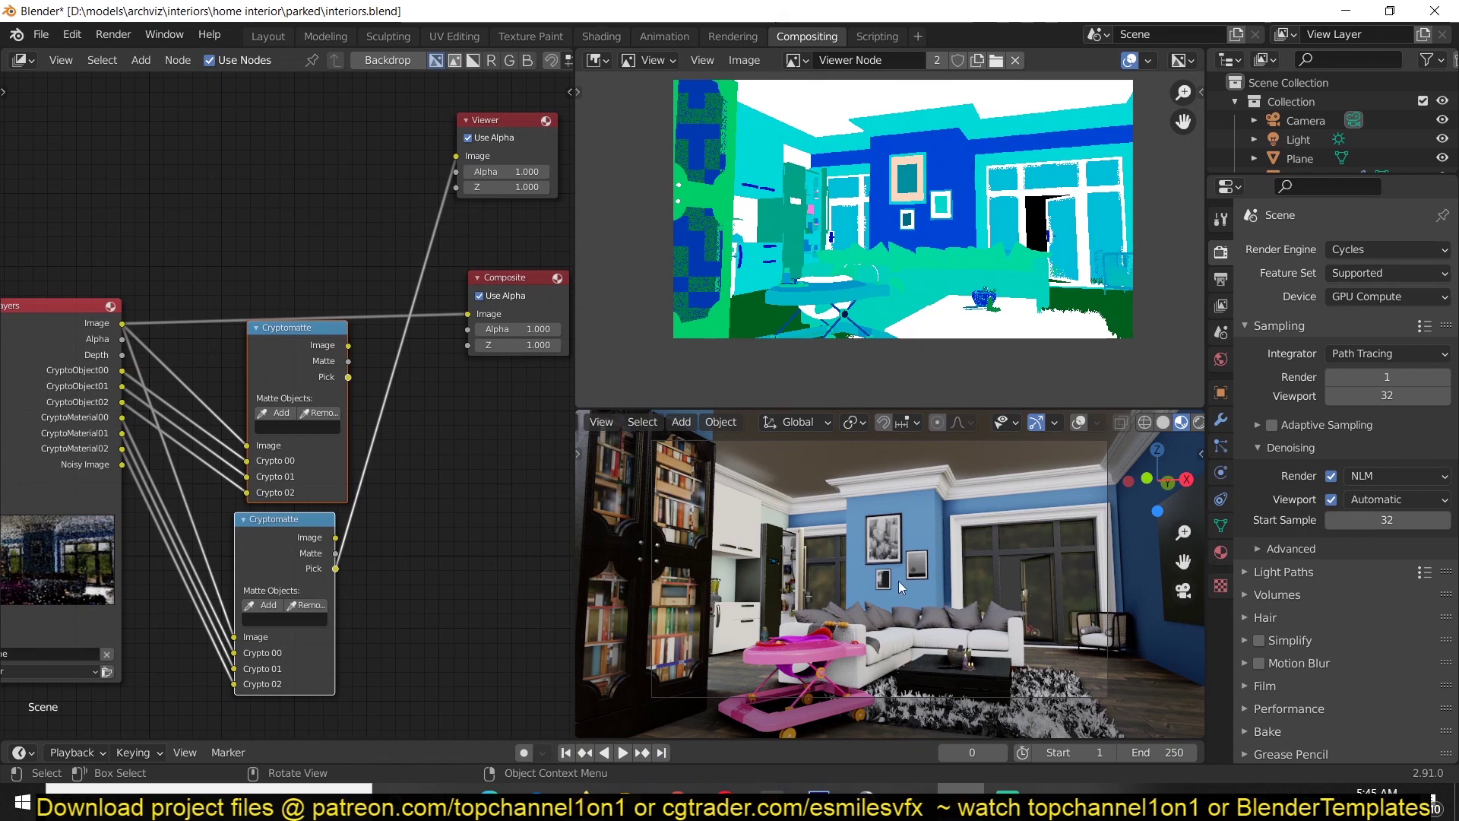
ctrl+shift+click(334, 379)
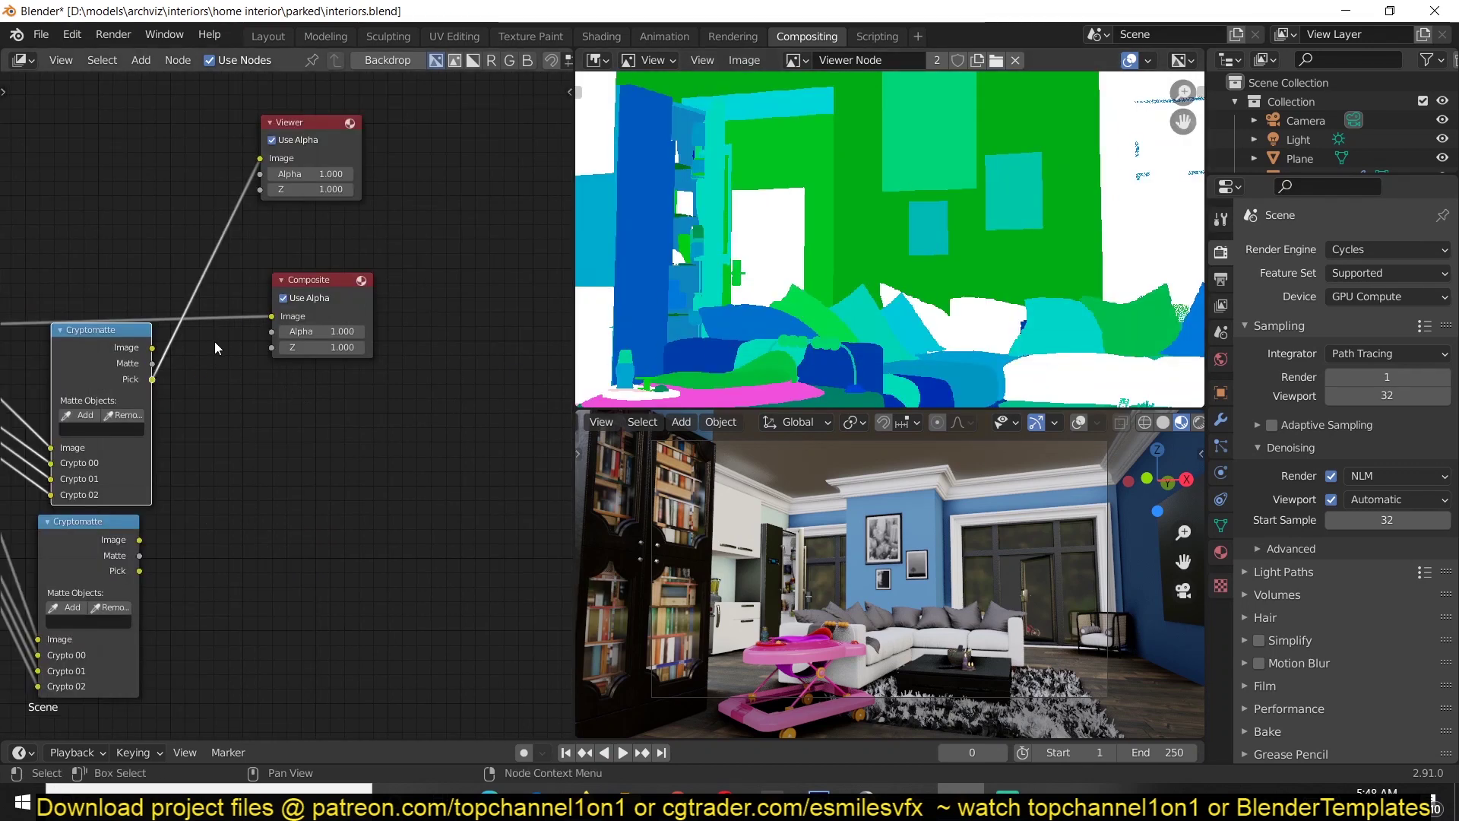
- Add a File Output node beside the Composite node and connect the upper Cryptomatte node's Pick output to its Image input
middle_drag(308, 368, 248, 353)
key(shift+a)
mouse_move(276, 384)
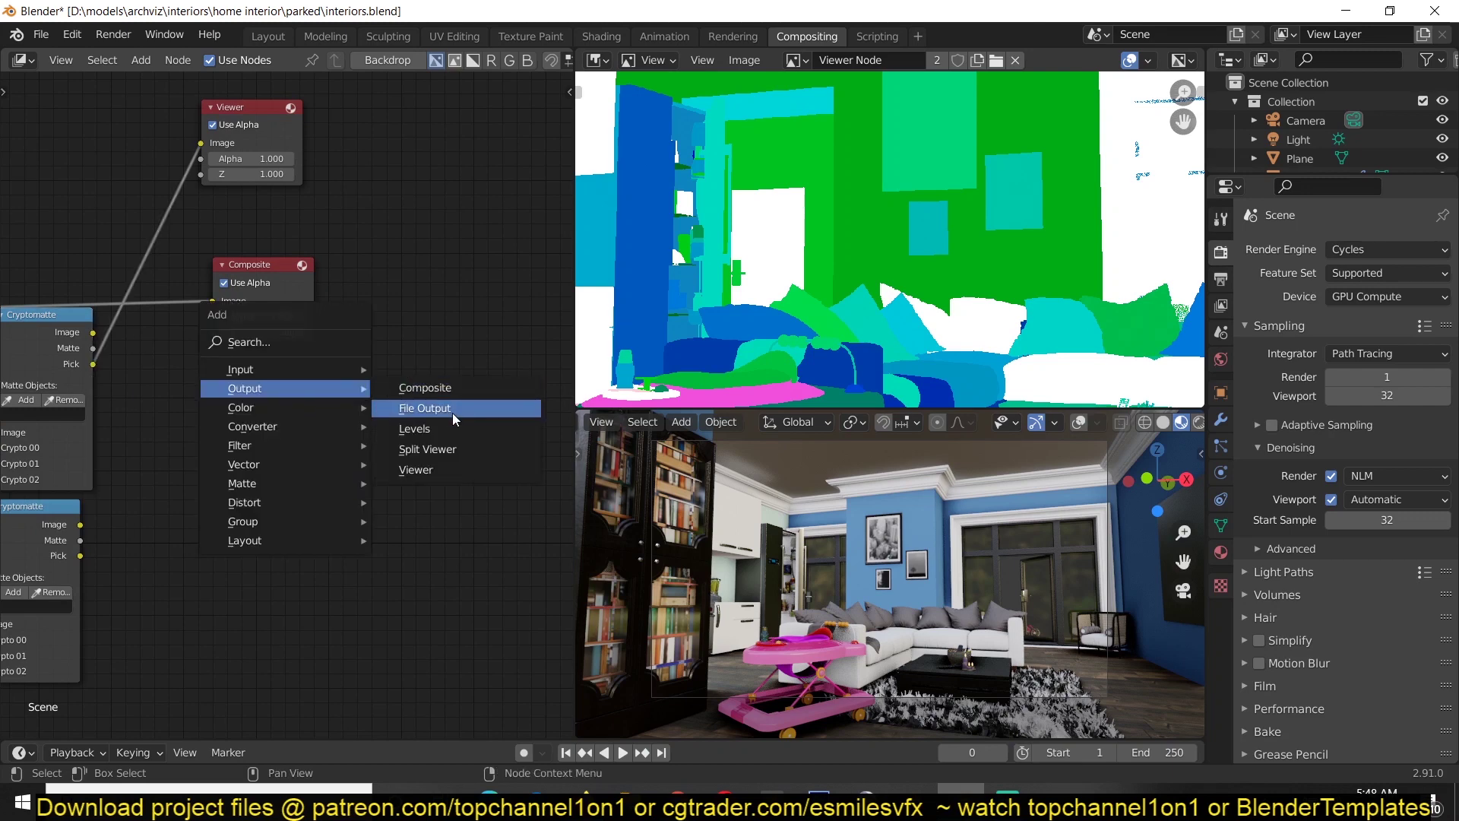
click(453, 412)
click(446, 305)
drag(76, 361, 397, 369)
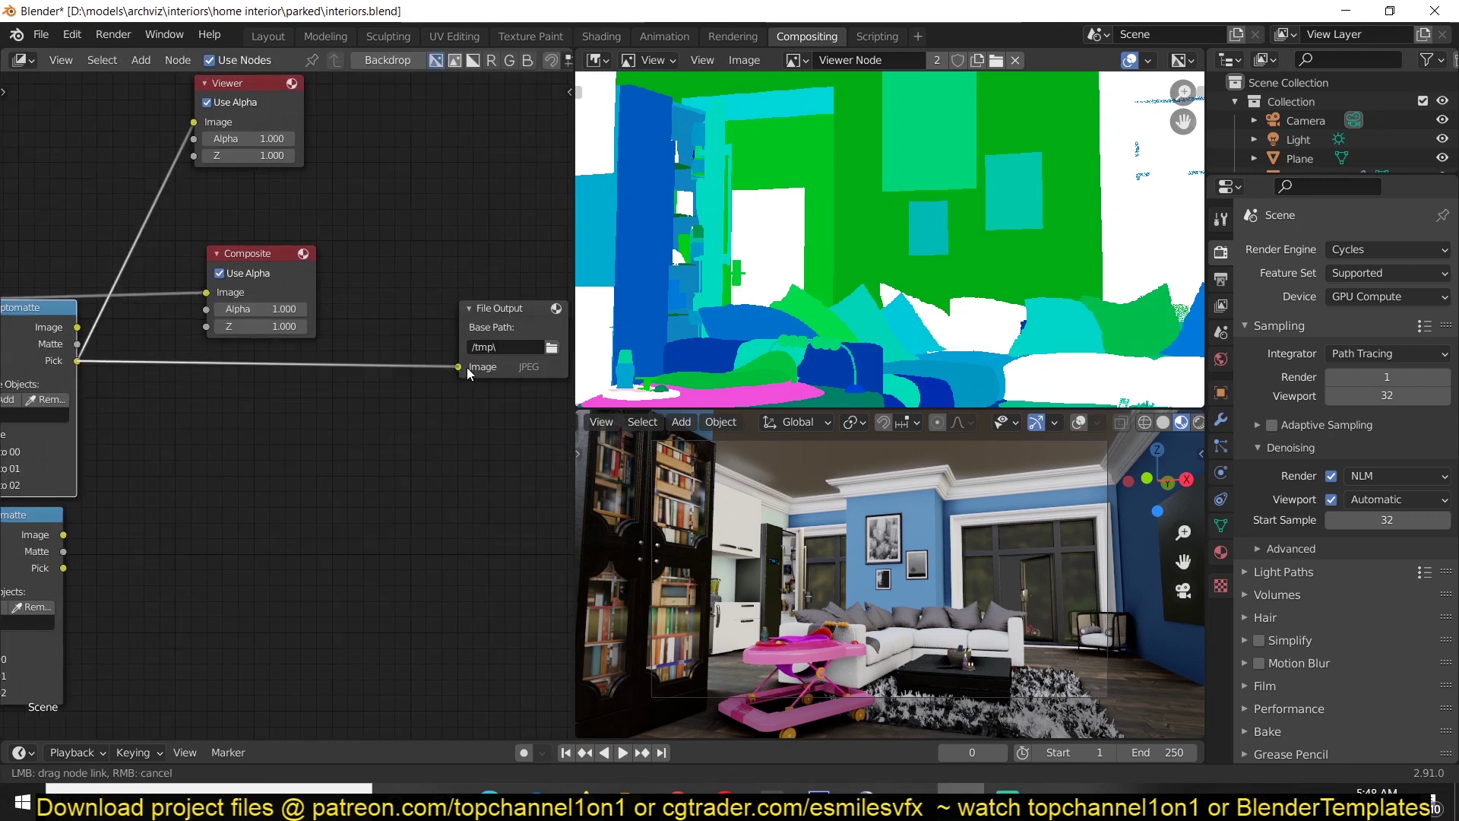
- Show the File Output node's properties and set its file format to OpenEXR MultiLayer
key(n)
mouse_move(290, 439)
middle_down()
mouse_move(341, 445)
mouse_move(276, 421)
middle_up()
scroll(294, 448, down, 4)
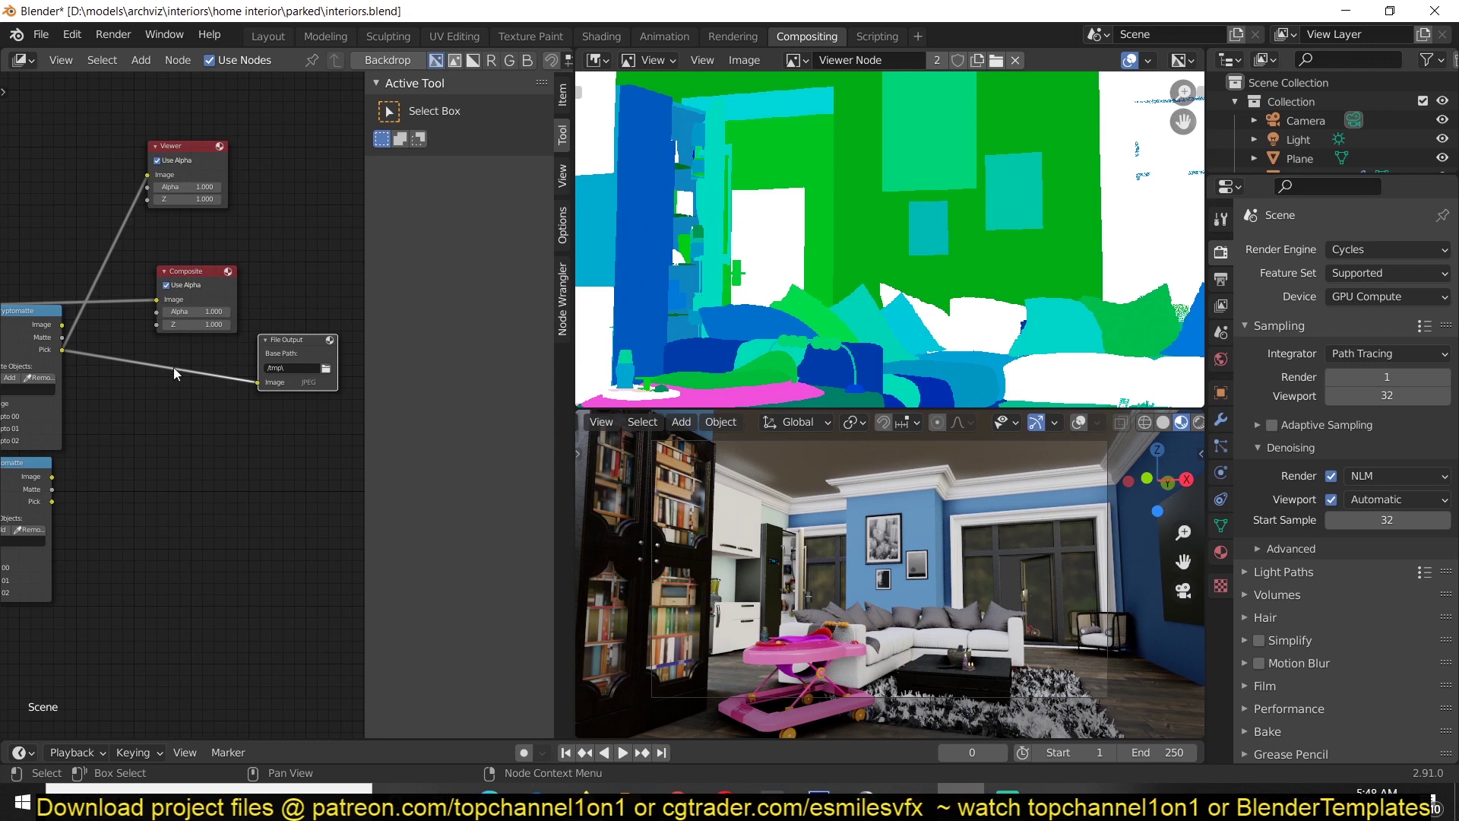
click(563, 96)
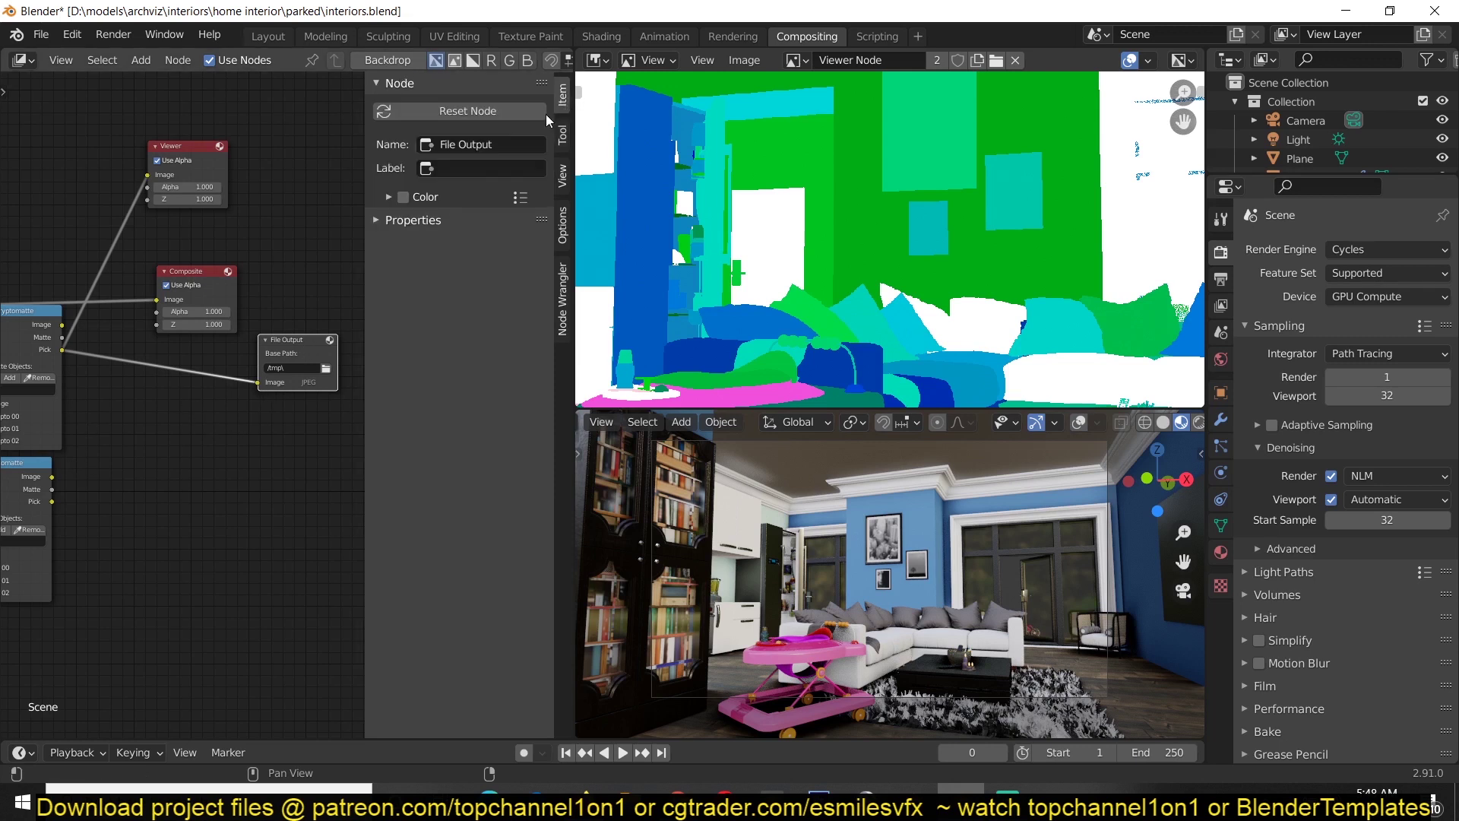
click(404, 221)
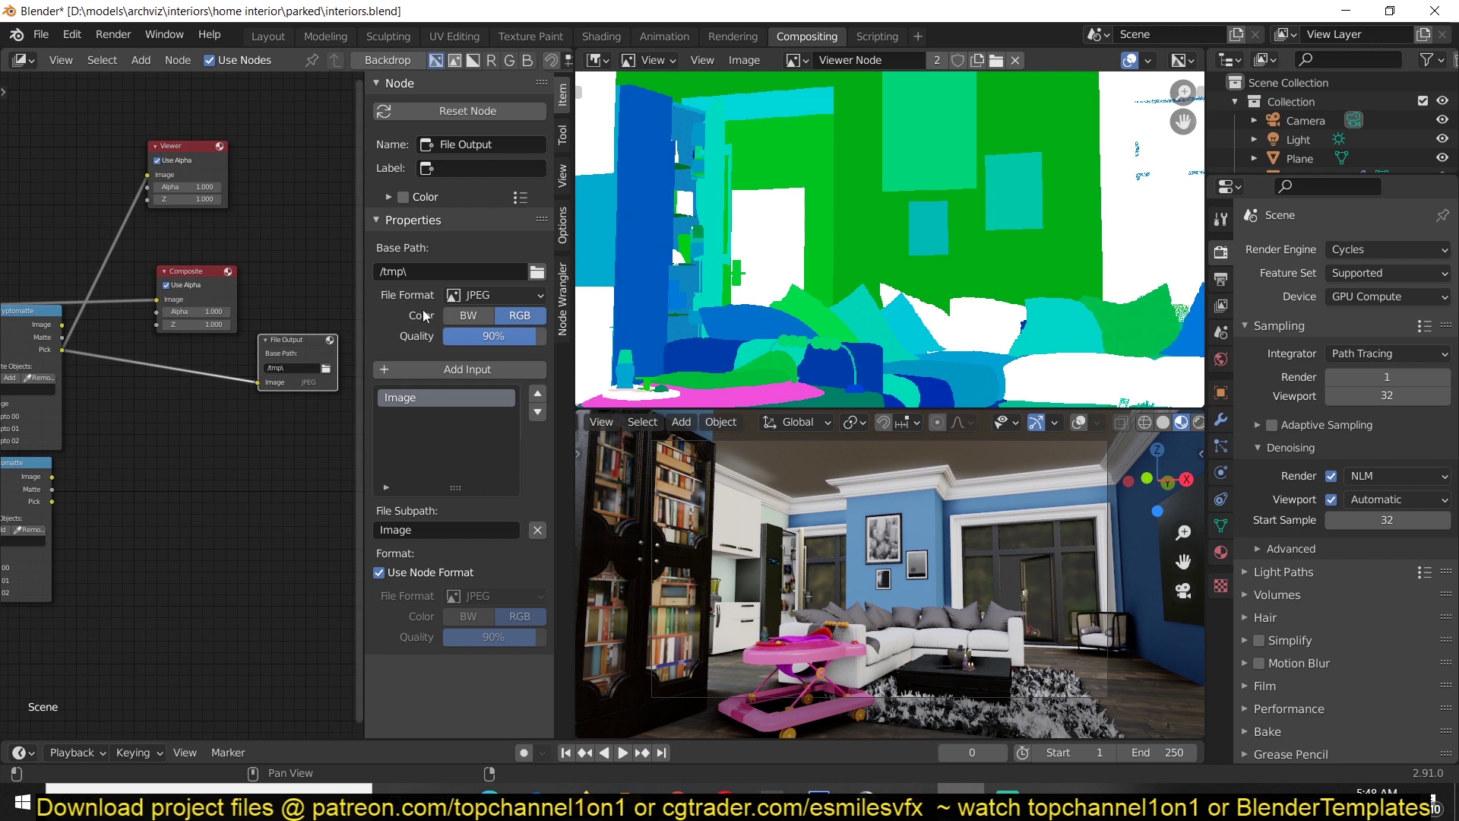
click(496, 295)
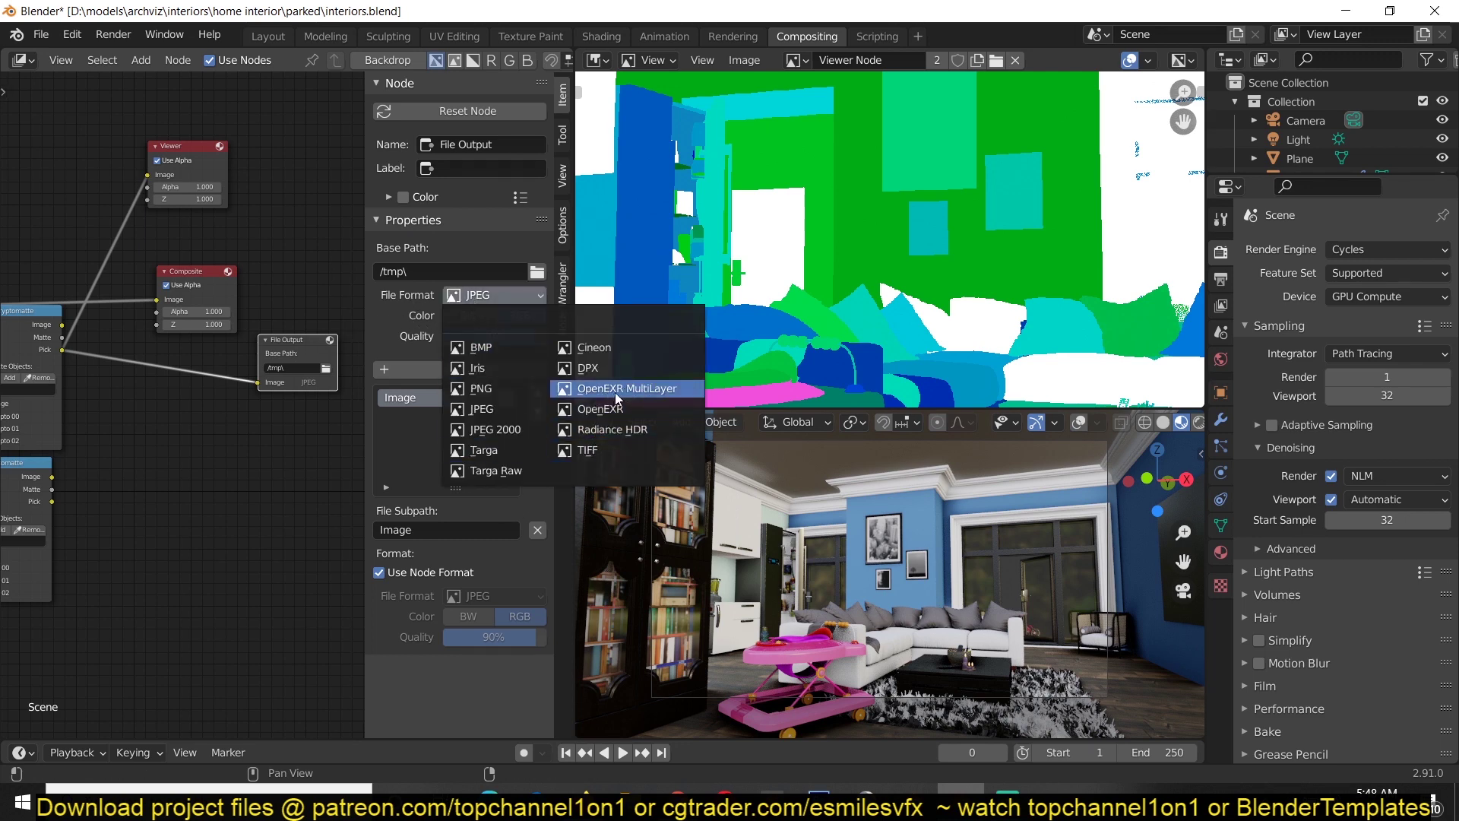
click(648, 390)
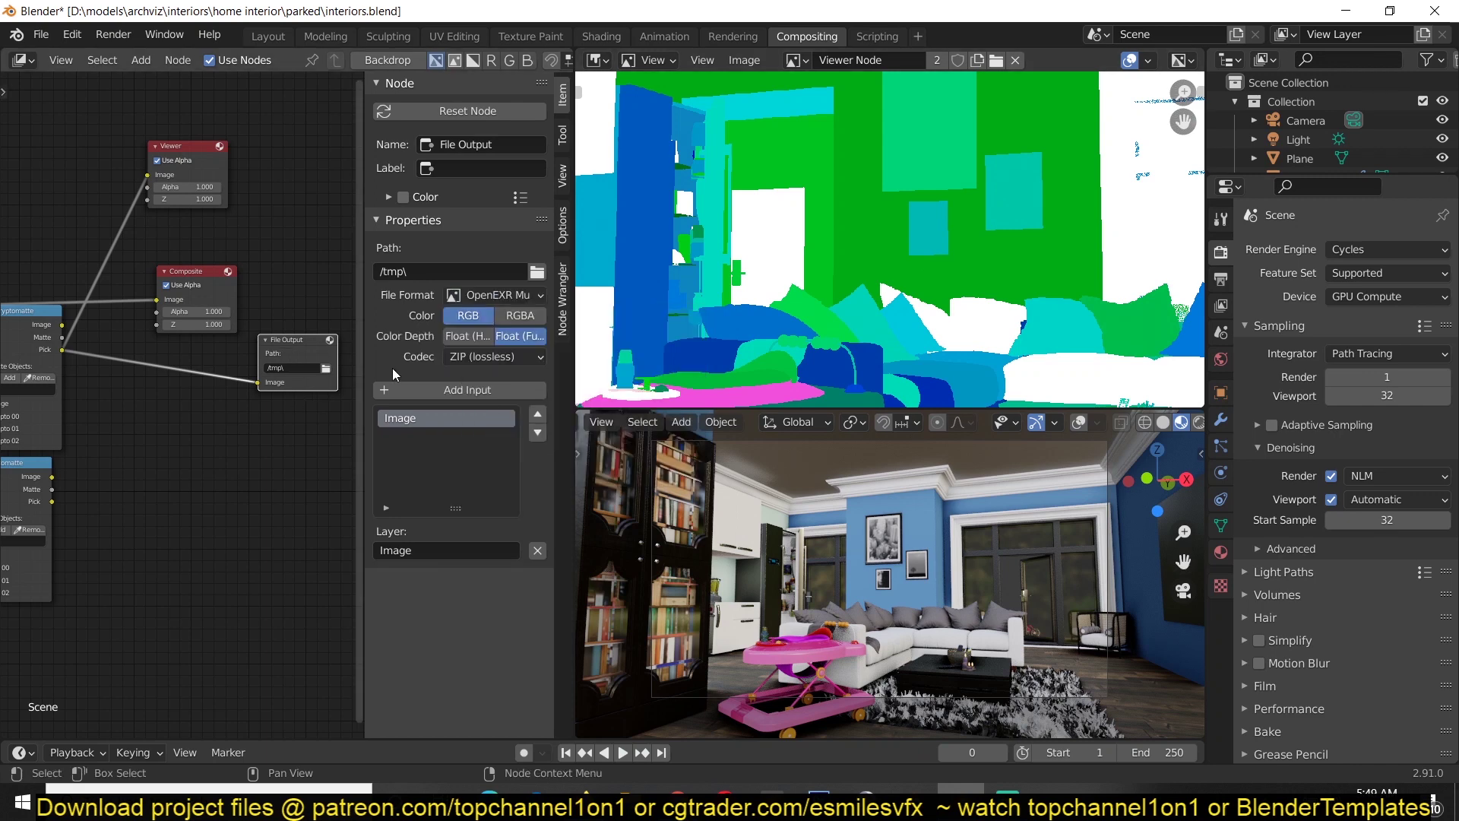
- Add an Image input node in the empty area below the File Output node
middle_drag(140, 403, 144, 303)
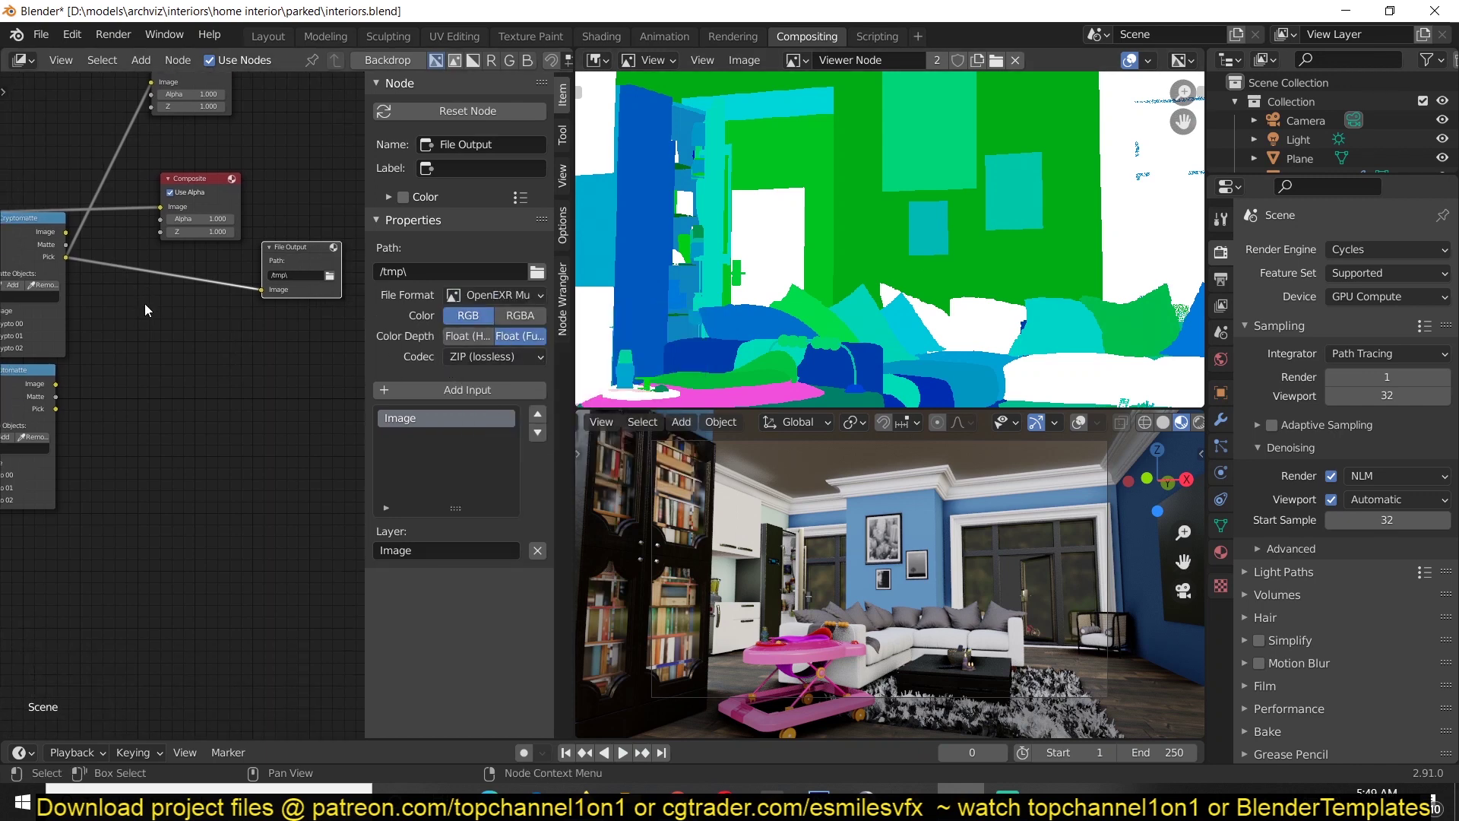
scroll(148, 307, down, 1)
key(shift+a)
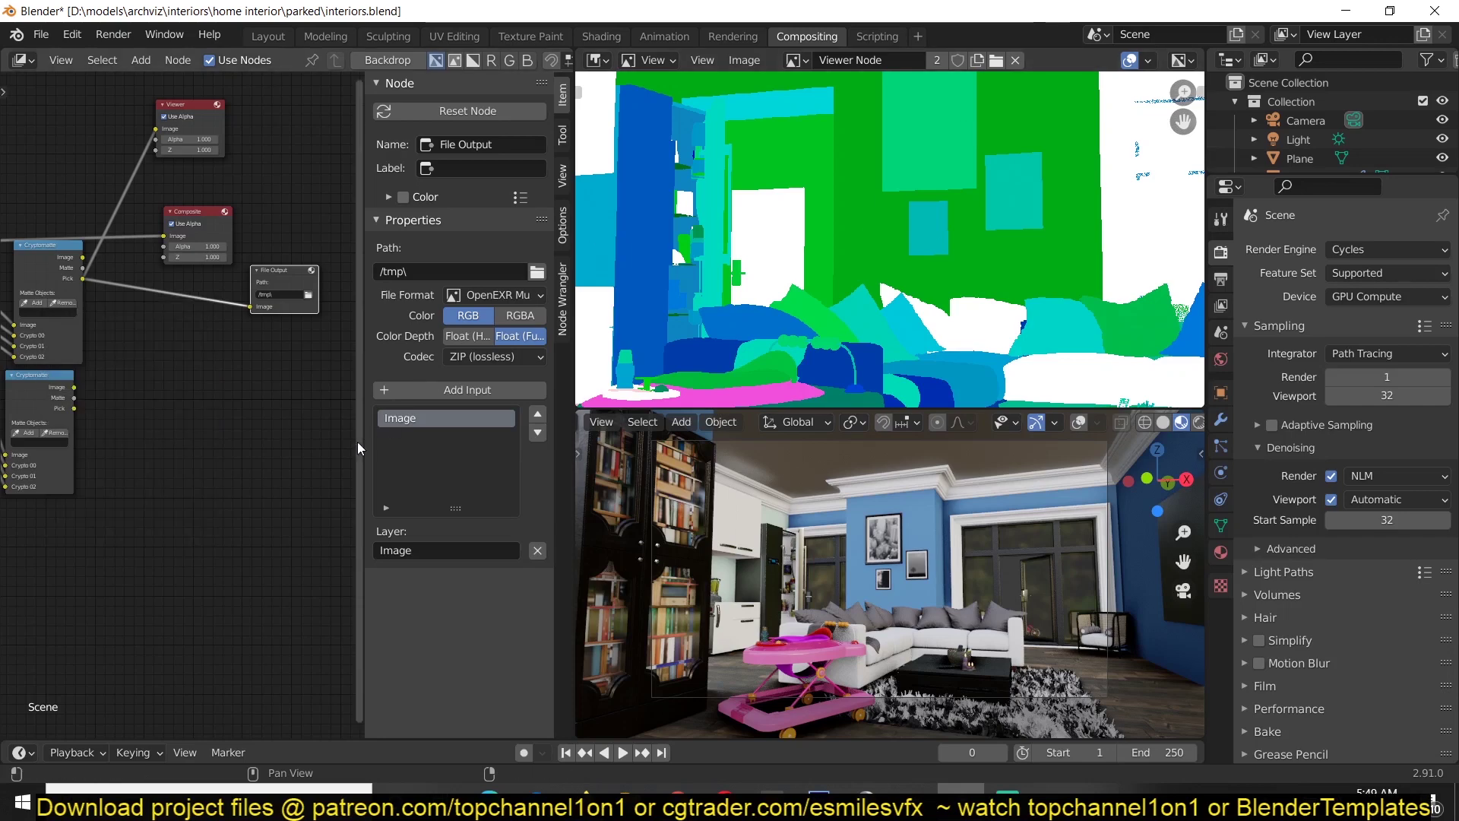
key(shift+a)
key(shift+a)
mouse_move(149, 390)
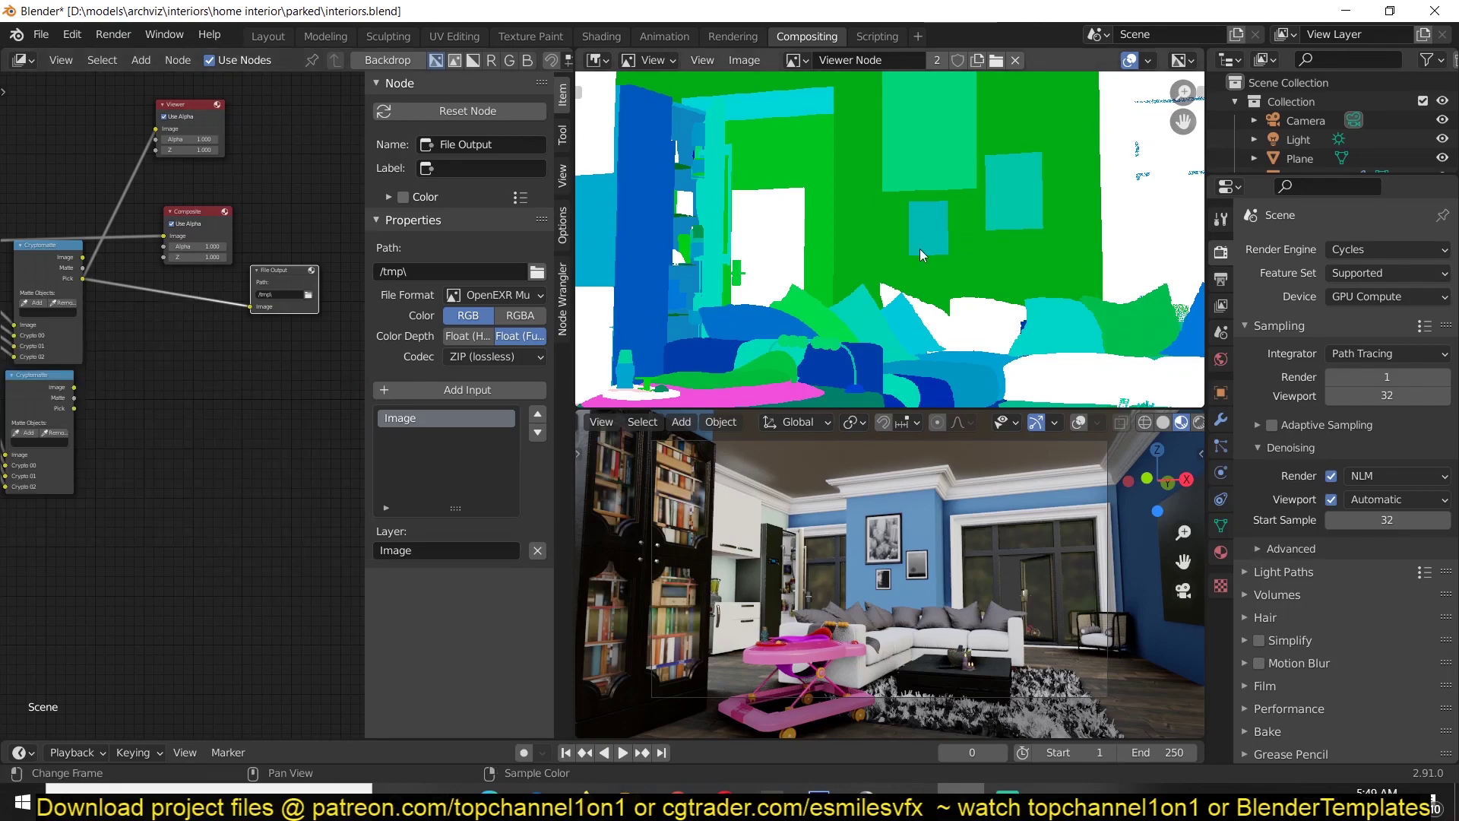
key(shift+a)
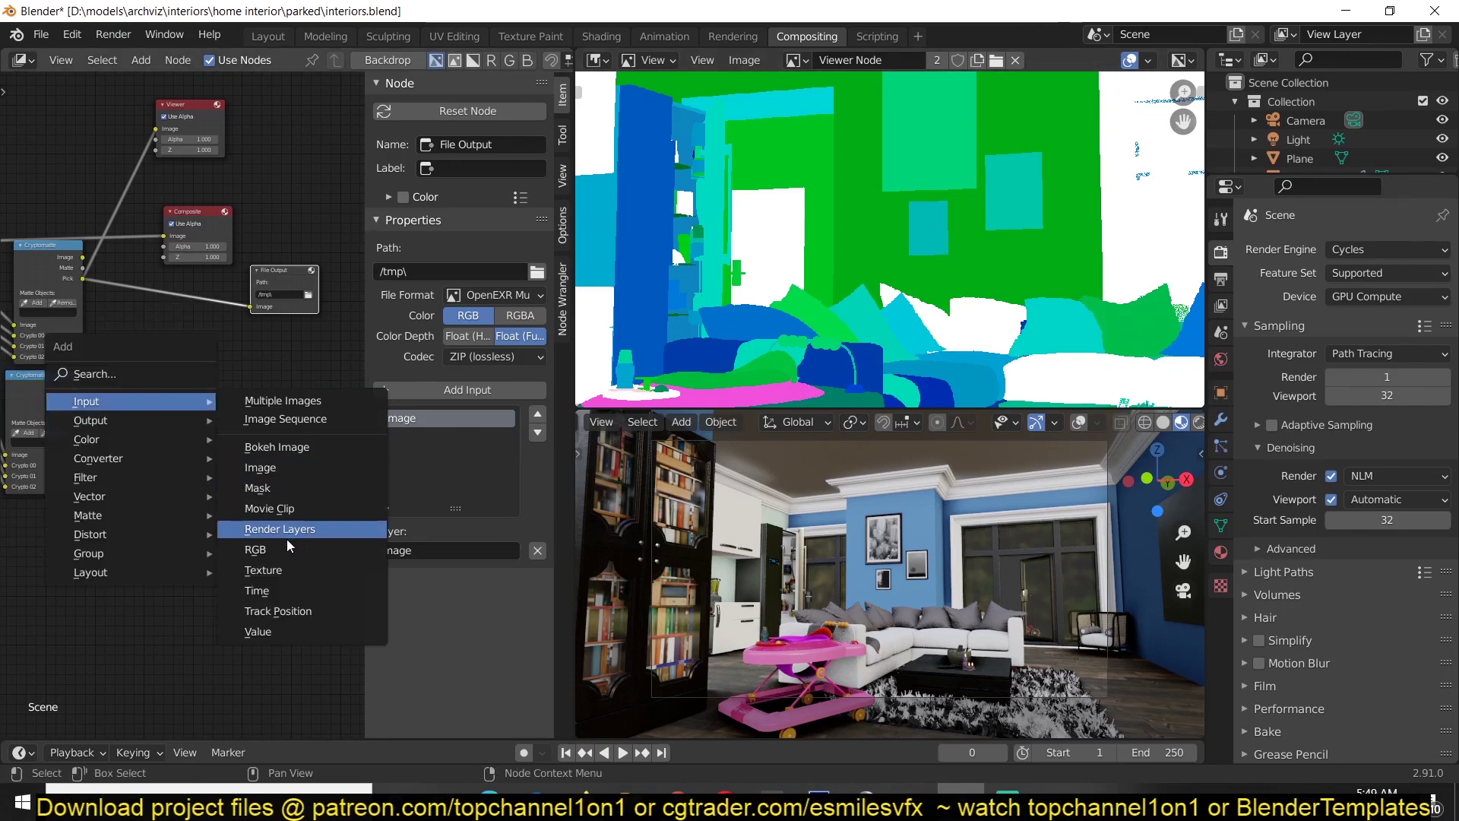
click(294, 465)
click(215, 395)
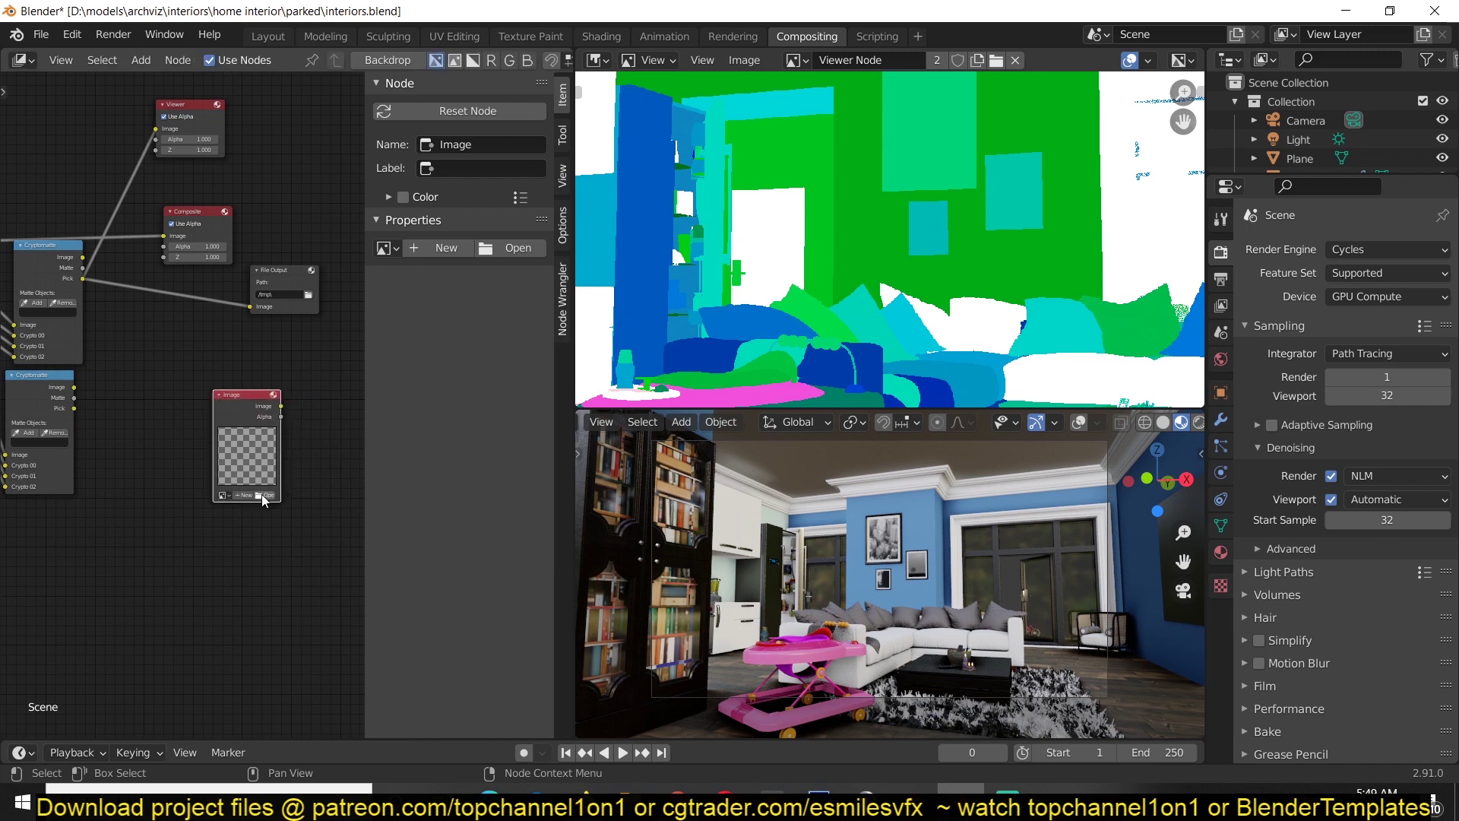
- Load crito object2.jpg from New Folder into the new Image node
click(264, 495)
double_click(672, 276)
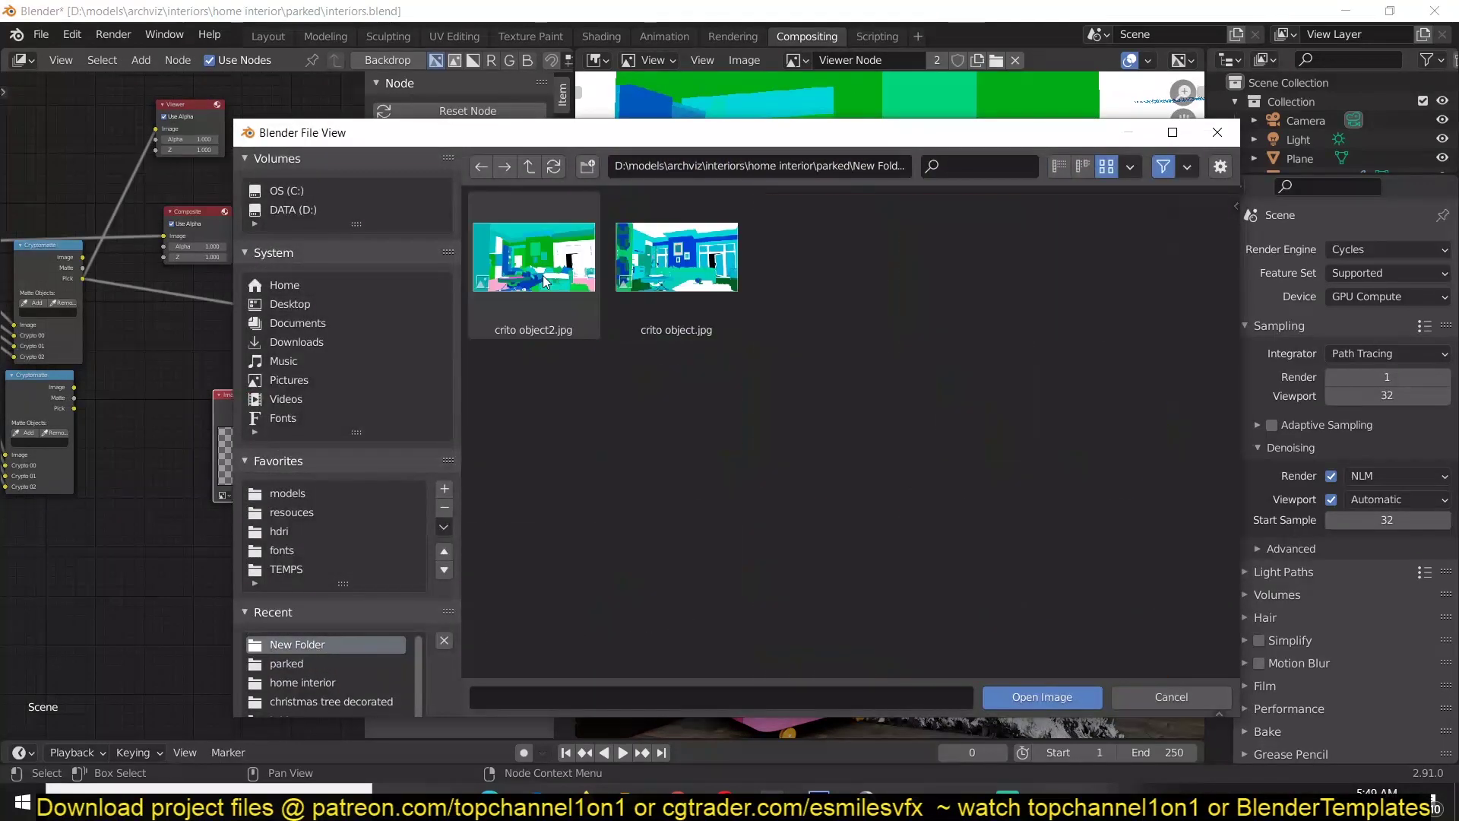
click(541, 333)
shift+click(704, 309)
click(517, 353)
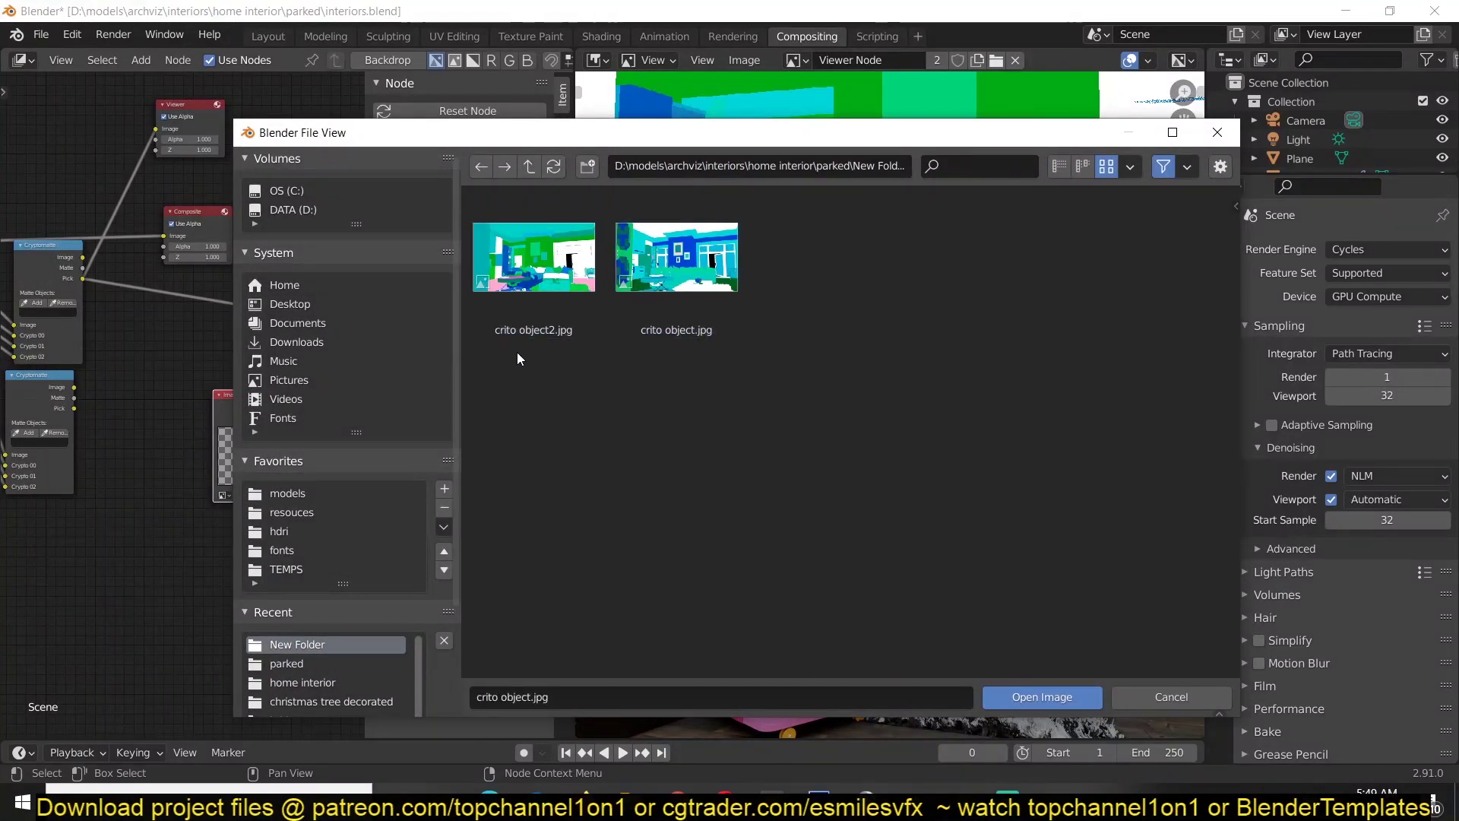
click(537, 307)
click(1023, 691)
- Move the Image node below the Composite node, place a duplicate beneath it and load crito object.jpg into the copy
drag(253, 401, 203, 365)
key(shift+d)
click(234, 595)
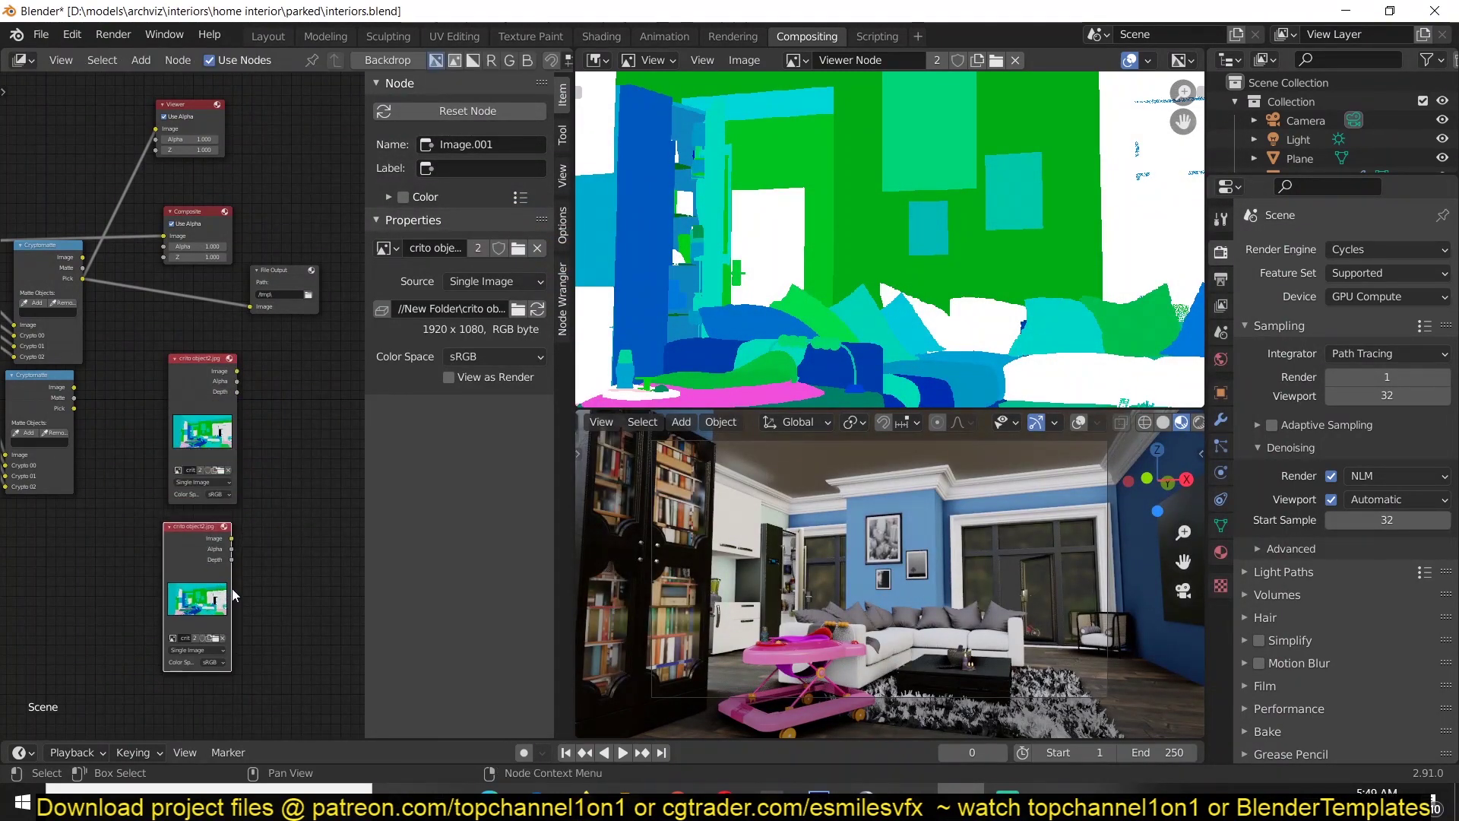
click(215, 638)
double_click(668, 272)
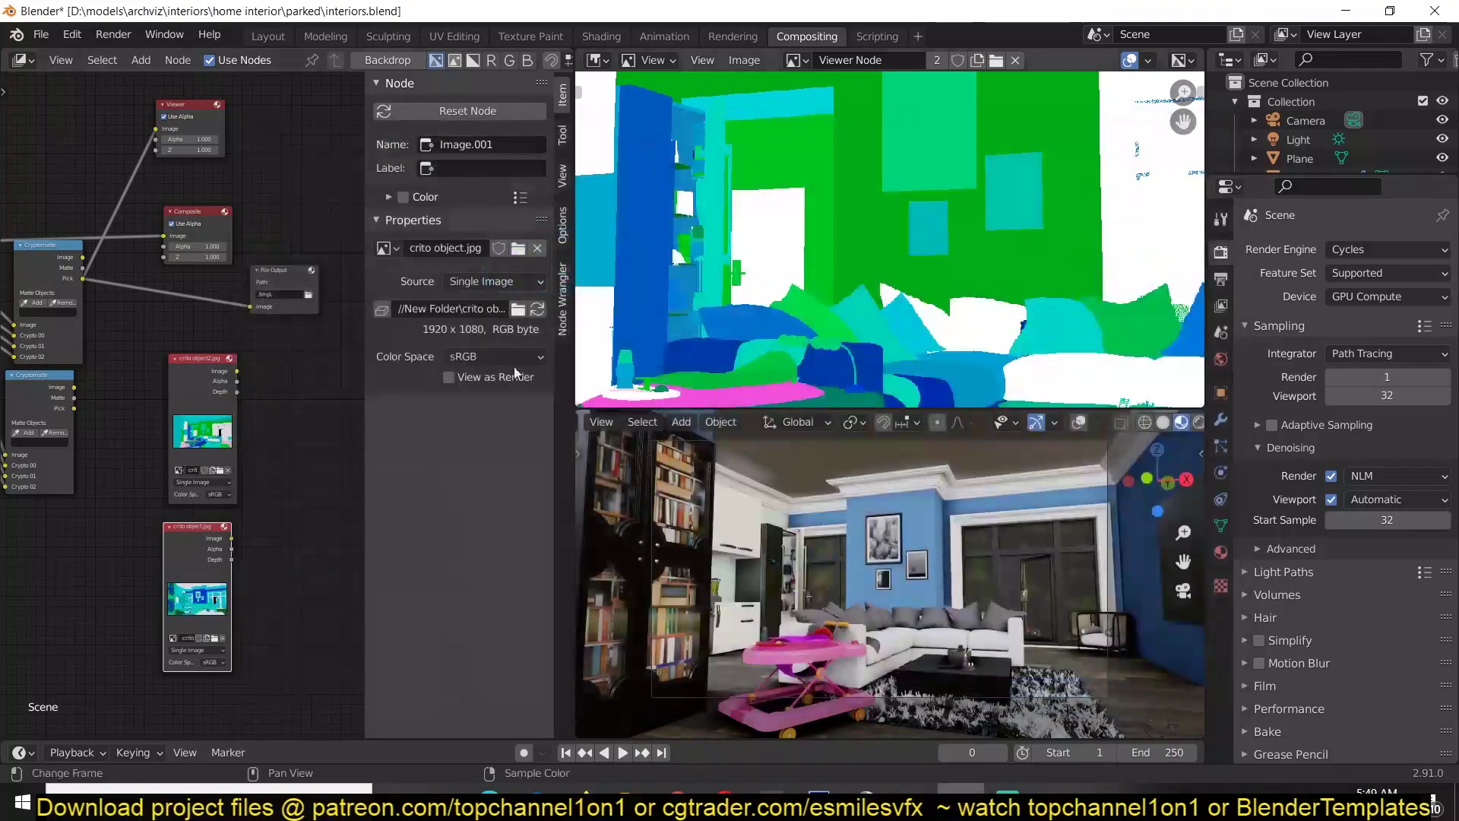
- Delete both Image nodes that hold the saved object mask pictures
click(274, 296)
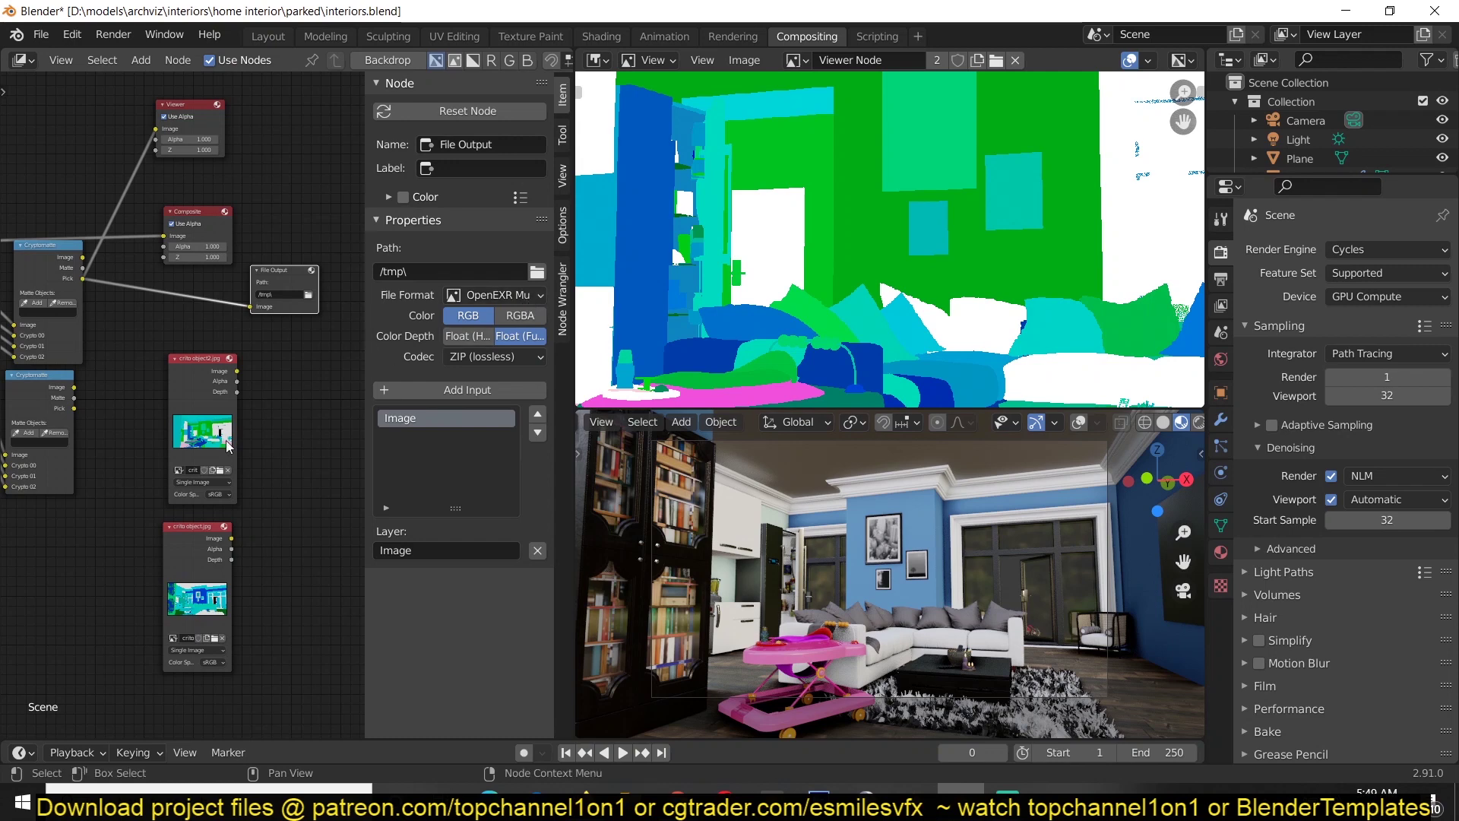
scroll(256, 383, up, 2)
click(216, 574)
key(Delete)
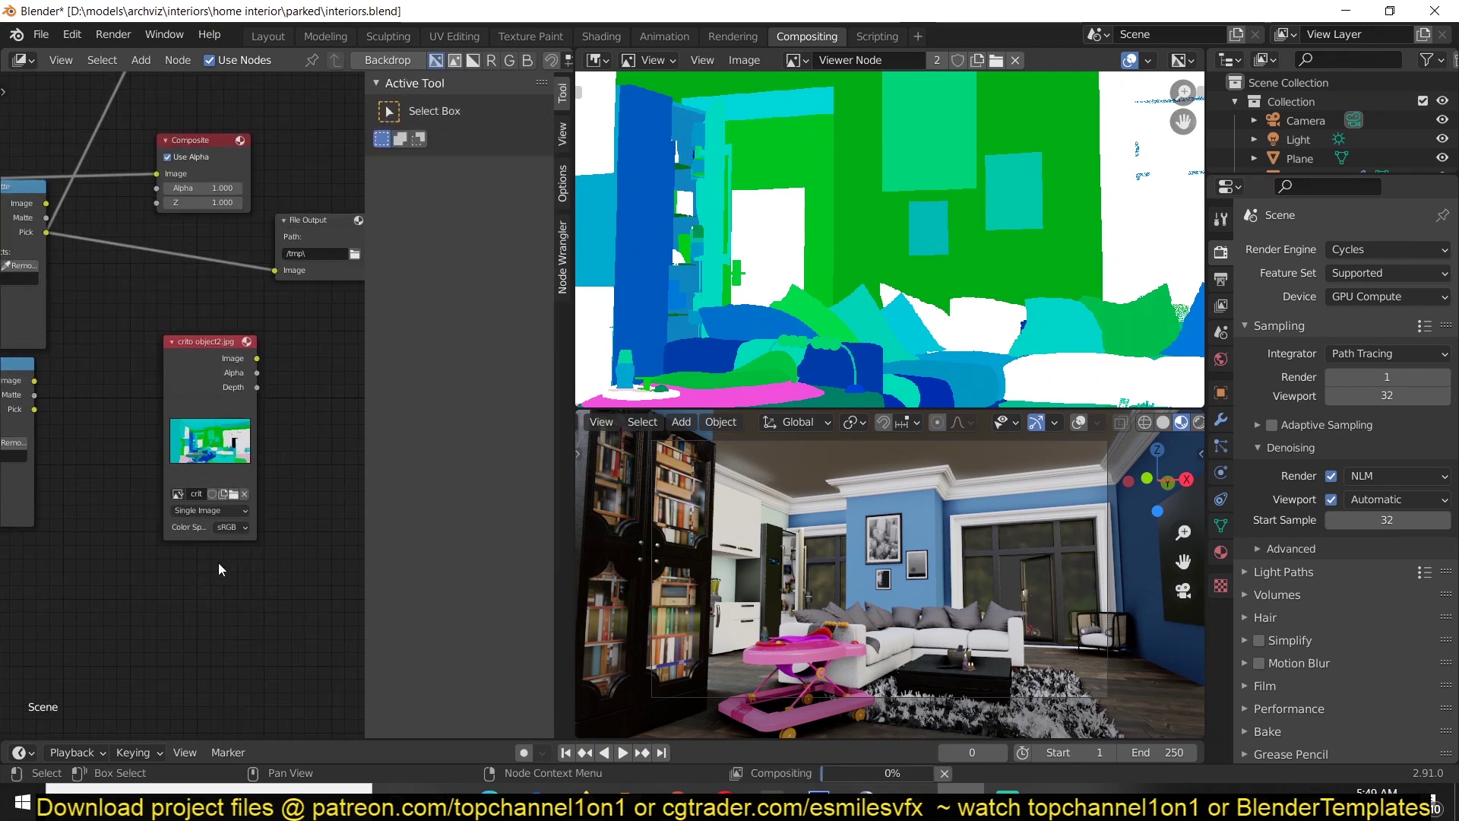
click(231, 367)
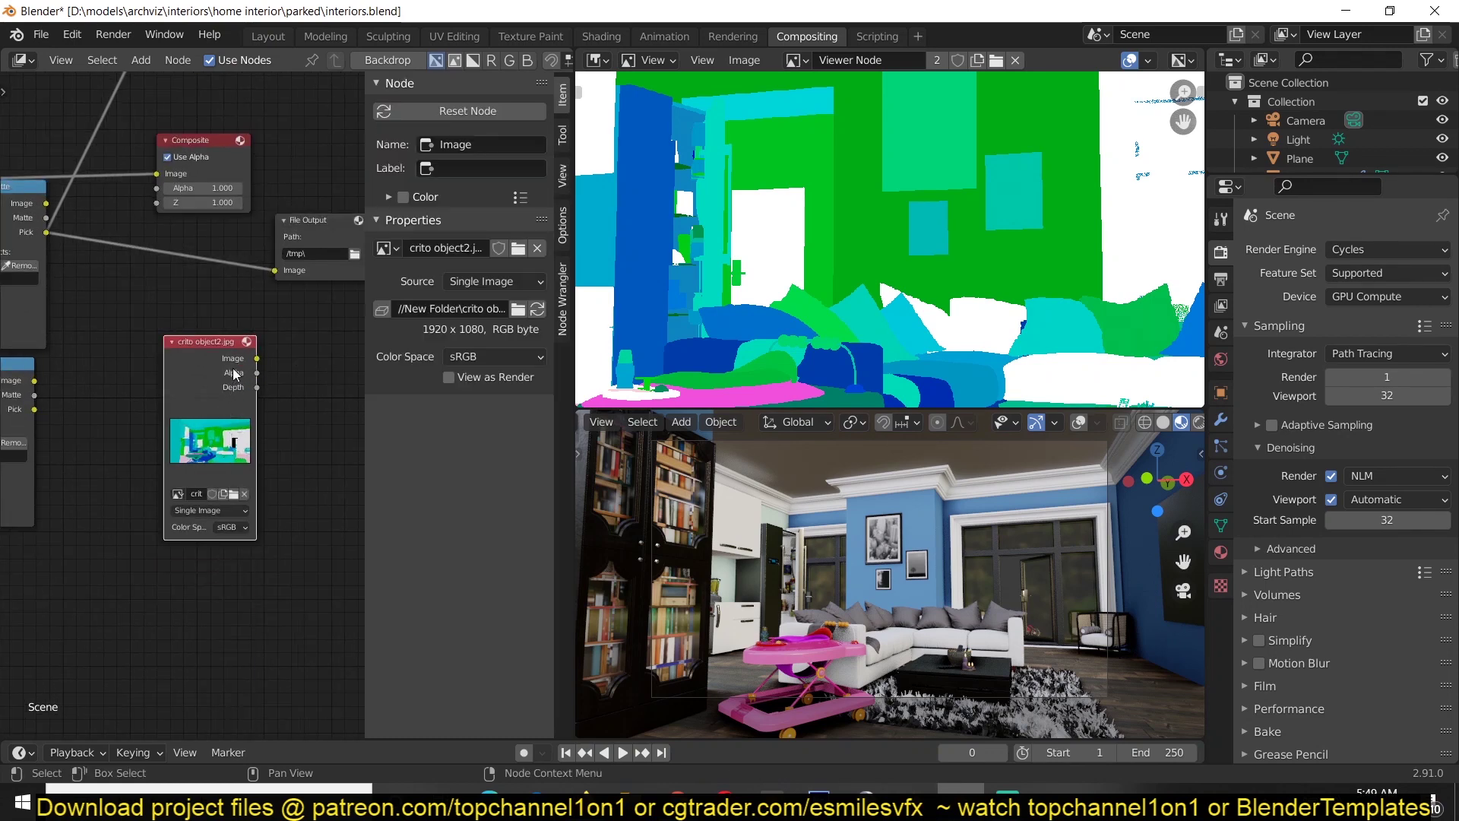
key(Delete)
middle_drag(134, 309, 188, 326)
scroll(179, 326, down, 2)
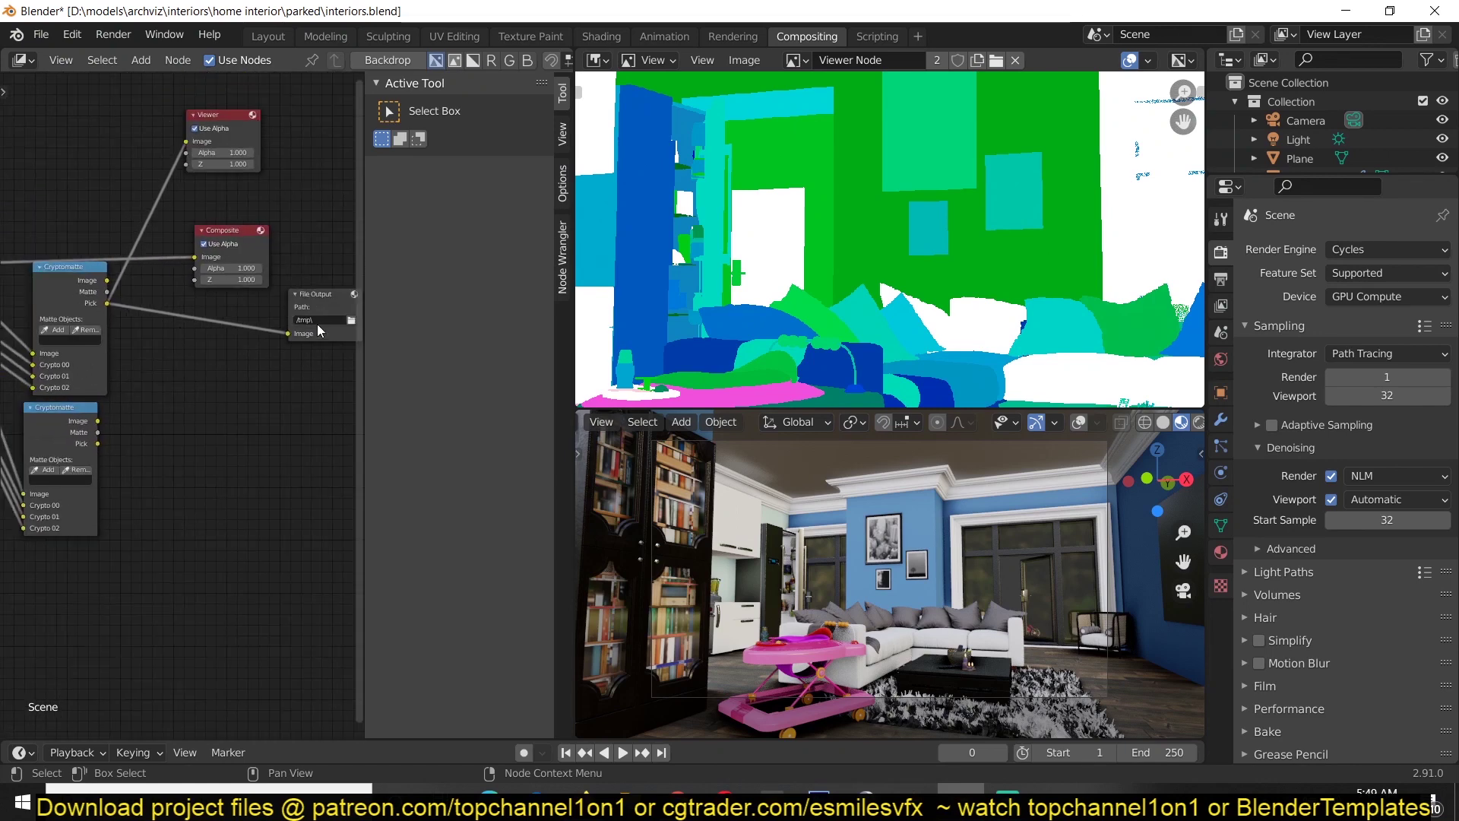
- Add a second input to the File Output node and rename its first input to crypomatte_obj
click(317, 318)
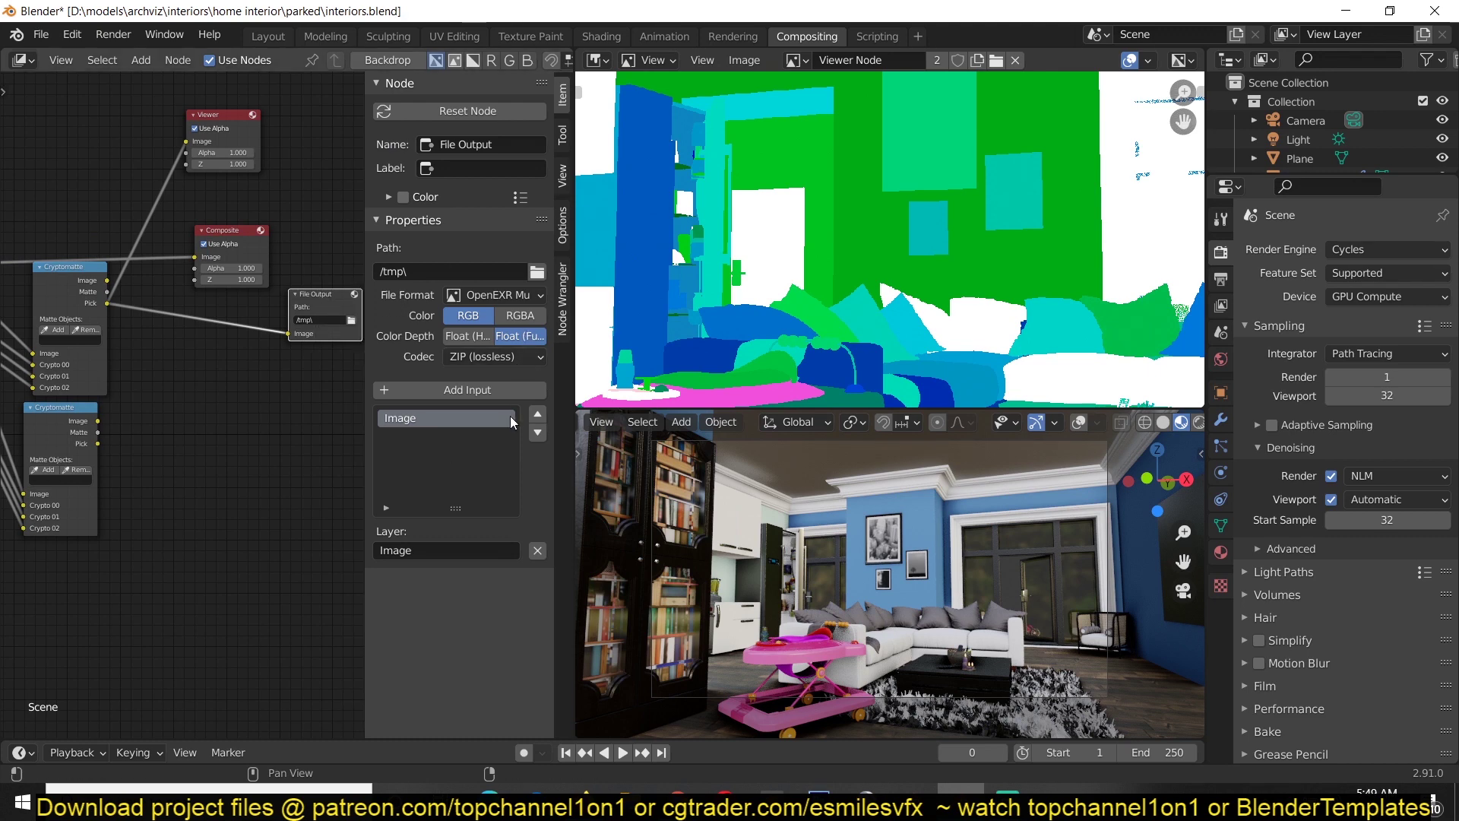
click(468, 390)
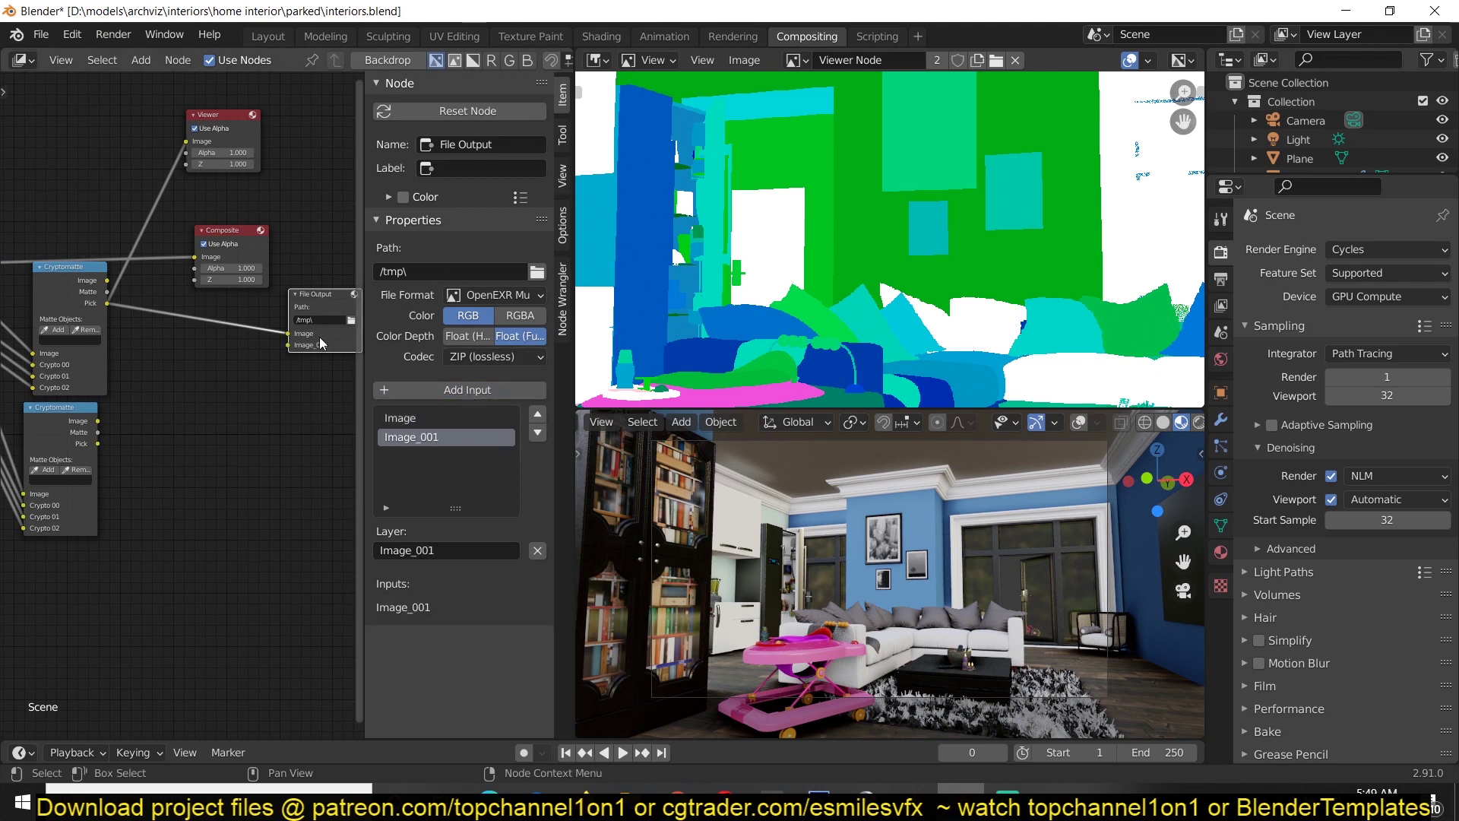
scroll(348, 390, up, 1)
click(427, 418)
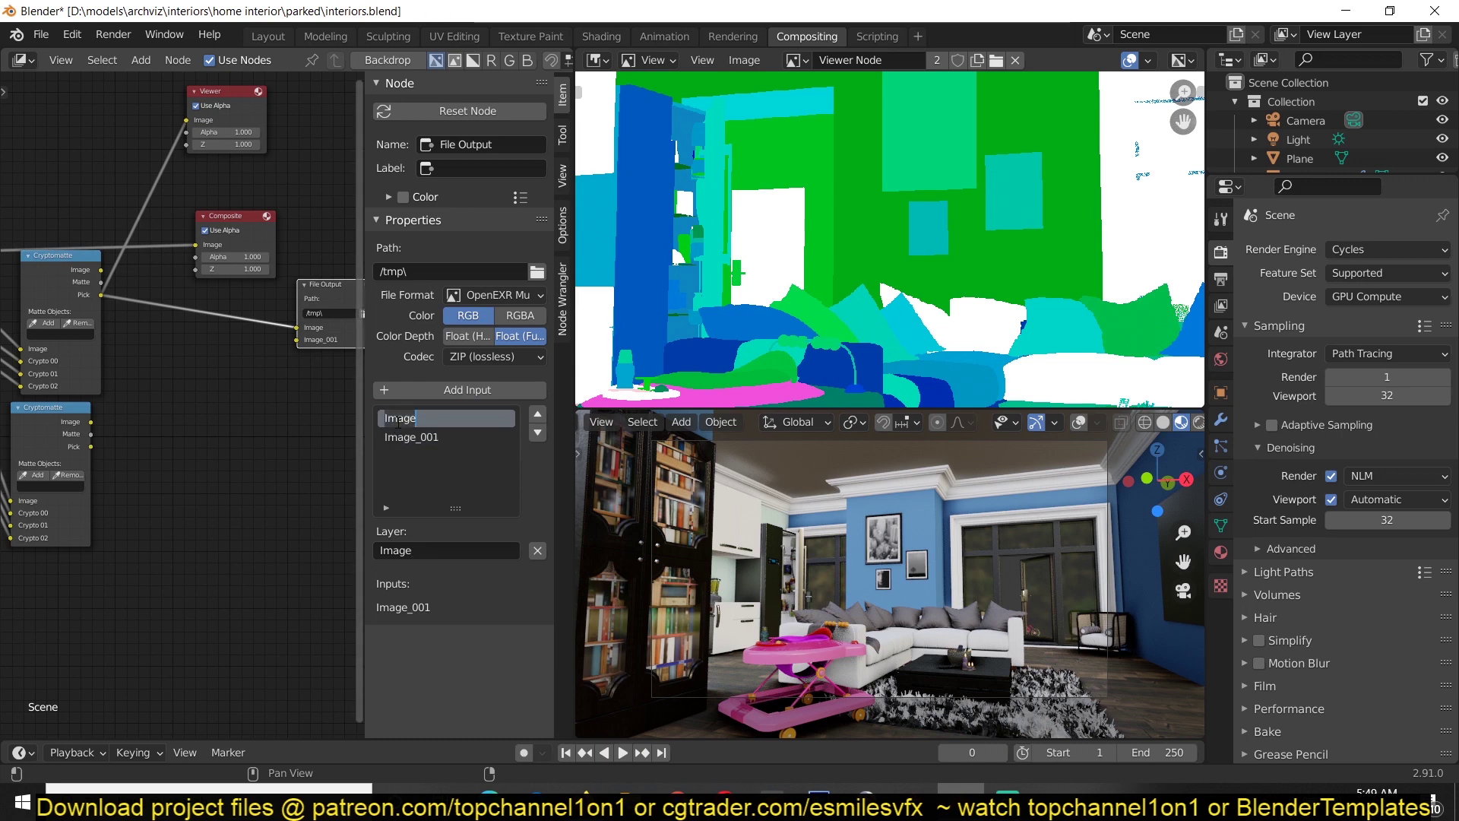
text(crypo)
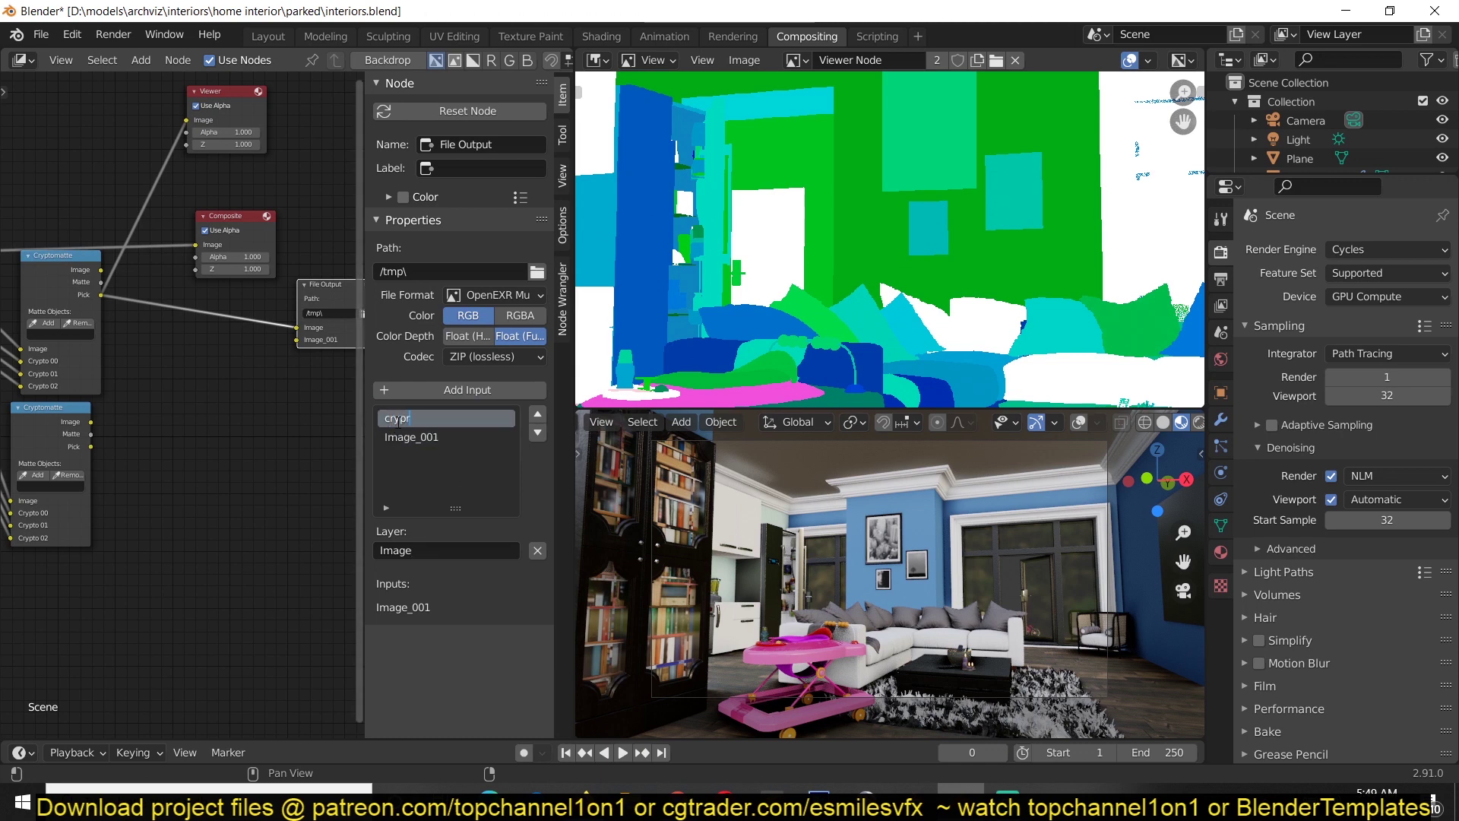
text(matte_obj)
key(Return)
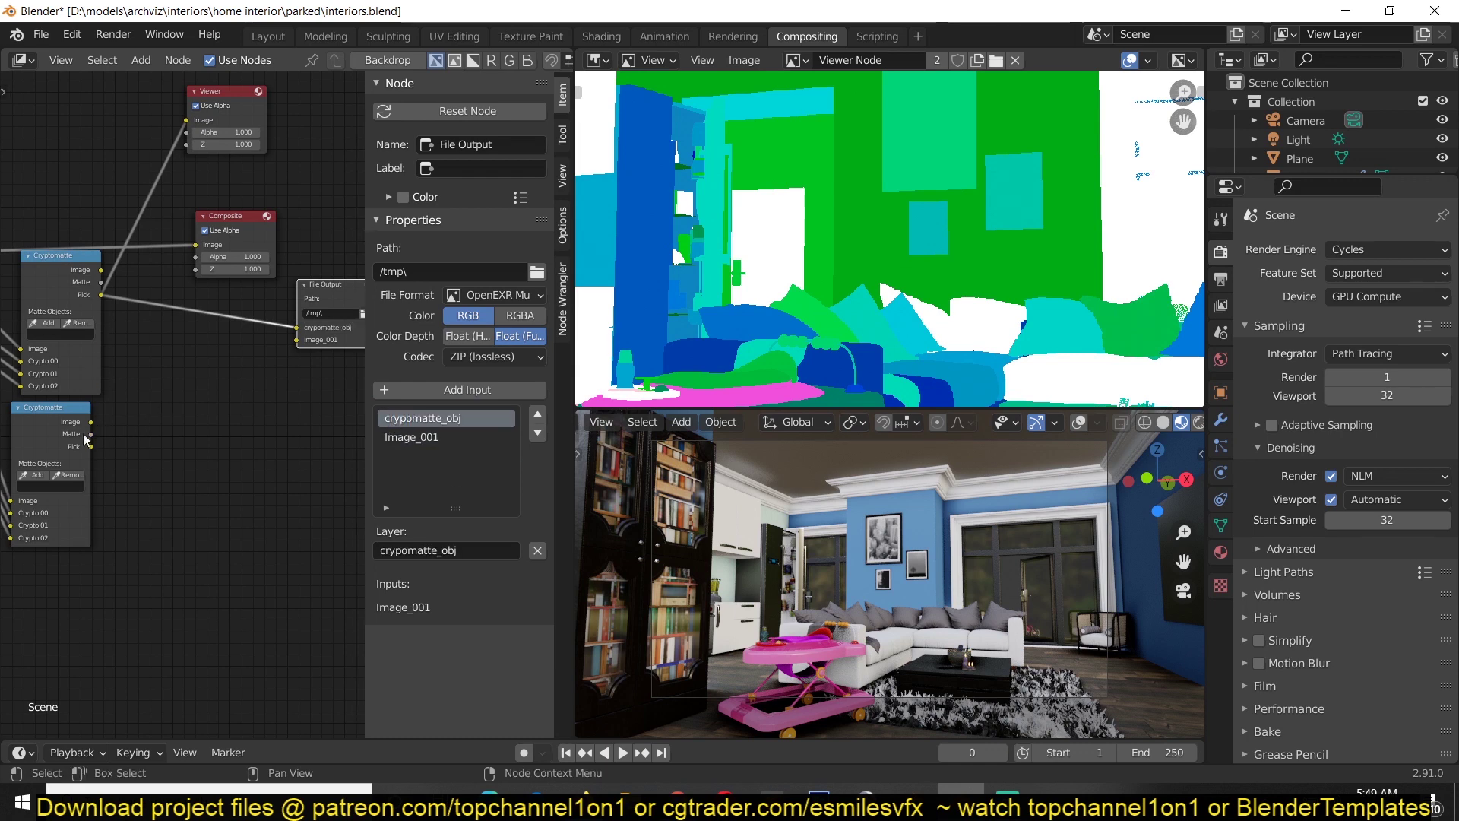
- Connect the lower Cryptomatte node's Pick output to the File Output node's second input and preview that Pick mask in the Viewer
drag(91, 446, 305, 343)
click(326, 304)
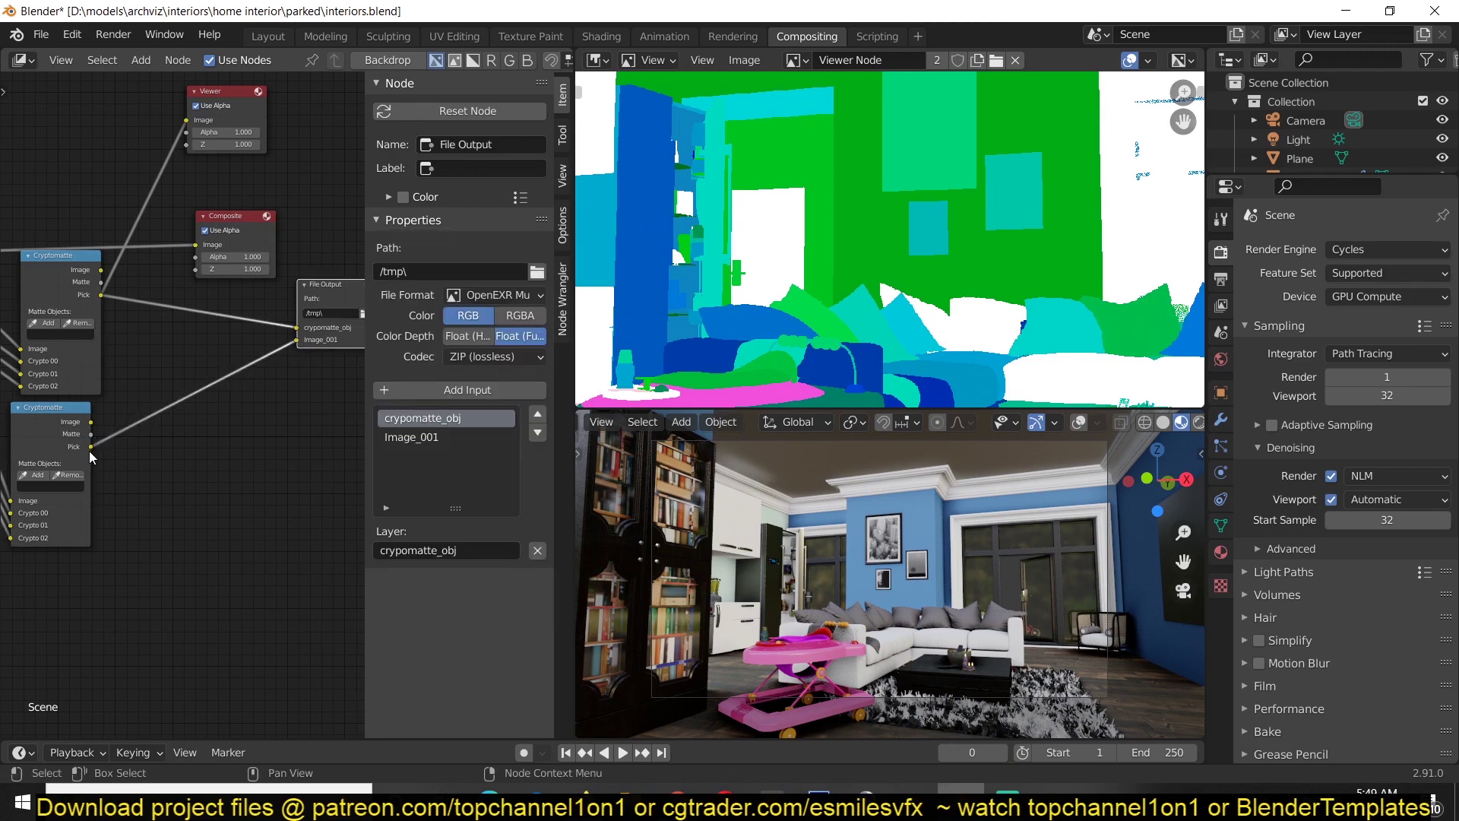
ctrl+shift+click(65, 432)
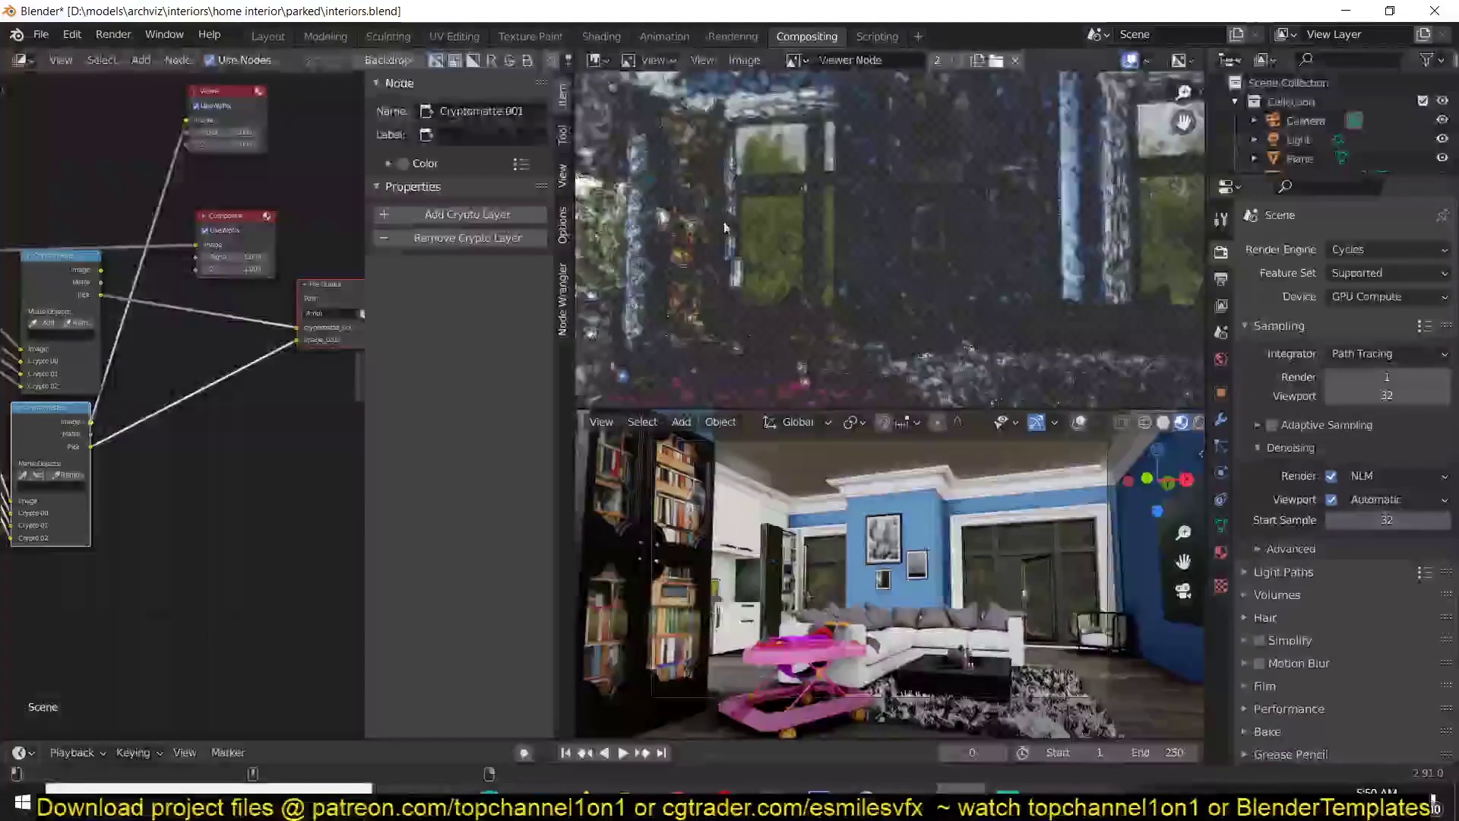
ctrl+shift+click(73, 439)
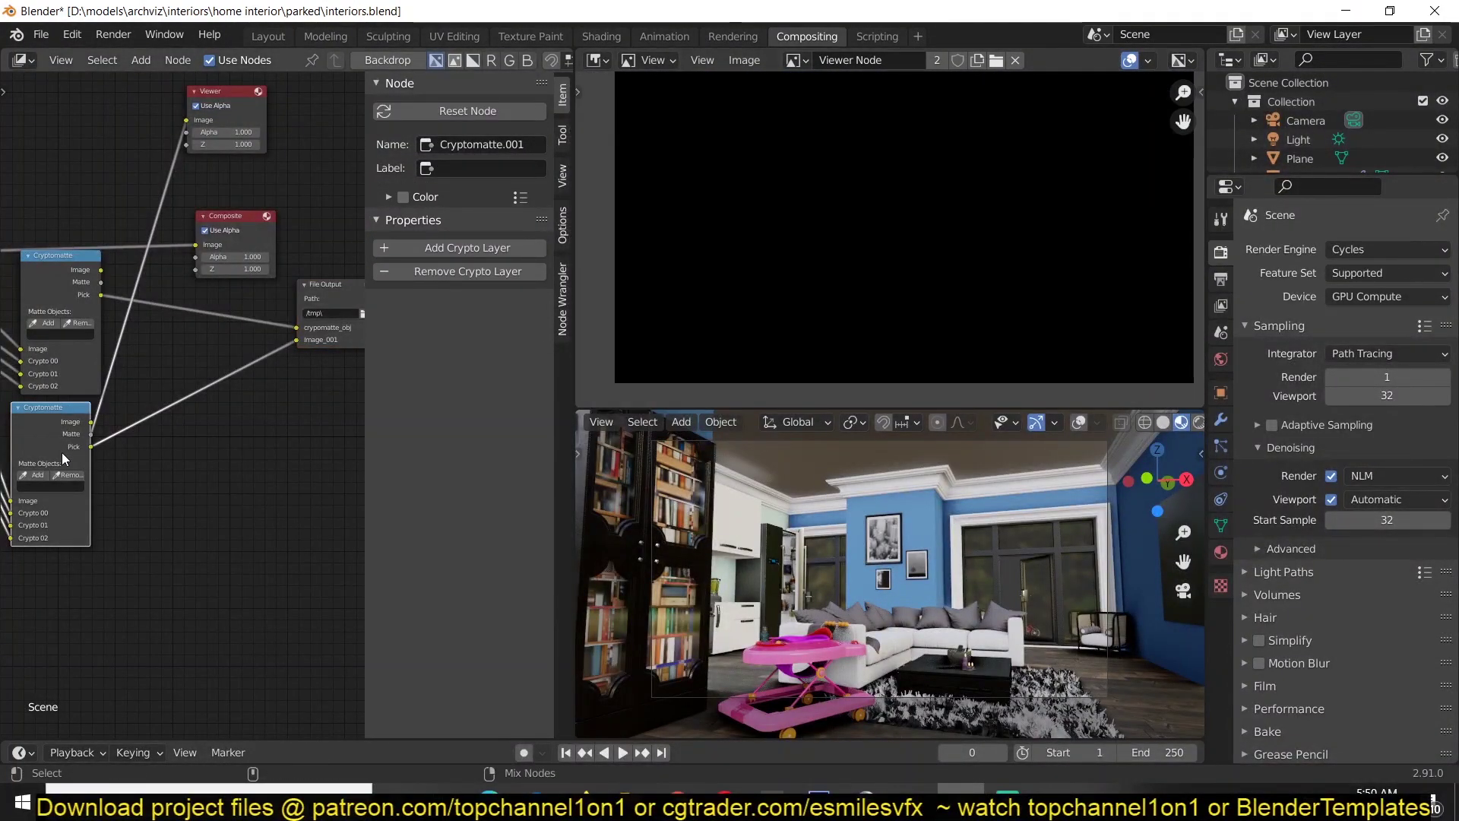
ctrl+shift+click(76, 448)
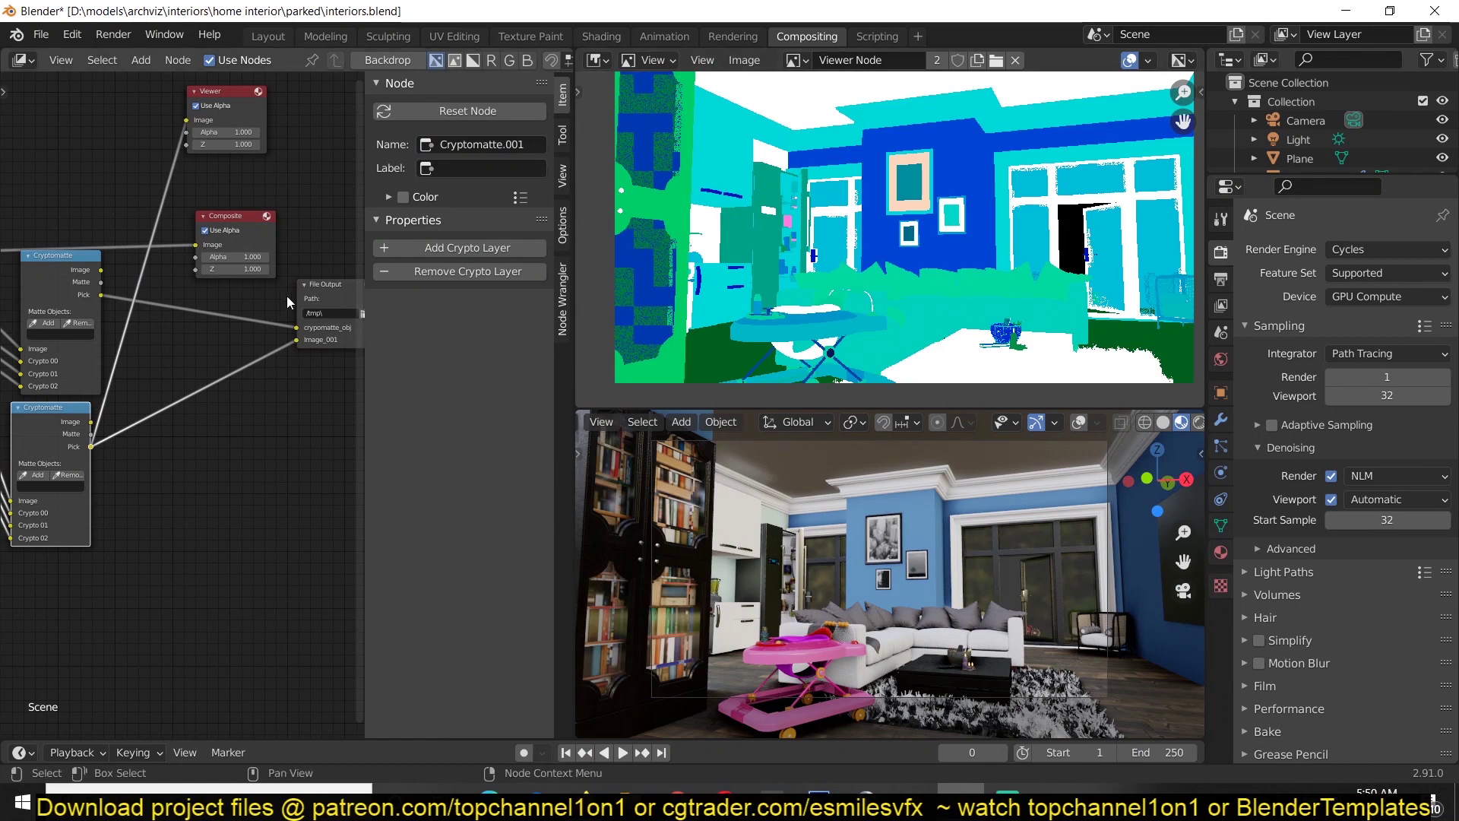
- Rename the File Output node's second input to crypomatte_matt
middle_drag(286, 295, 206, 292)
click(266, 312)
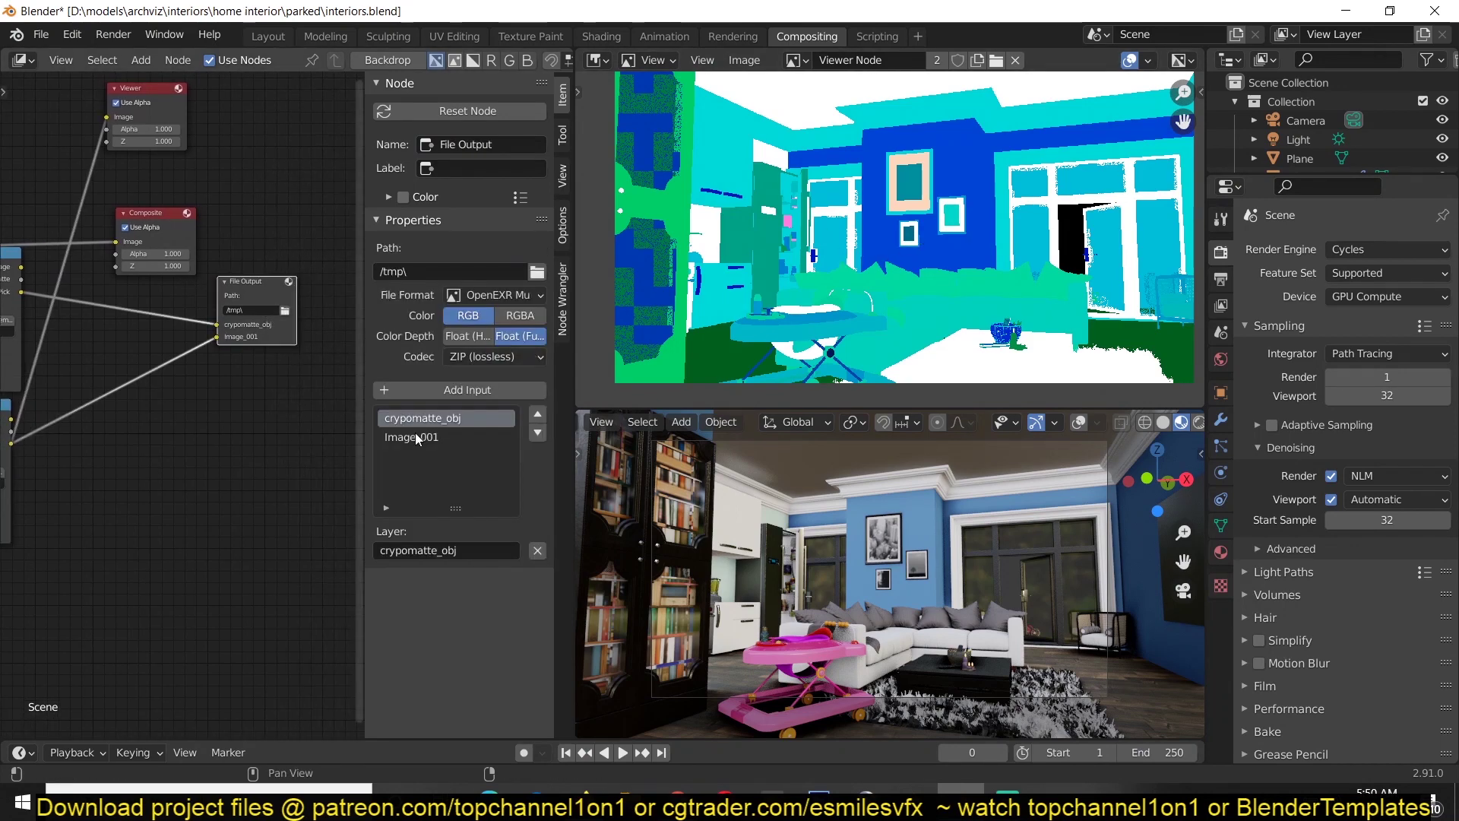
key(Return)
double_click(437, 437)
text(crypomatte_obj)
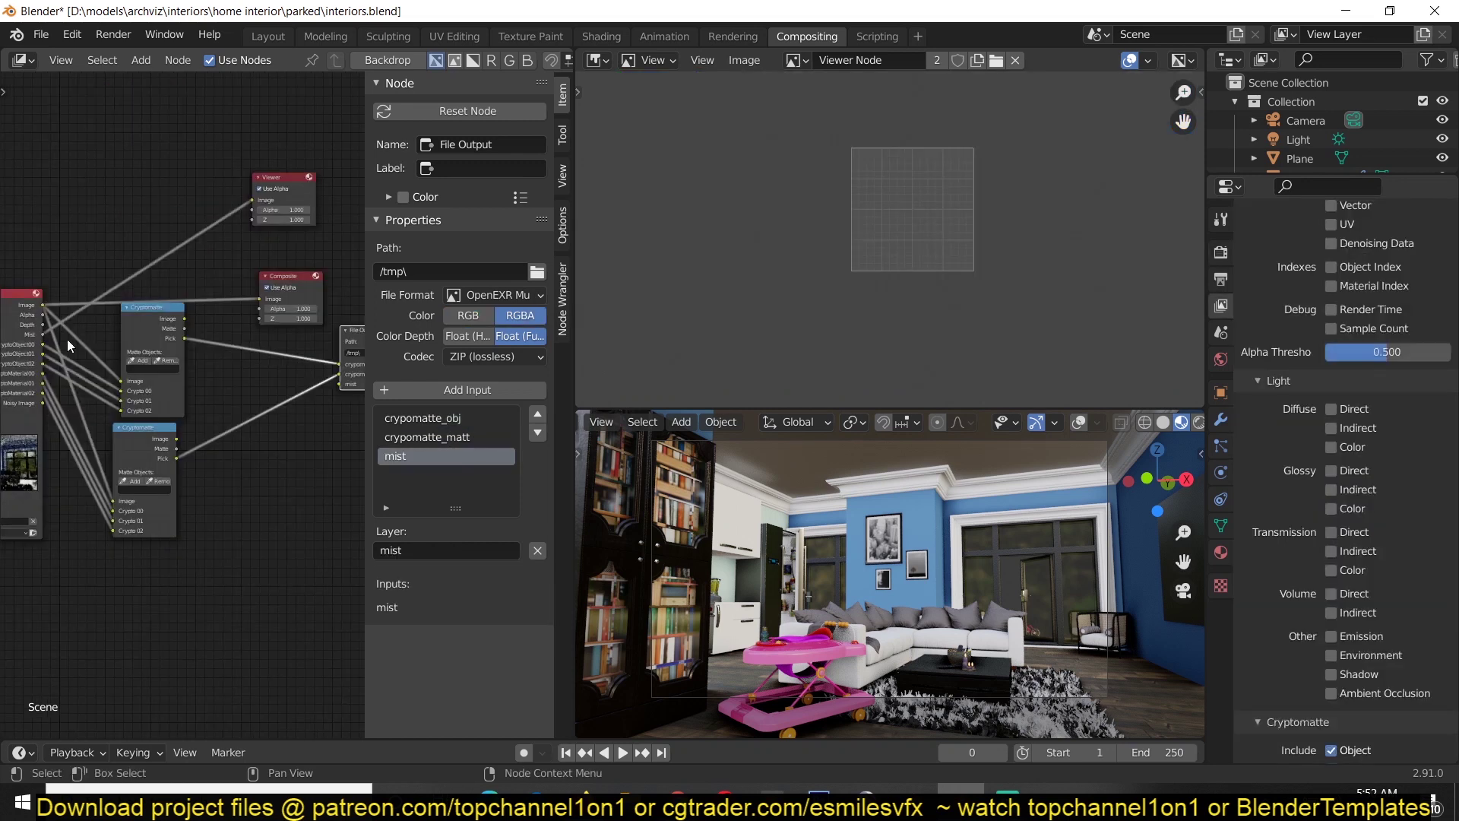
- Connect the Render Layers node's Mist output to the File Output node's mist input
drag(43, 334, 350, 388)
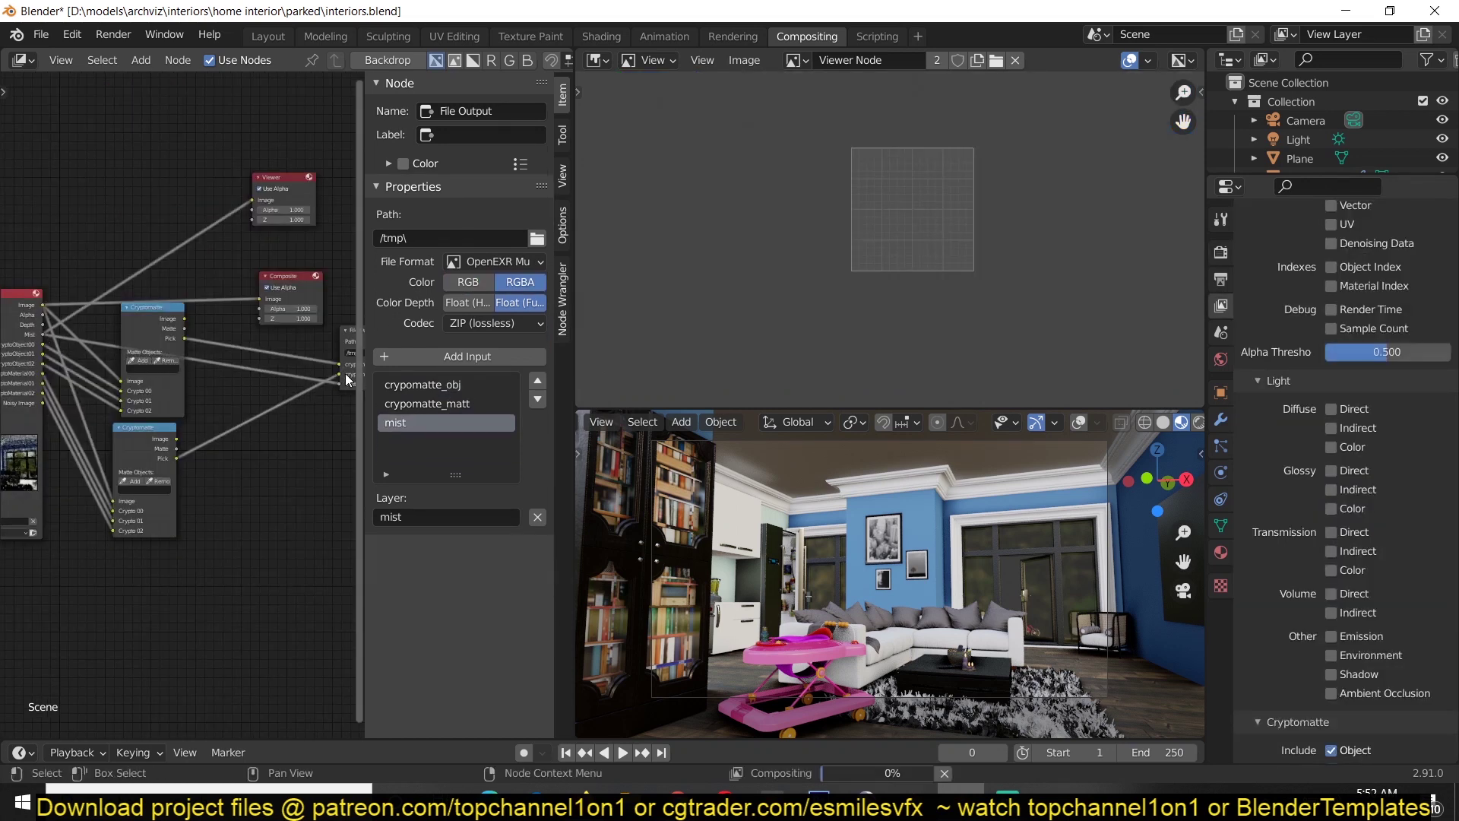
middle_drag(270, 361, 220, 361)
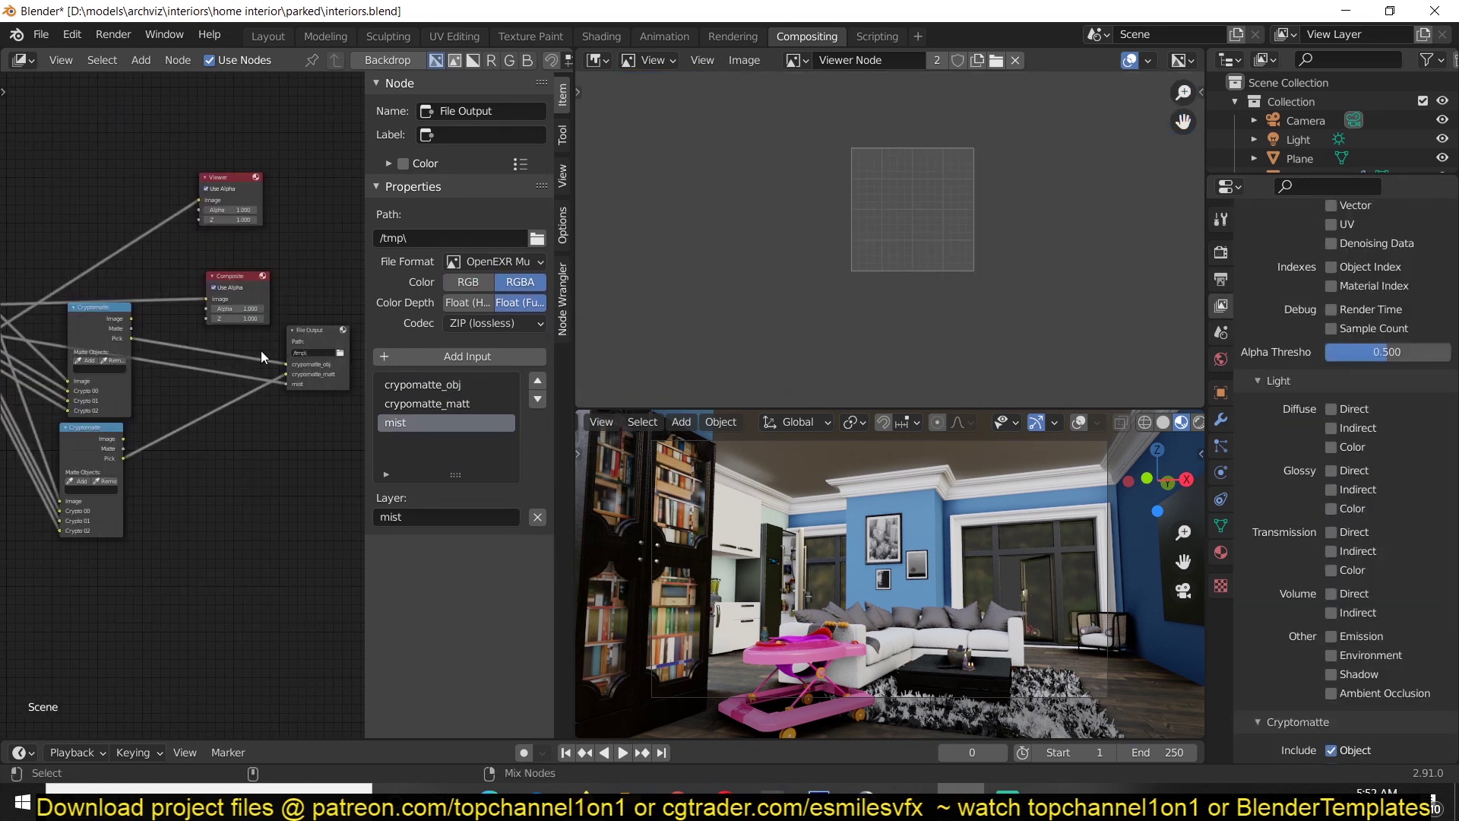
click(247, 182)
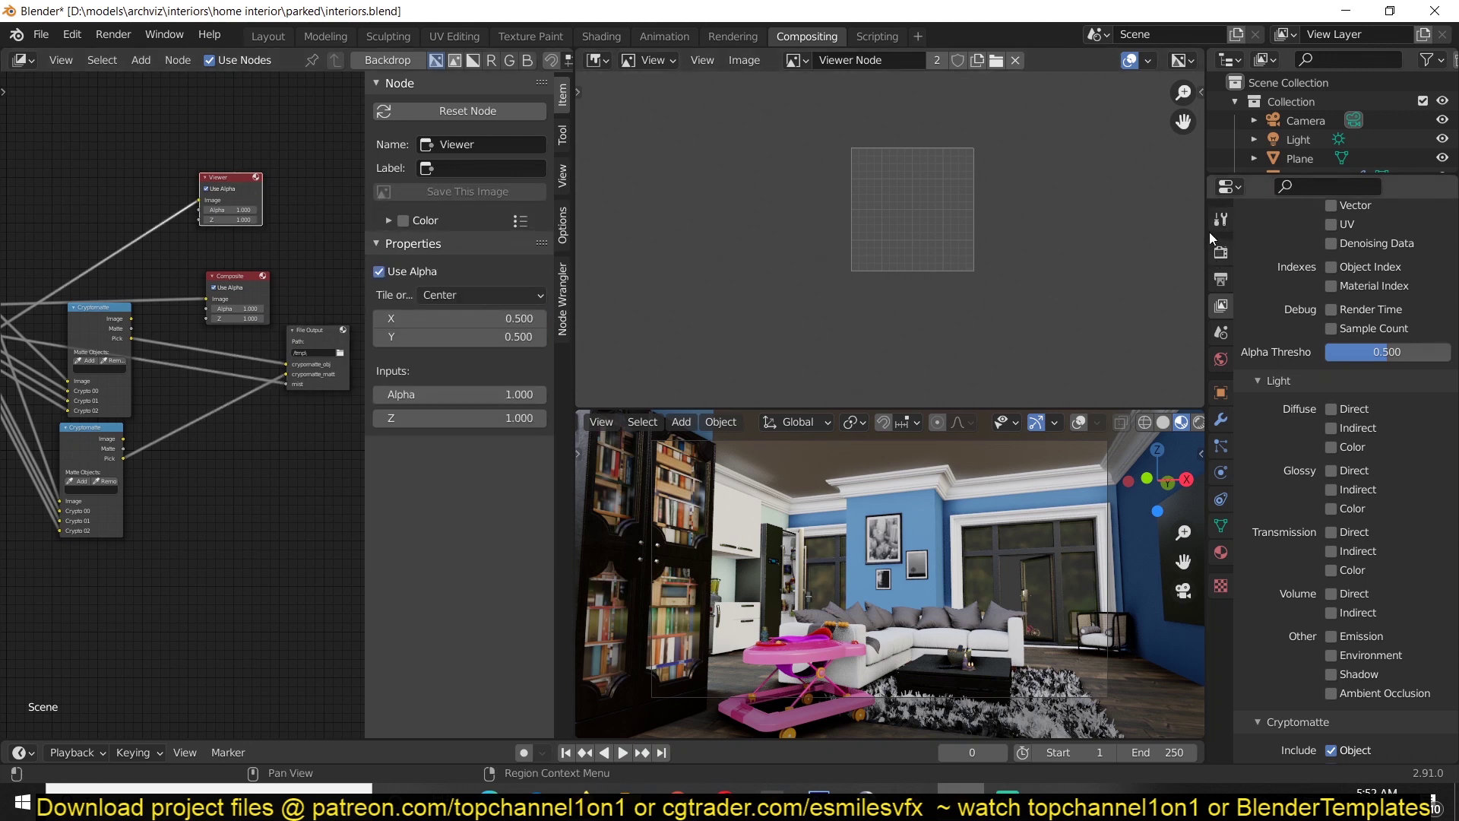
- Set the render tile size to 512 px in both X and Y in the scene's performance settings
scroll(1264, 248, up, 5)
click(1227, 257)
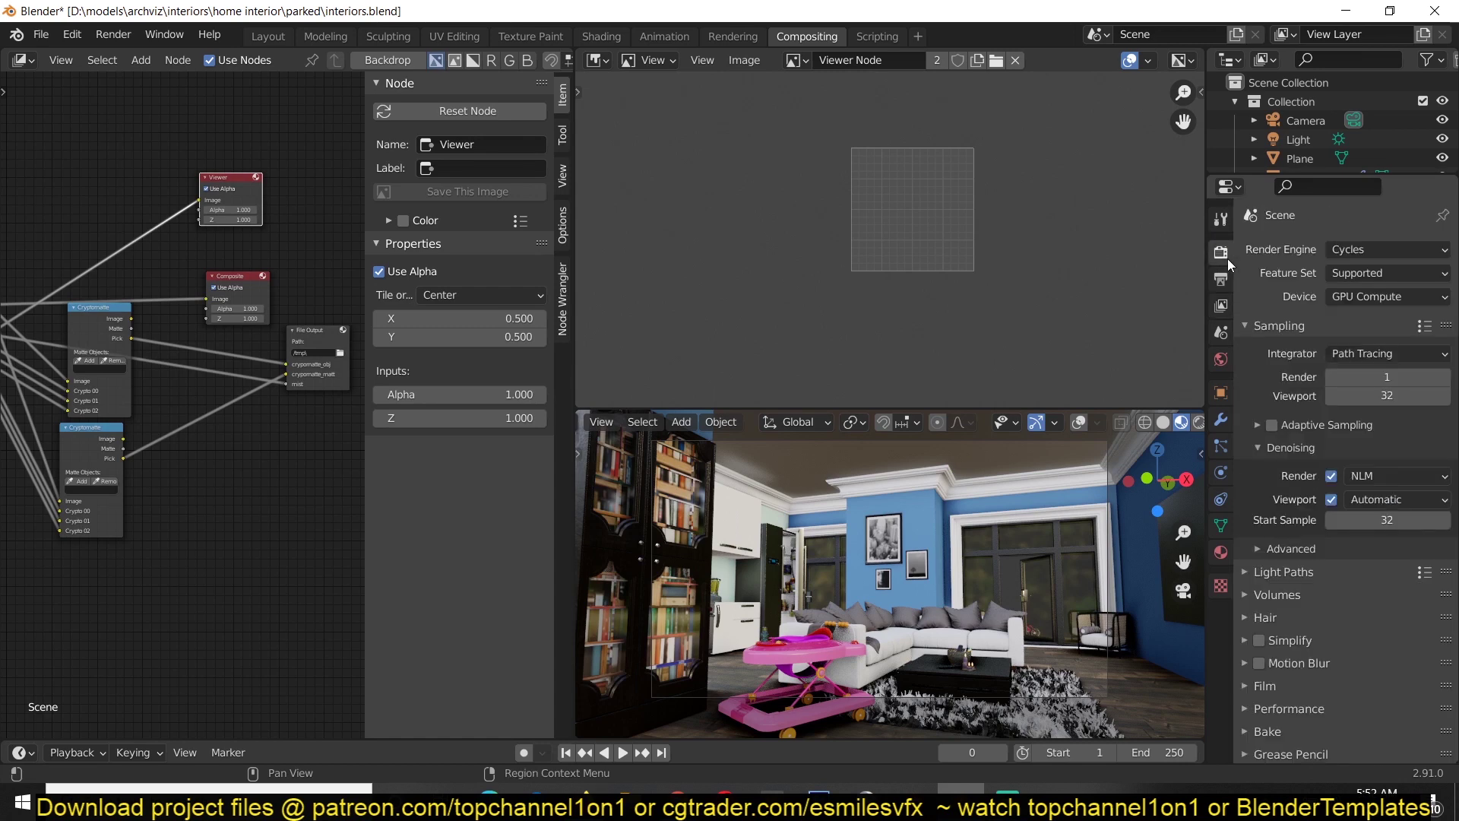
scroll(1292, 543, down, 2)
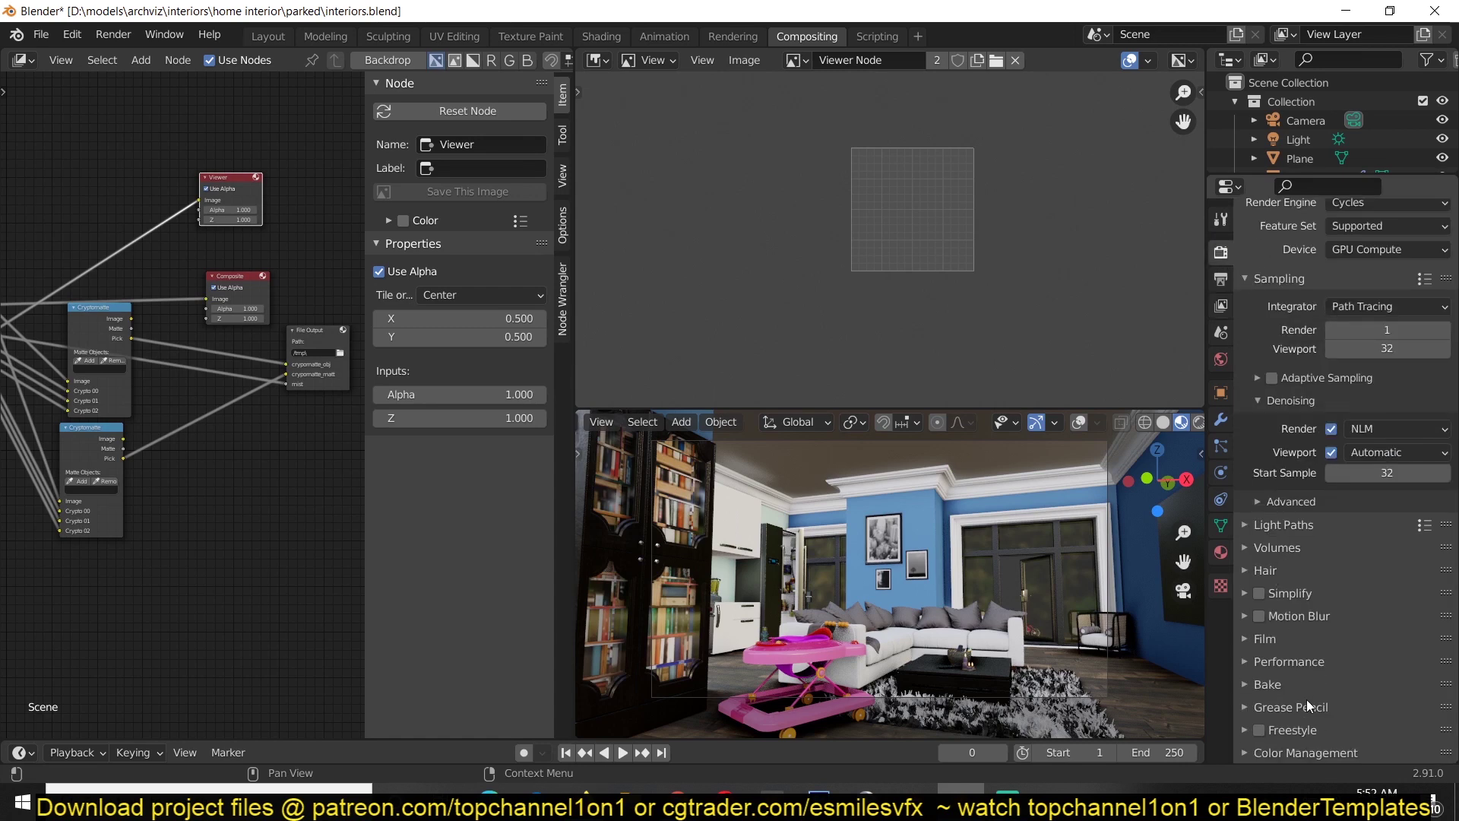
scroll(1320, 660, down, 5)
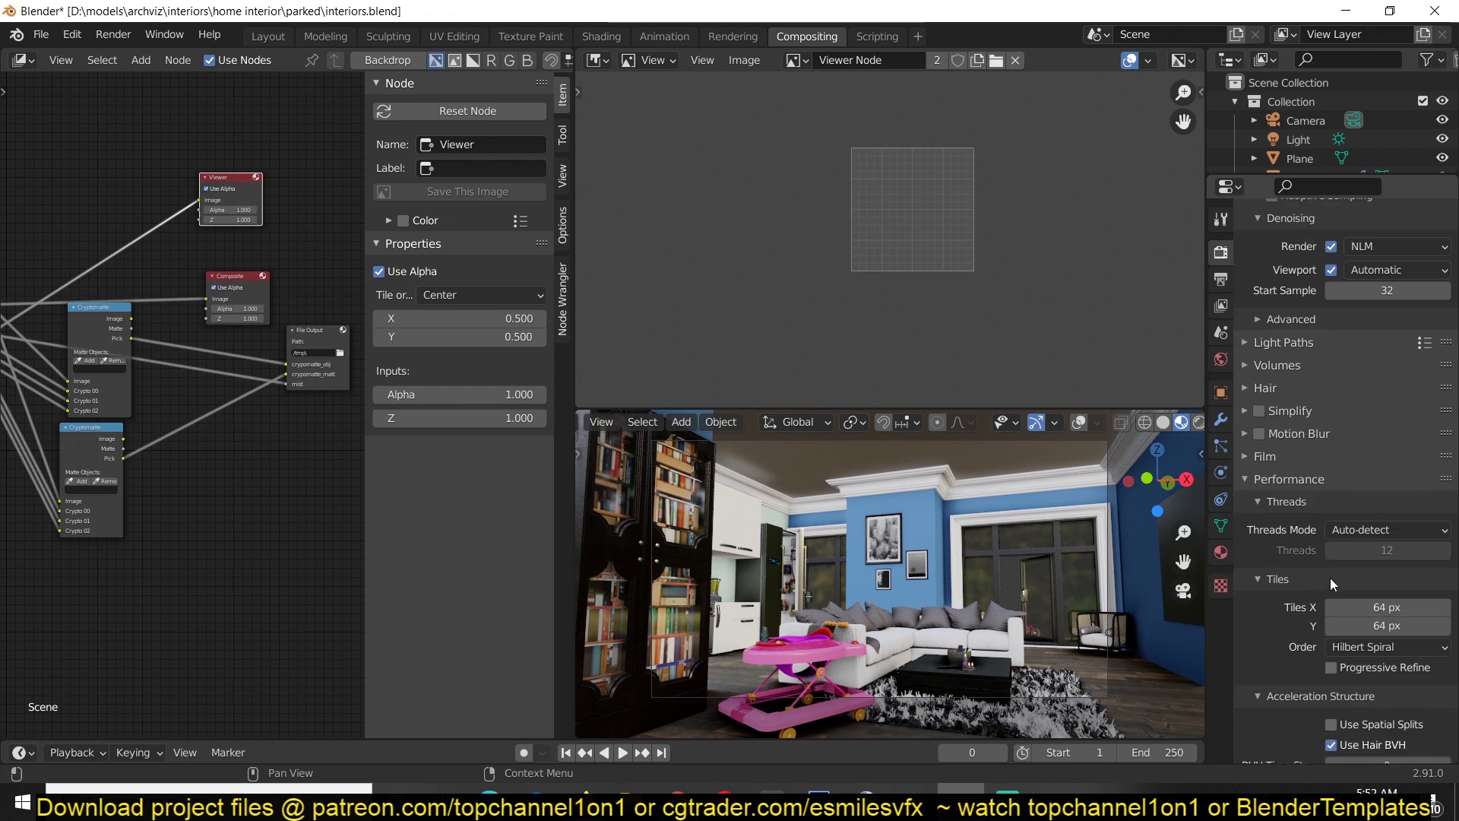
click(1381, 608)
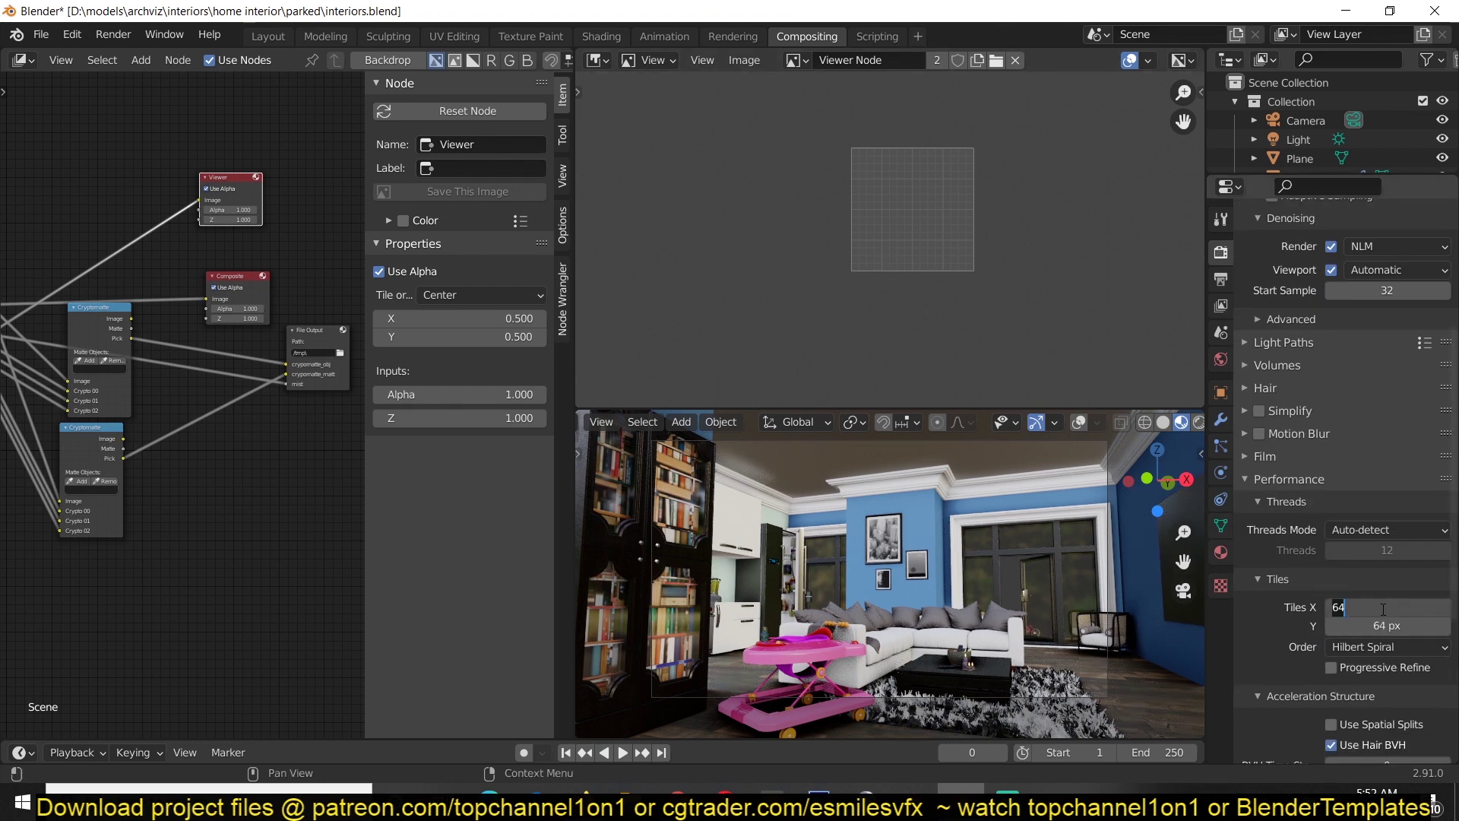
text(5)
key(BackSpace)
text(12)
key(Return)
click(1372, 625)
text(51)
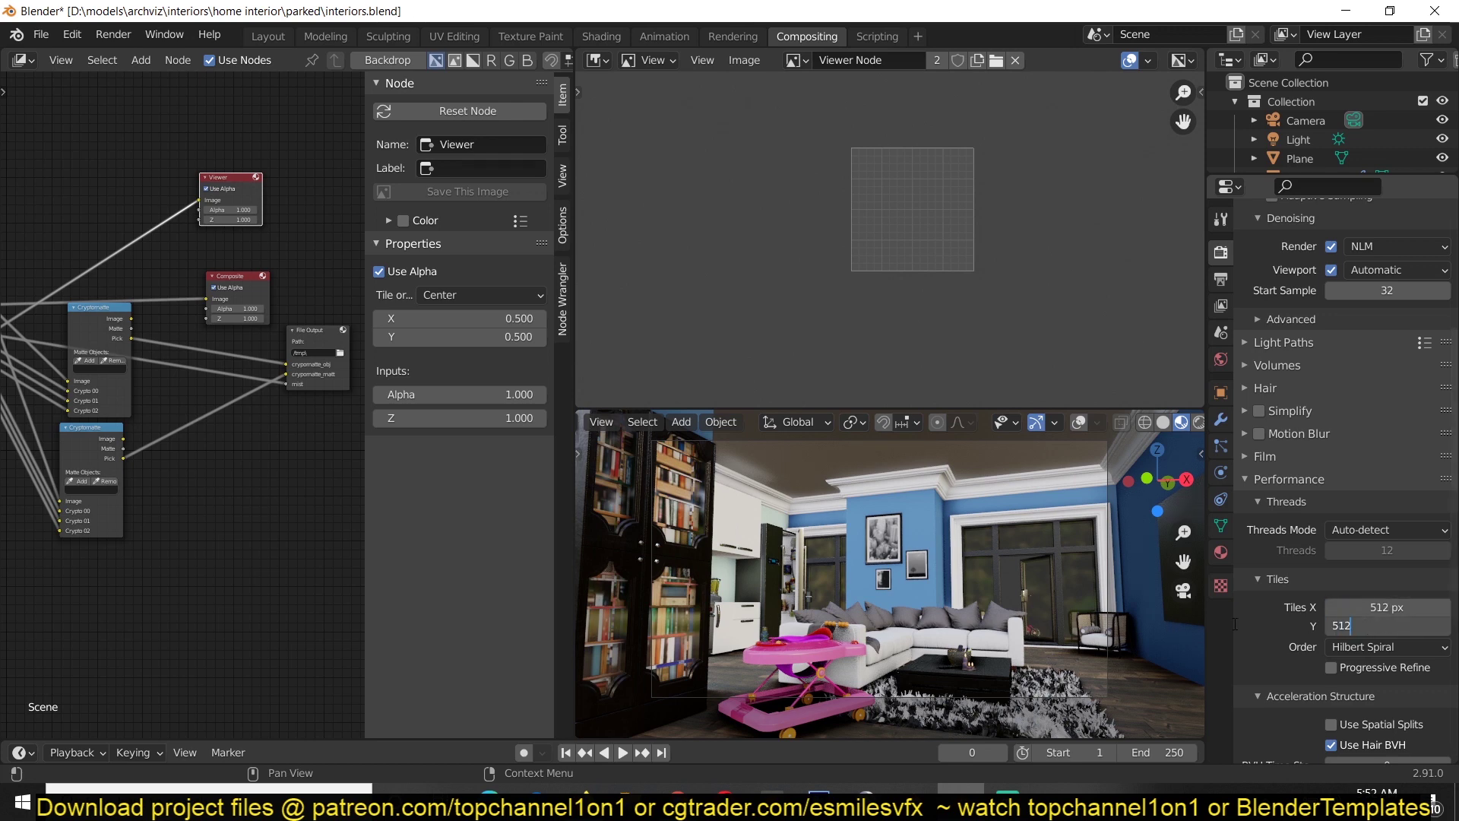
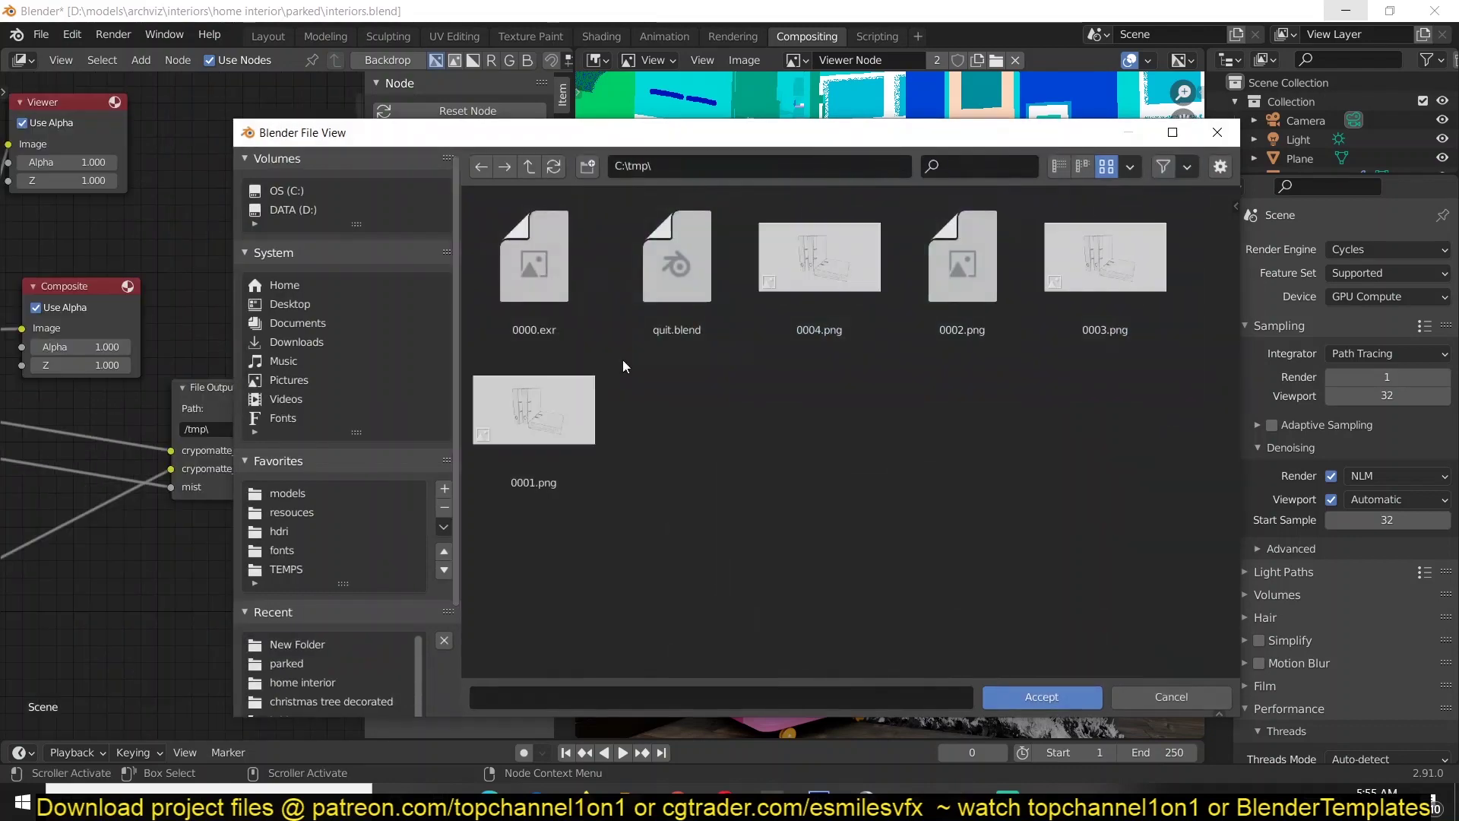
- Load the rendered 0000.exr file into the compositor as an image node
click(540, 270)
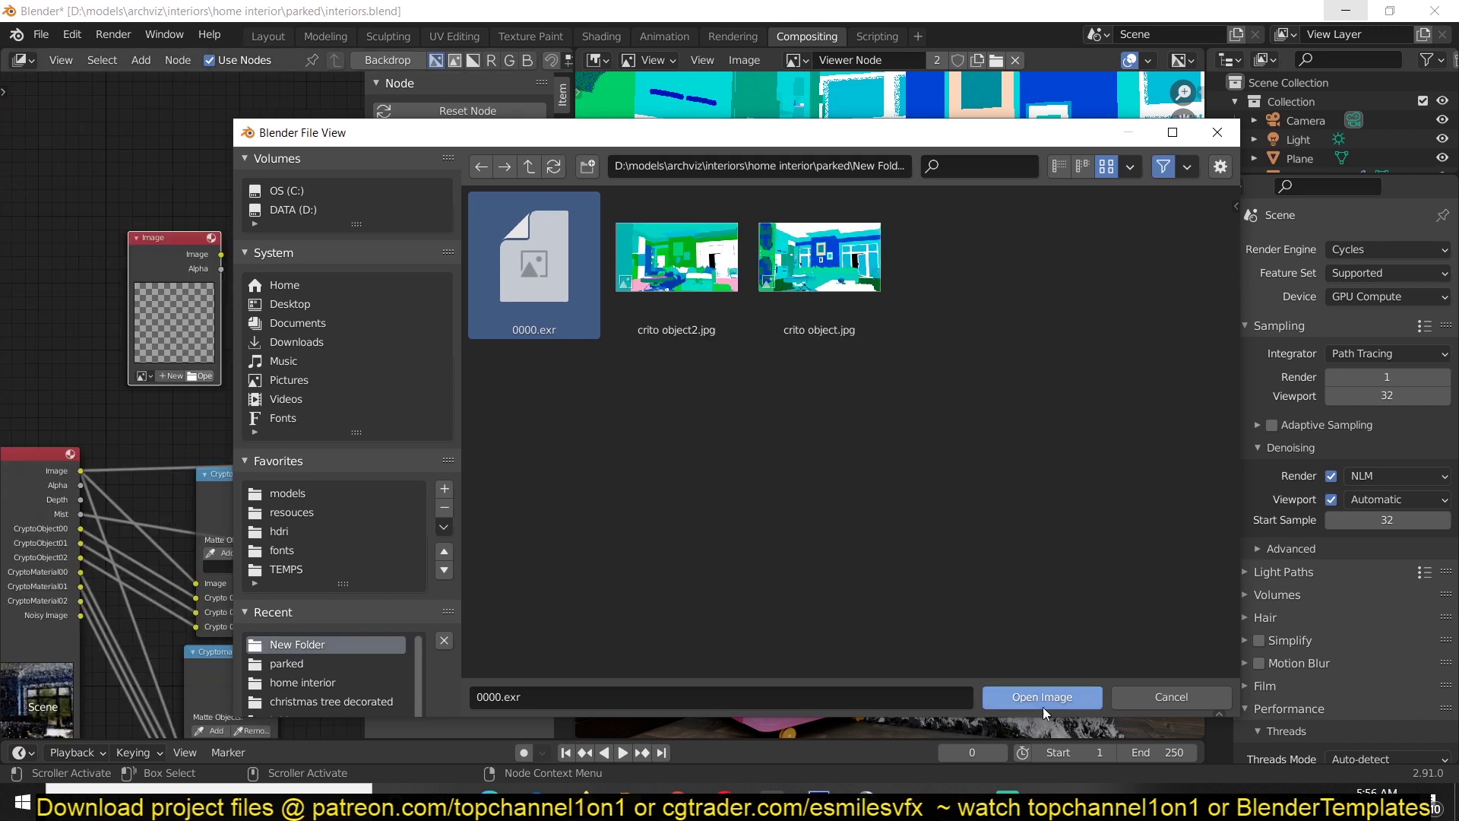
click(1042, 697)
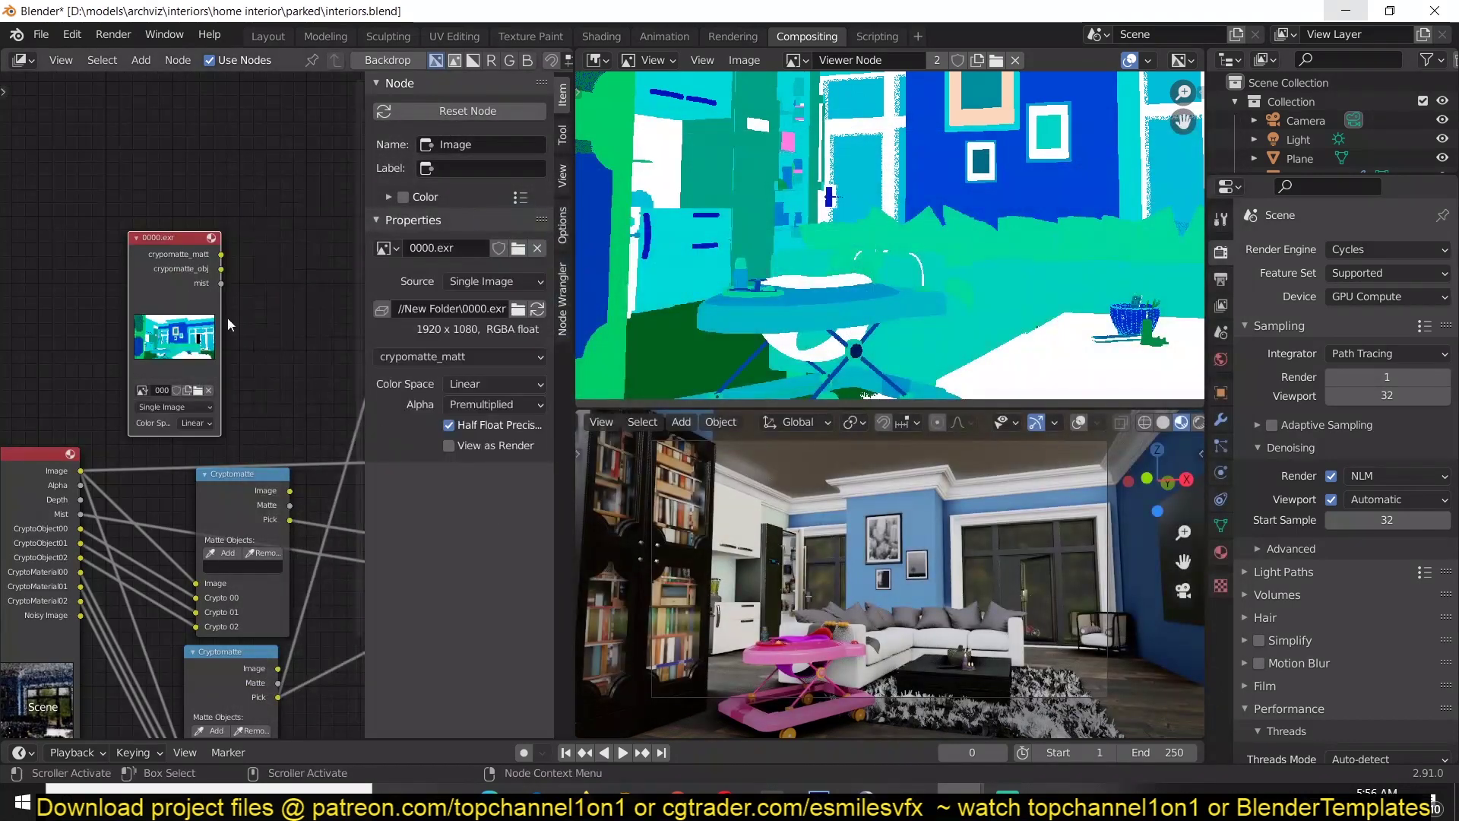
- Preview the 0000.exr node's crypomatte_matt, crypomatte_obj and mist outputs in turn through the Viewer
scroll(221, 304, up, 2)
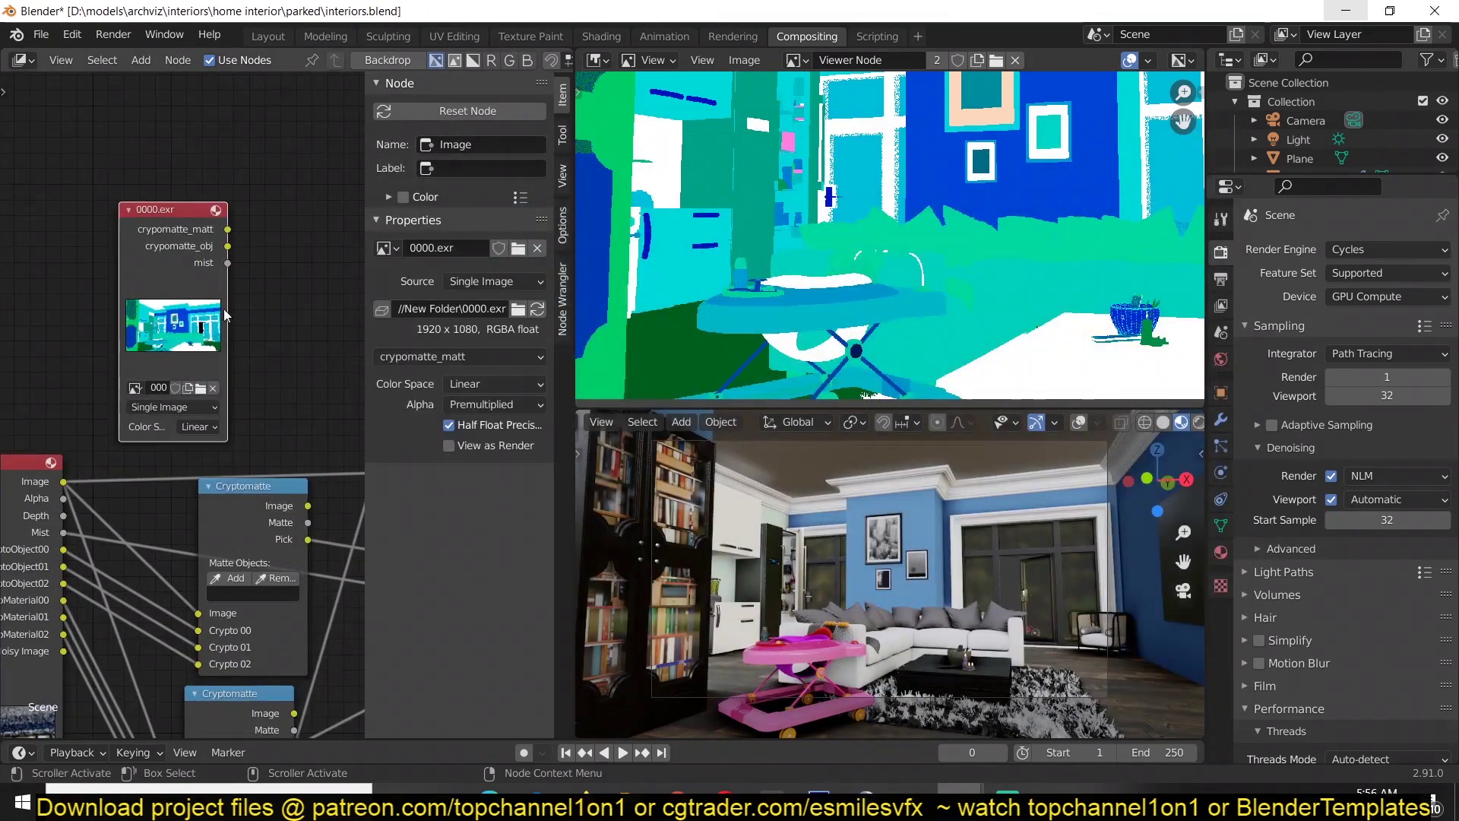
ctrl+shift+click(199, 226)
middle_drag(240, 272, 207, 275)
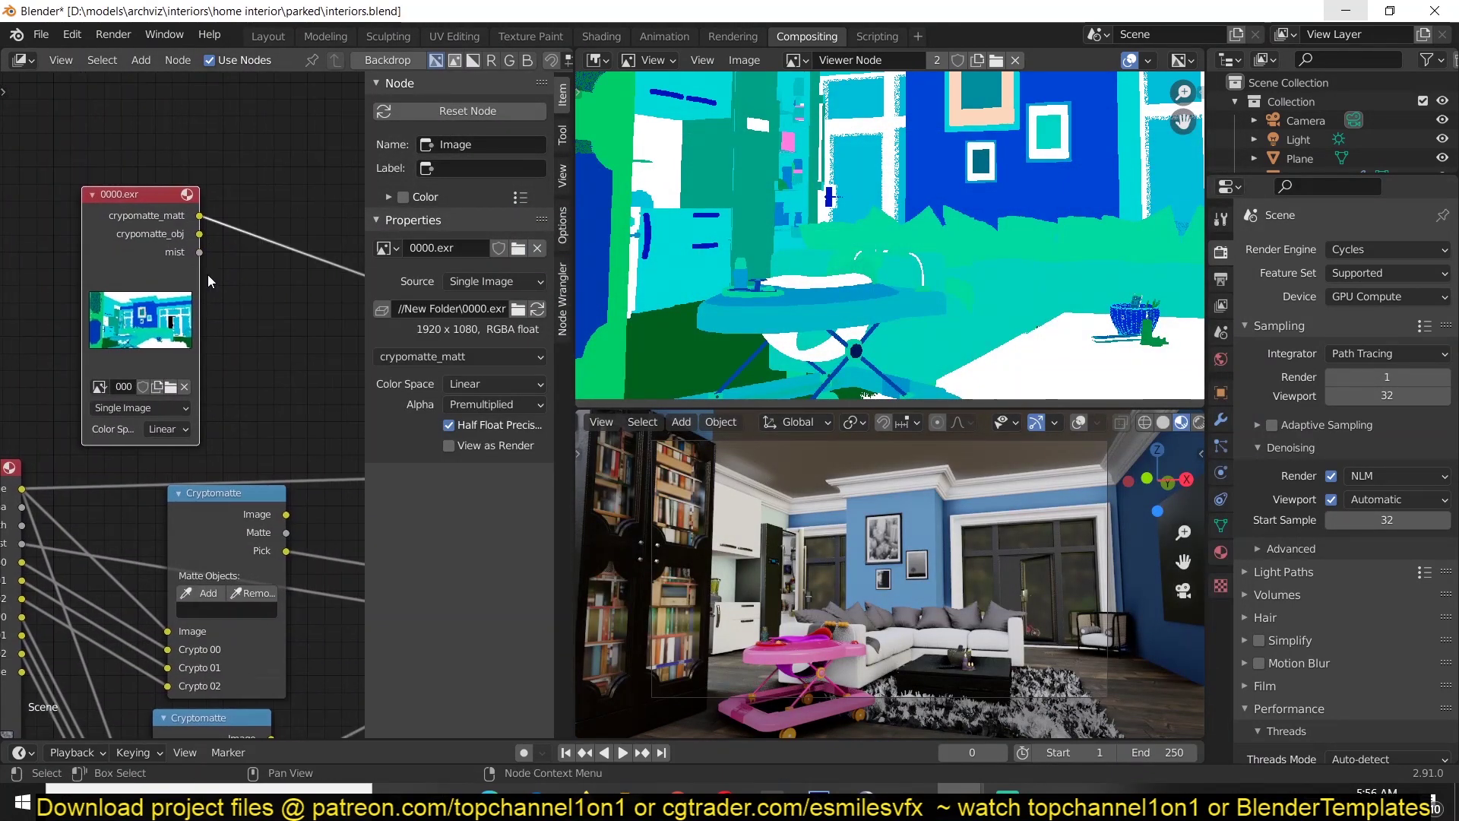
ctrl+shift+click(151, 237)
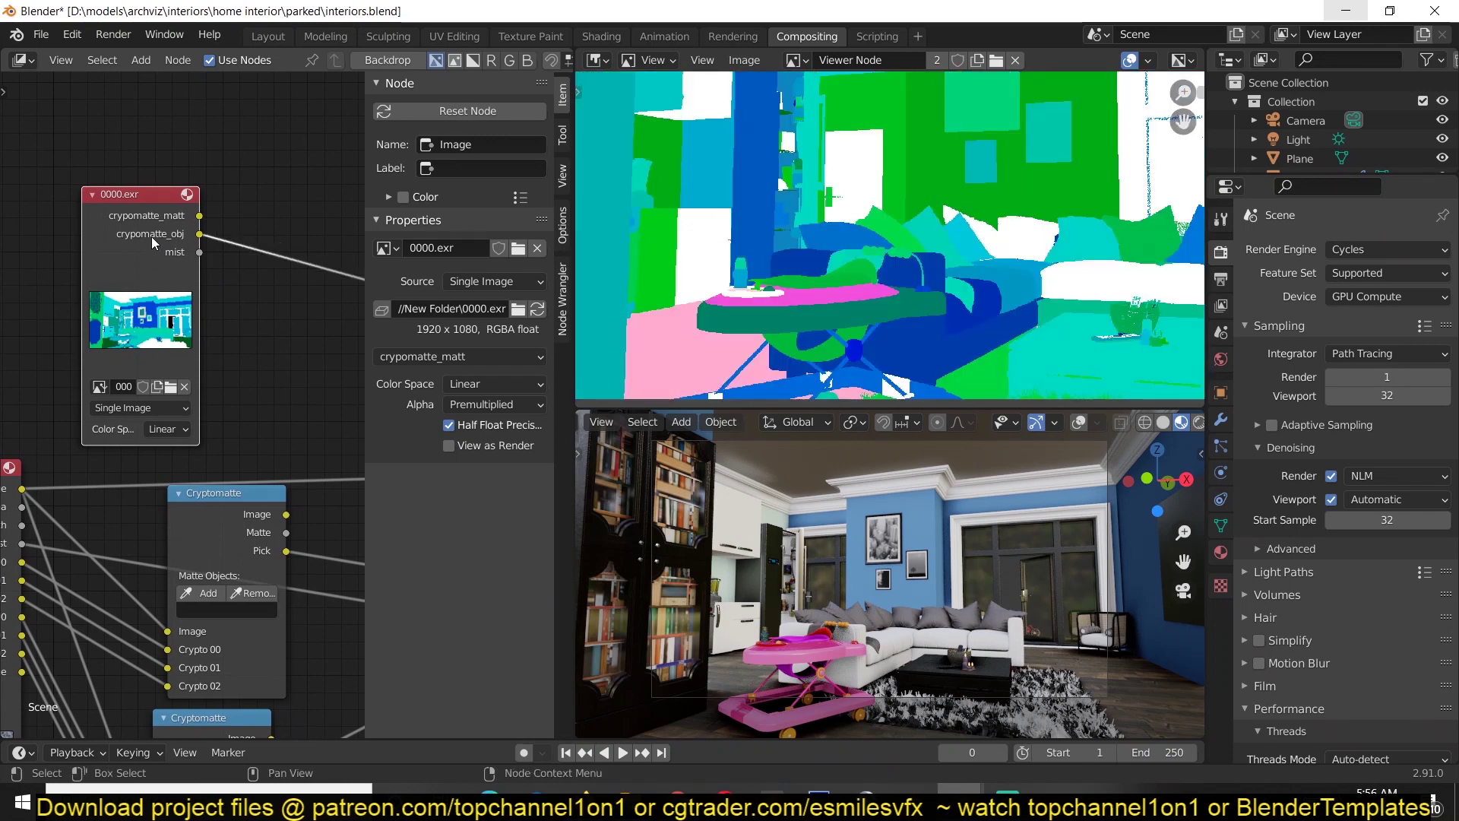
scroll(208, 216, down, 1)
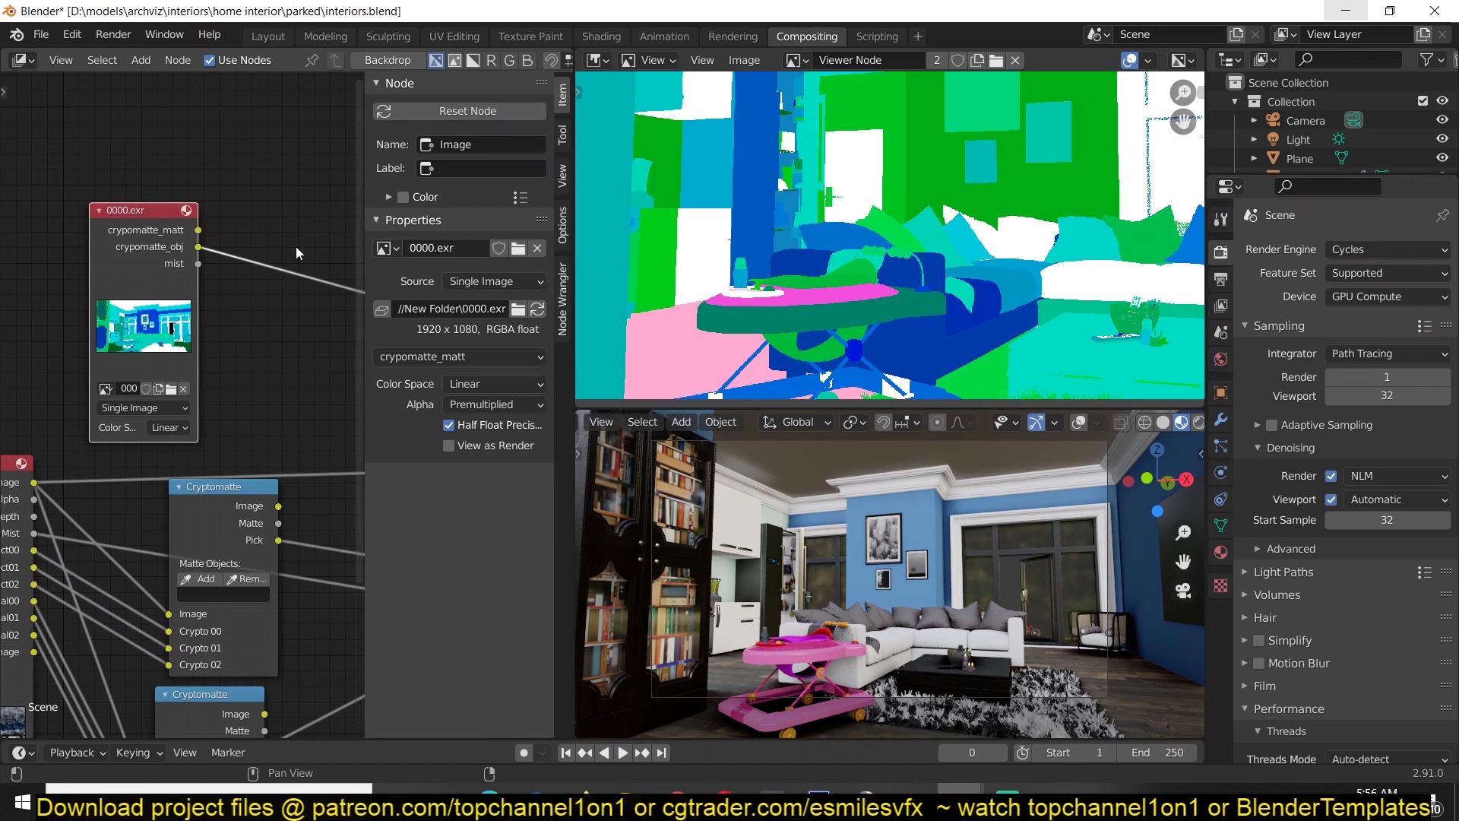
middle_drag(189, 286, 127, 275)
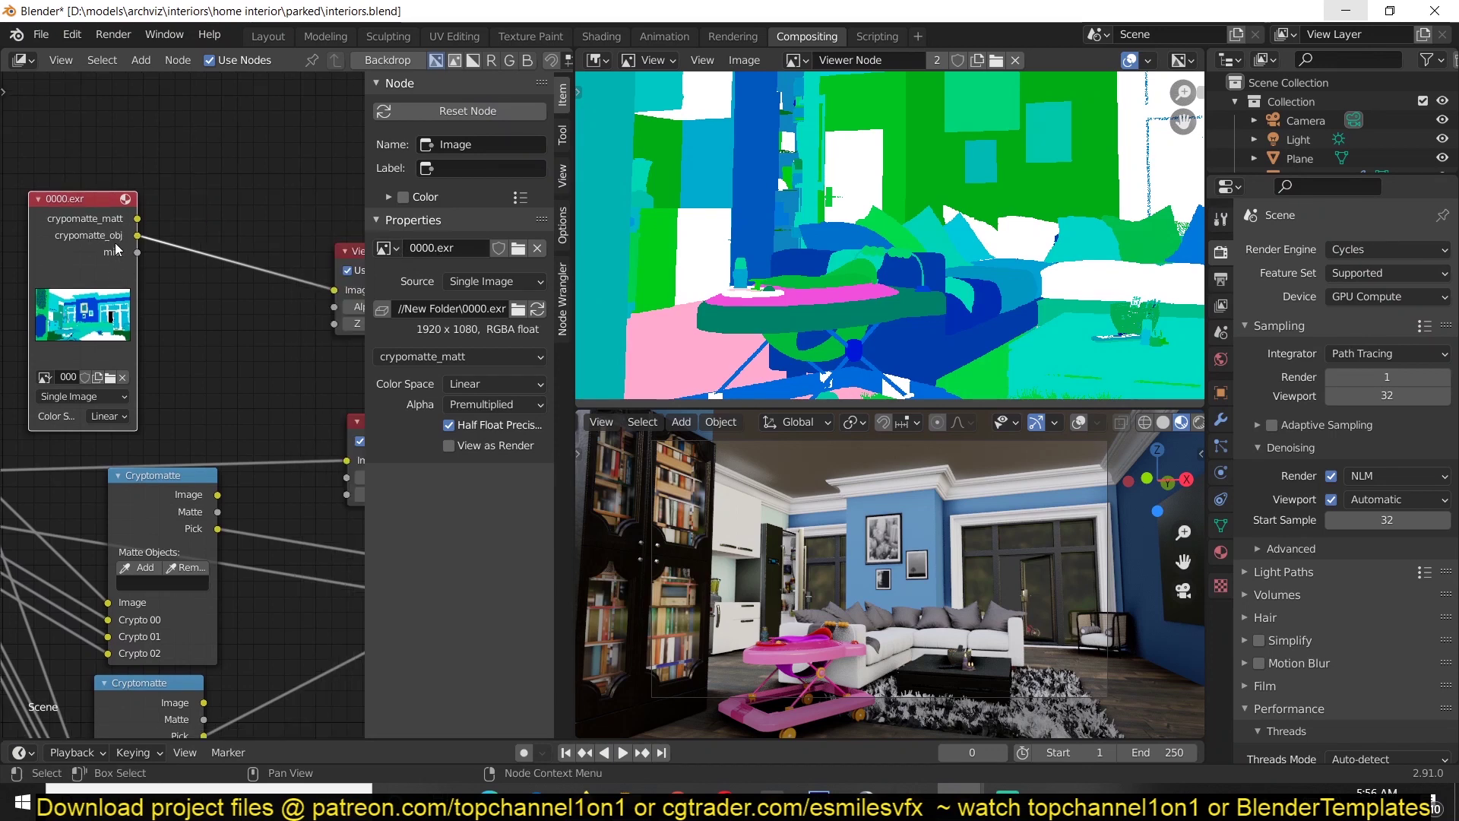
ctrl+shift+click(110, 242)
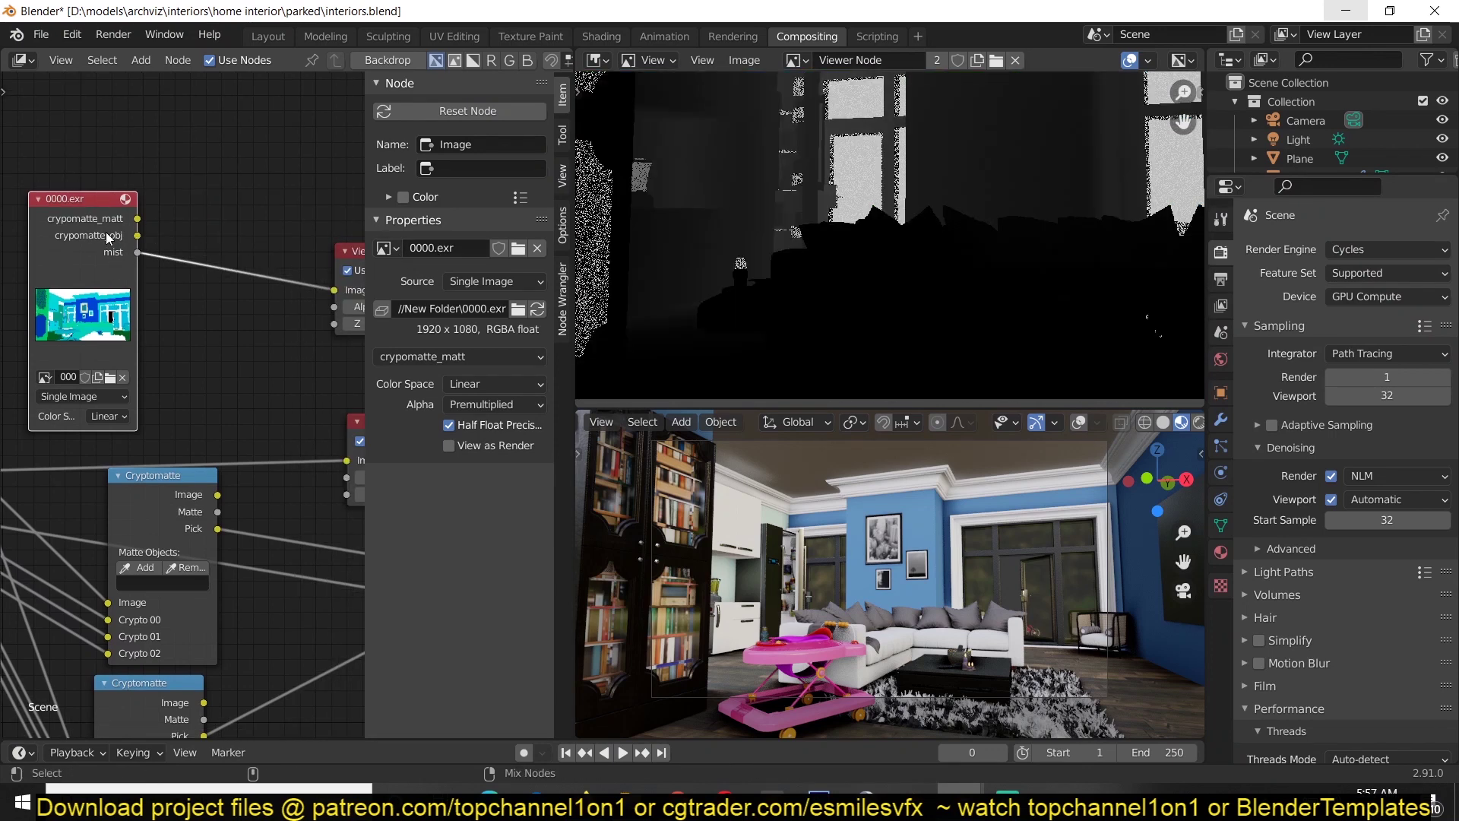
scroll(795, 227, up, 2)
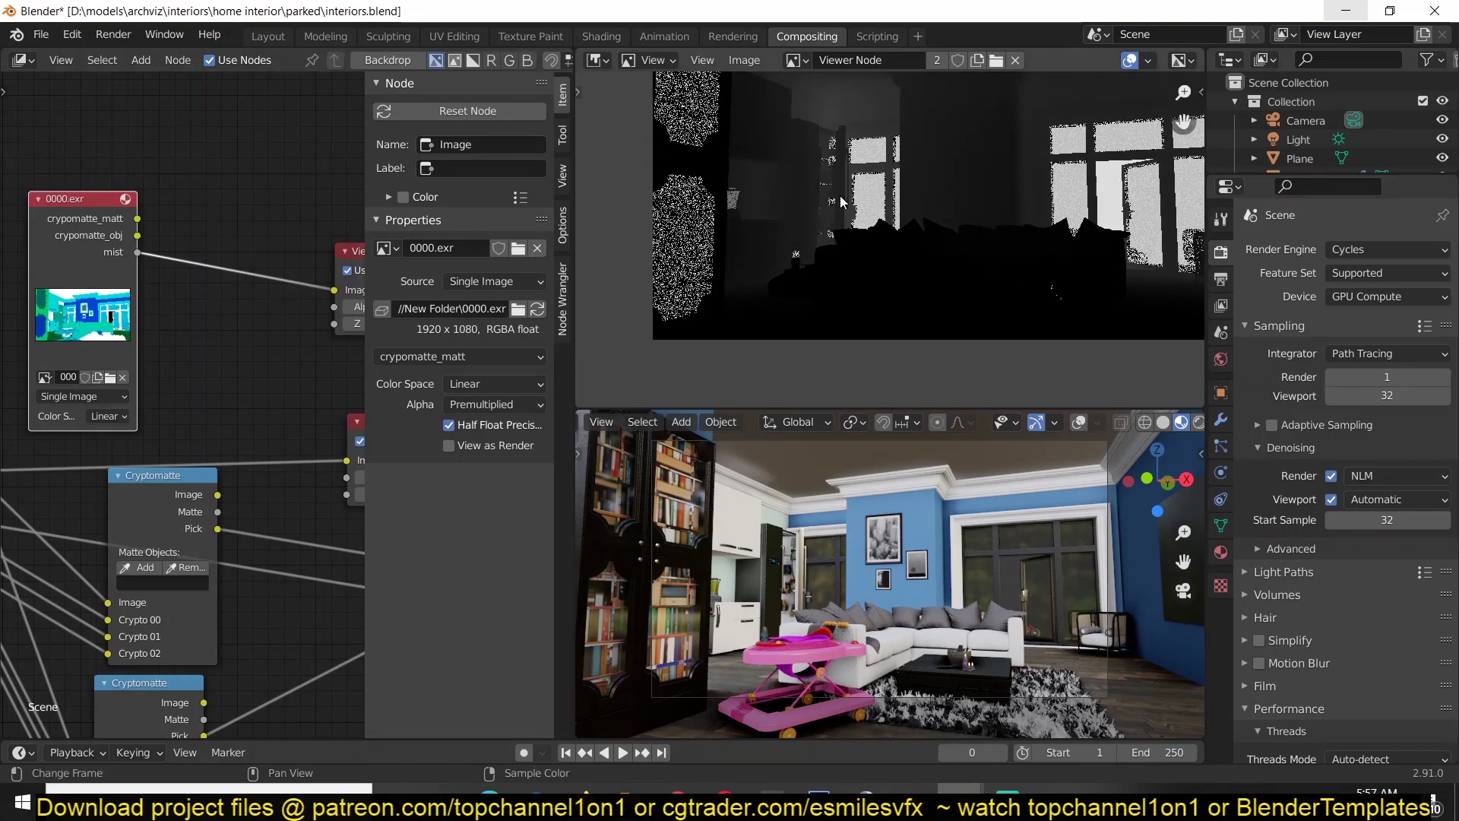
middle_drag(244, 333, 143, 320)
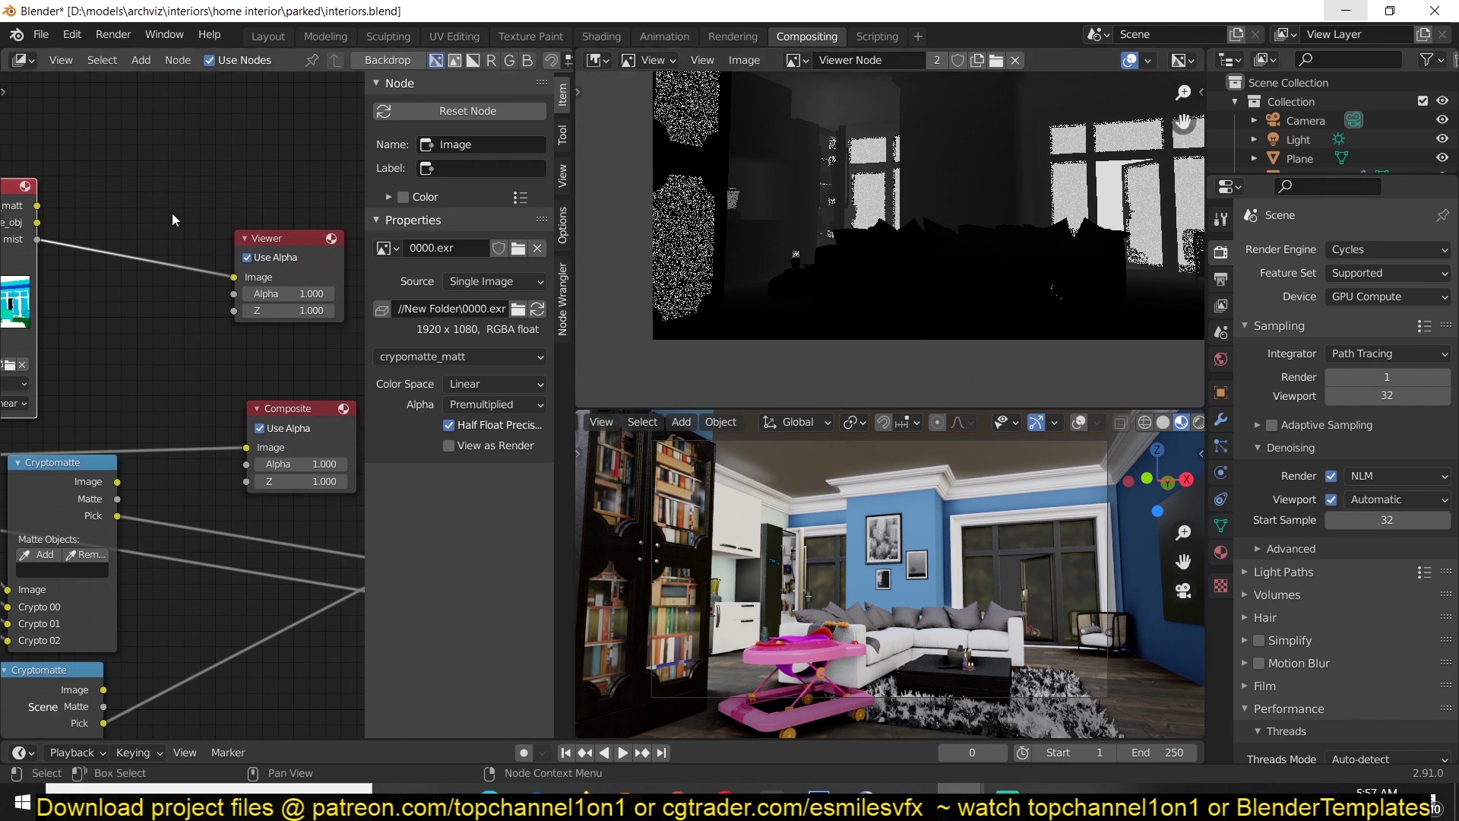
- Delete both Cryptomatte nodes that are fed by the Render Layers node
scroll(174, 219, down, 3)
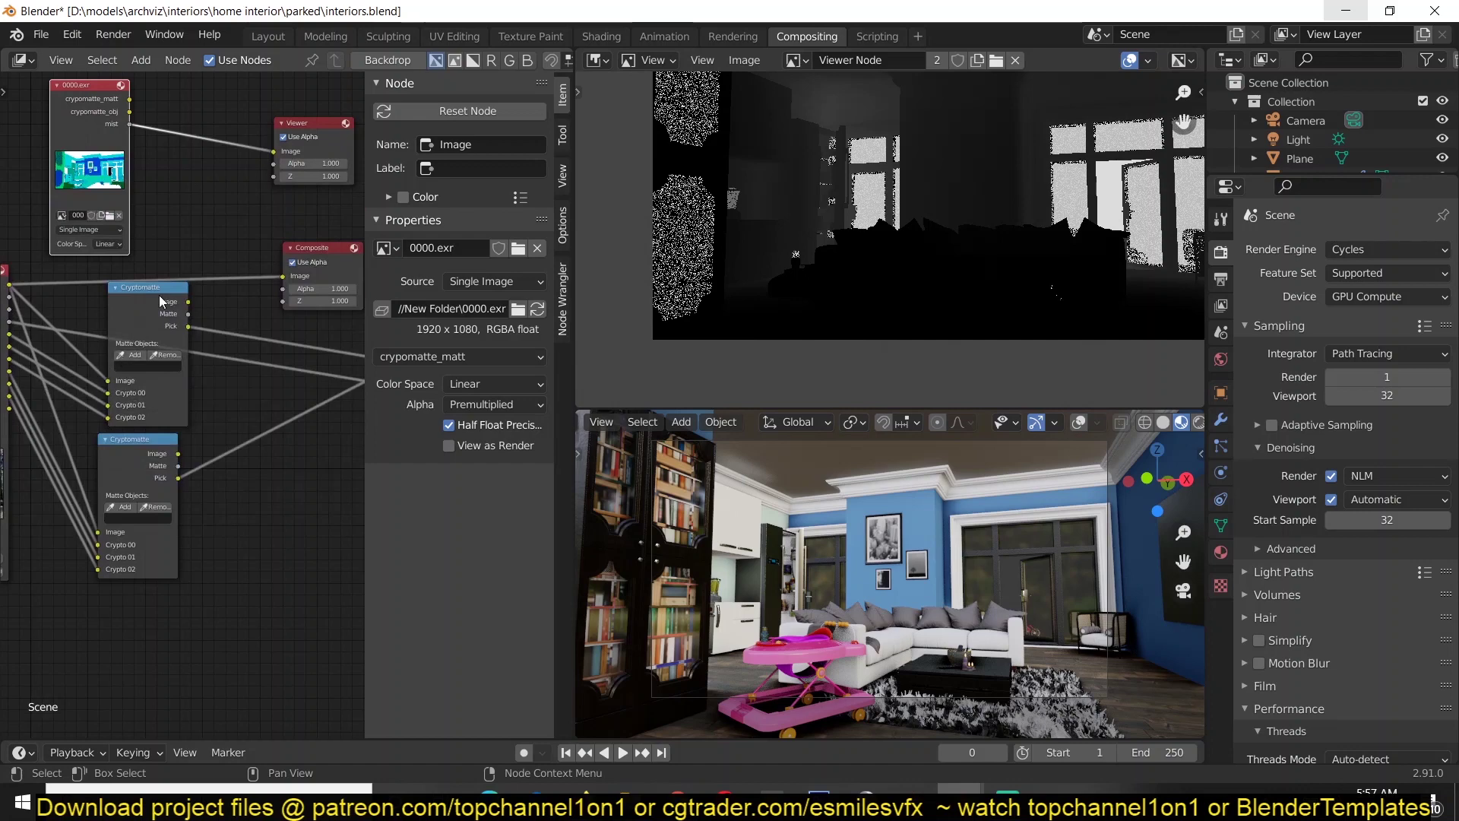
click(152, 409)
click(142, 444)
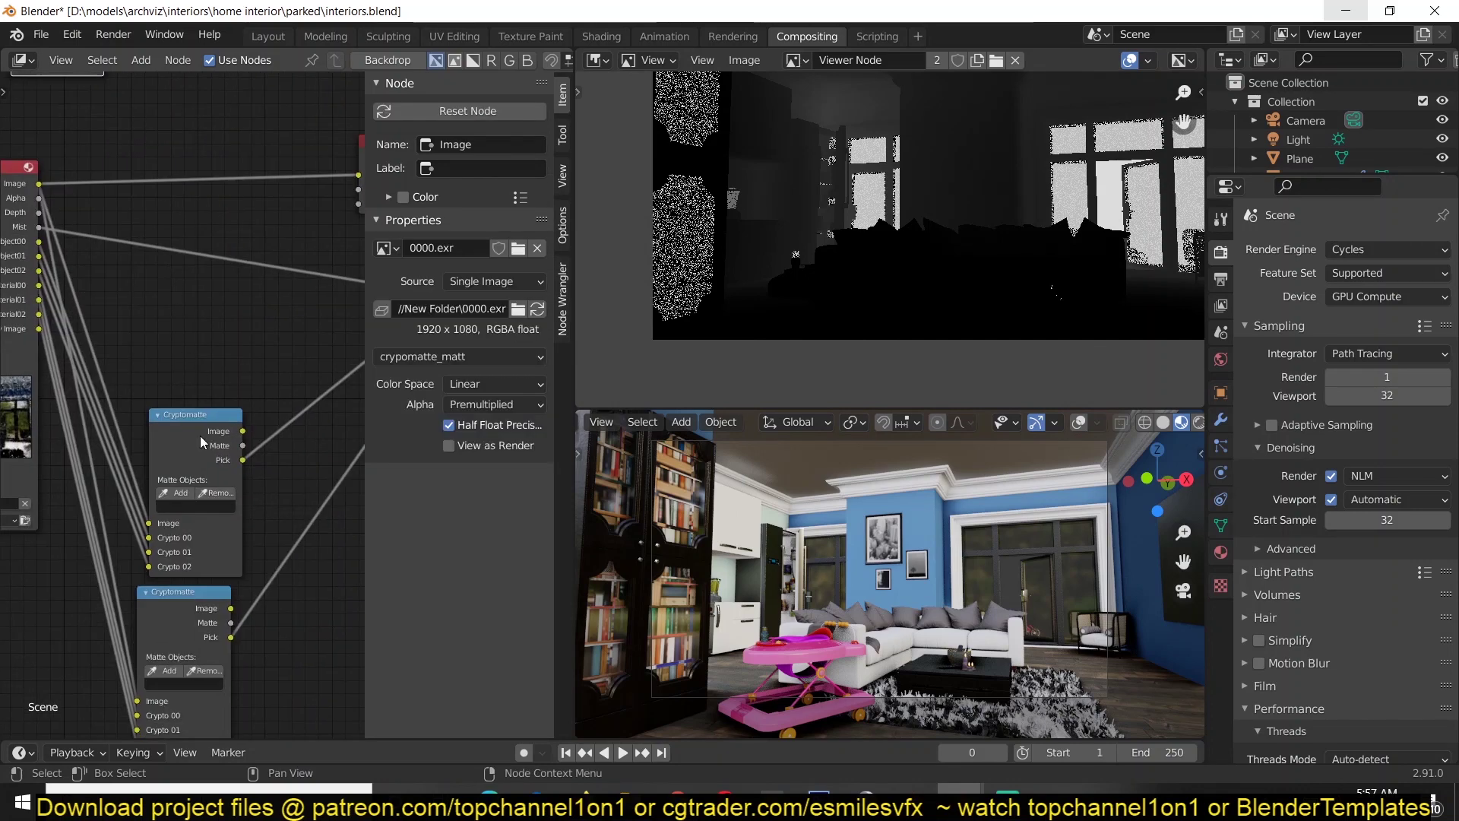
click(199, 435)
shift+click(193, 591)
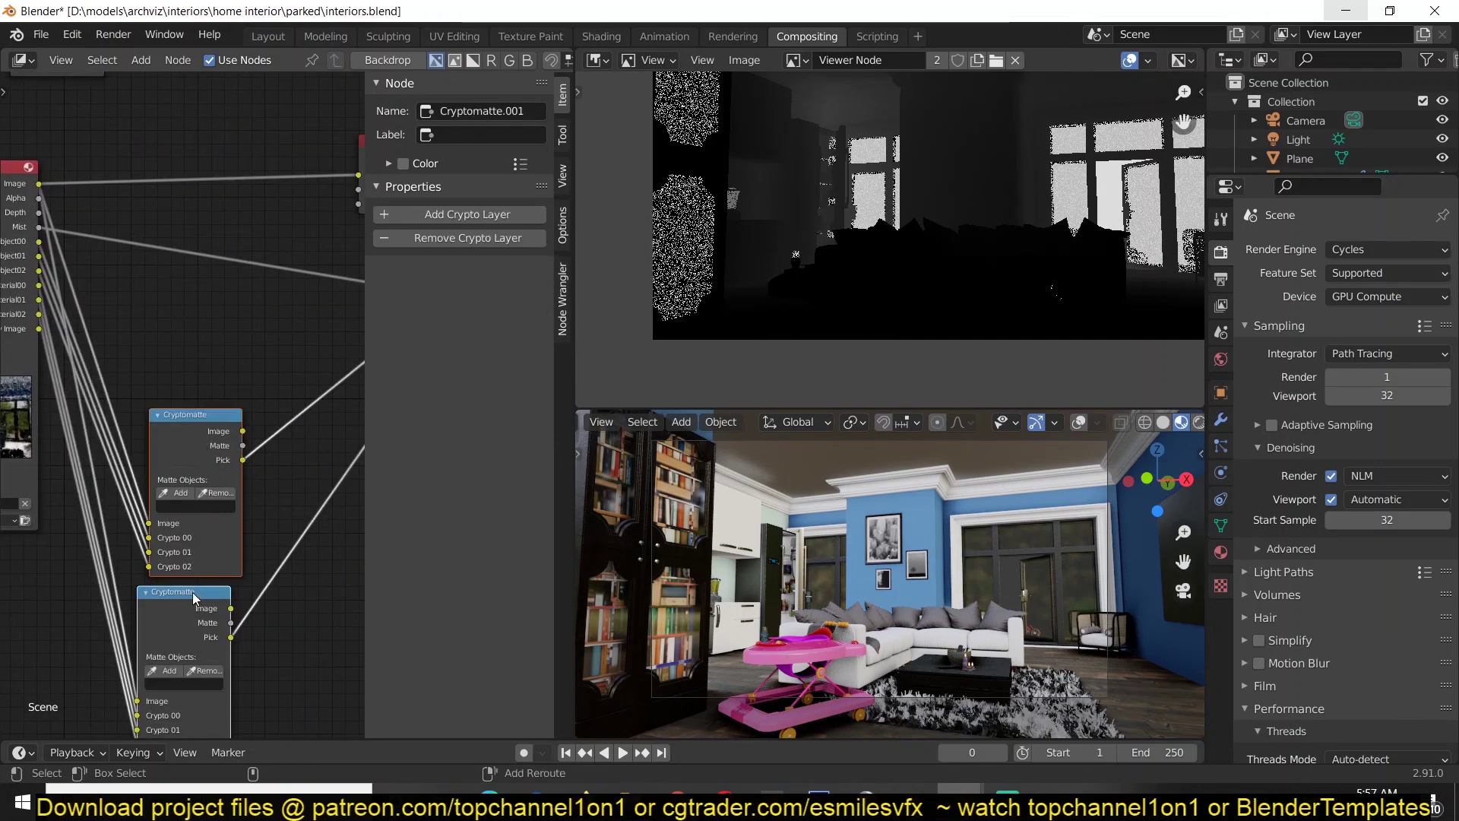
key(x)
- Route the 0000.exr node's crypomatte_matt output to the Viewer
middle_drag(171, 356, 190, 649)
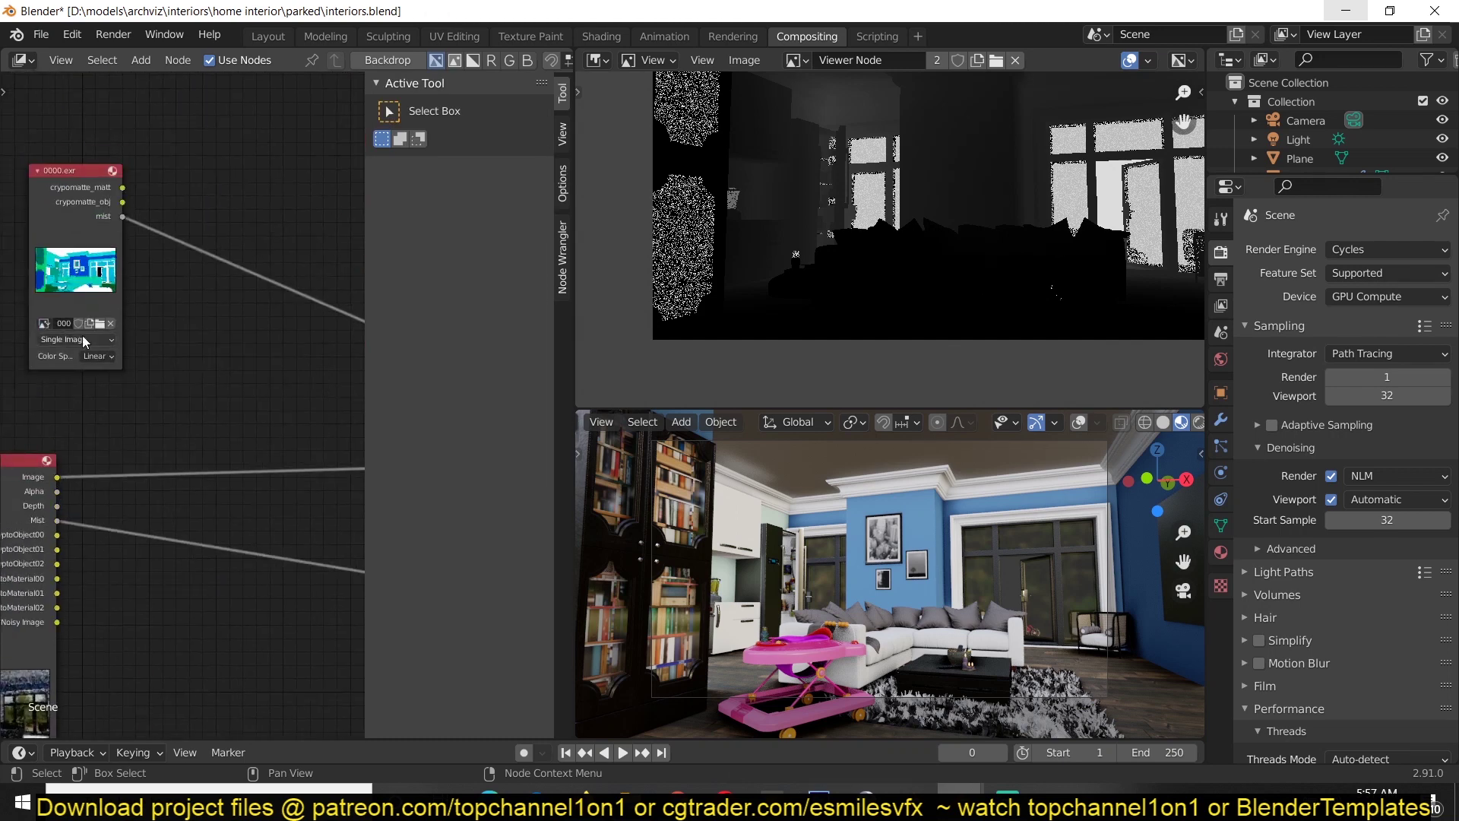
middle_drag(83, 336, 134, 270)
drag(129, 155, 99, 203)
ctrl+shift+click(98, 176)
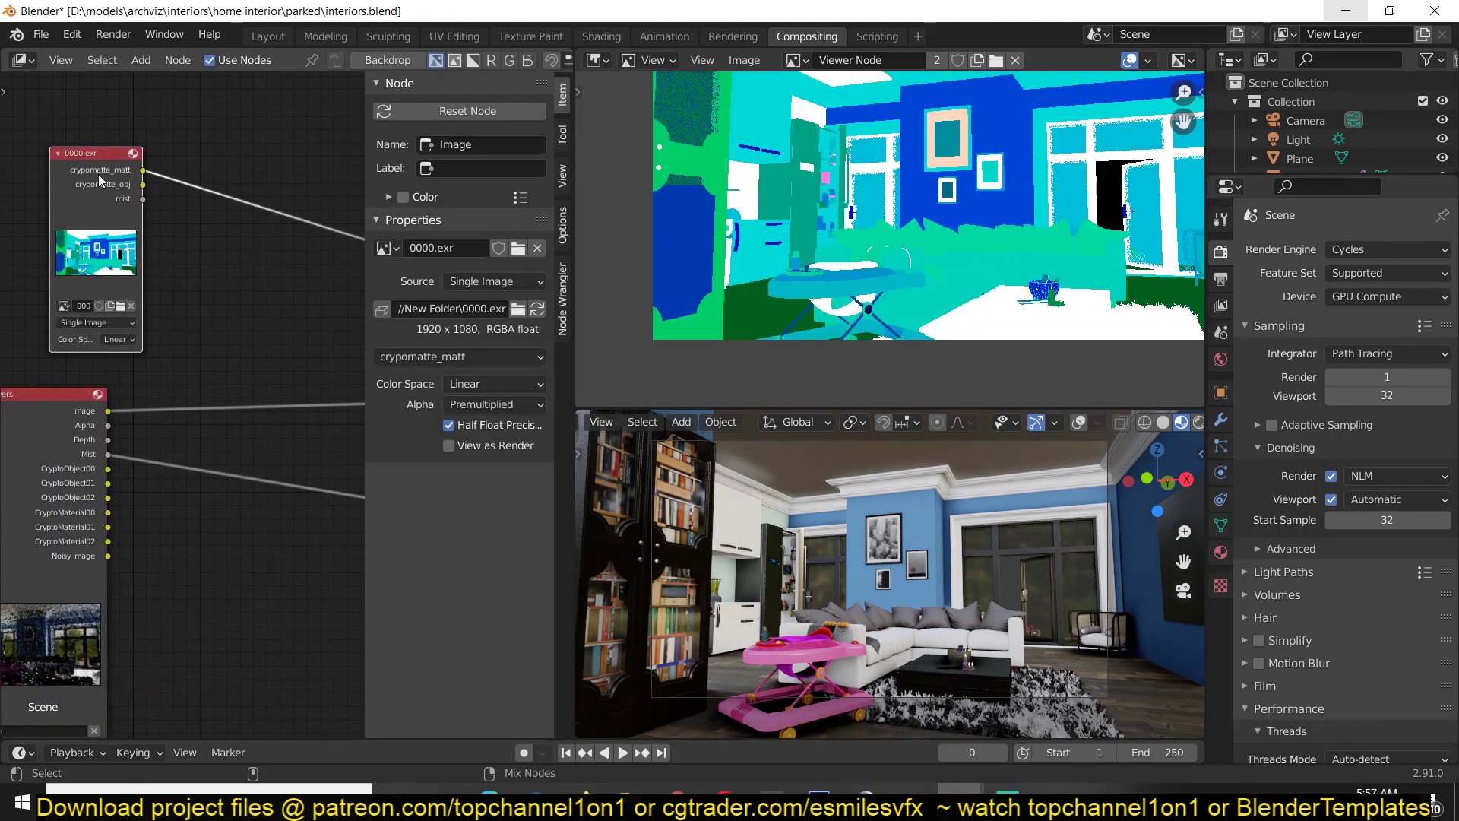
middle_drag(174, 225, 126, 263)
- Add a Cryptomatte node and insert it on the link between the 0000.exr node and the Viewer
key(shift+a)
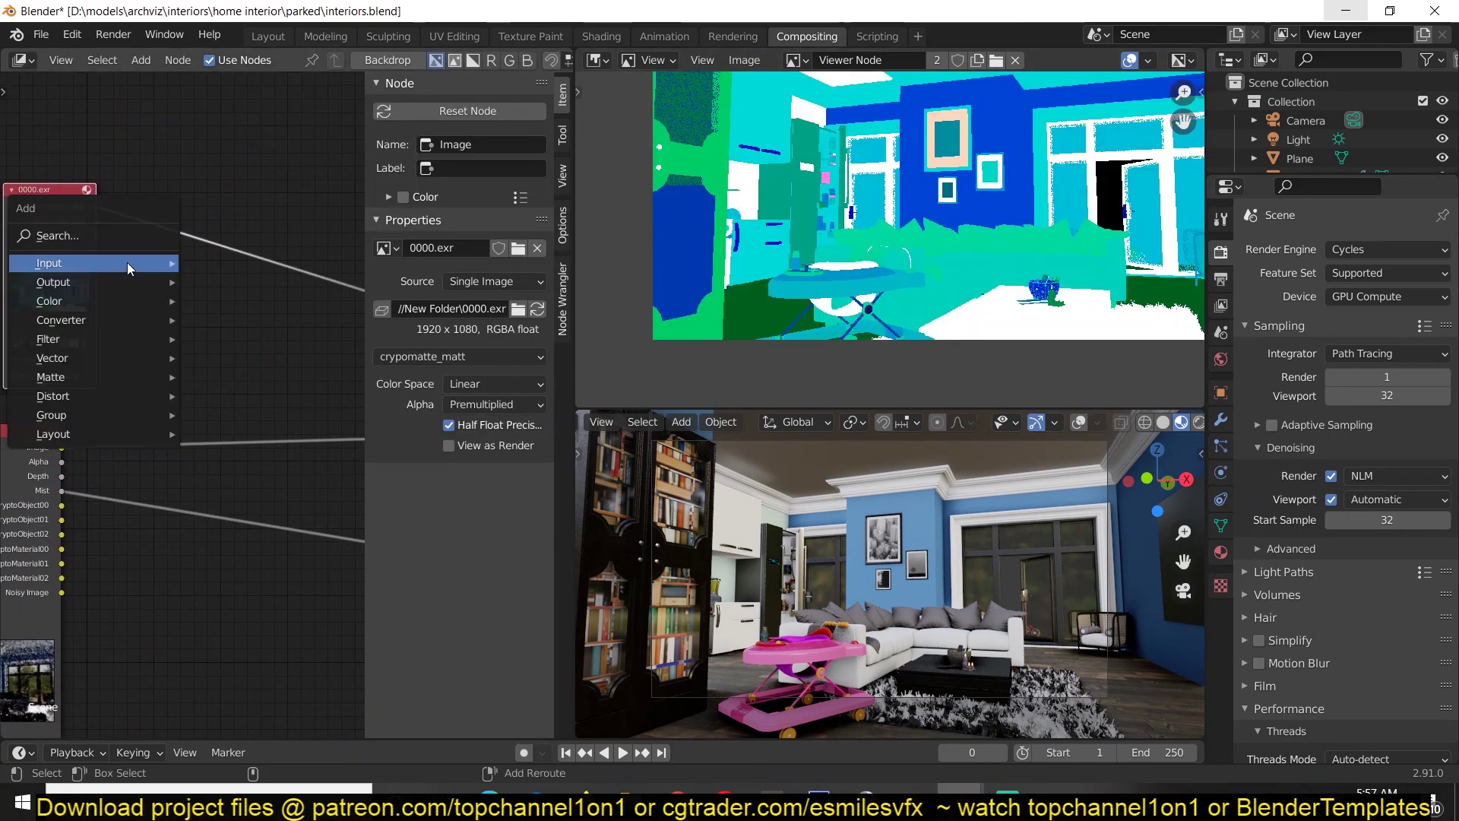
mouse_move(112, 320)
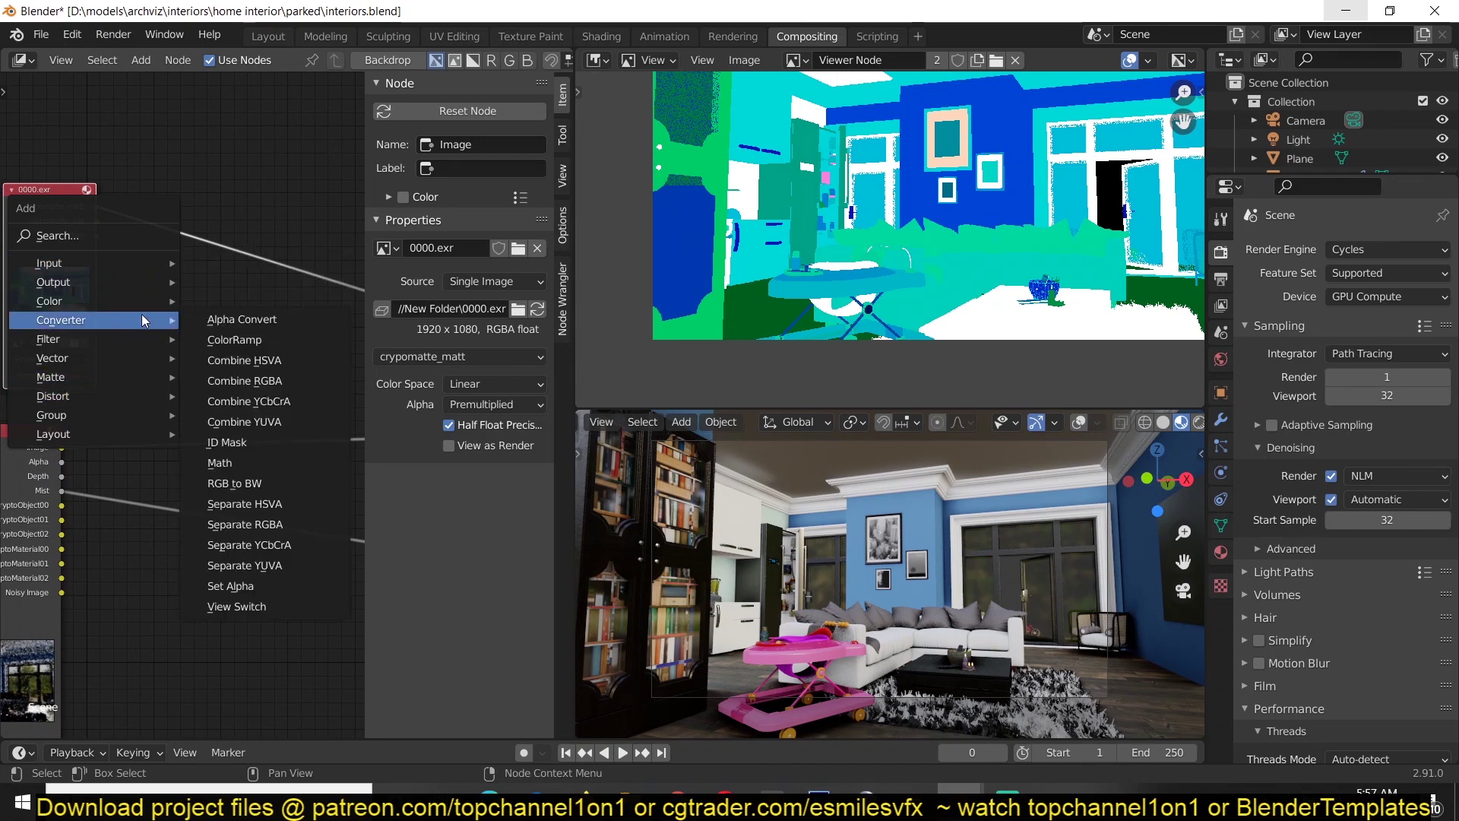
click(207, 327)
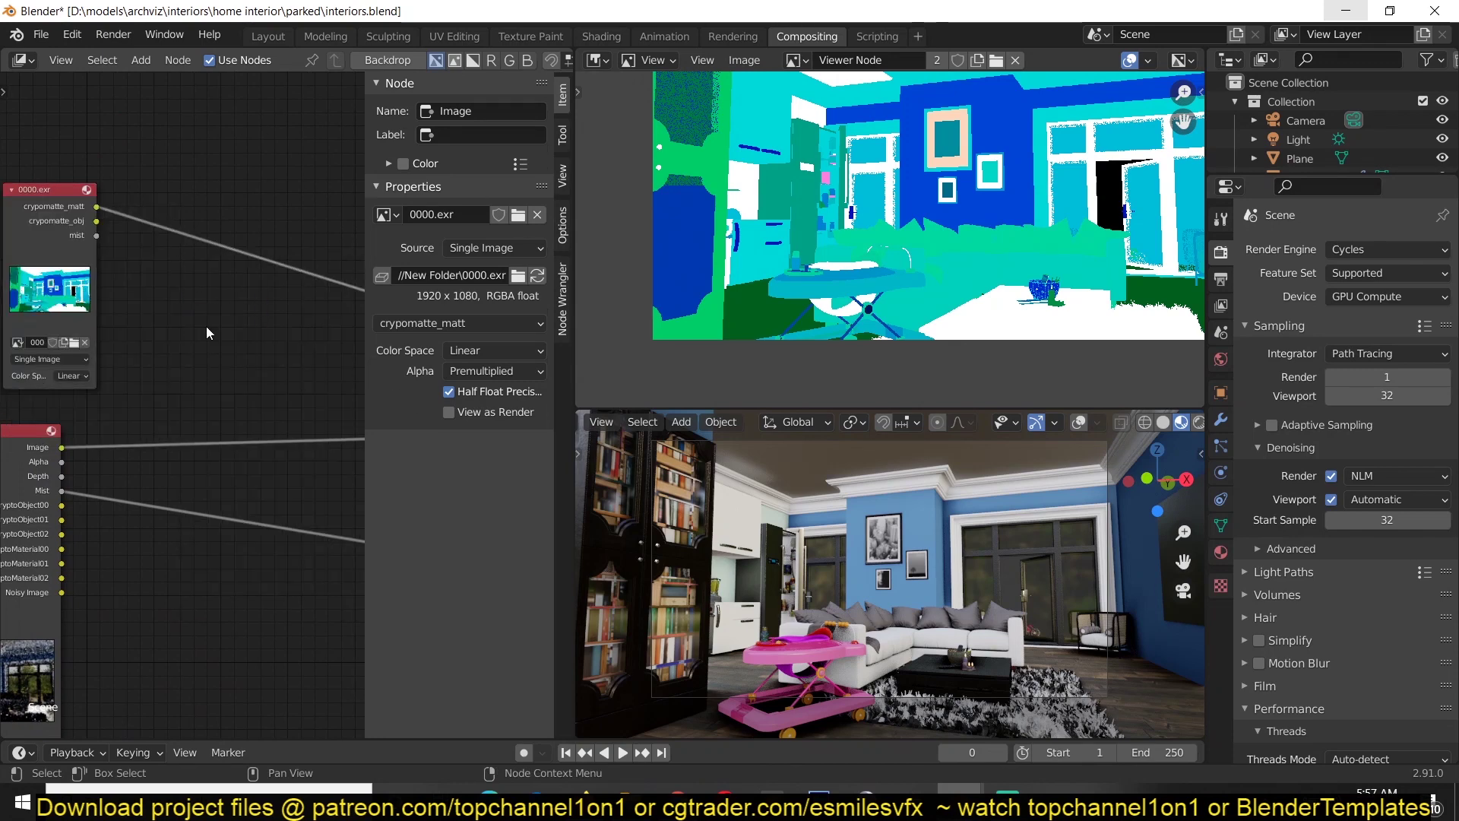
key(F3)
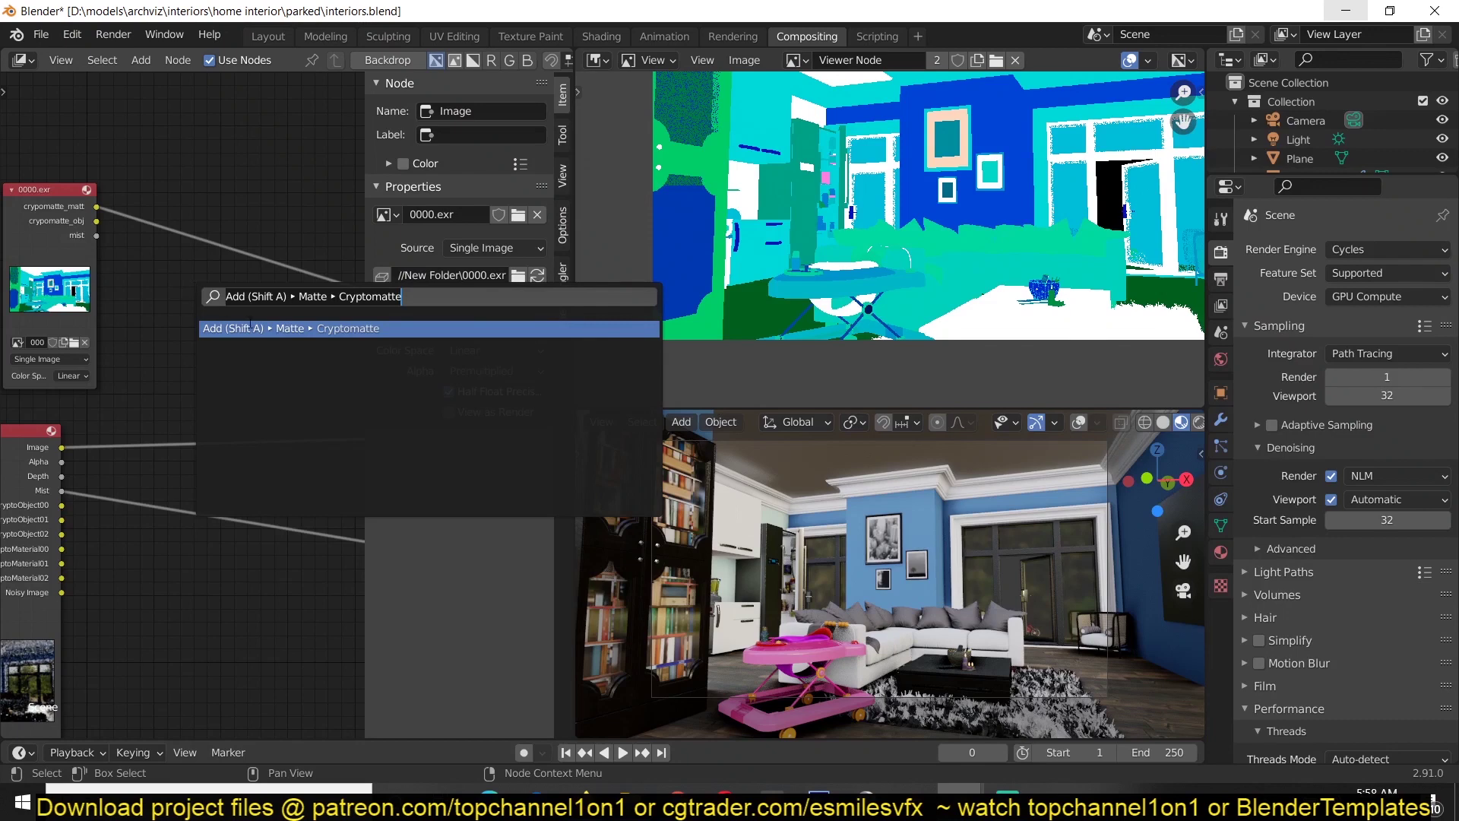
key(Return)
click(221, 288)
- Connect Render Layers Image to the Cryptomatte node's Image input, crypomatte_matt to Crypto 00 and crypomatte_obj to Crypto 01
scroll(220, 288, up, 2)
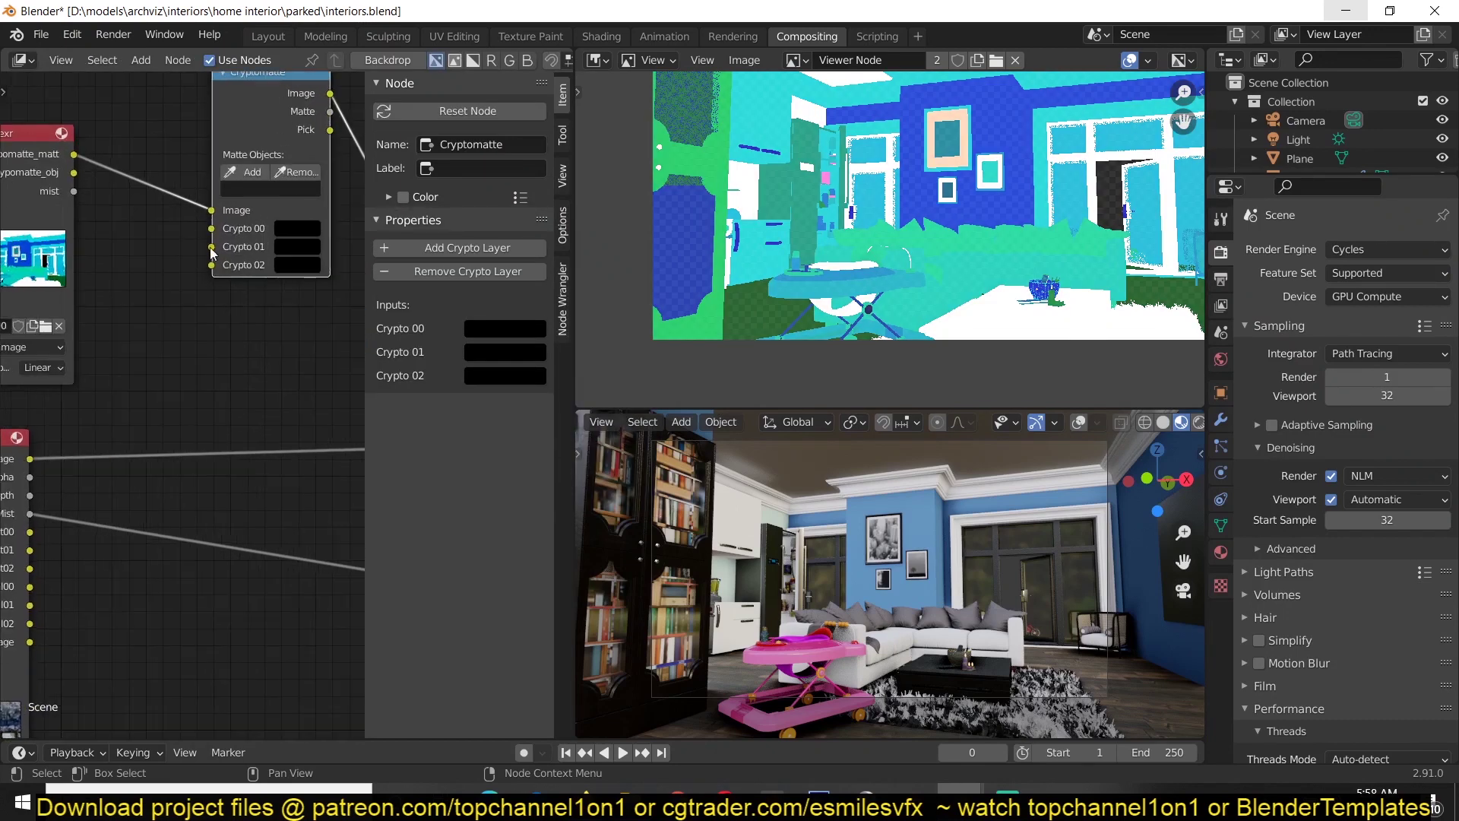
middle_drag(66, 214, 108, 225)
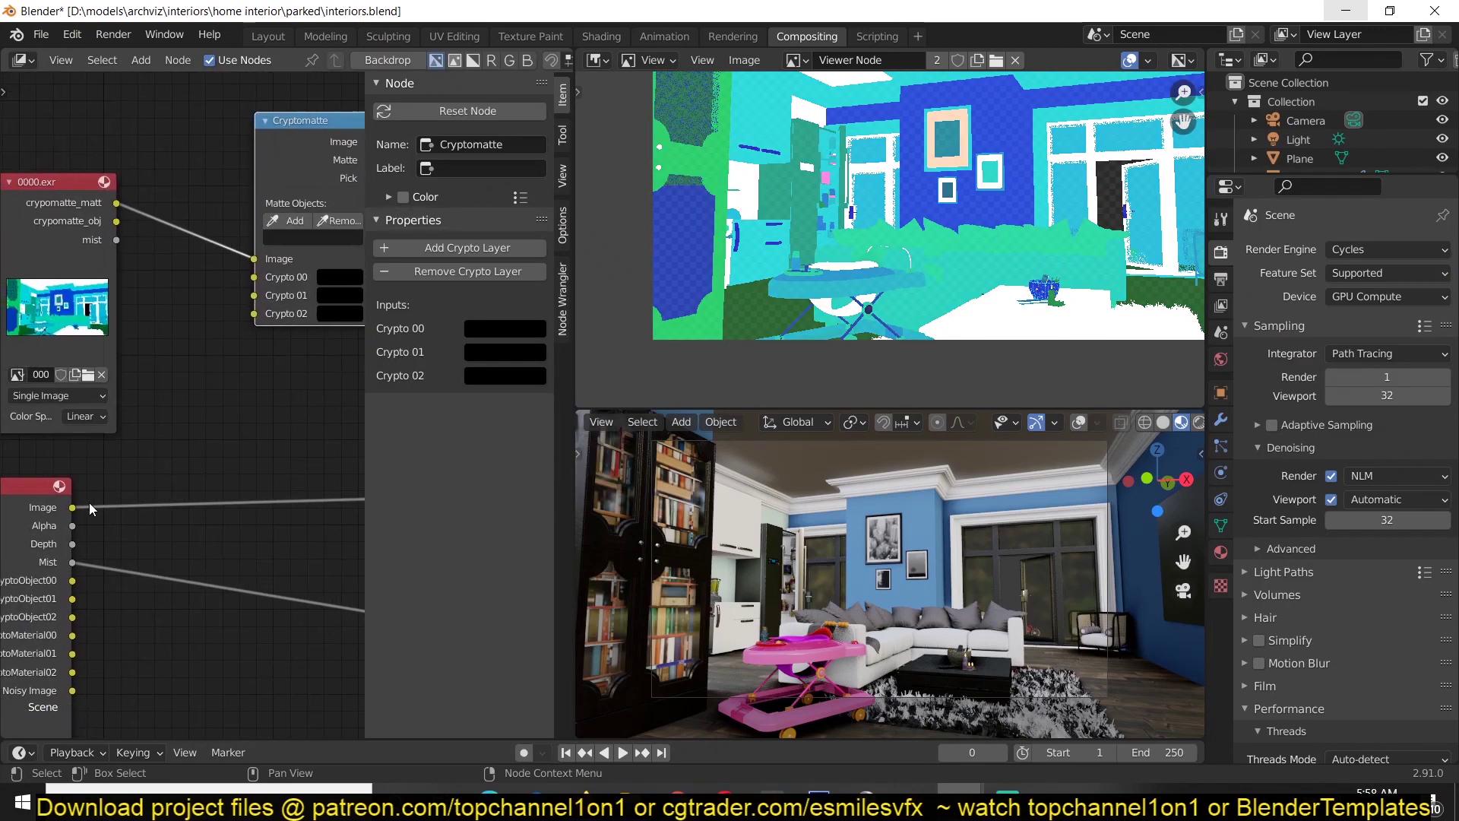
drag(72, 507, 255, 260)
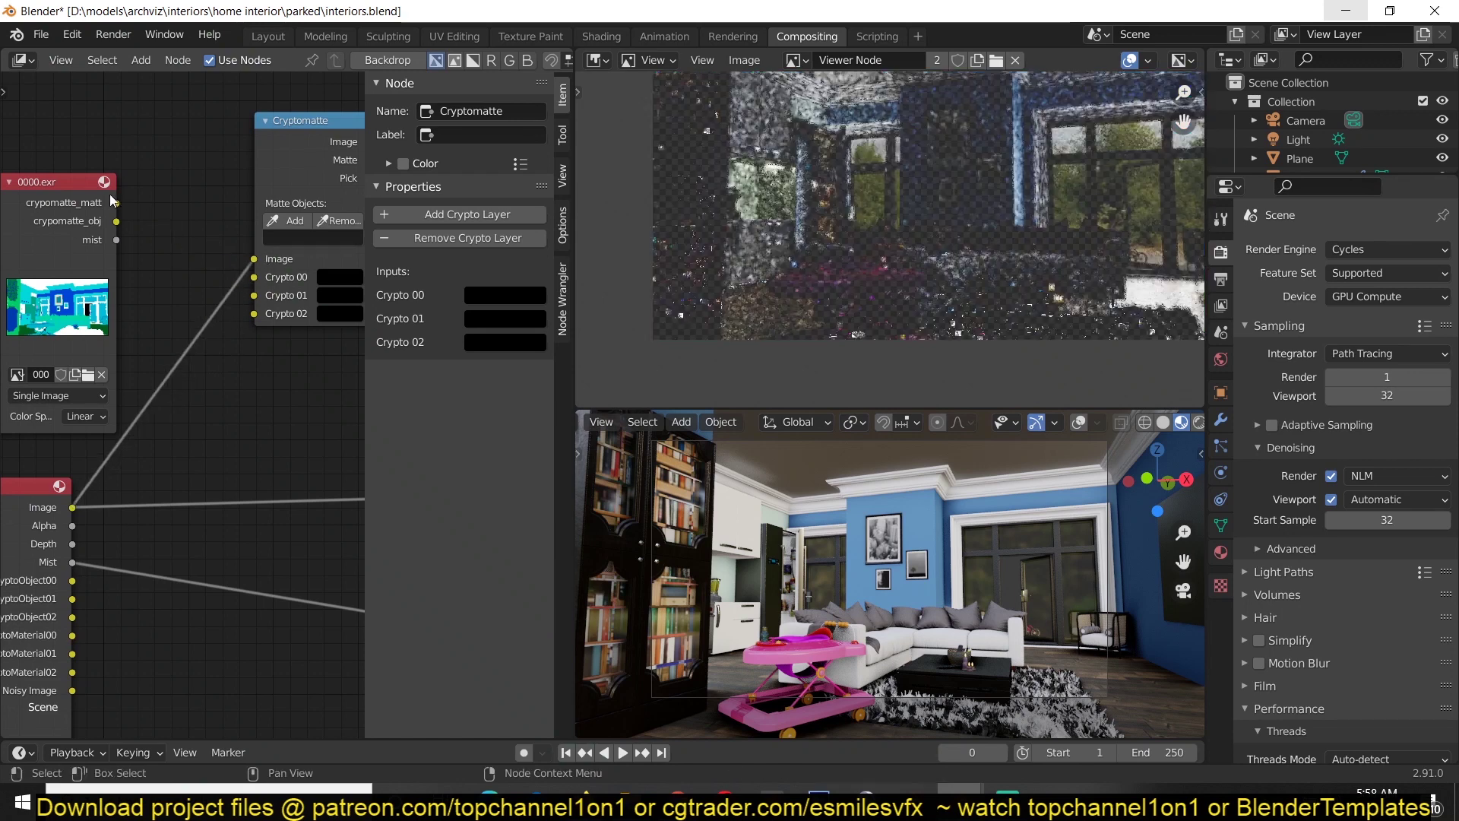
drag(117, 203, 255, 277)
drag(116, 221, 254, 295)
middle_drag(221, 365, 145, 401)
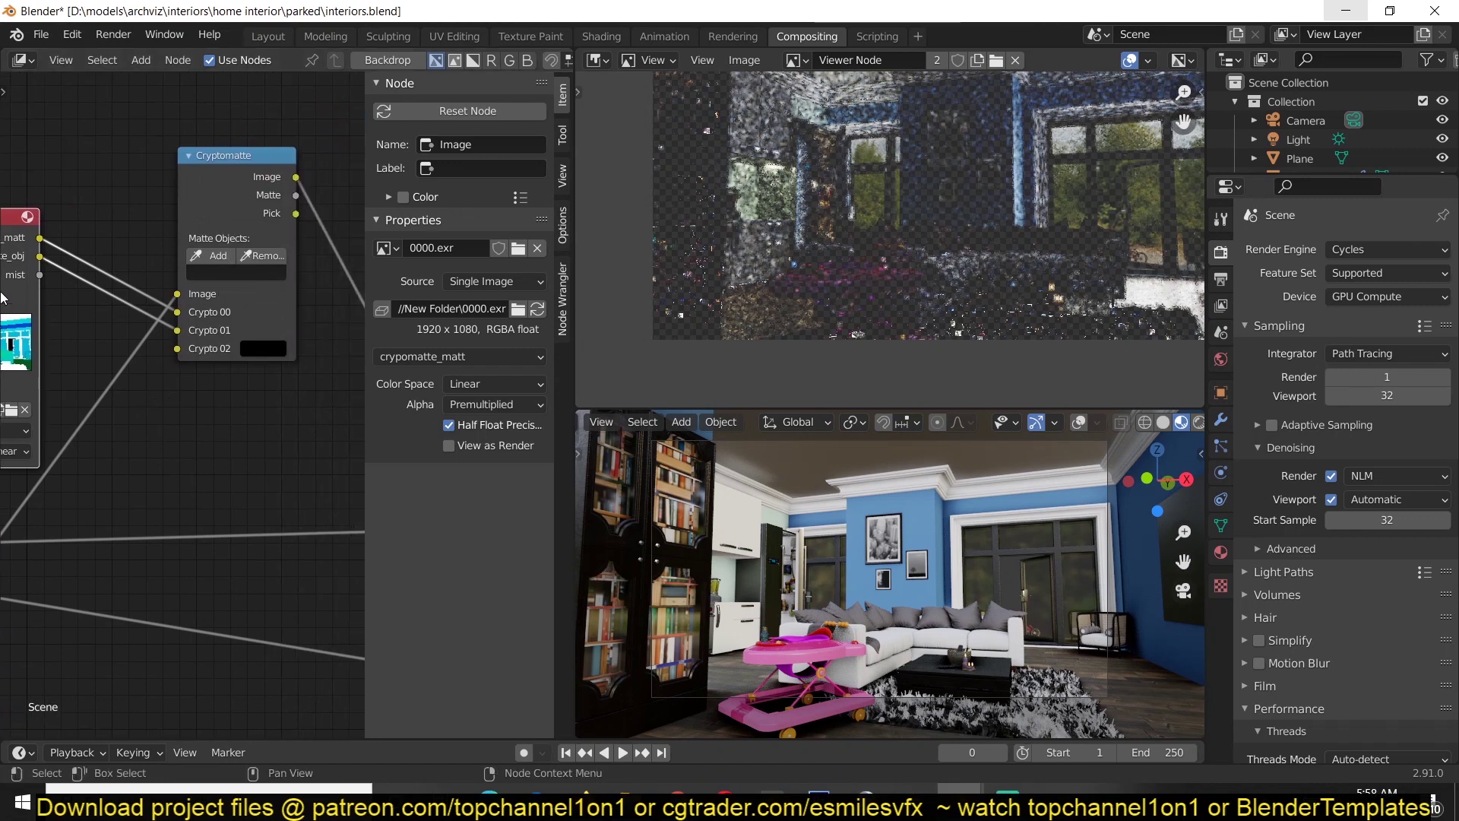
- Preview the Cryptomatte node's Pick output in the Viewer and disconnect crypomatte_obj from Crypto 01
middle_drag(239, 203, 254, 206)
ctrl+shift+click(254, 206)
ctrl+shift+click(254, 206)
middle_drag(281, 299, 244, 318)
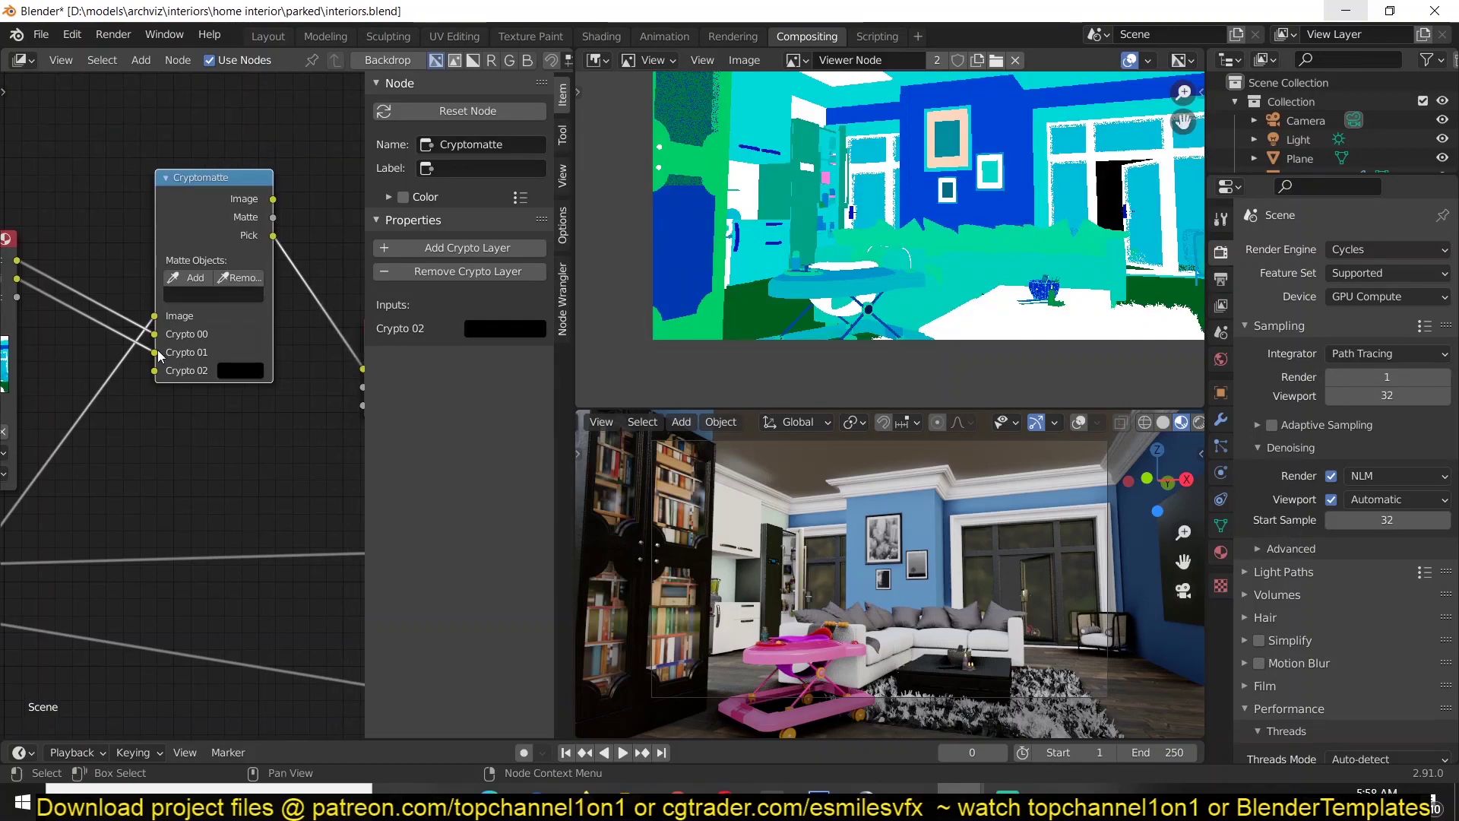
drag(158, 349, 122, 361)
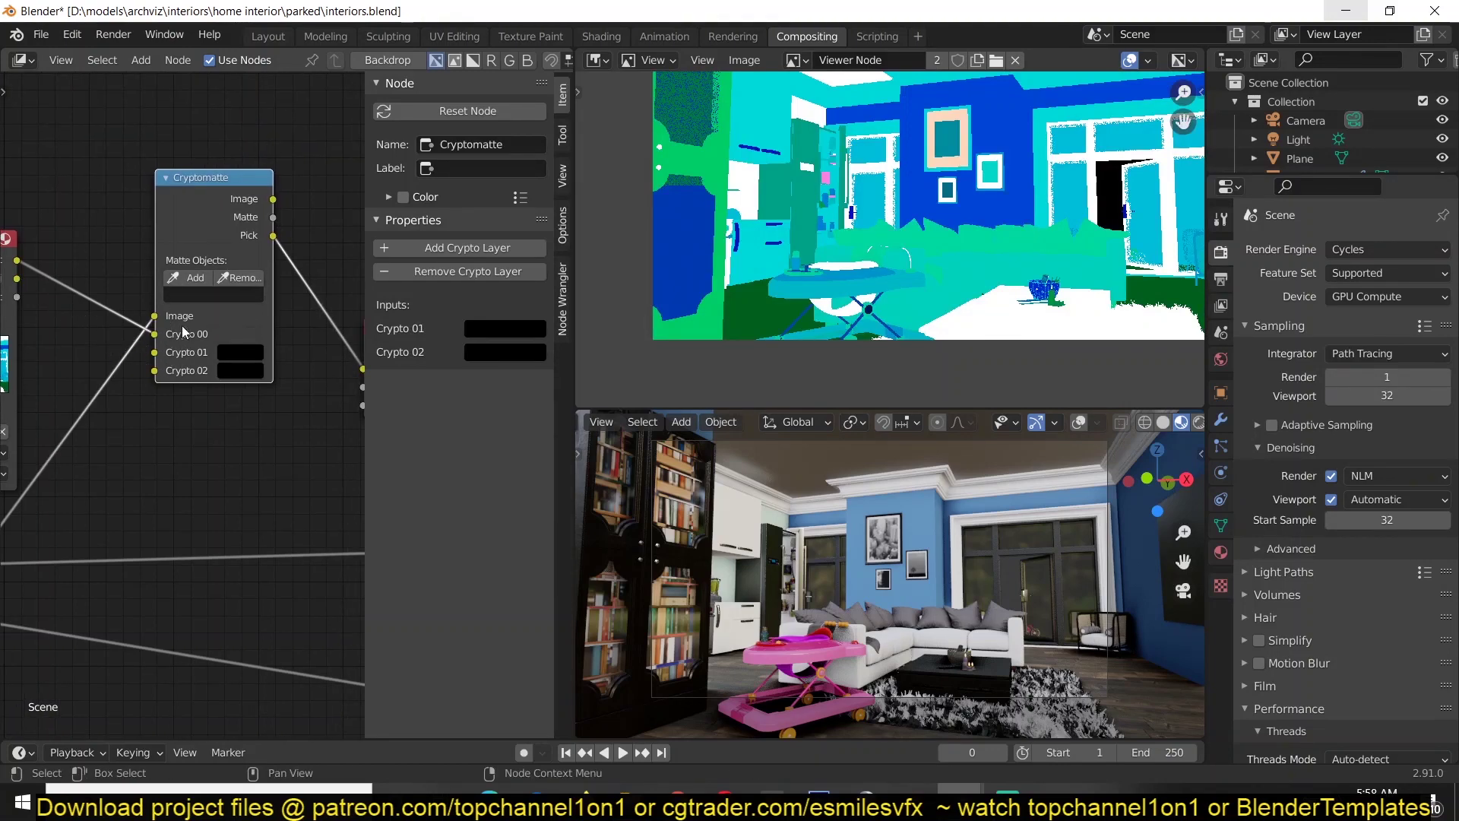
- Add the baby walker's tray to the Cryptomatte selection by sampling it in the Pick preview, and view the Matte output
click(190, 278)
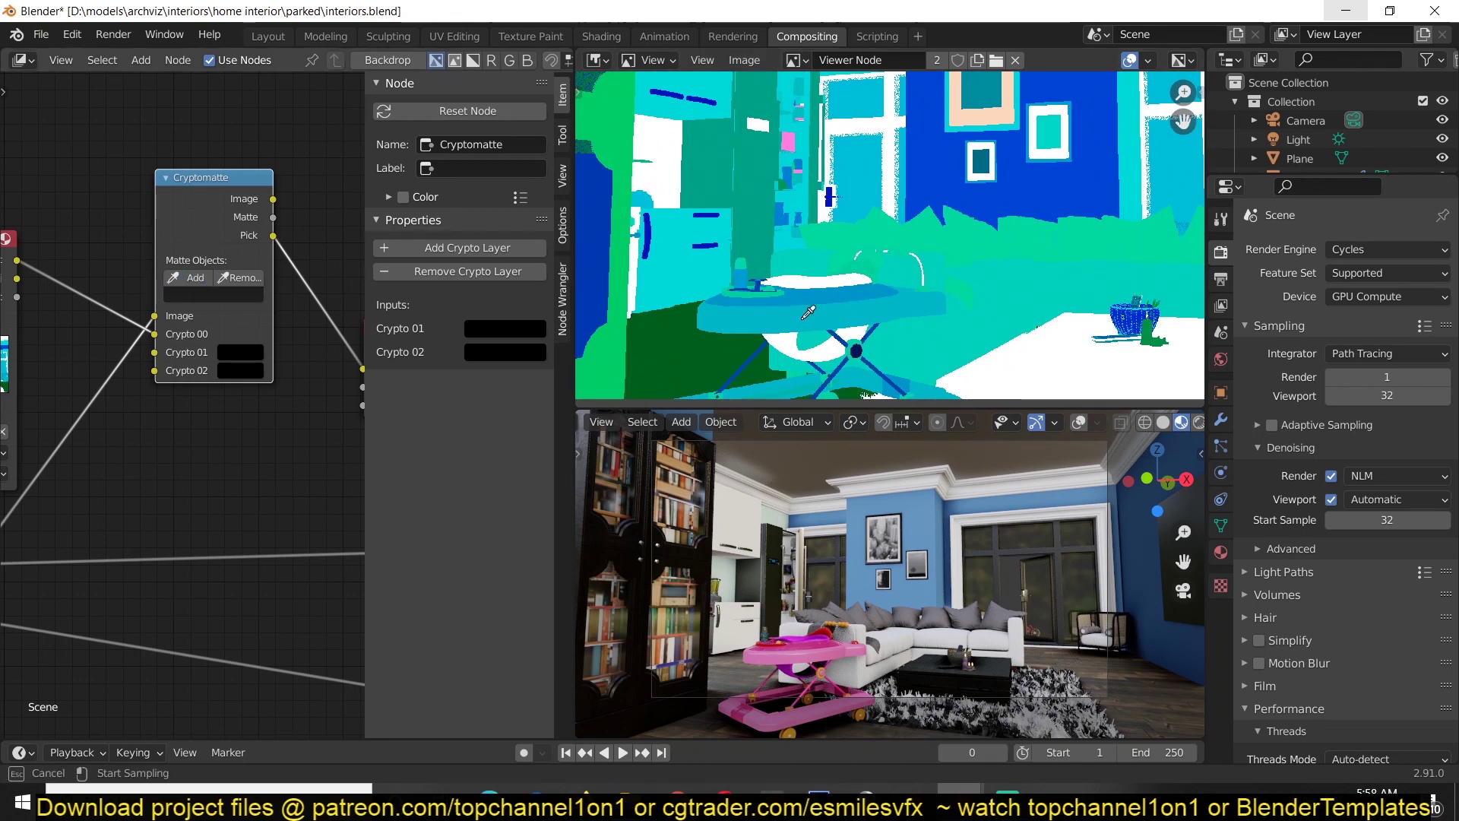
click(838, 310)
ctrl+shift+click(272, 219)
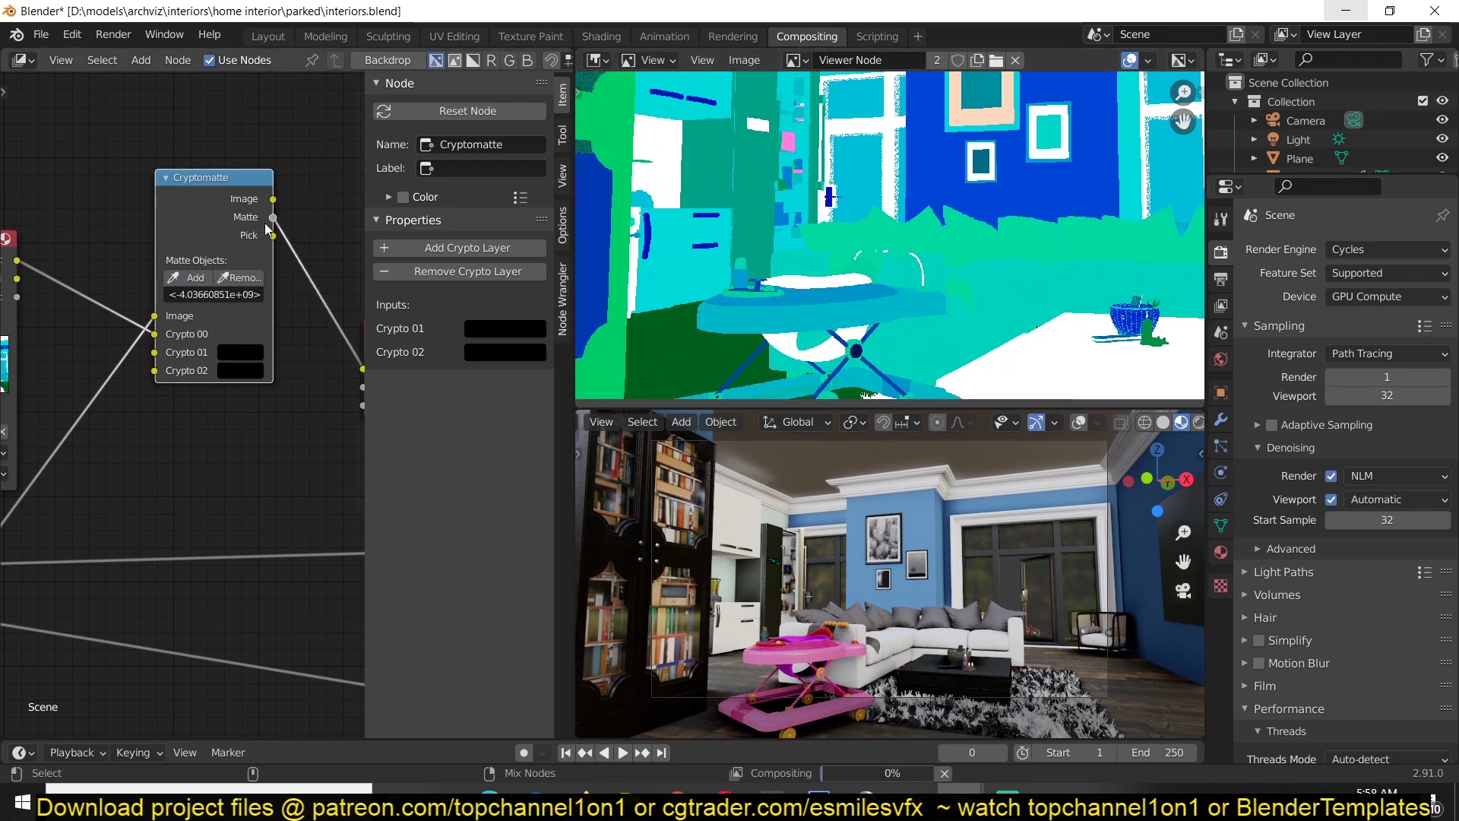
scroll(777, 365, down, 1)
middle_drag(776, 365, 851, 287)
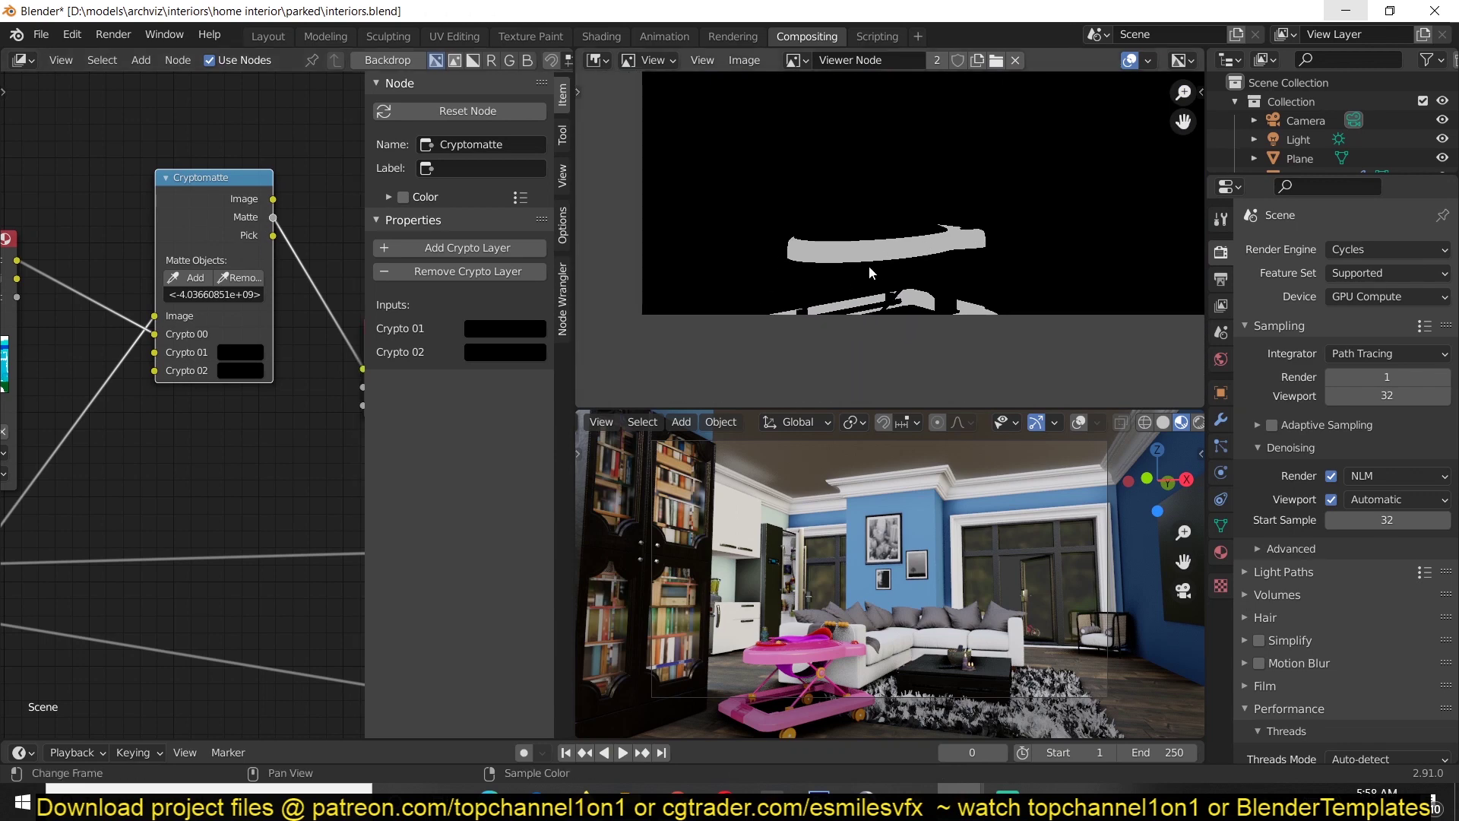
- Return the Viewer to the Pick output and clear the Cryptomatte node's matte objects entry
ctrl+shift+click(232, 263)
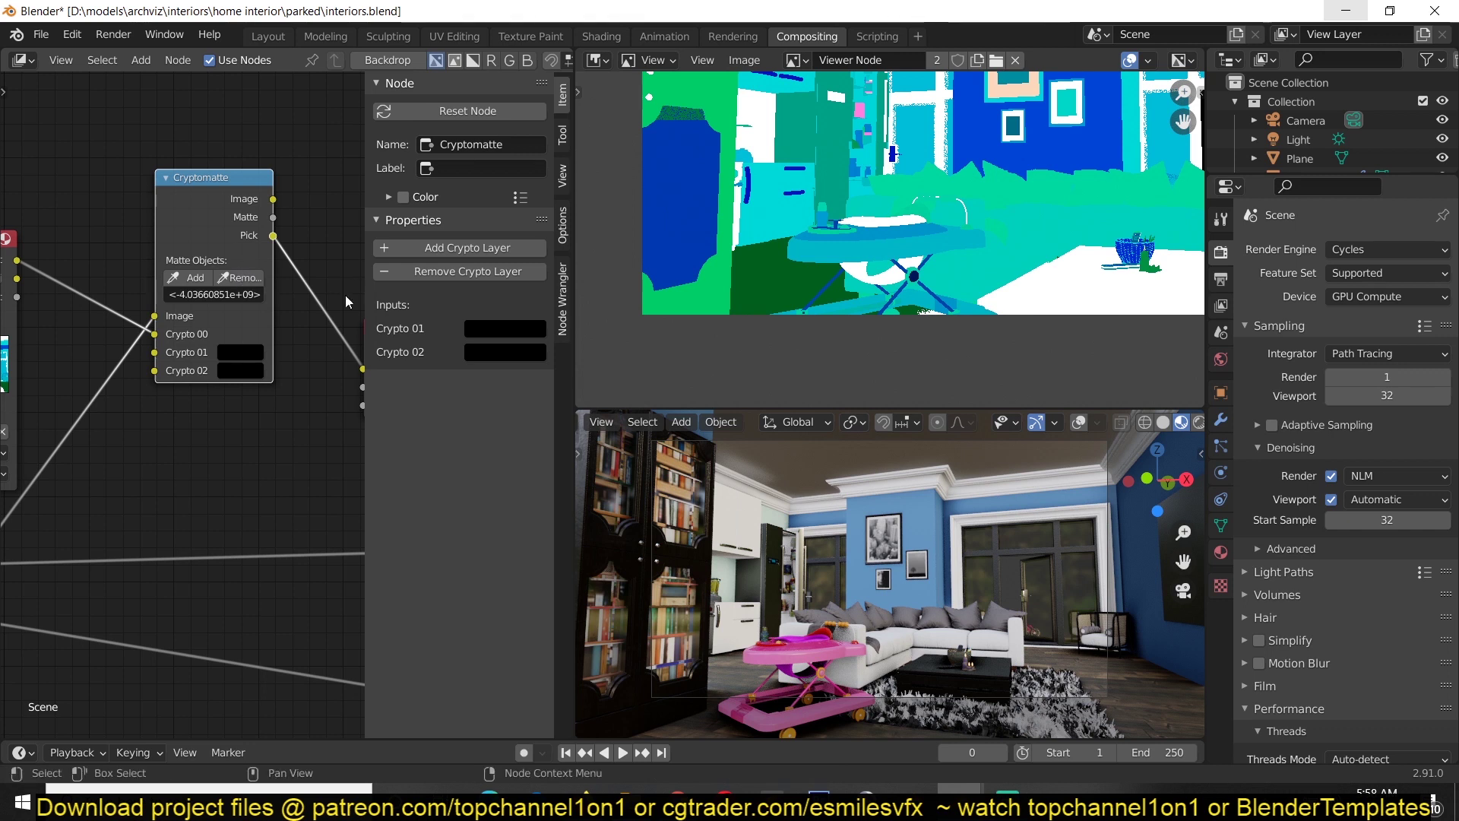
click(248, 294)
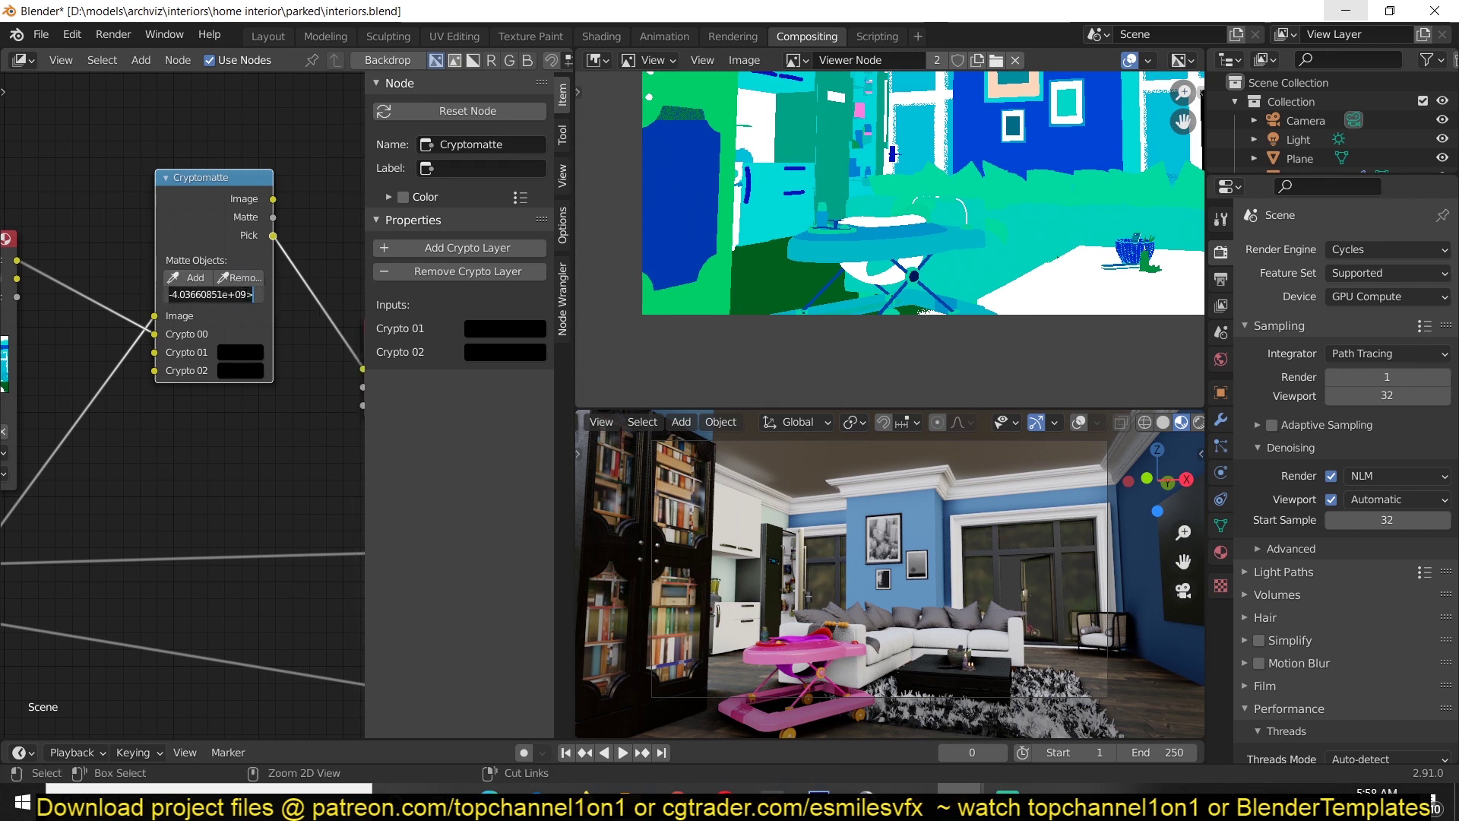
key(BackSpace)
key(Return)
- Add the sofa cushions to the Cryptomatte selection by sampling them, preview the Matte output, and move the Viewer node slightly up
click(199, 278)
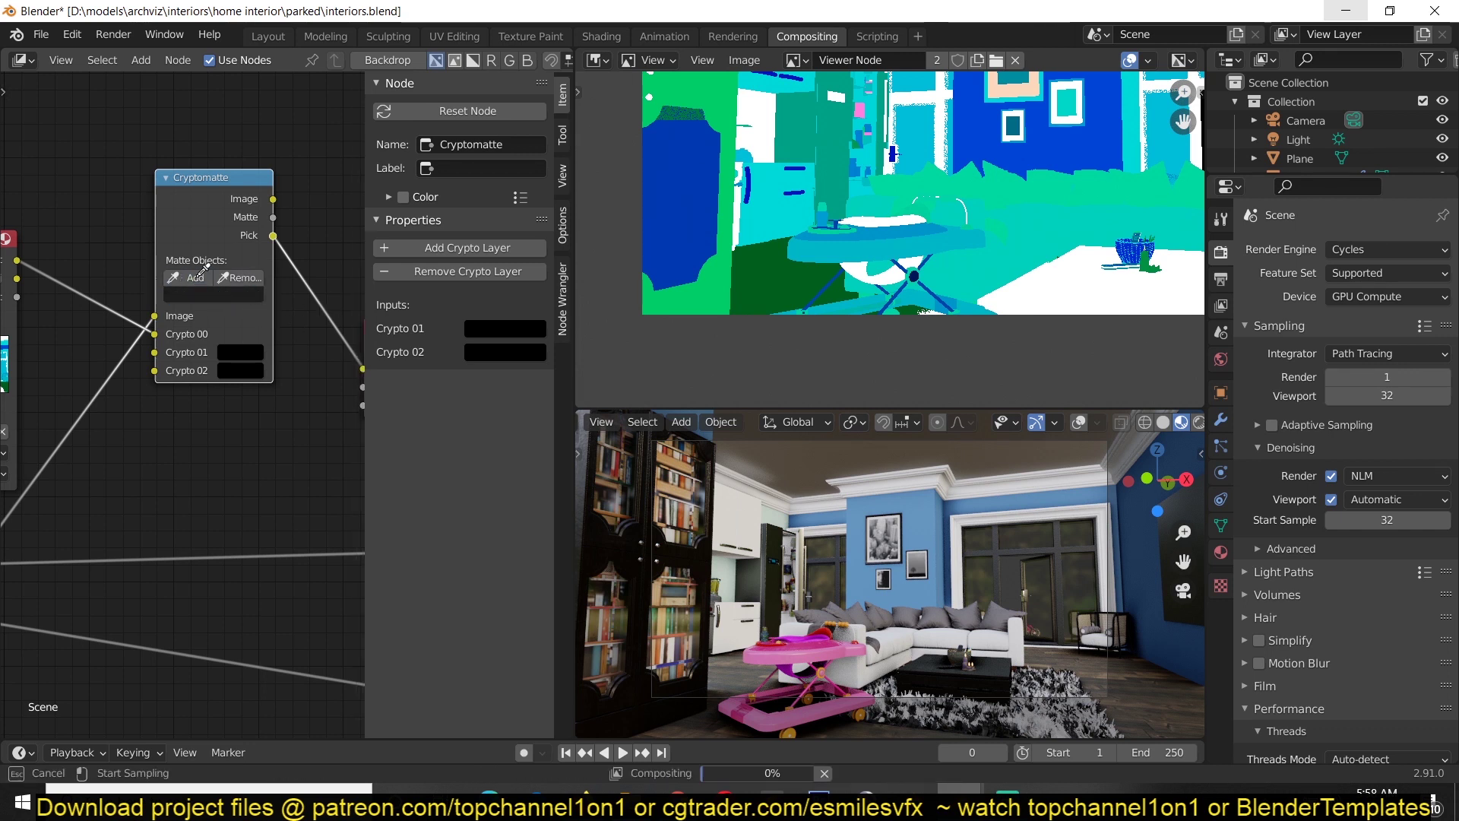
click(1008, 187)
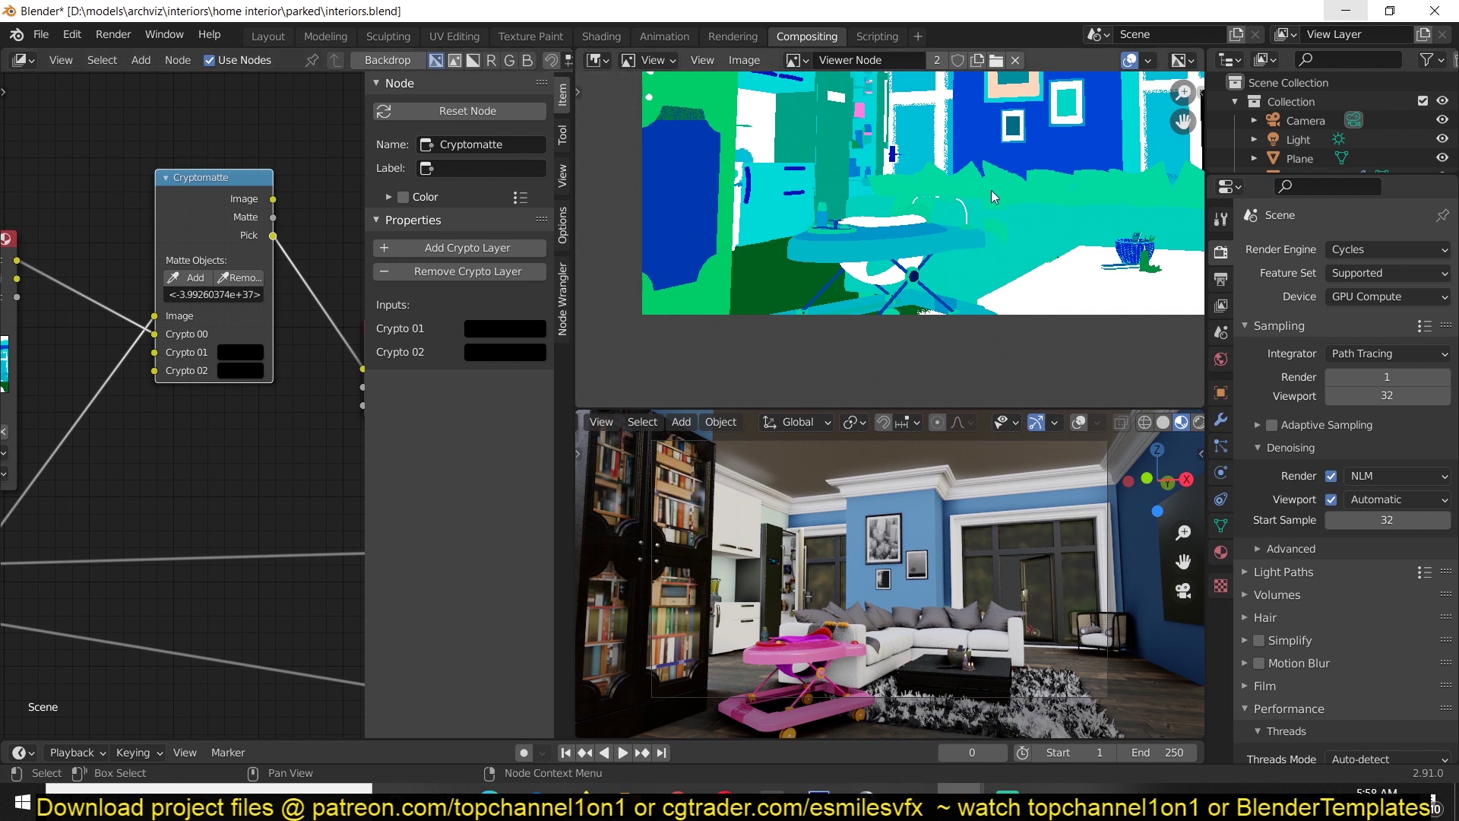
ctrl+shift+click(272, 218)
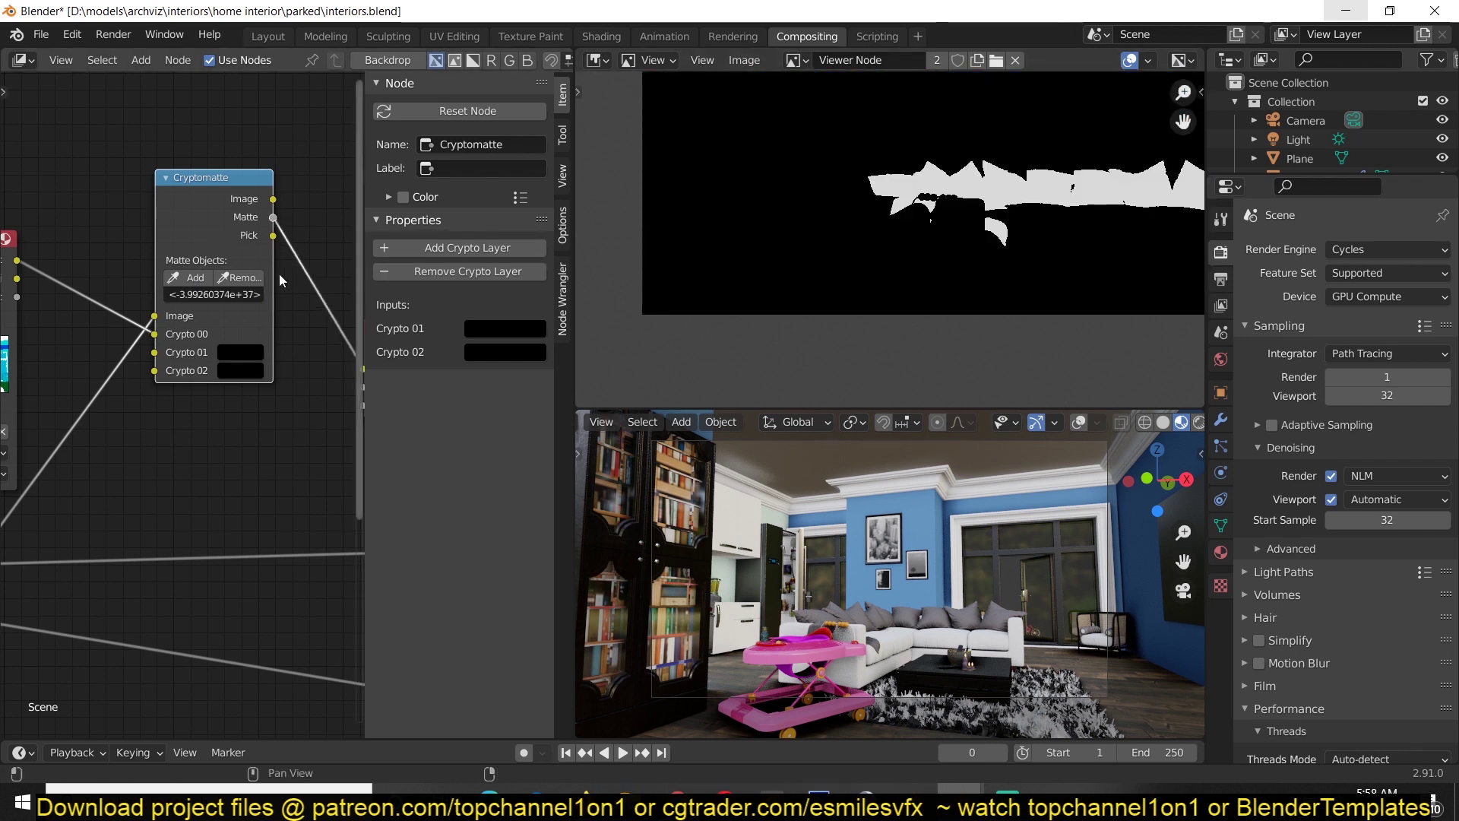
middle_drag(965, 221, 952, 239)
middle_drag(237, 275, 207, 286)
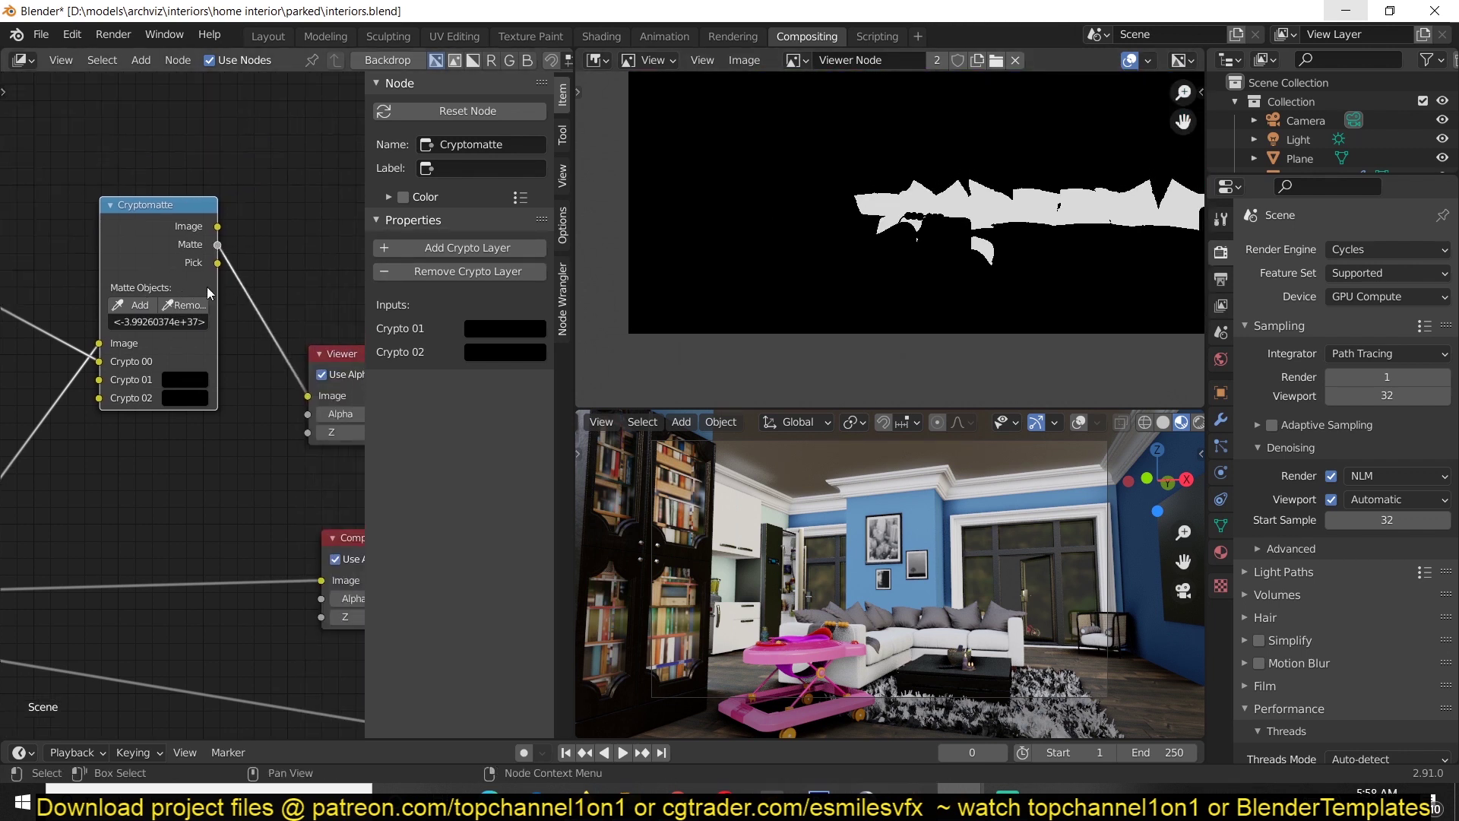
drag(327, 357, 338, 323)
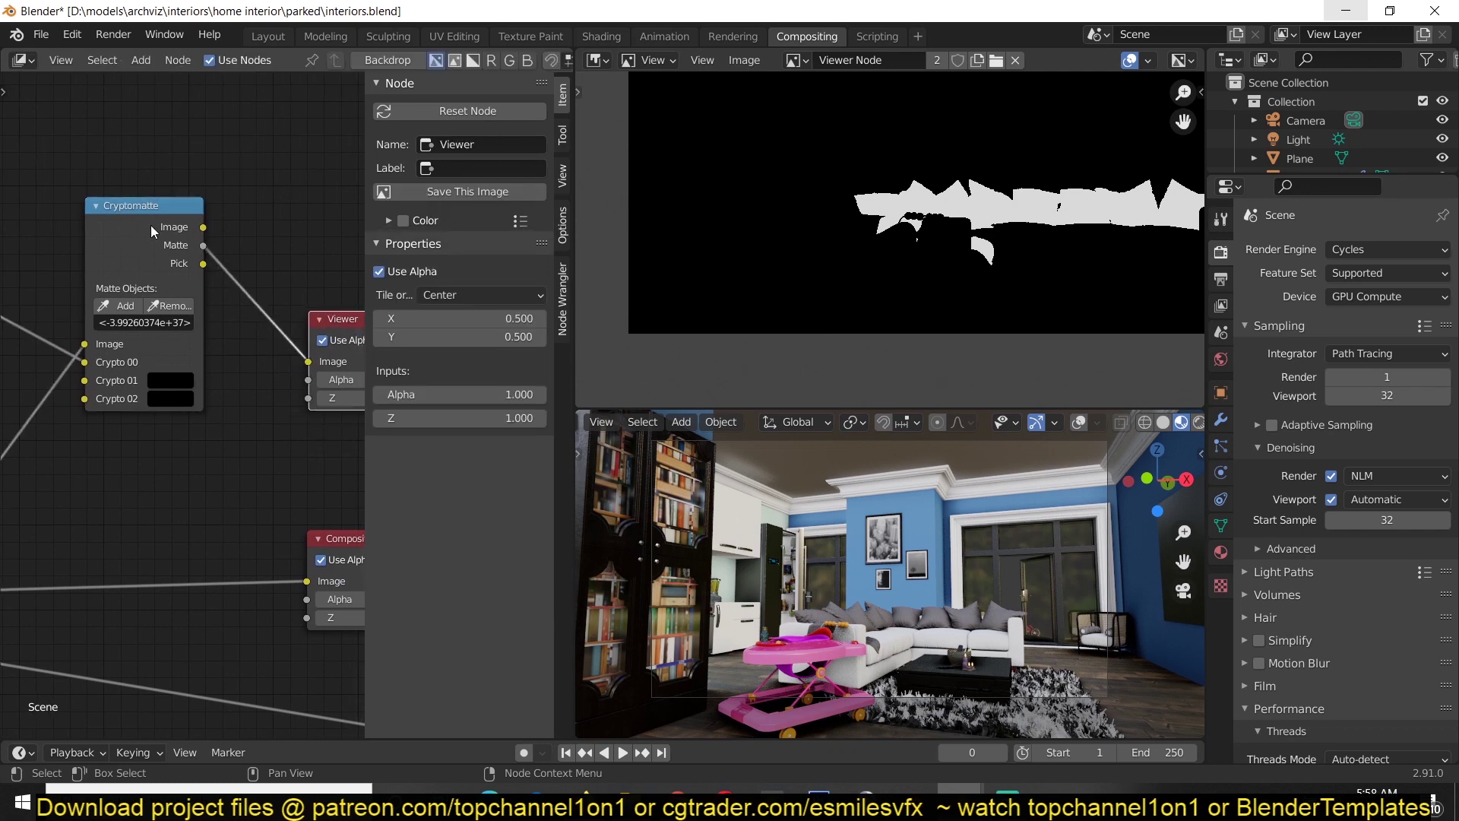
- Move the Cryptomatte node away from the Viewer and add an Alpha Convert node in the space above and between them
drag(152, 228, 62, 291)
key(shift+a)
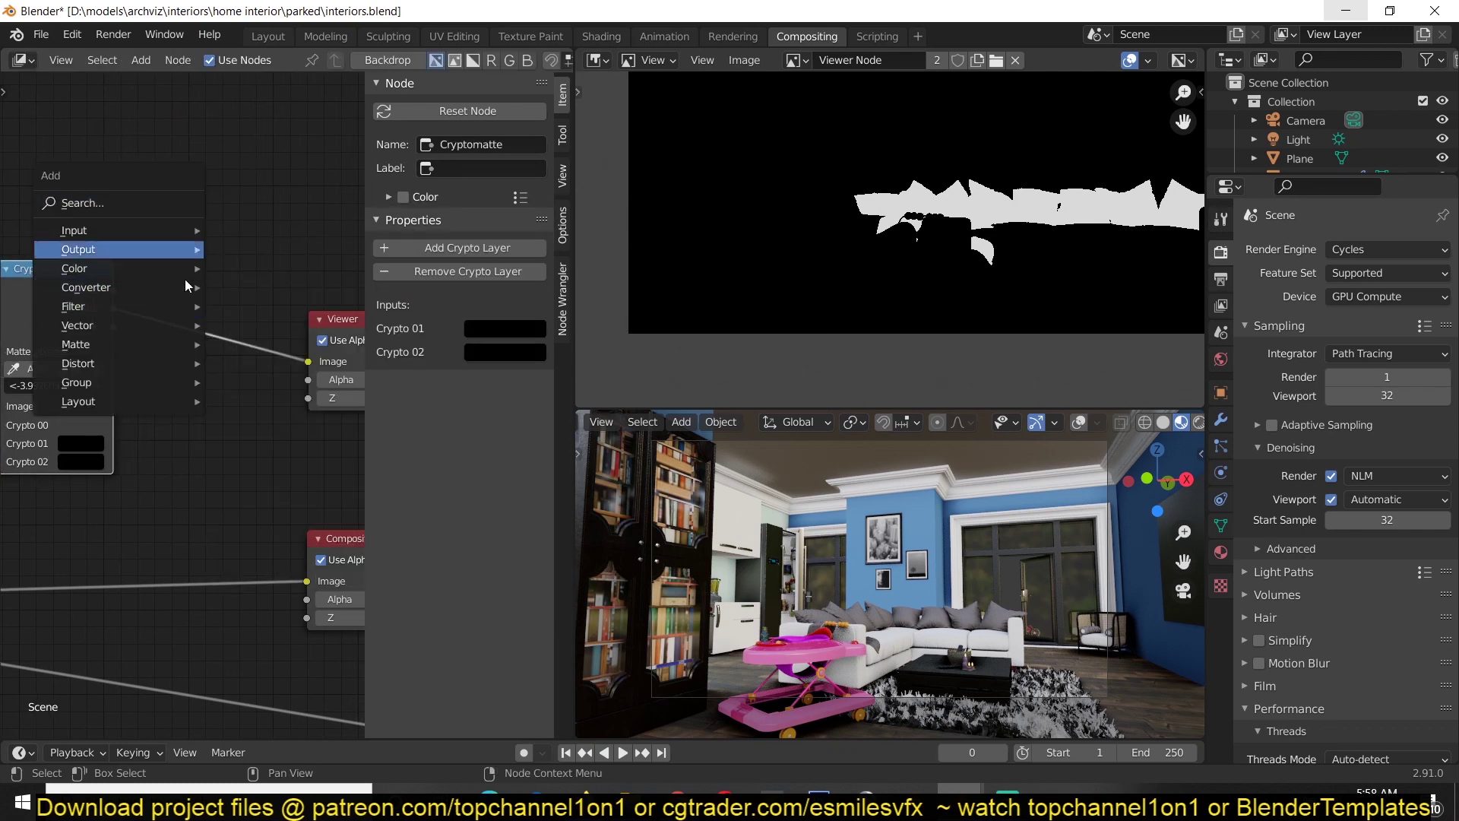
key(Escape)
key(F3)
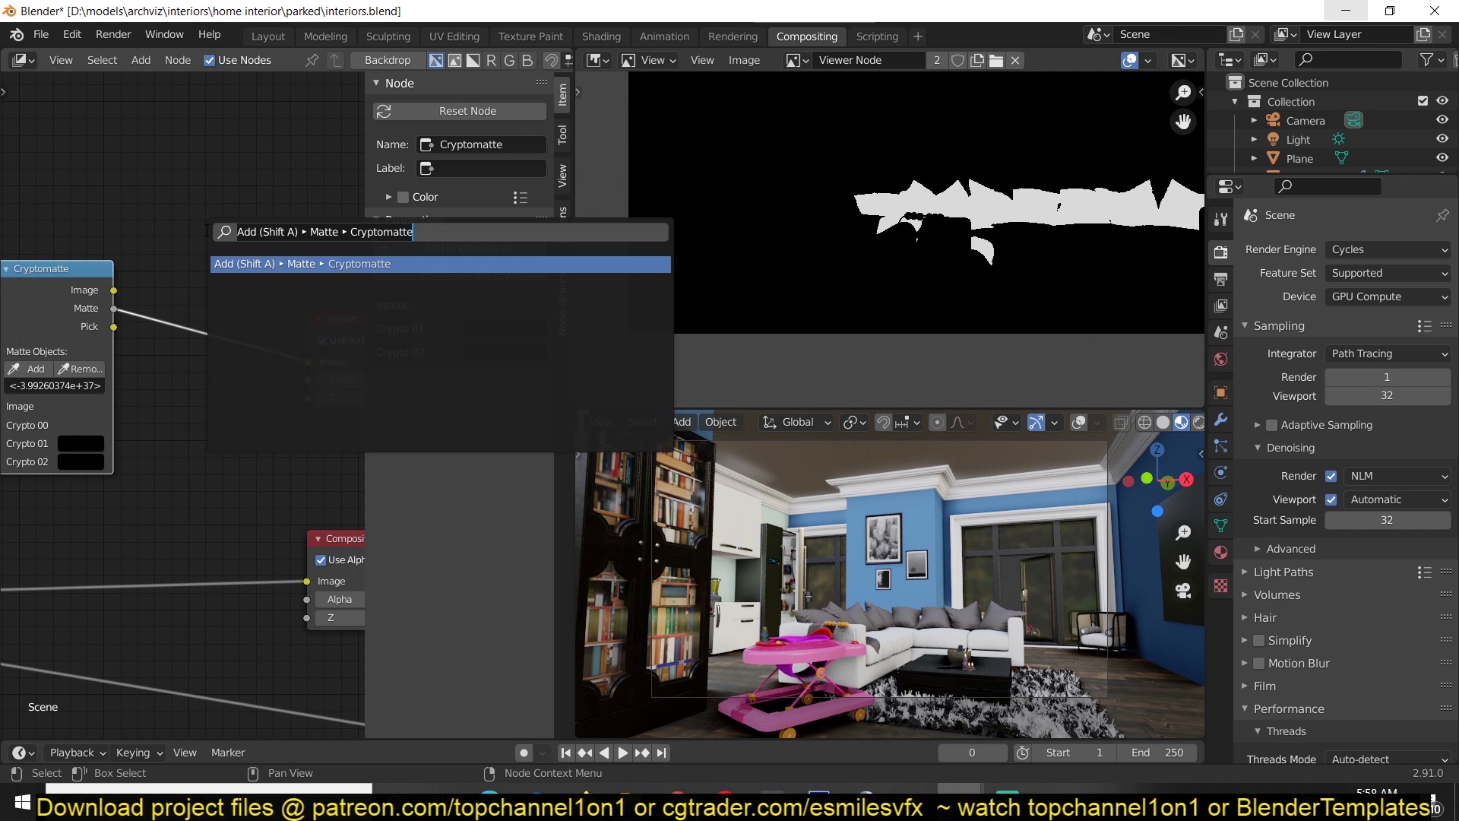
text(alph)
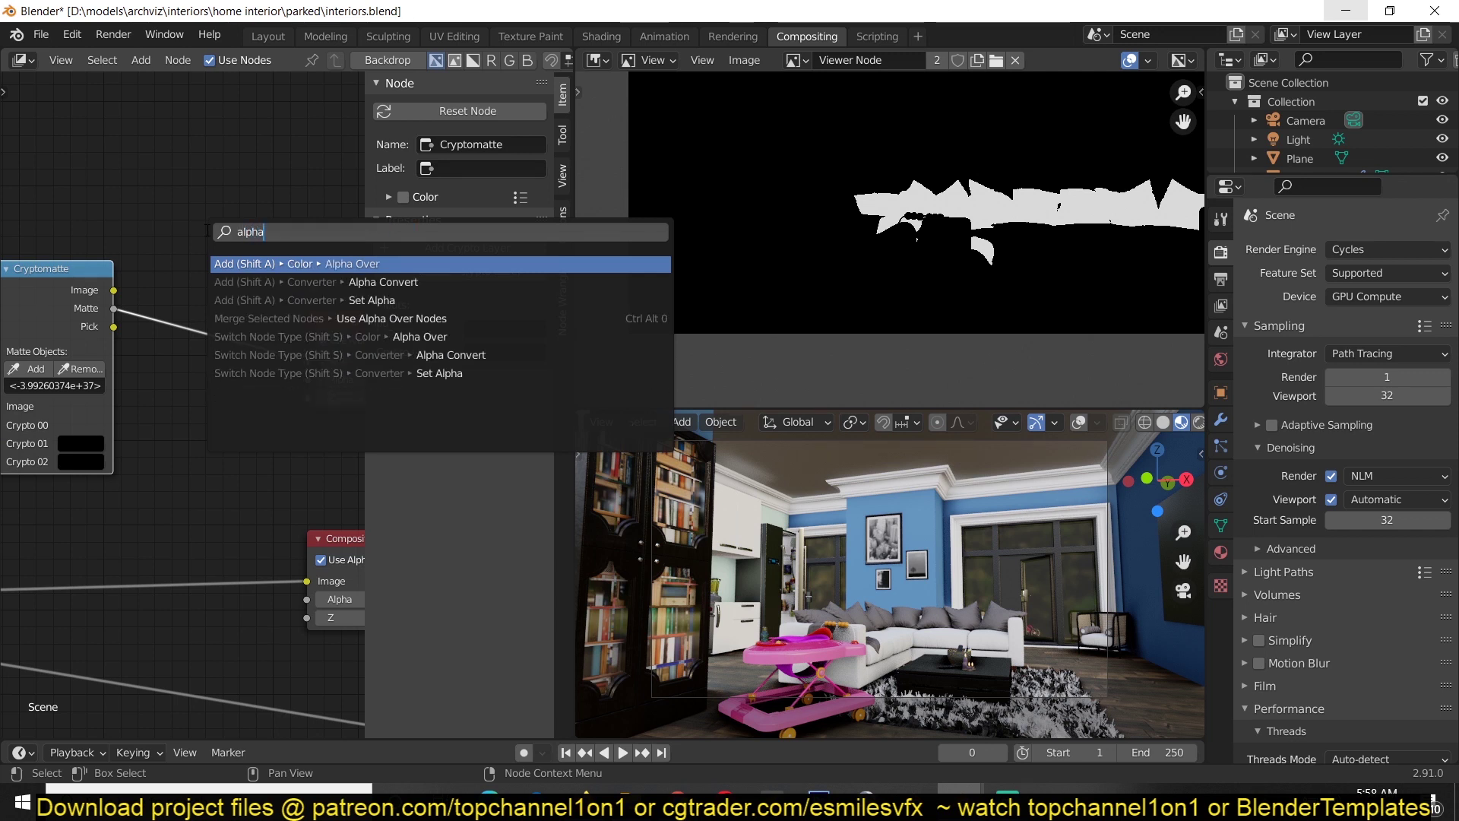
text(a)
click(338, 282)
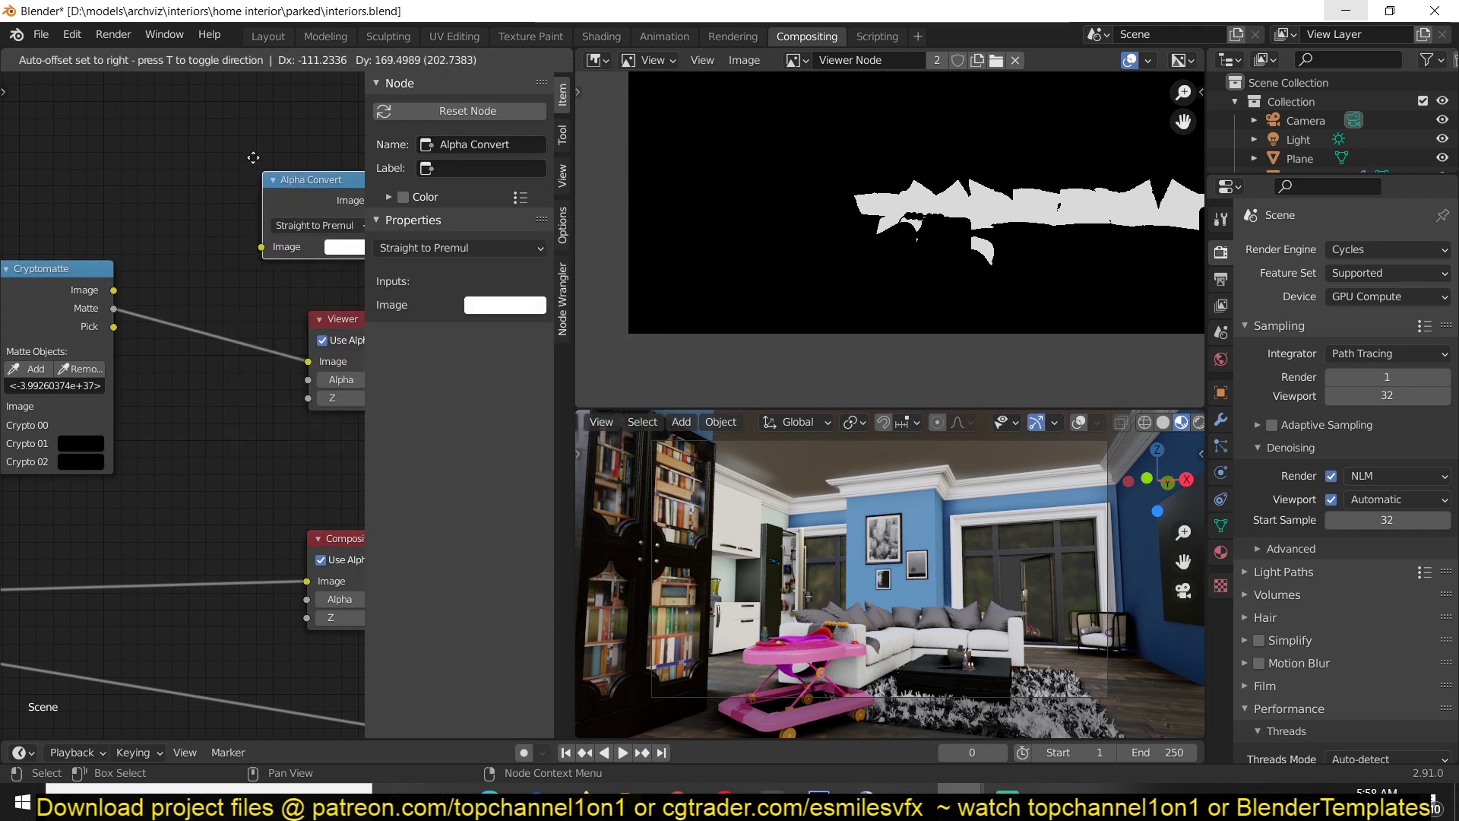
click(223, 199)
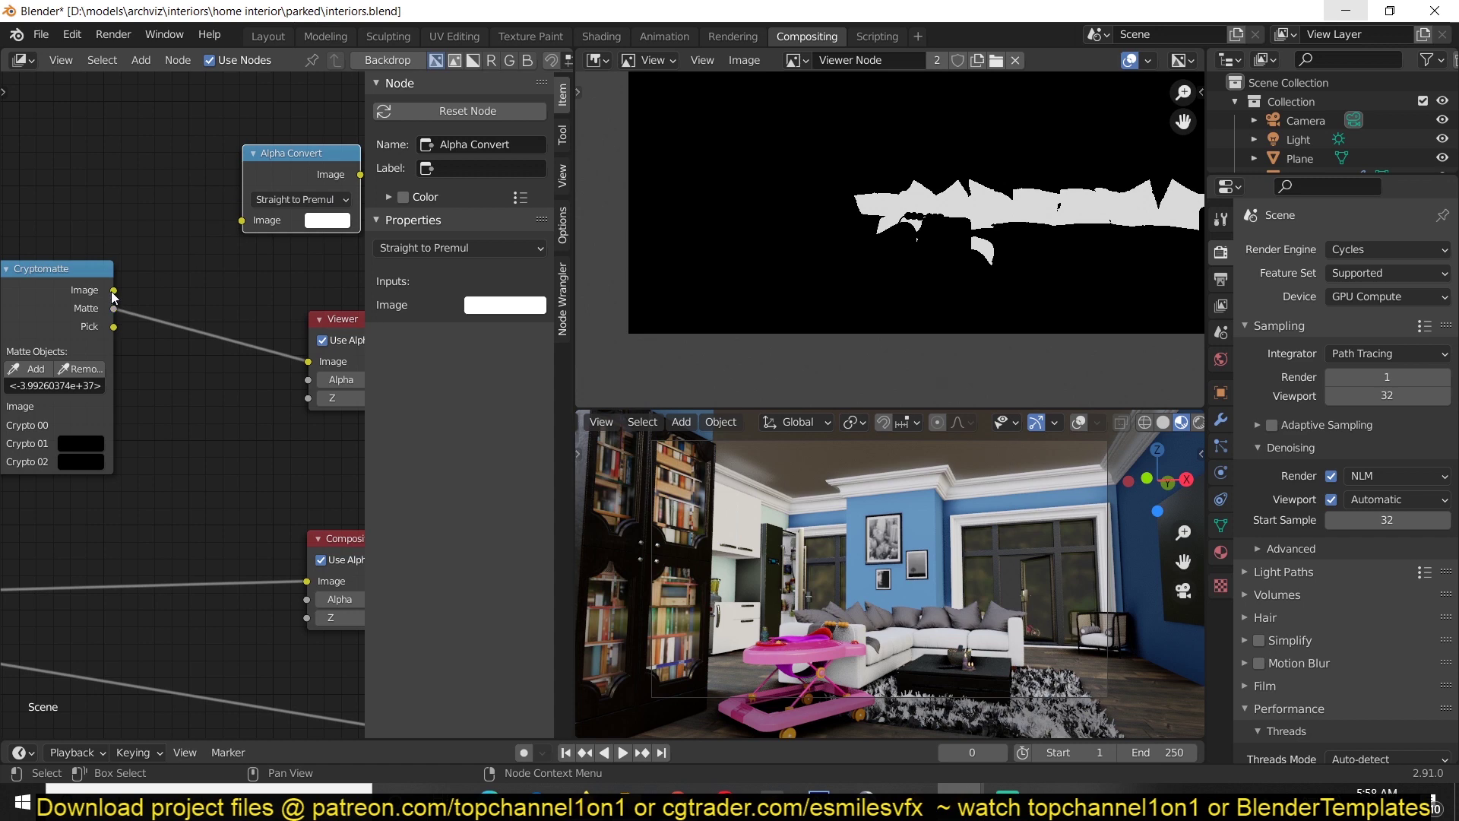
- Feed the Cryptomatte Image output into Alpha Convert, preview its result in the Viewer, and place the node closer to Cryptomatte
drag(114, 292, 242, 220)
ctrl+shift+click(340, 193)
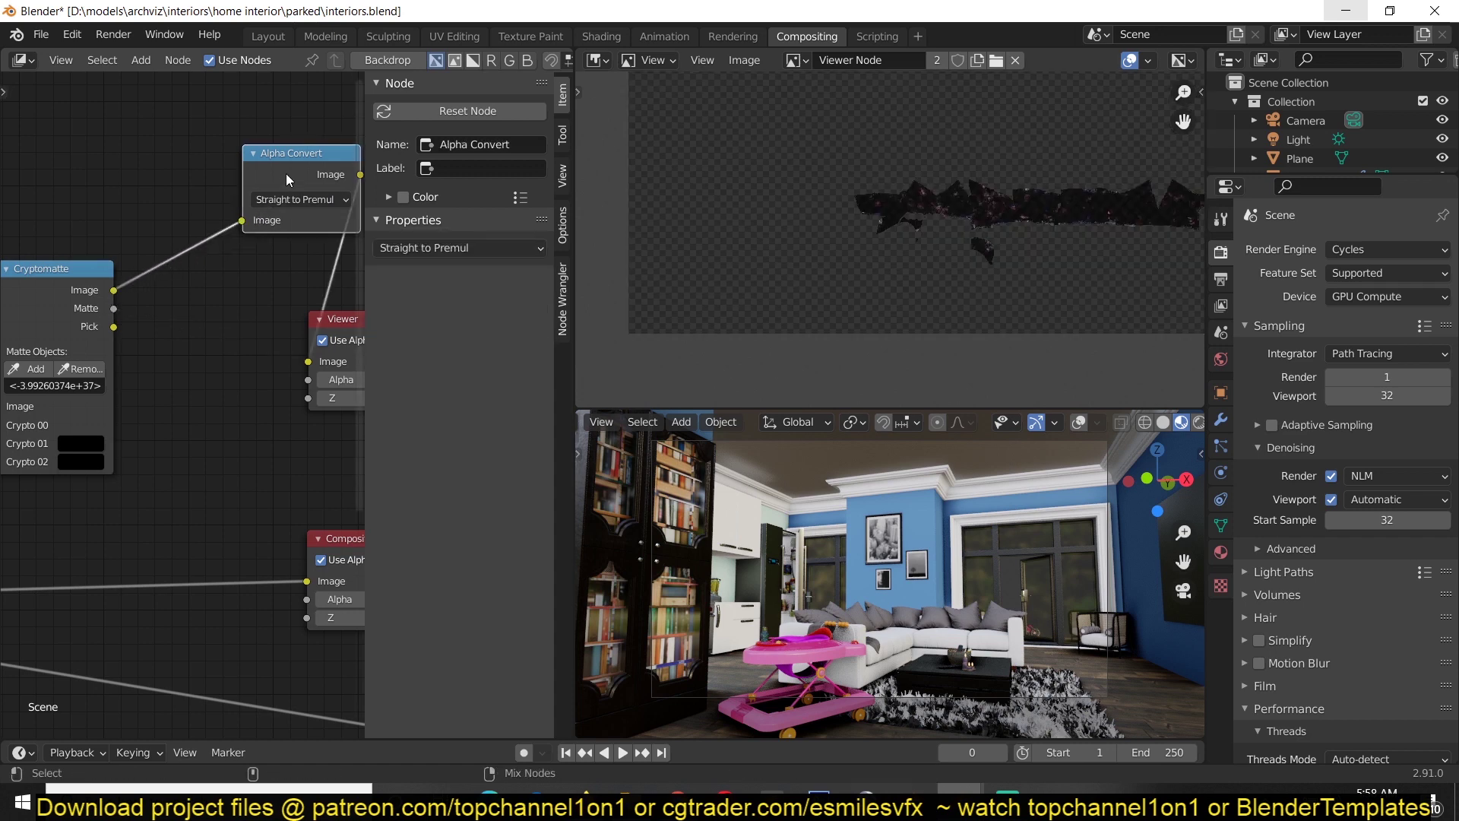
scroll(928, 295, up, 3)
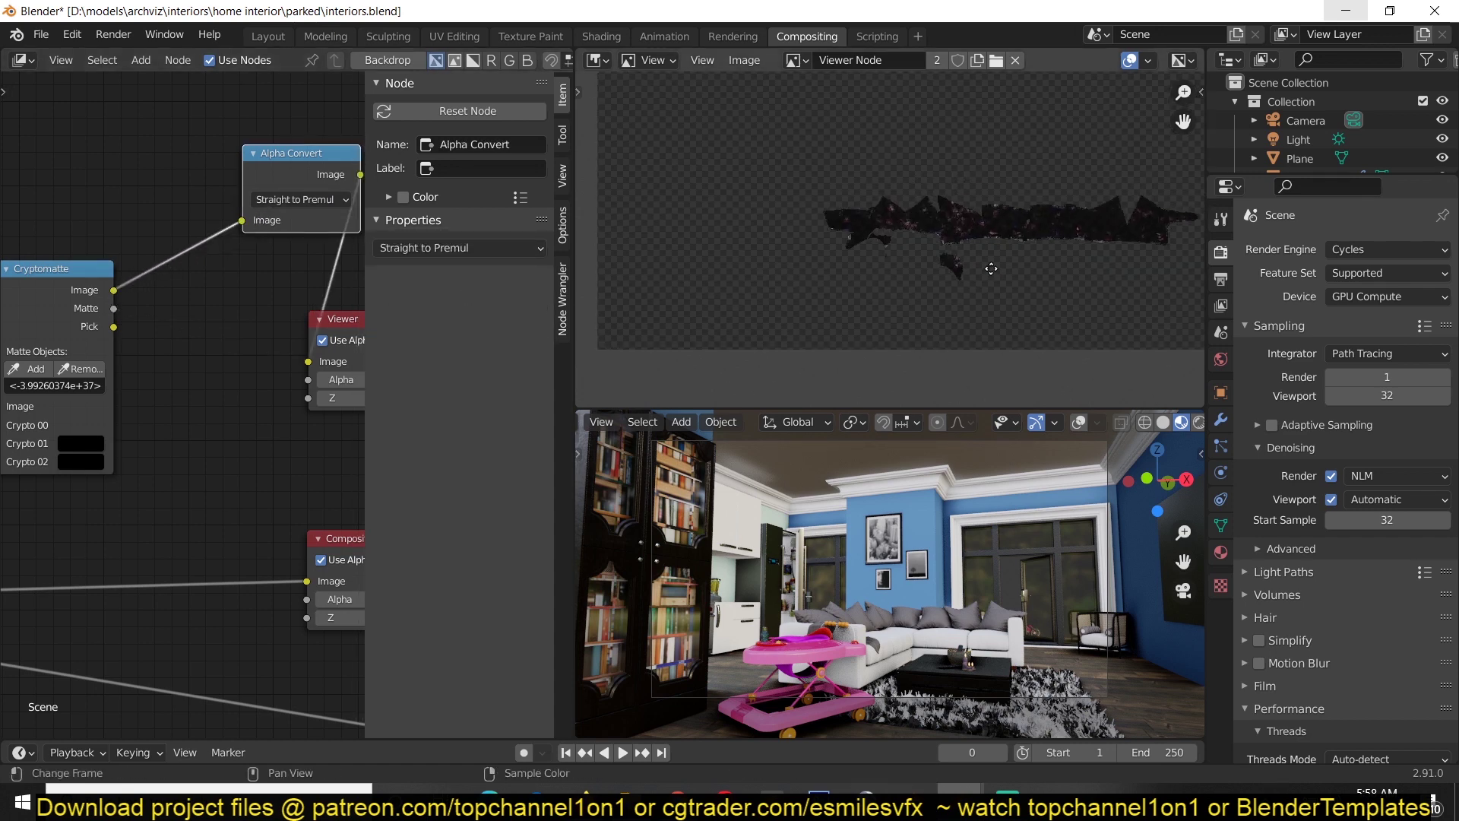
drag(334, 187, 264, 239)
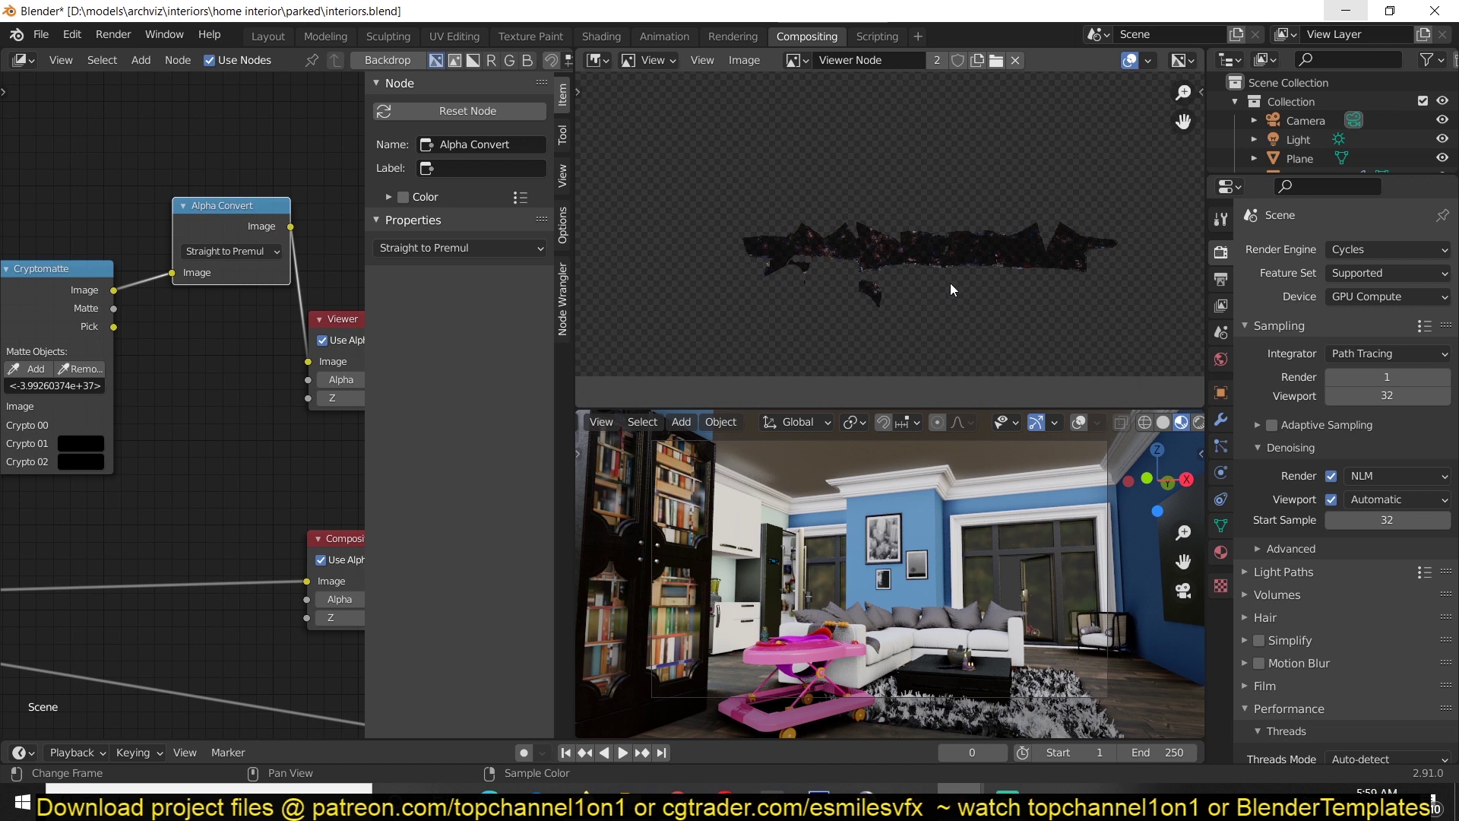
- Switch the scene's render engine to Eevee
middle_drag(53, 155, 210, 257)
scroll(210, 257, down, 2)
click(210, 257)
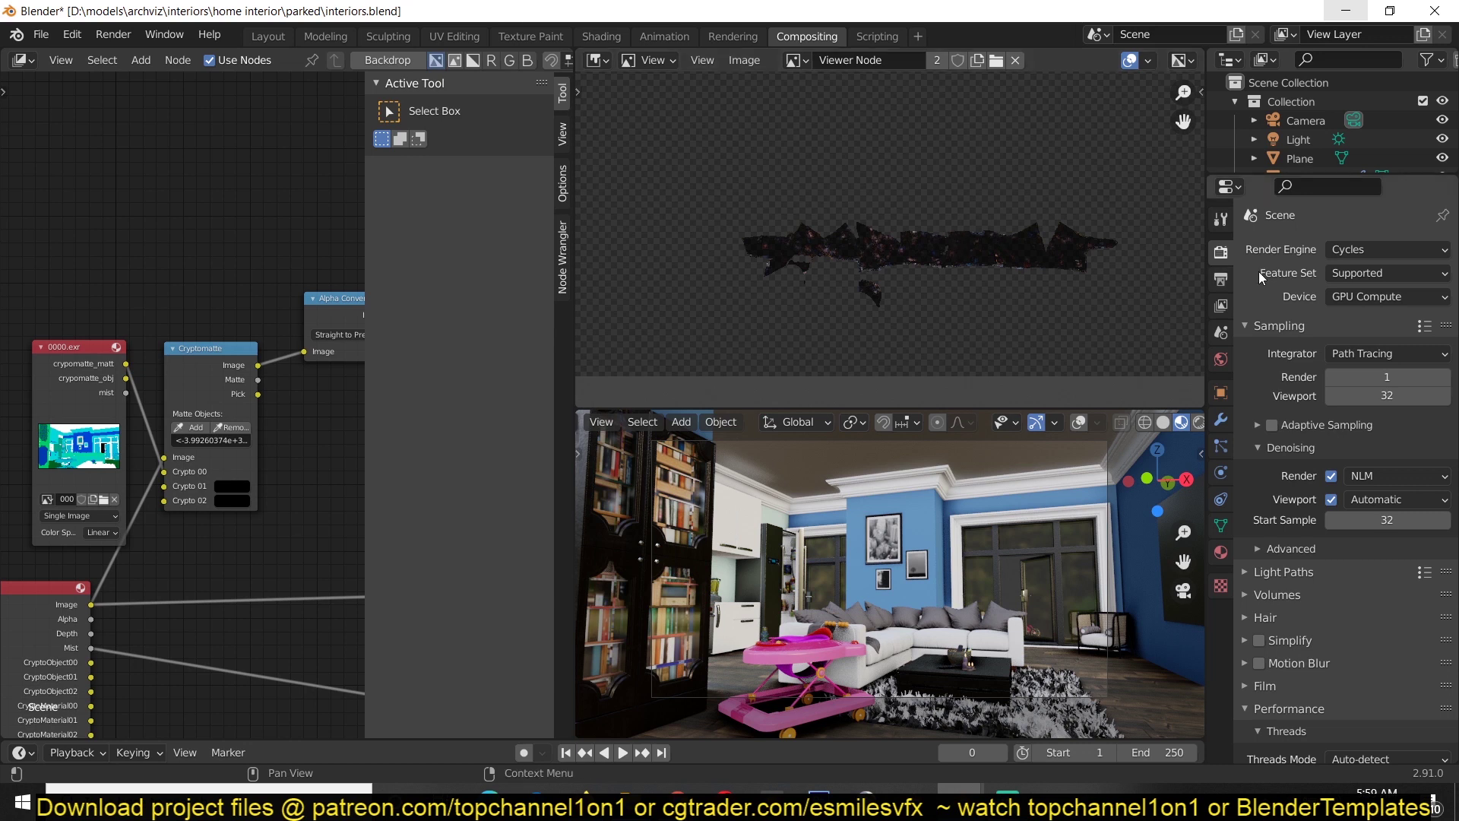
click(1390, 251)
click(1362, 270)
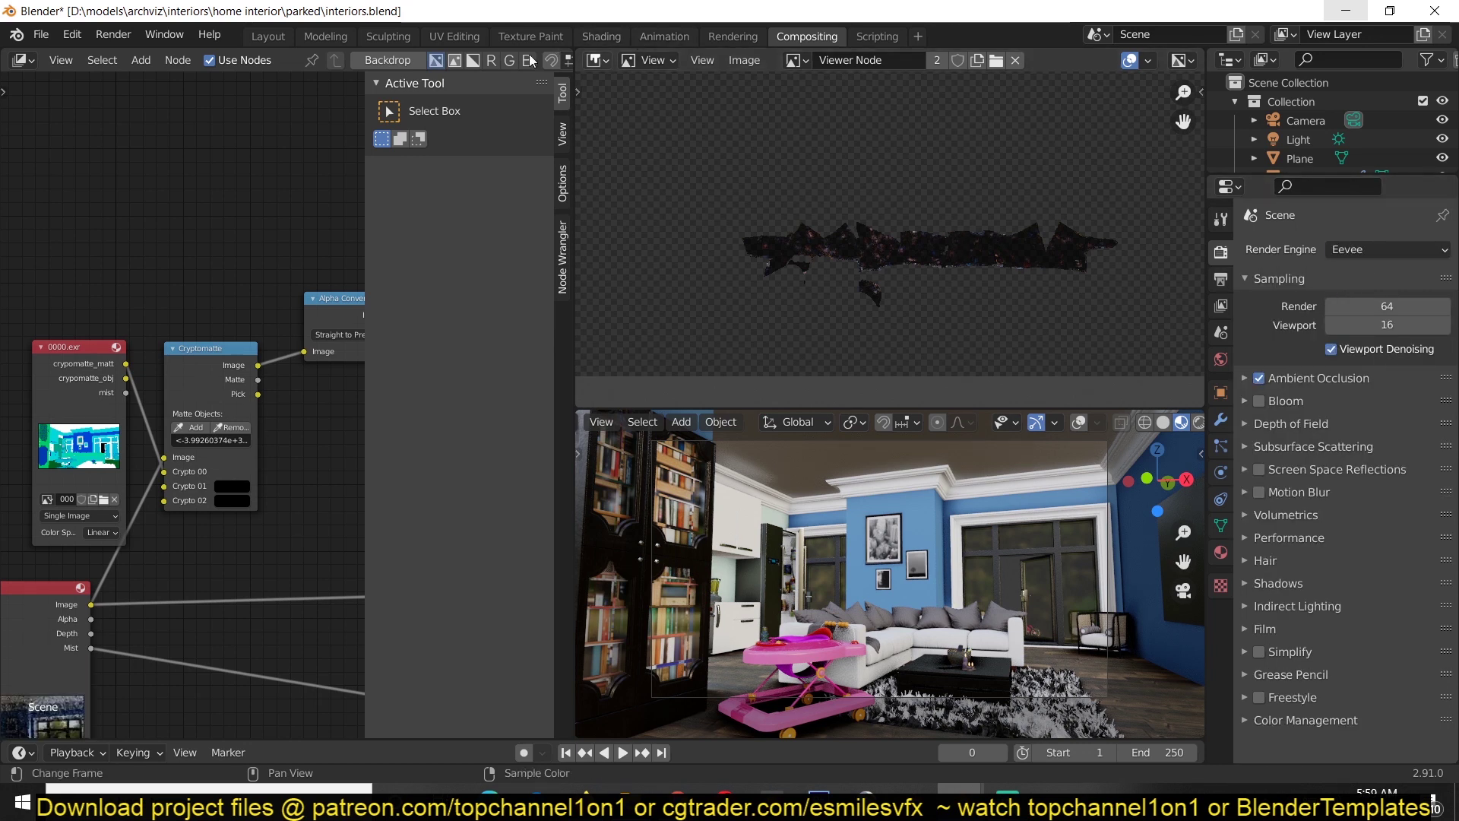
- Hide the node editor's sidebar and examine the File Output node's inputs and their links from Render Layers
middle_drag(318, 631, 142, 409)
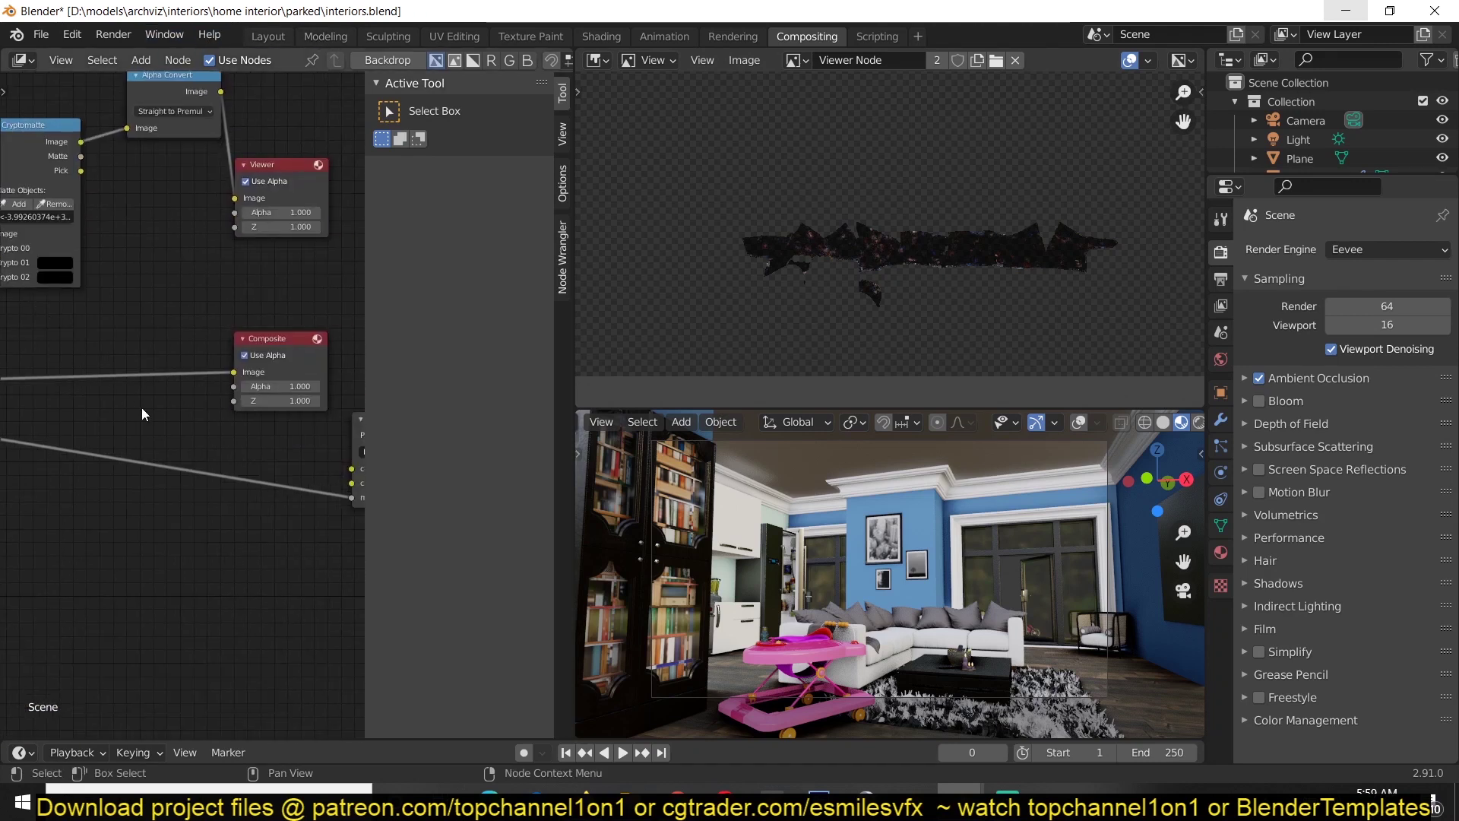
middle_drag(221, 452, 152, 363)
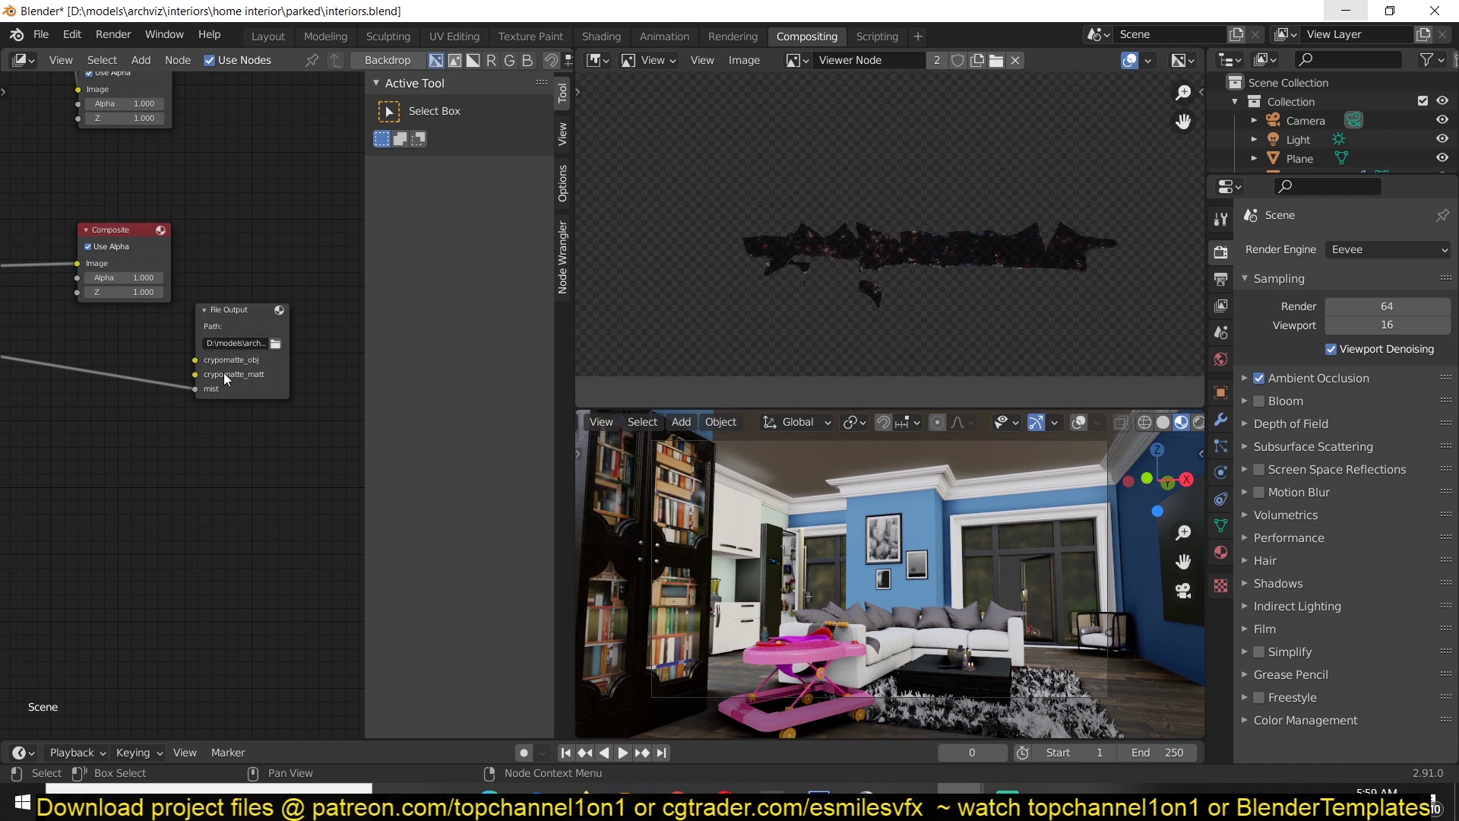
middle_drag(203, 429, 295, 418)
scroll(297, 380, down, 2)
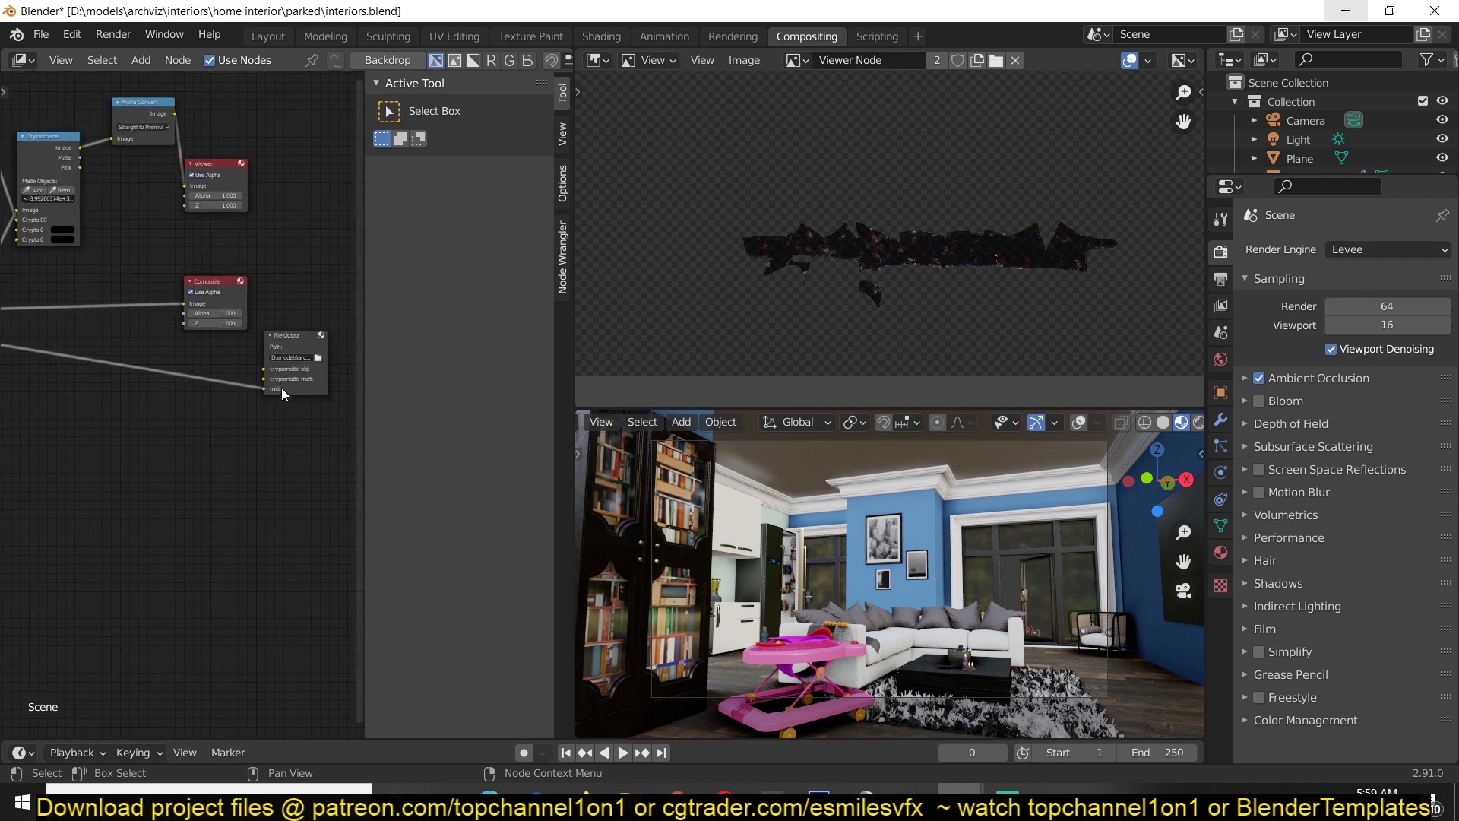
scroll(282, 389, up, 4)
scroll(199, 305, down, 6)
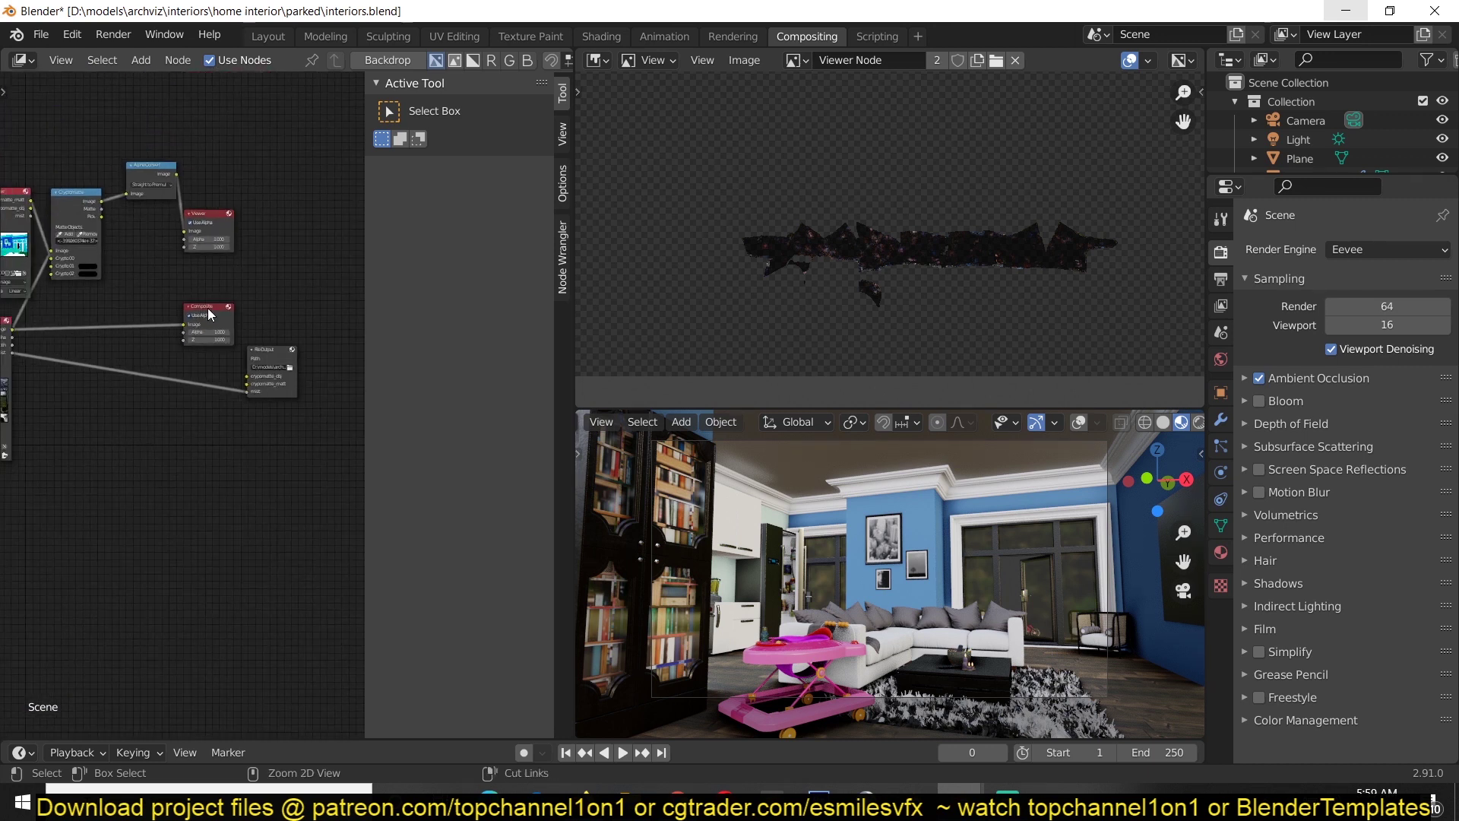
key(n)
scroll(354, 357, up, 2)
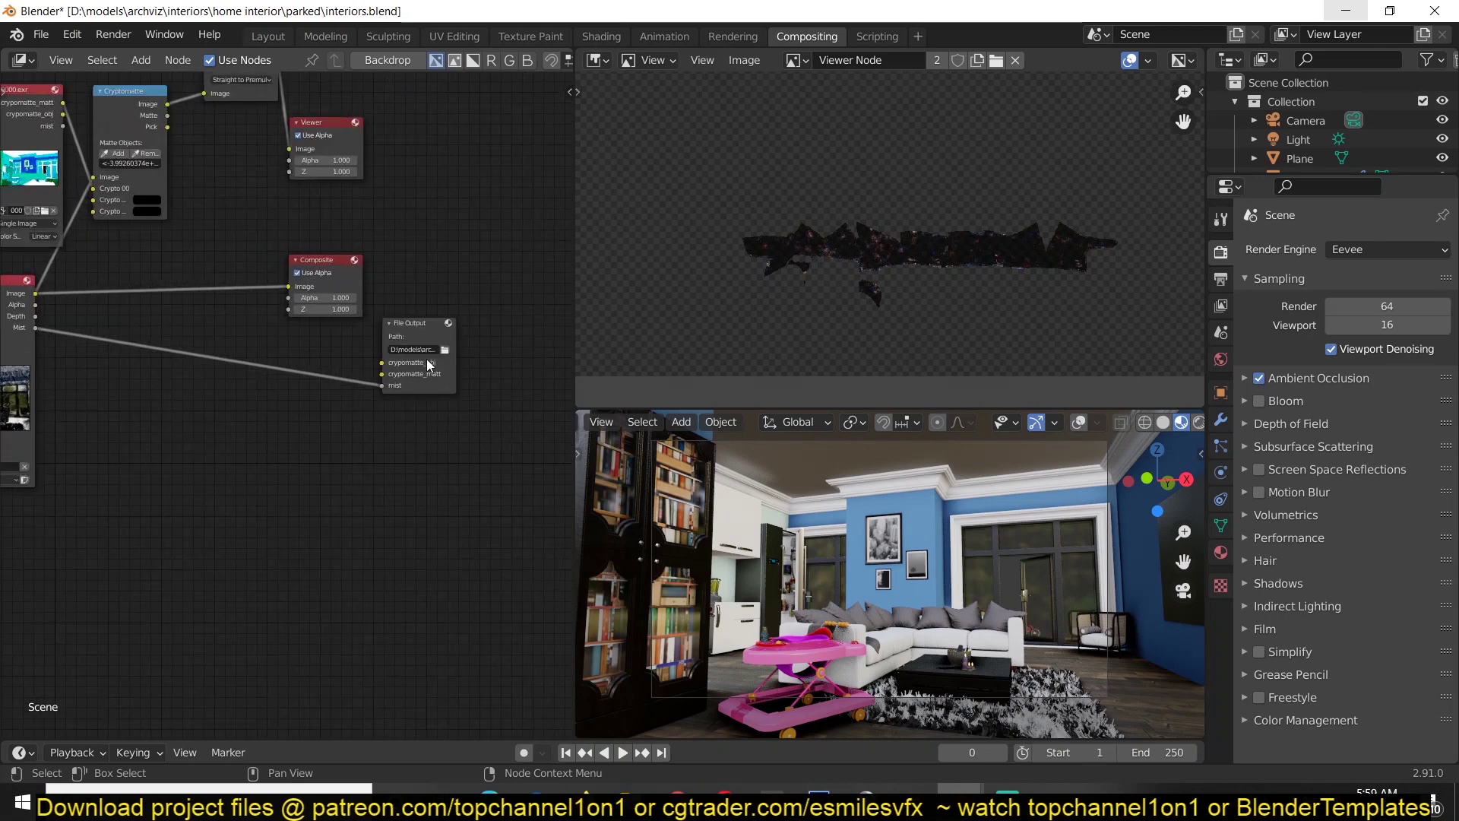
middle_drag(71, 181, 184, 276)
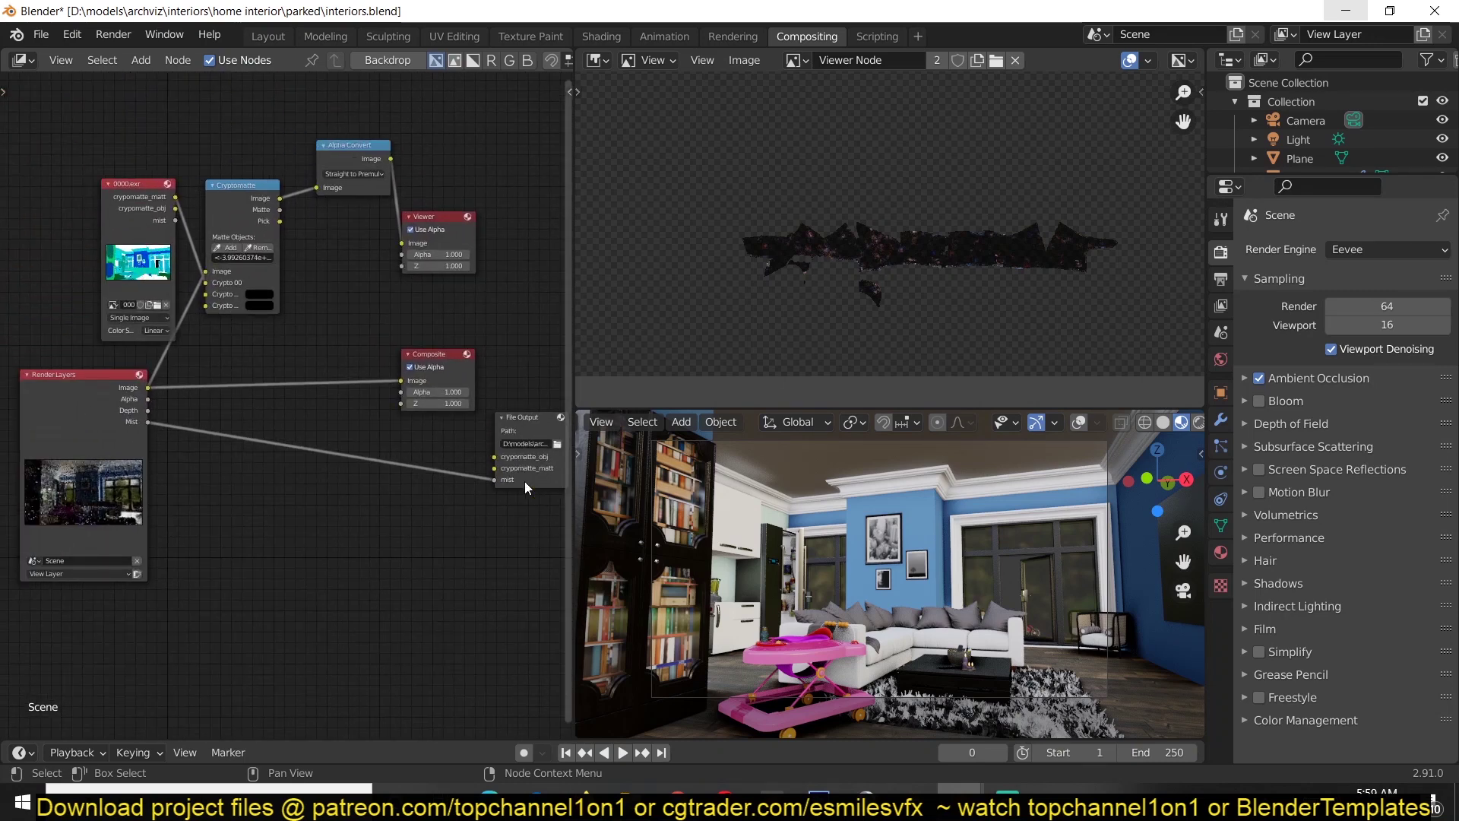
scroll(523, 482, up, 1)
middle_drag(433, 453, 349, 406)
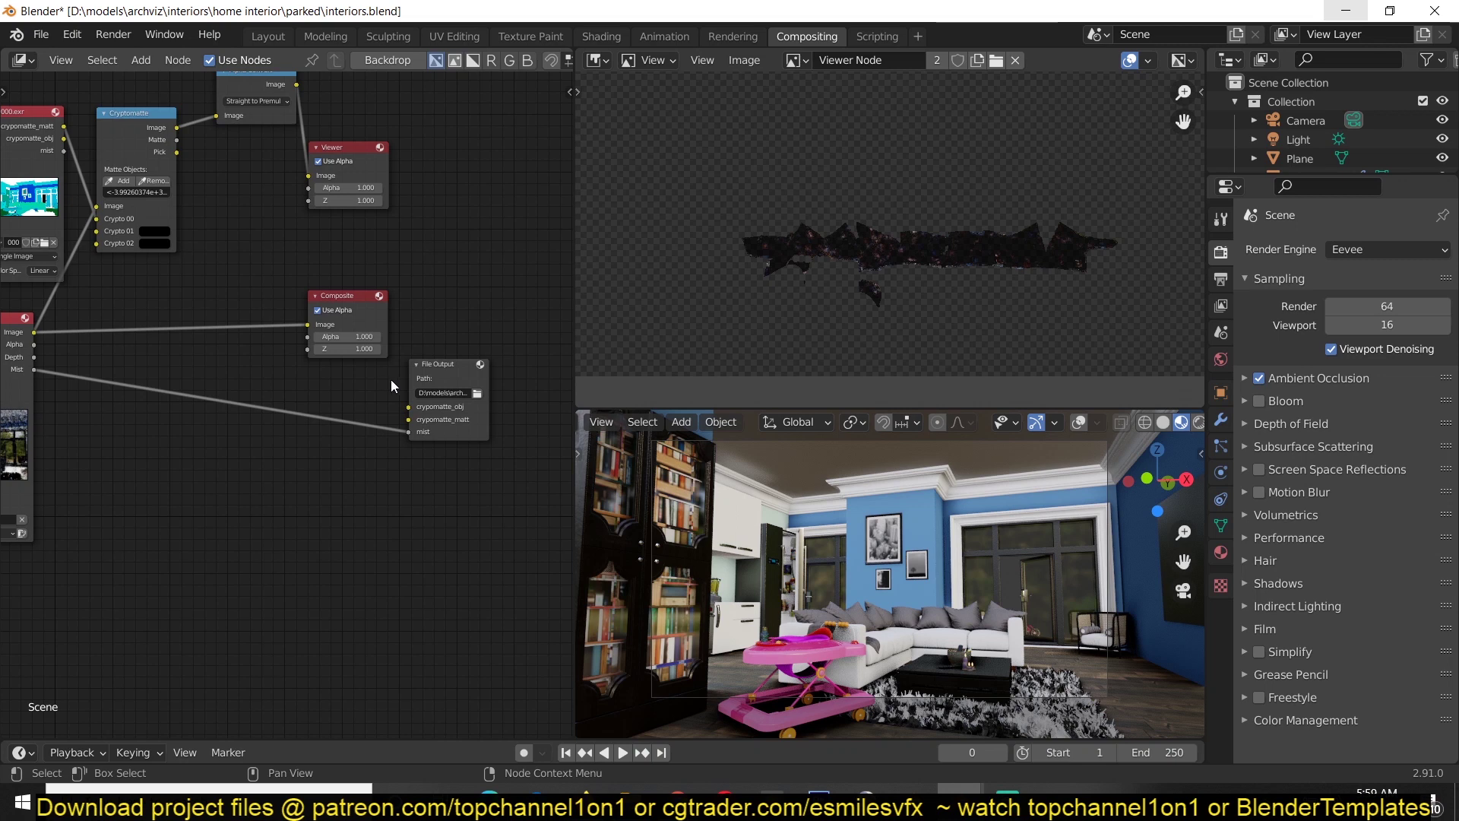
- Set the File Output node's path to a new file named 00001.exr in the same folder
click(477, 393)
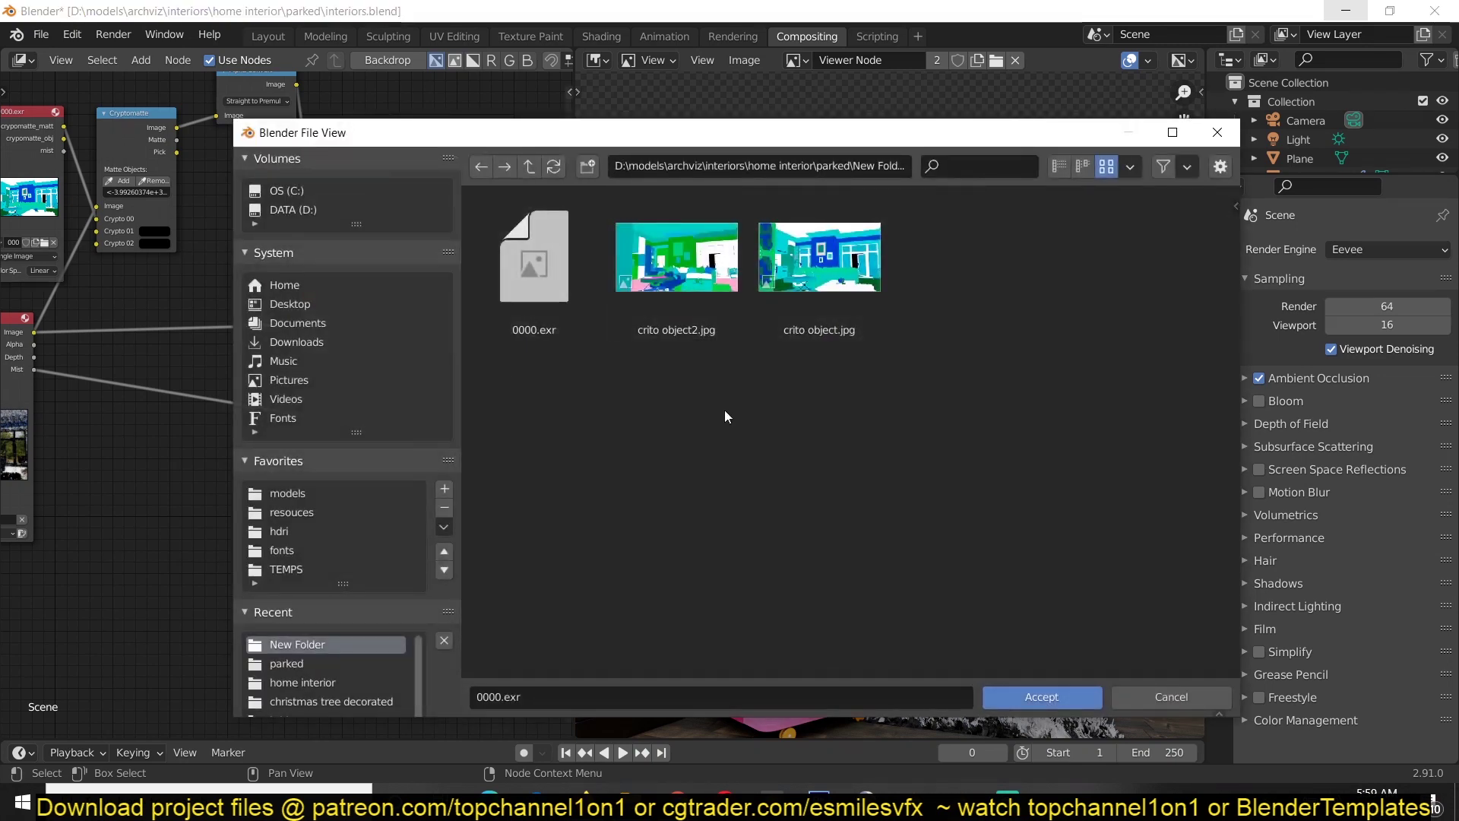
click(1171, 696)
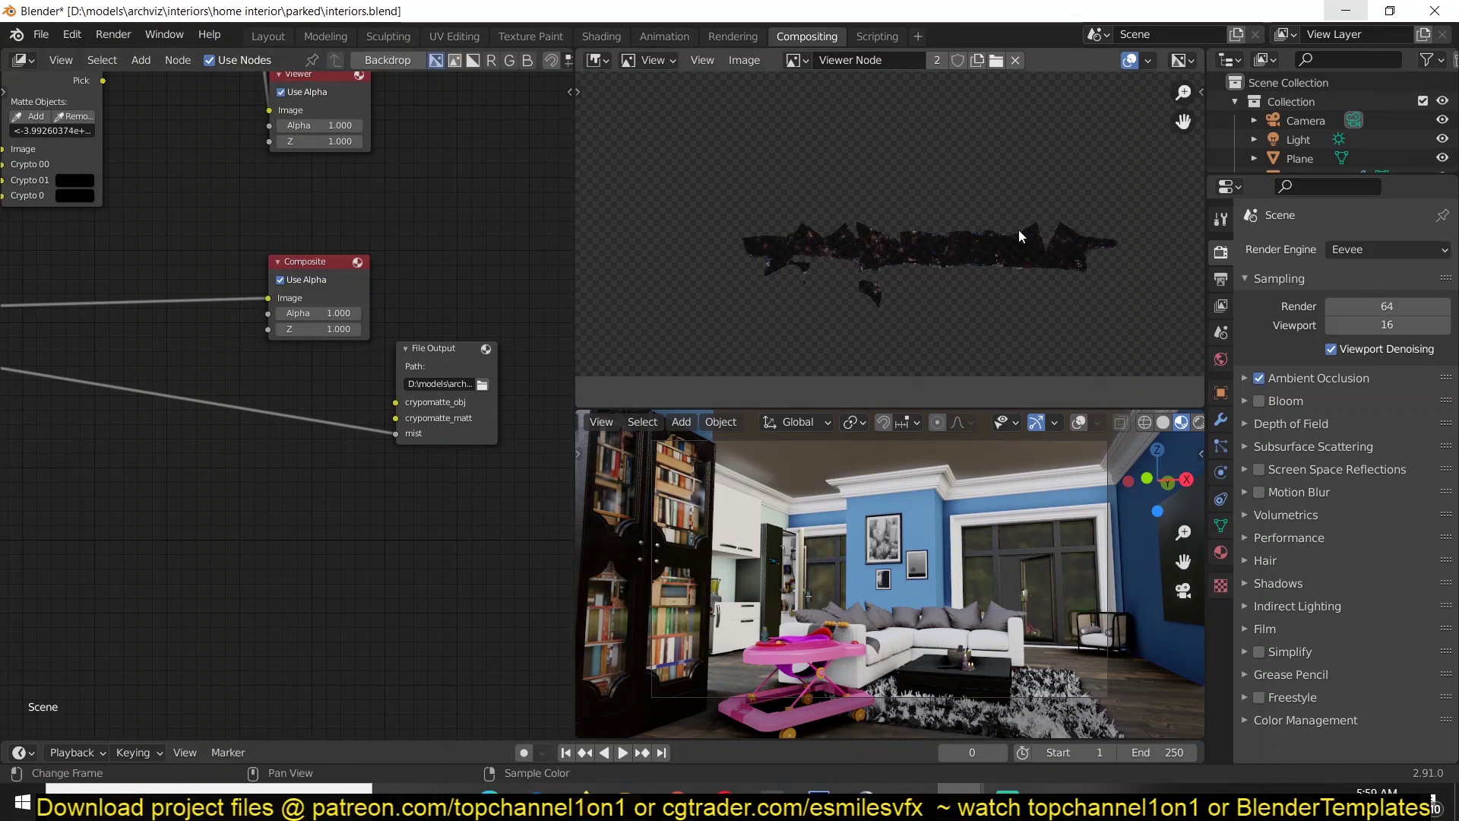
click(482, 384)
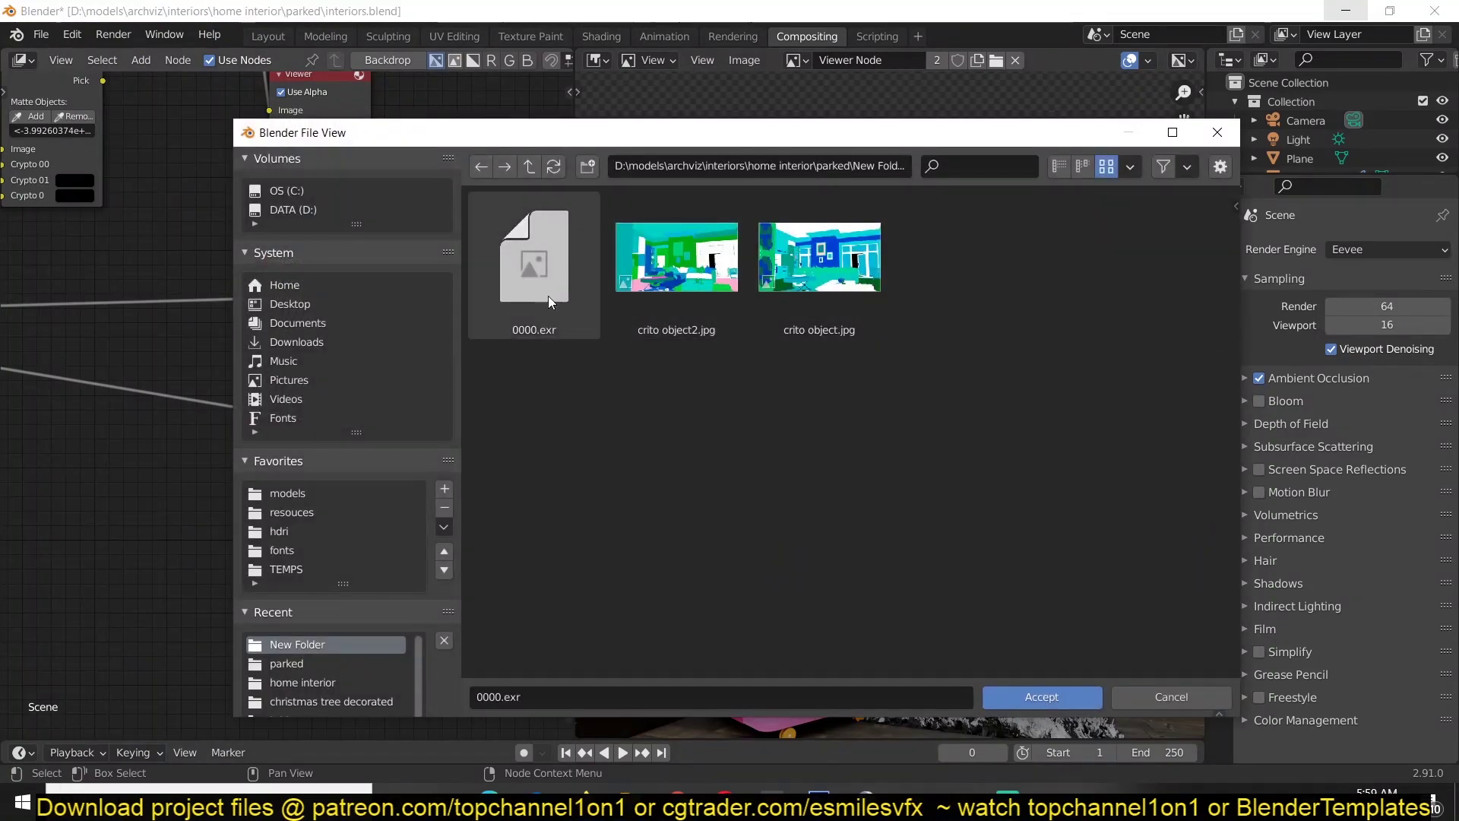
click(508, 697)
click(510, 697)
click(1036, 703)
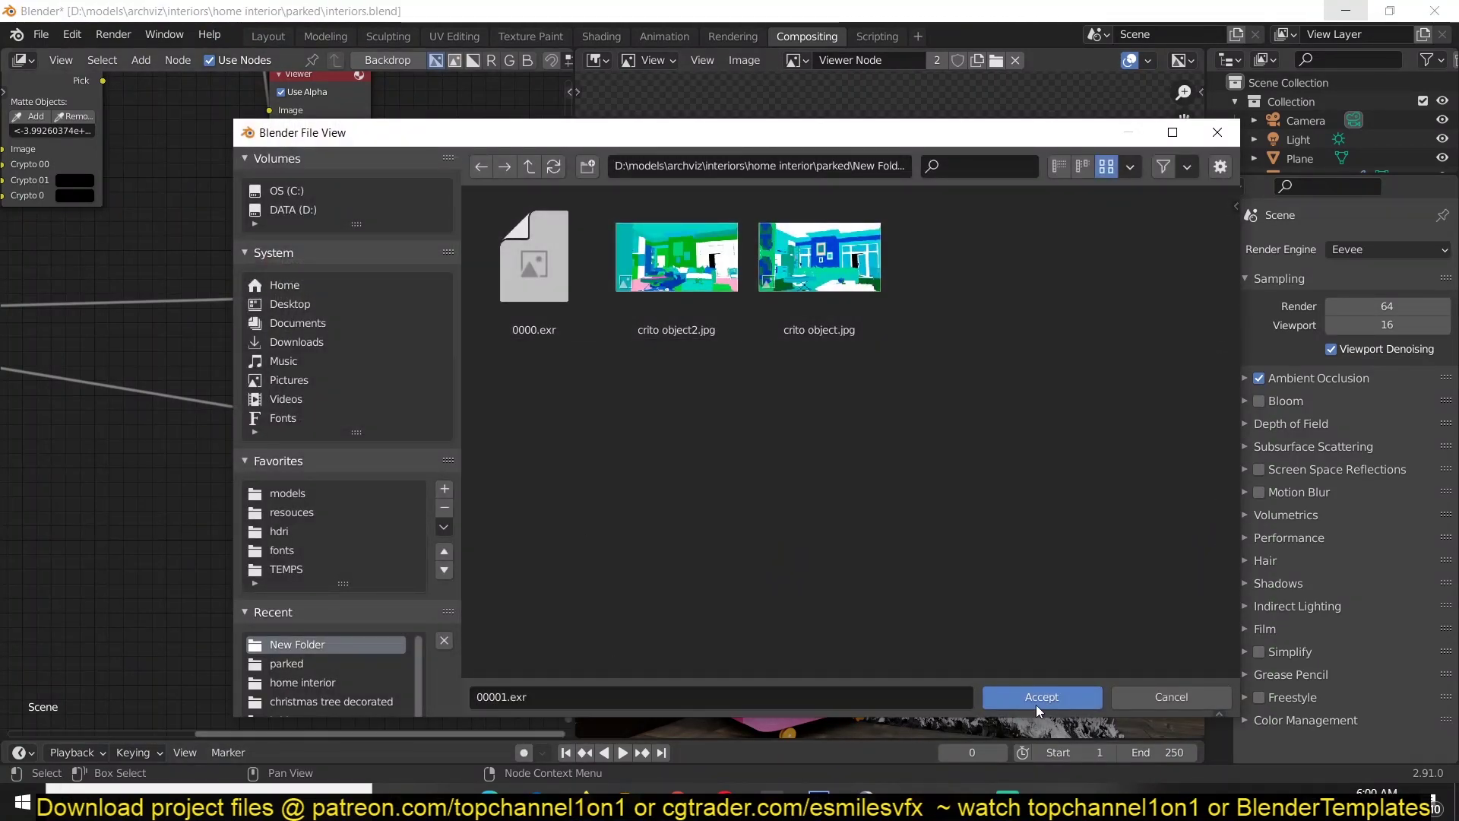
click(1037, 702)
- Enable the Diffuse and Specular Light and Color, Volume Transmittance and Scatter, Environment, Shadow and Ambient Occlusion passes for the view layer
middle_drag(185, 408, 400, 399)
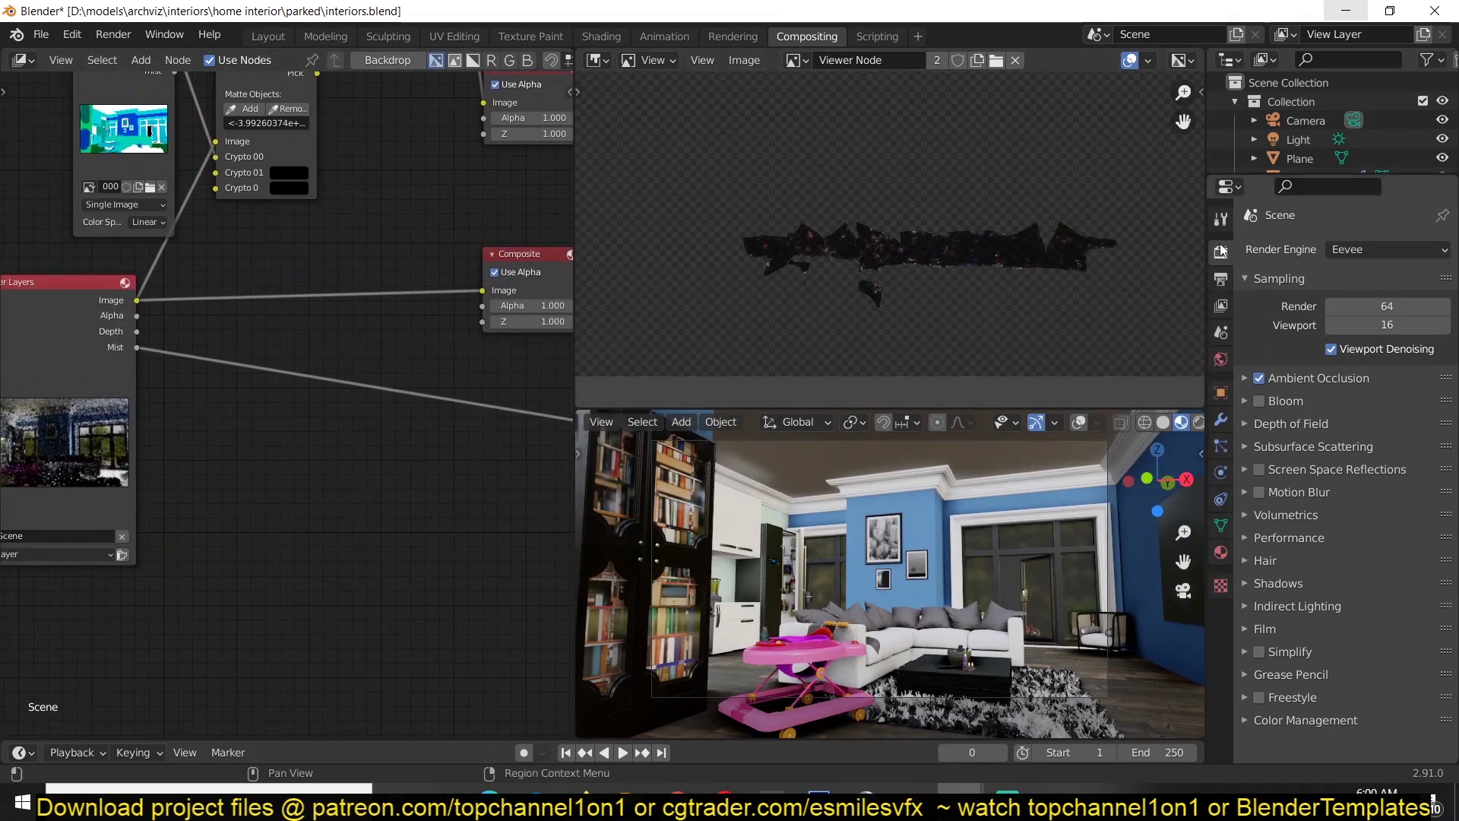
click(1222, 282)
click(1220, 306)
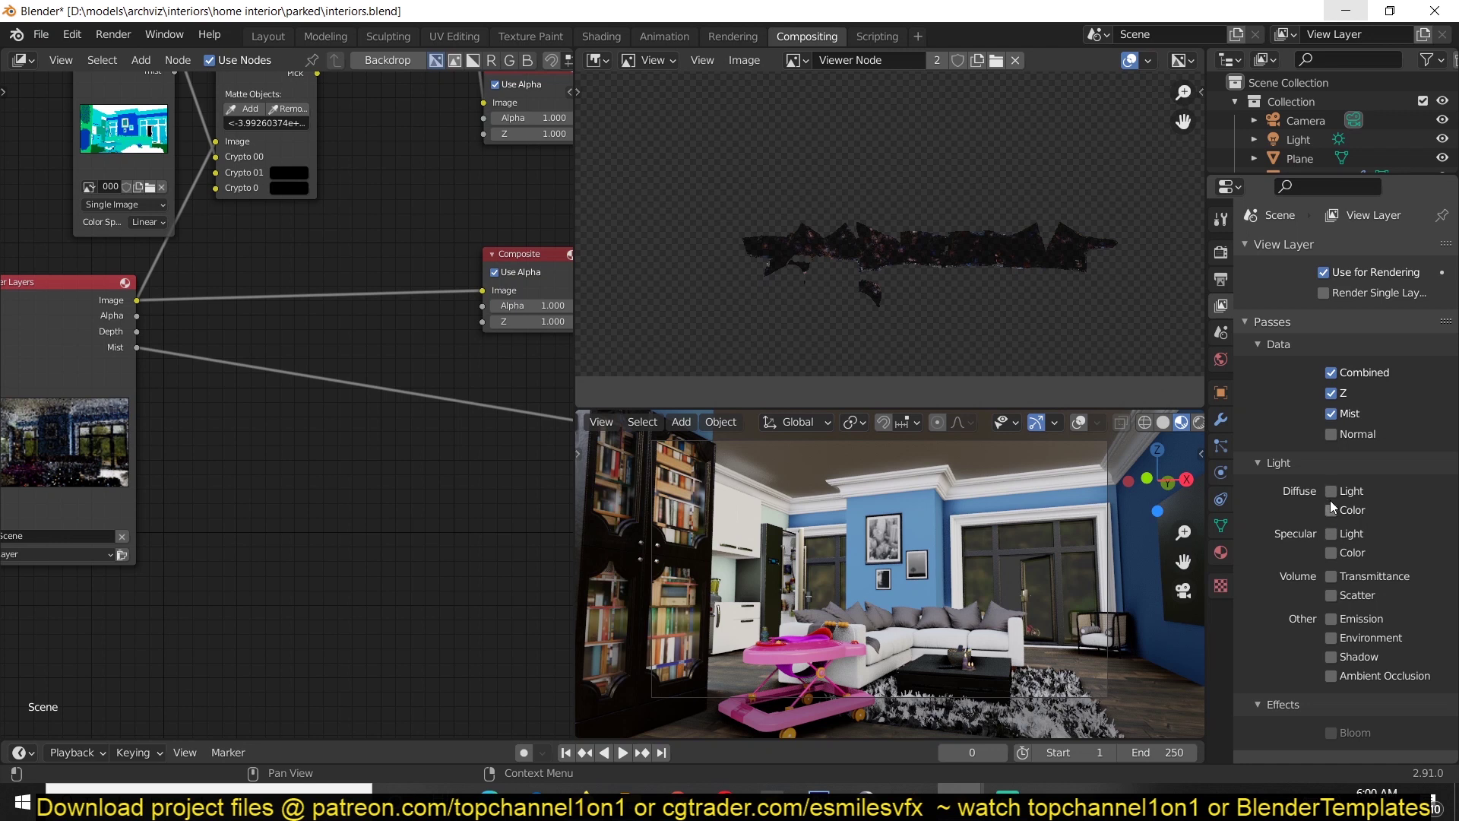
drag(1331, 495, 1338, 599)
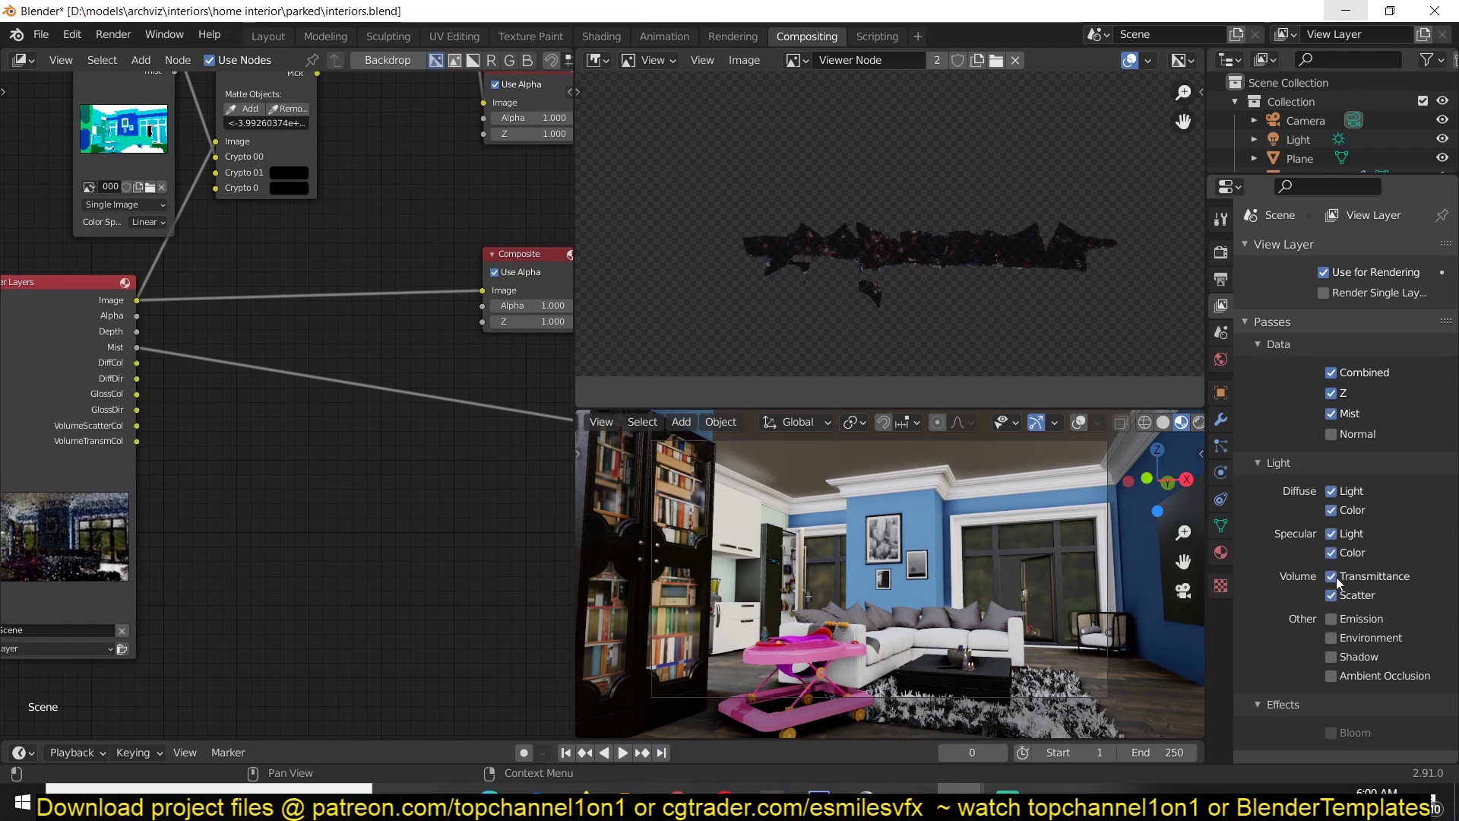
click(1332, 638)
click(1331, 658)
click(1330, 677)
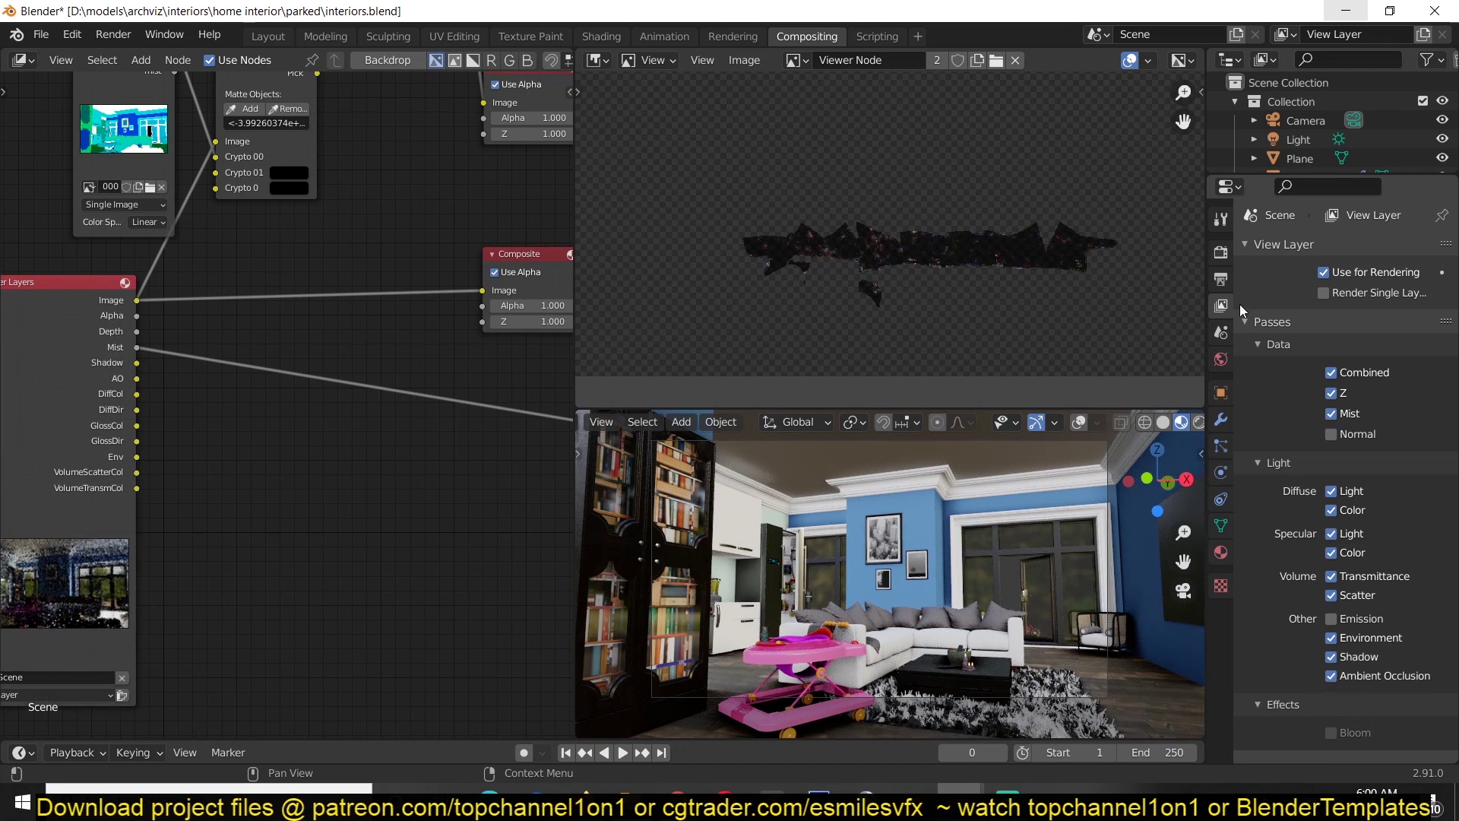
- Enable Bloom and Screen Space Reflections in the Eevee render settings, and turn on the view layer's Bloom effect pass
click(1222, 253)
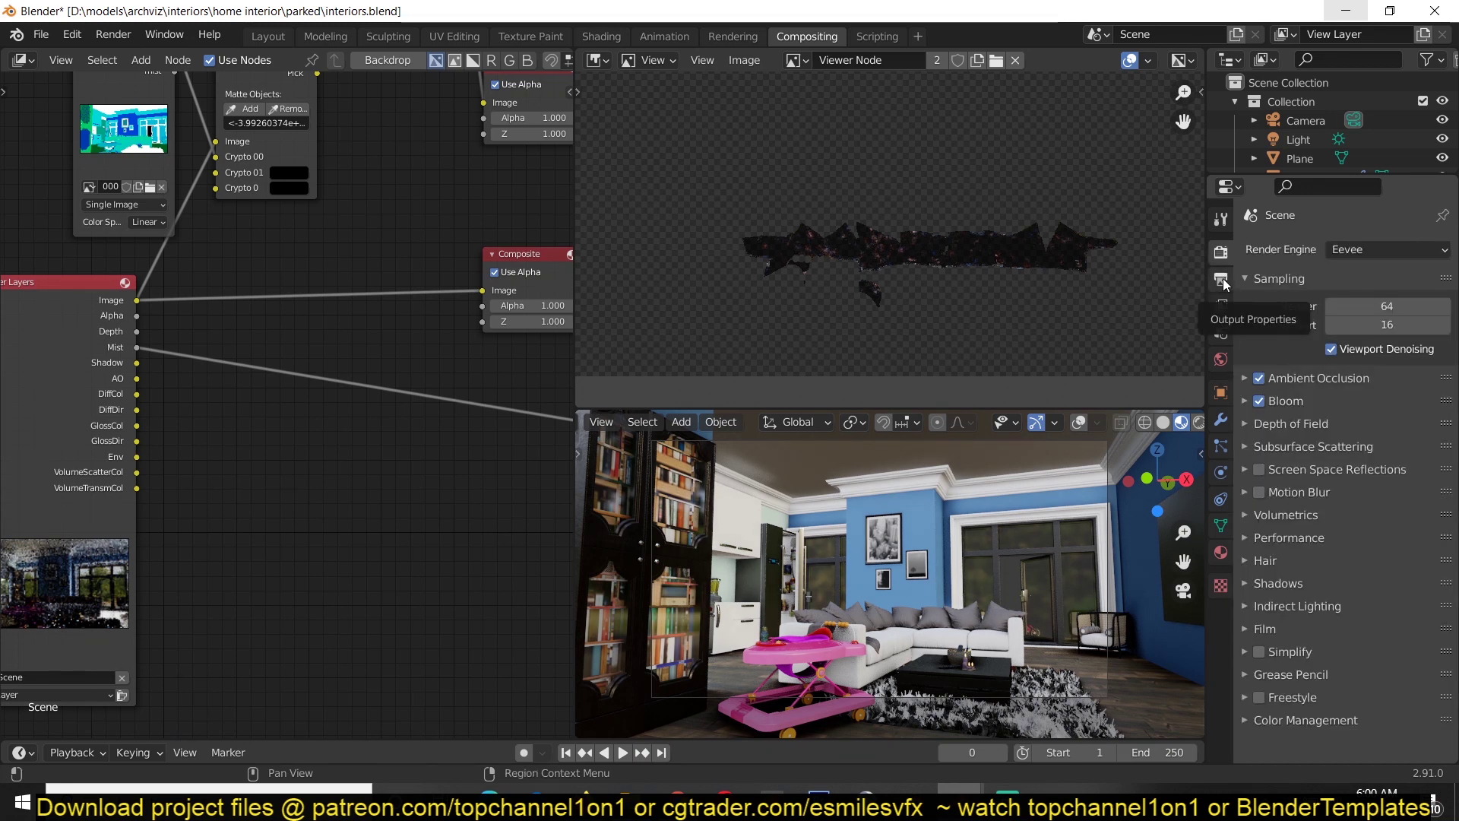
click(1284, 474)
click(1284, 476)
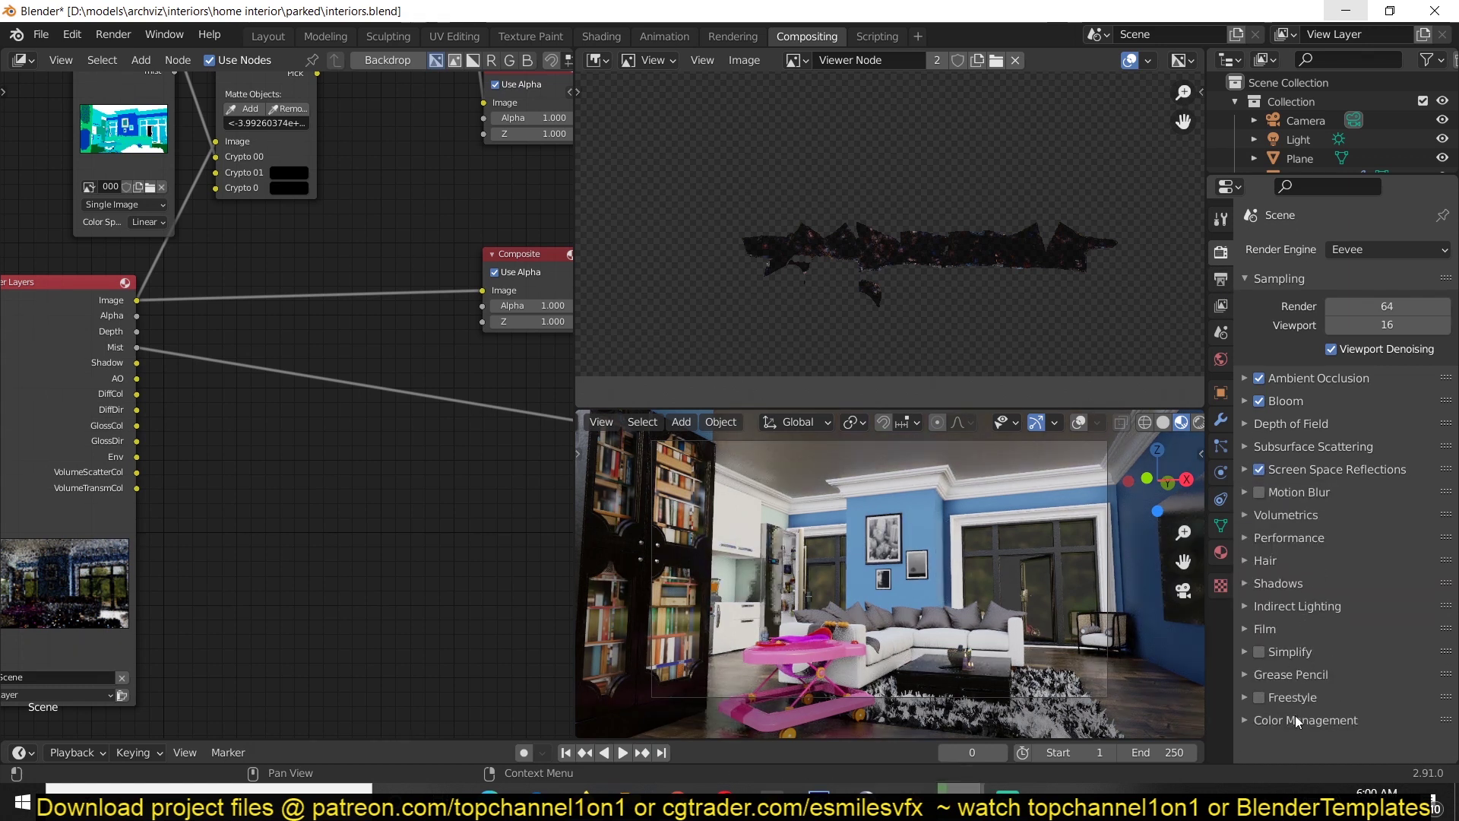
click(1221, 307)
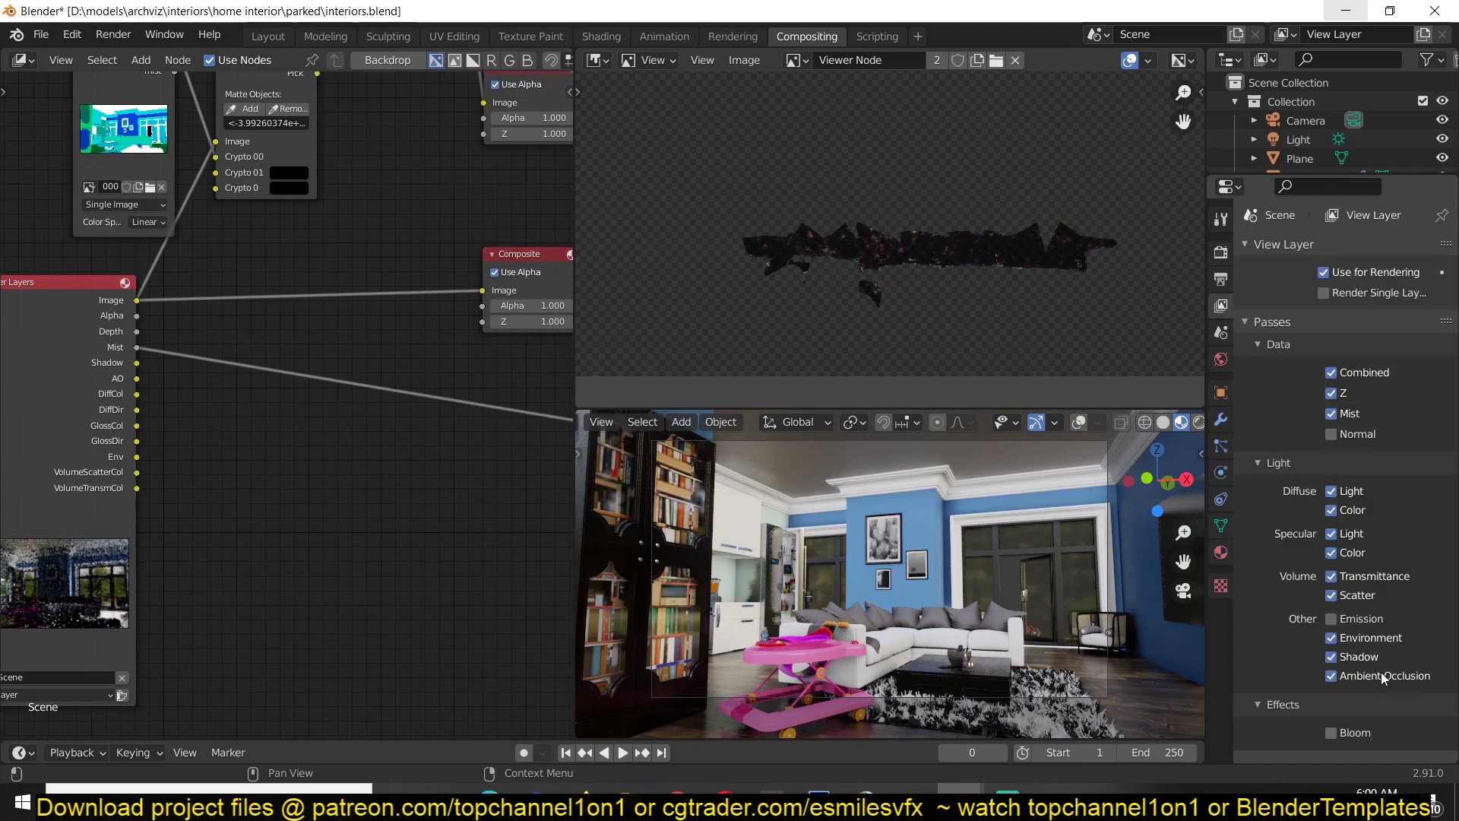
click(1331, 733)
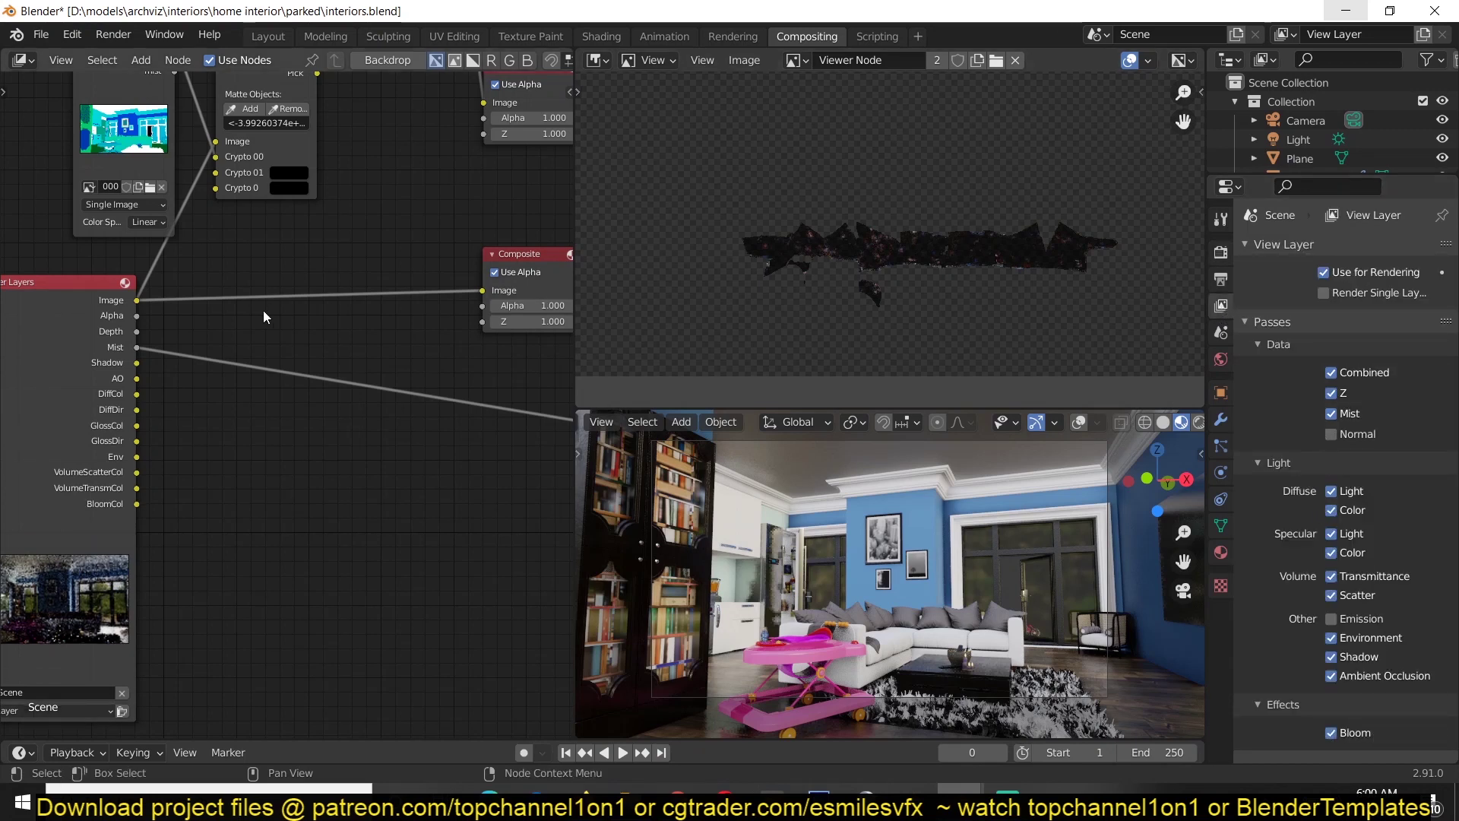
- Show the File Output node's properties and add seven new inputs below mist
middle_drag(280, 310, 202, 317)
middle_drag(352, 340, 220, 348)
scroll(258, 396, down, 4)
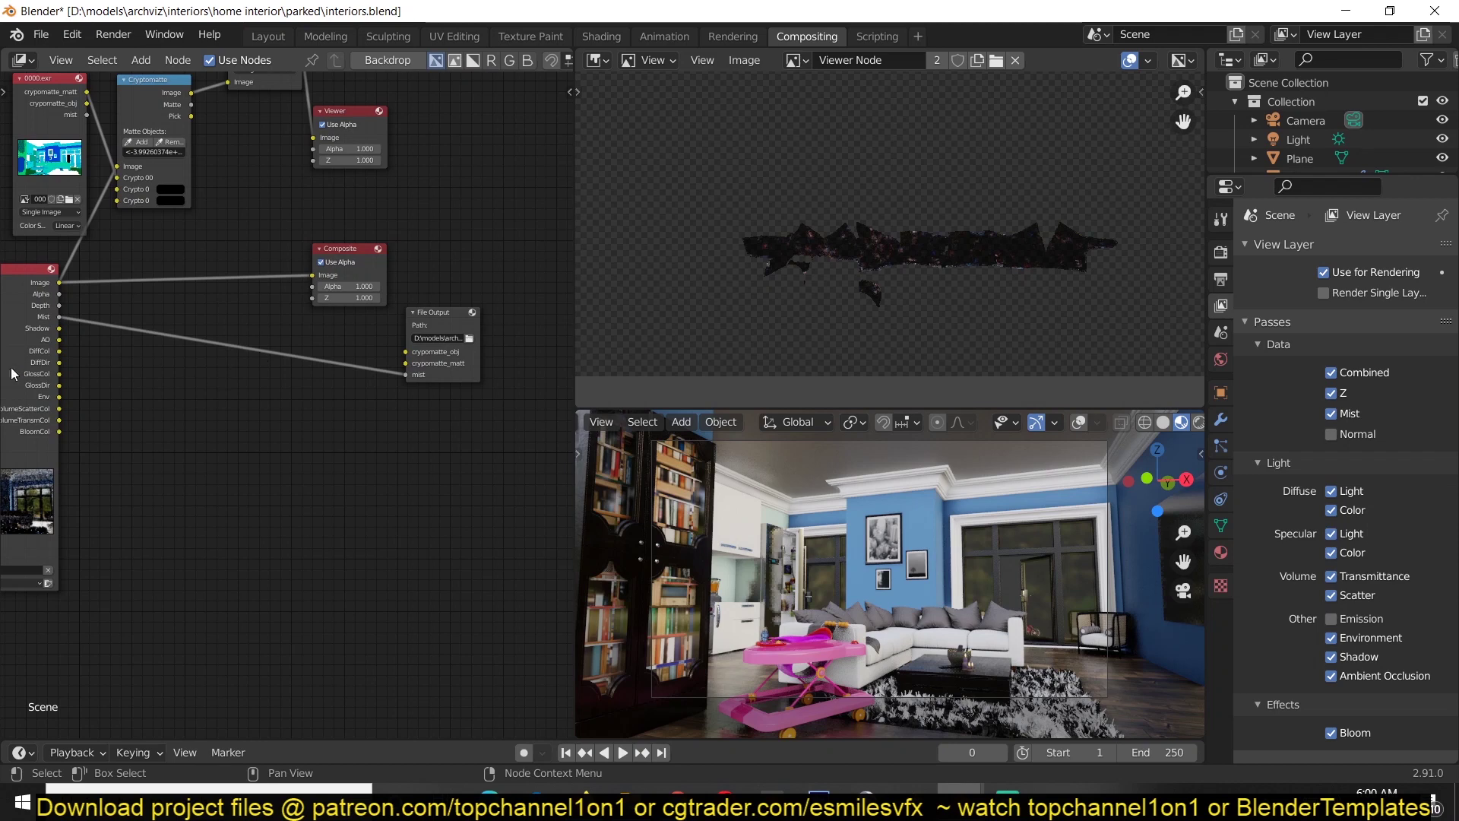
scroll(205, 380, up, 1)
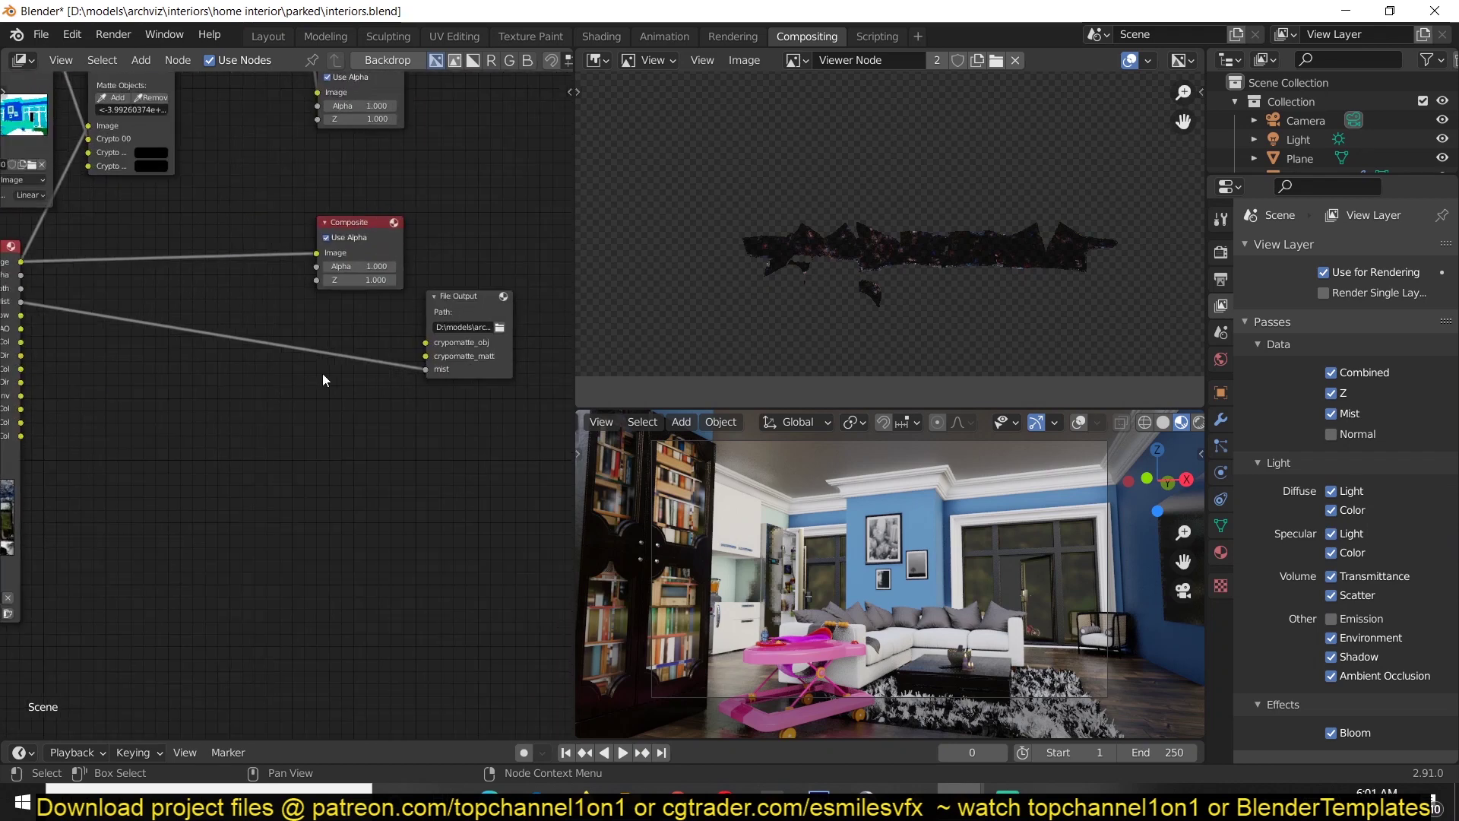
click(472, 304)
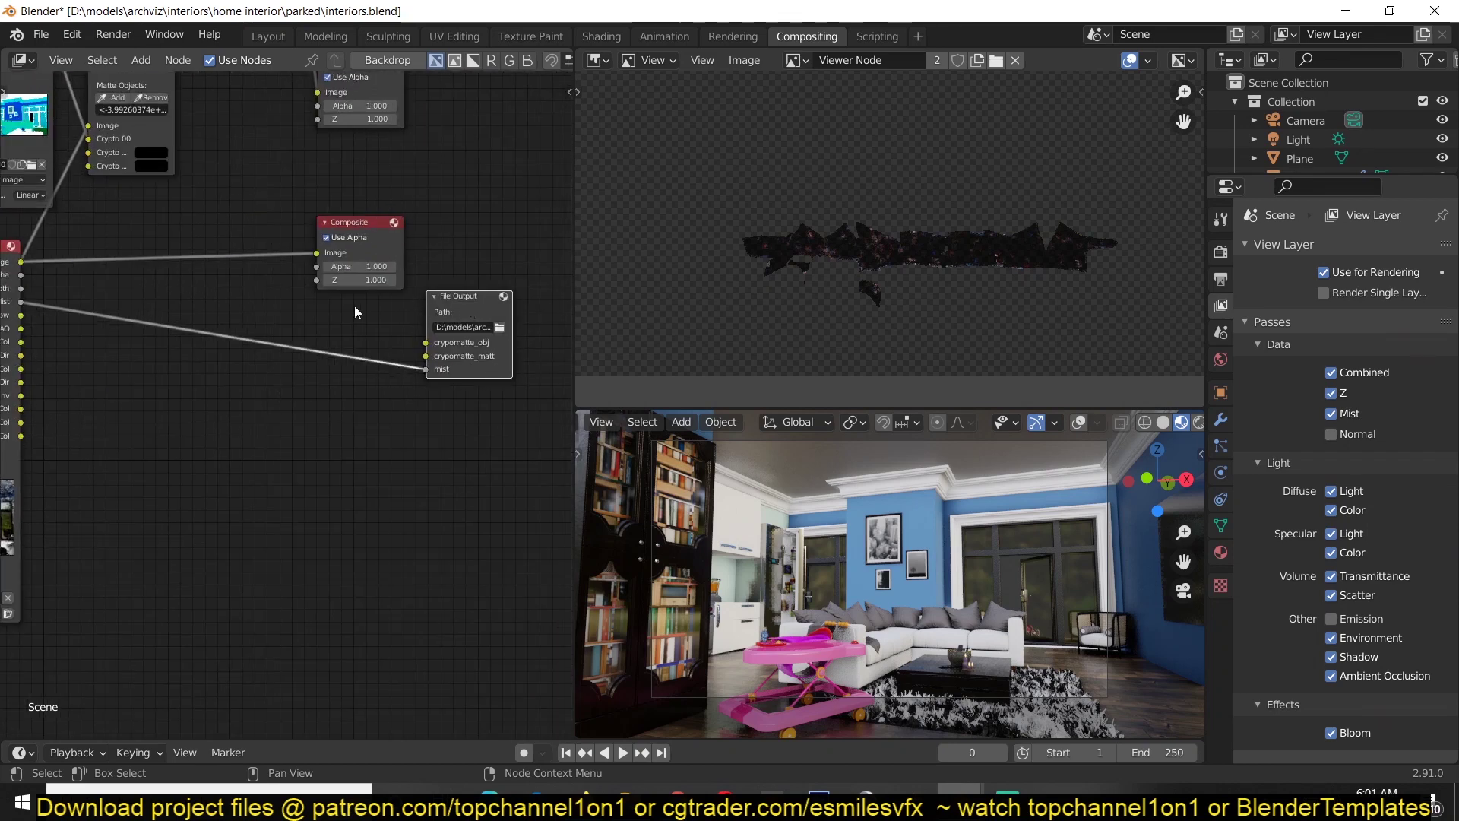
middle_drag(313, 314, 348, 395)
scroll(348, 365, down, 1)
key(n)
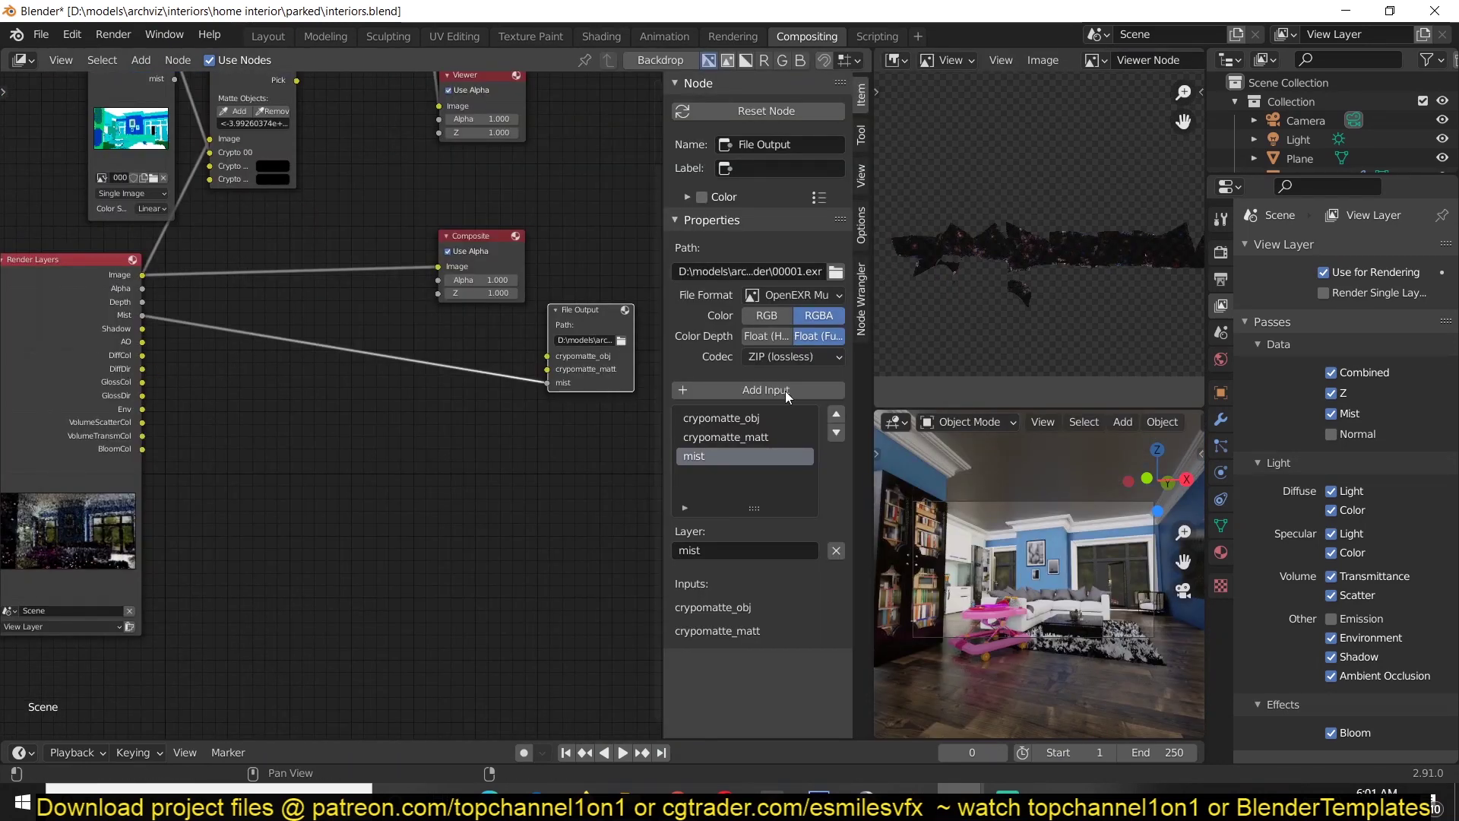
click(809, 394)
click(809, 394)
click(809, 394)
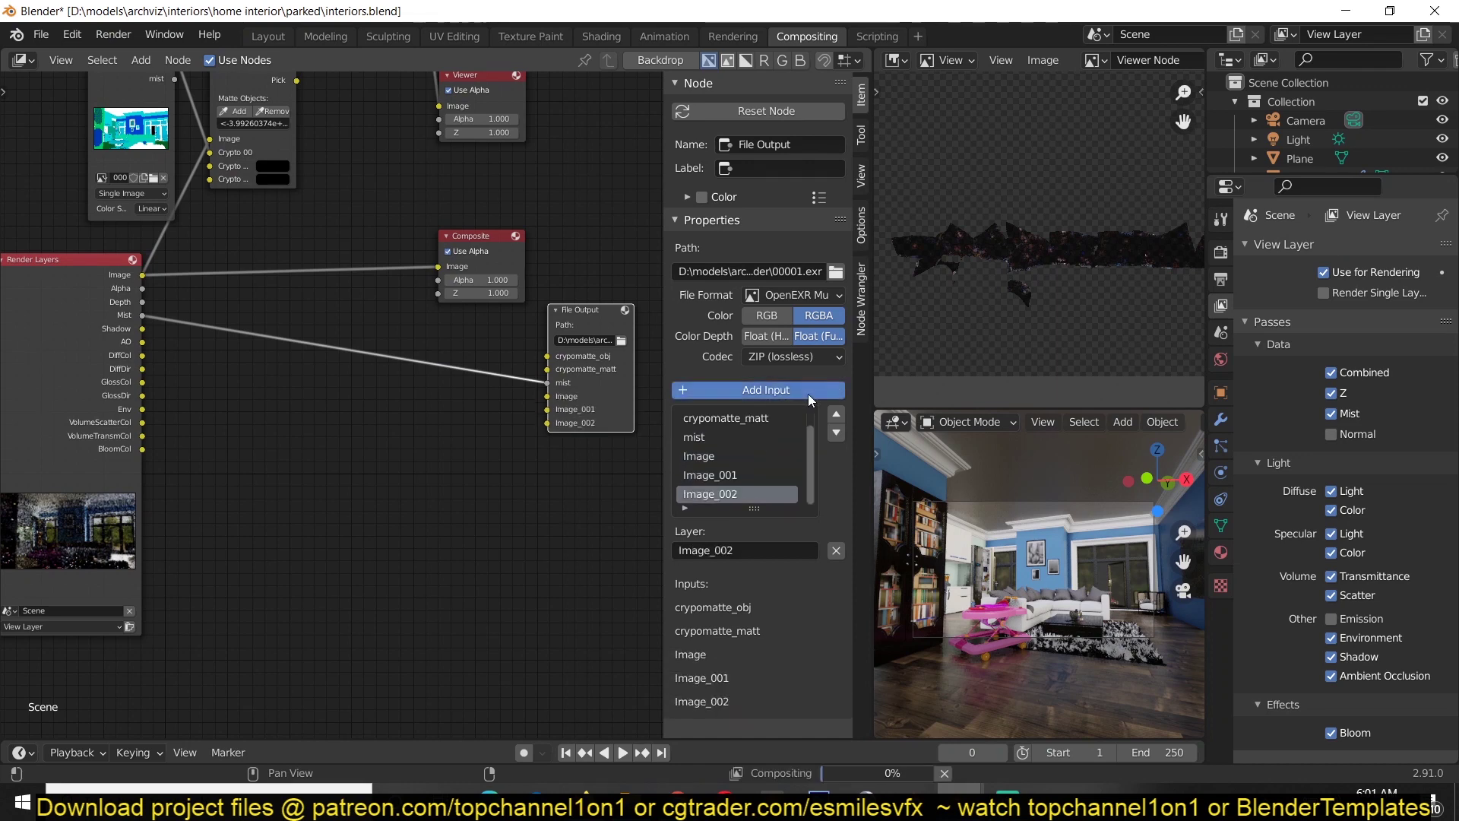
click(809, 394)
click(809, 393)
click(810, 394)
click(810, 394)
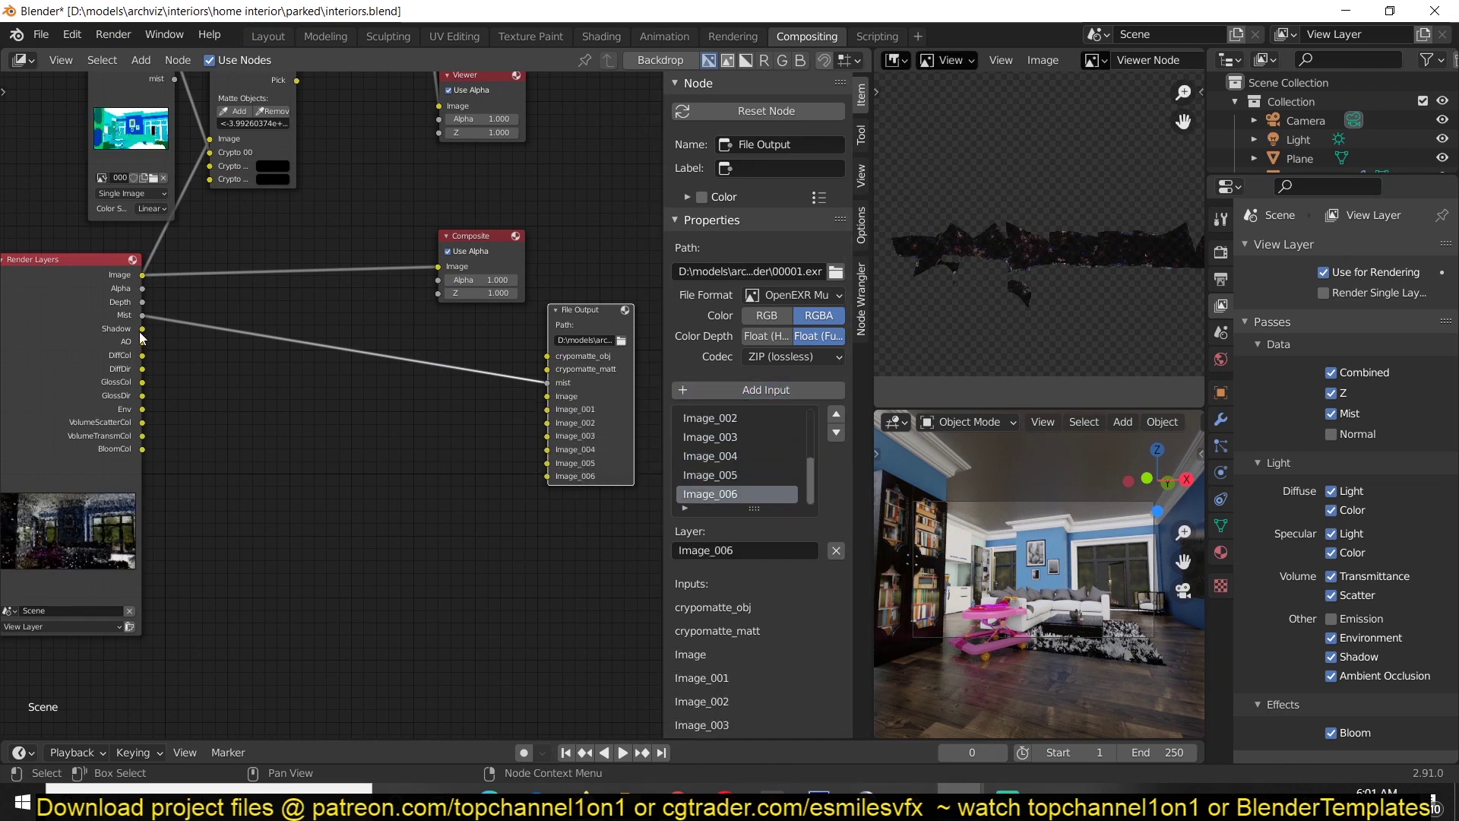
- Link the Render Layers passes from Shadow down to BloomCol, in order, to the File Output inputs Image through Image_009, adding the missing inputs
drag(142, 329, 546, 410)
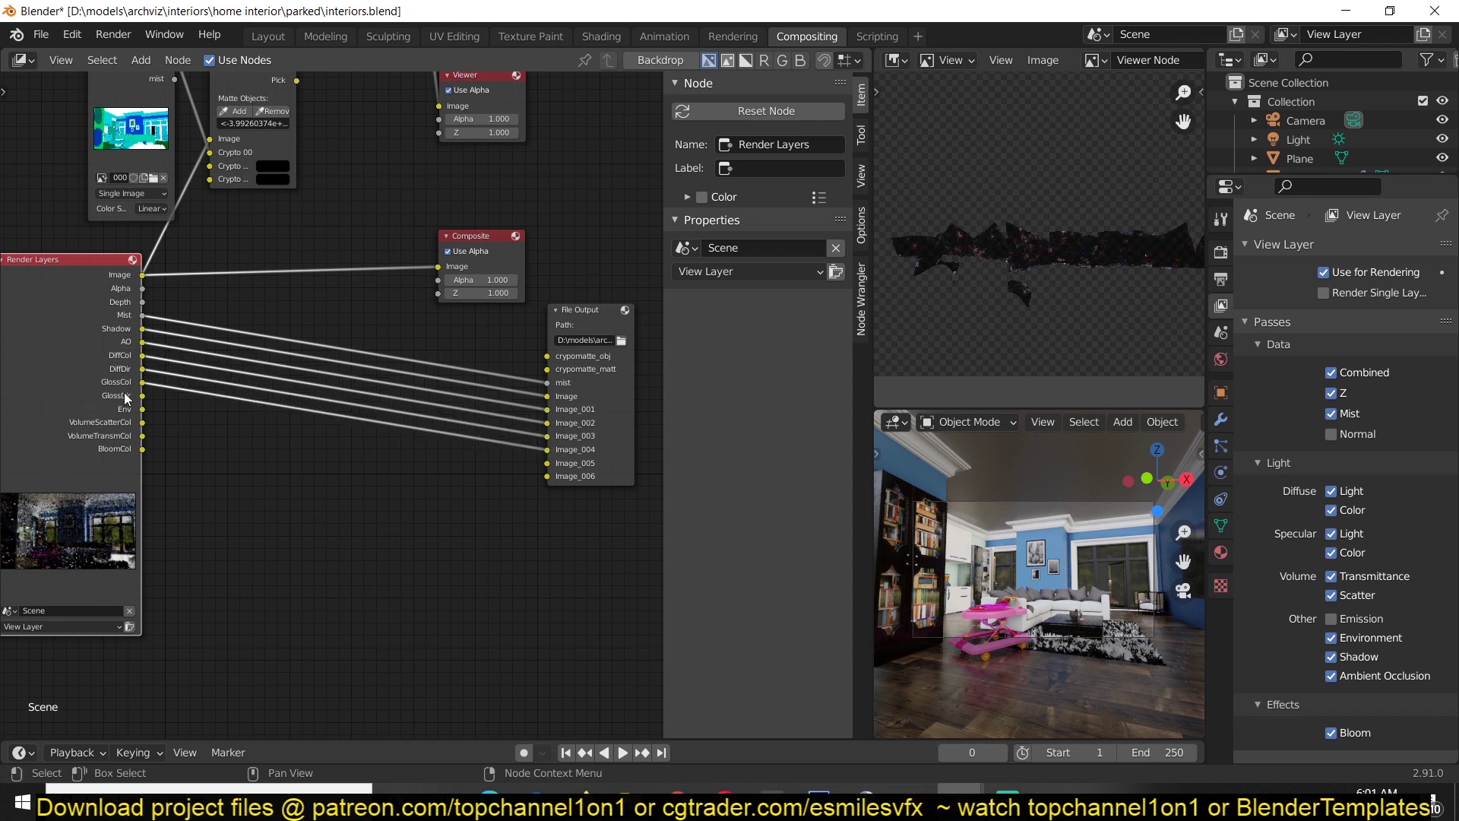
key(f)
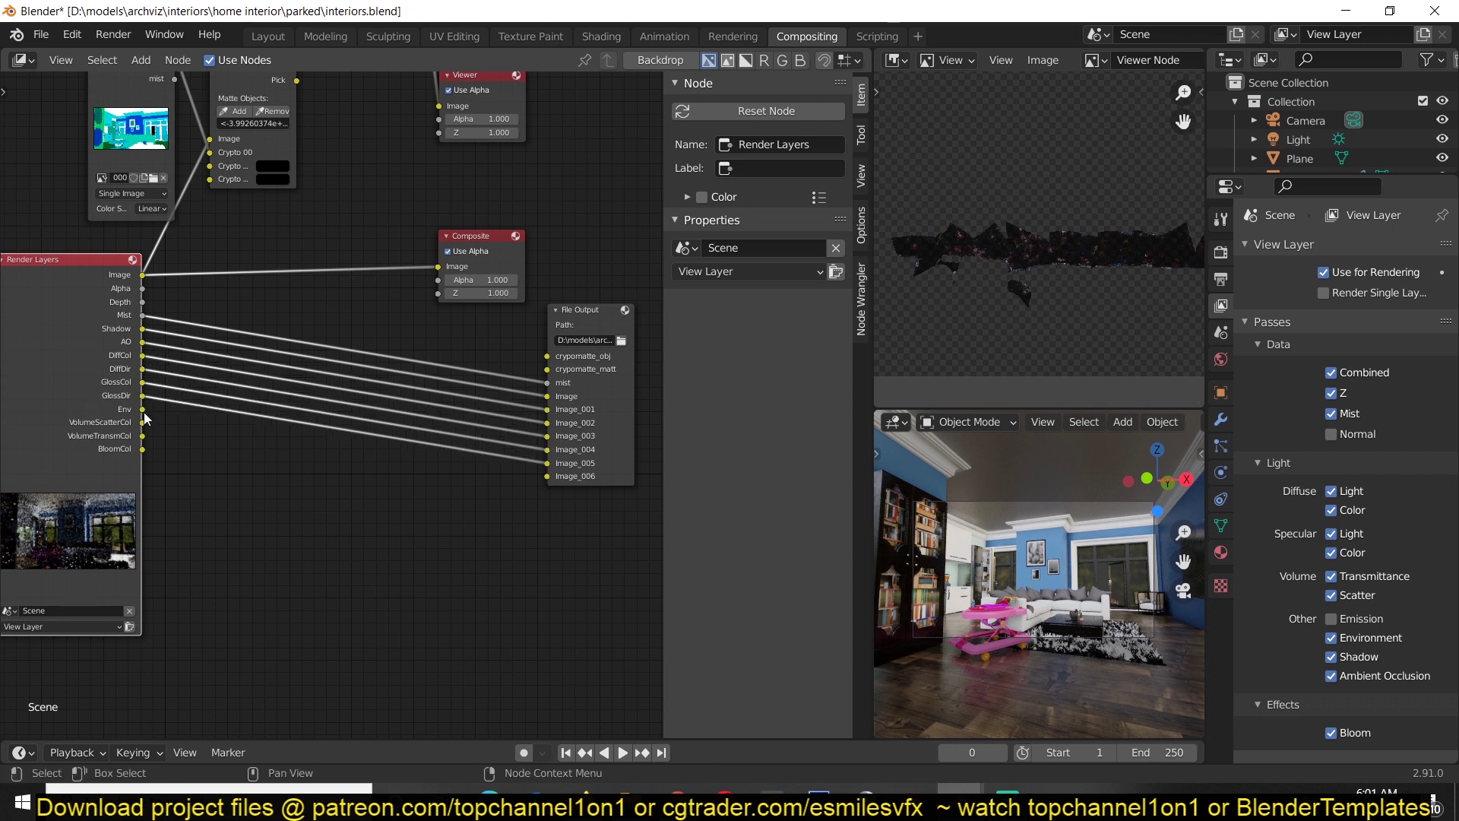
key(f)
key(f)
key(f)
click(579, 325)
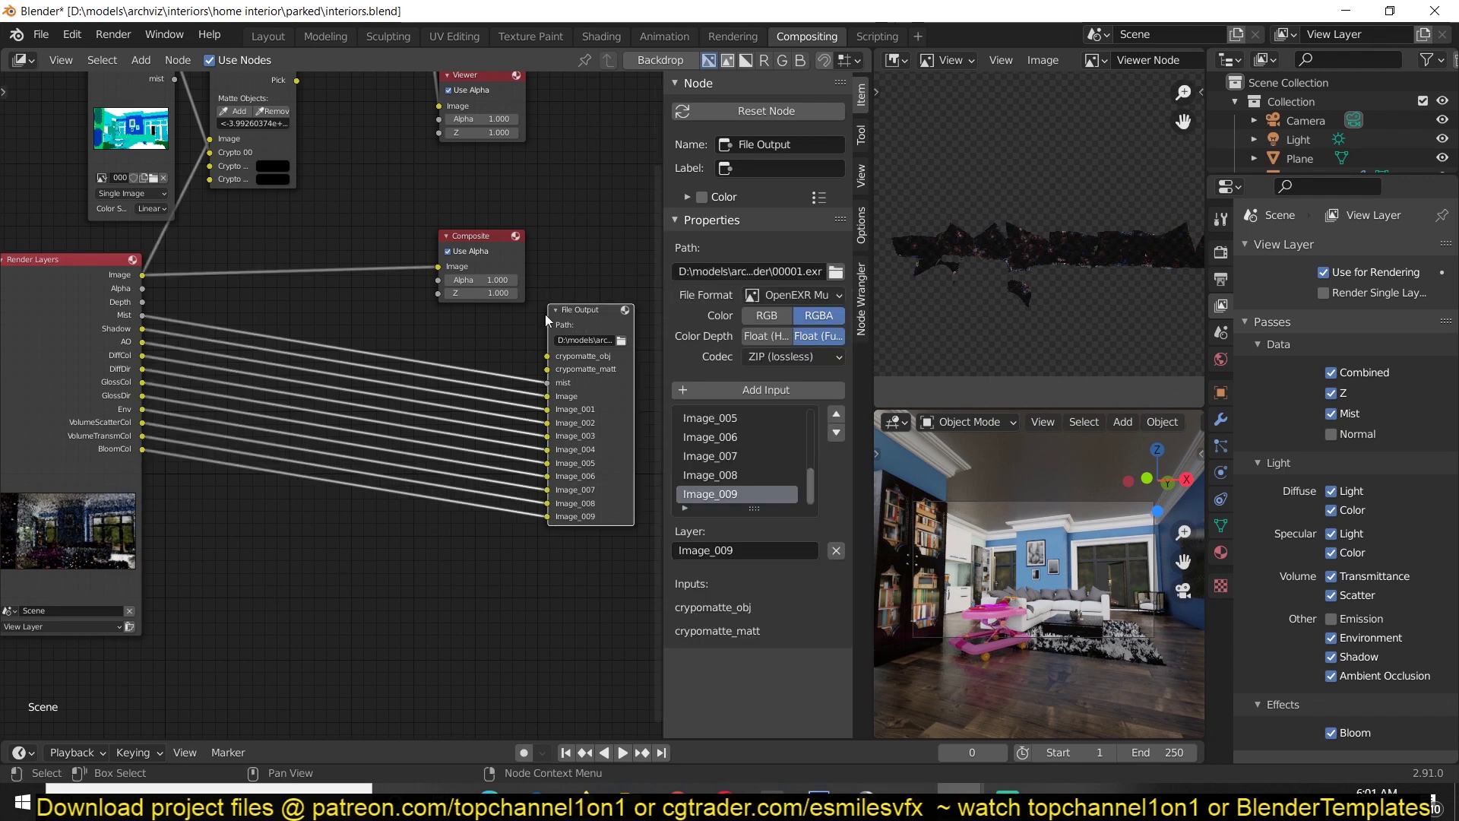
middle_drag(600, 389, 608, 474)
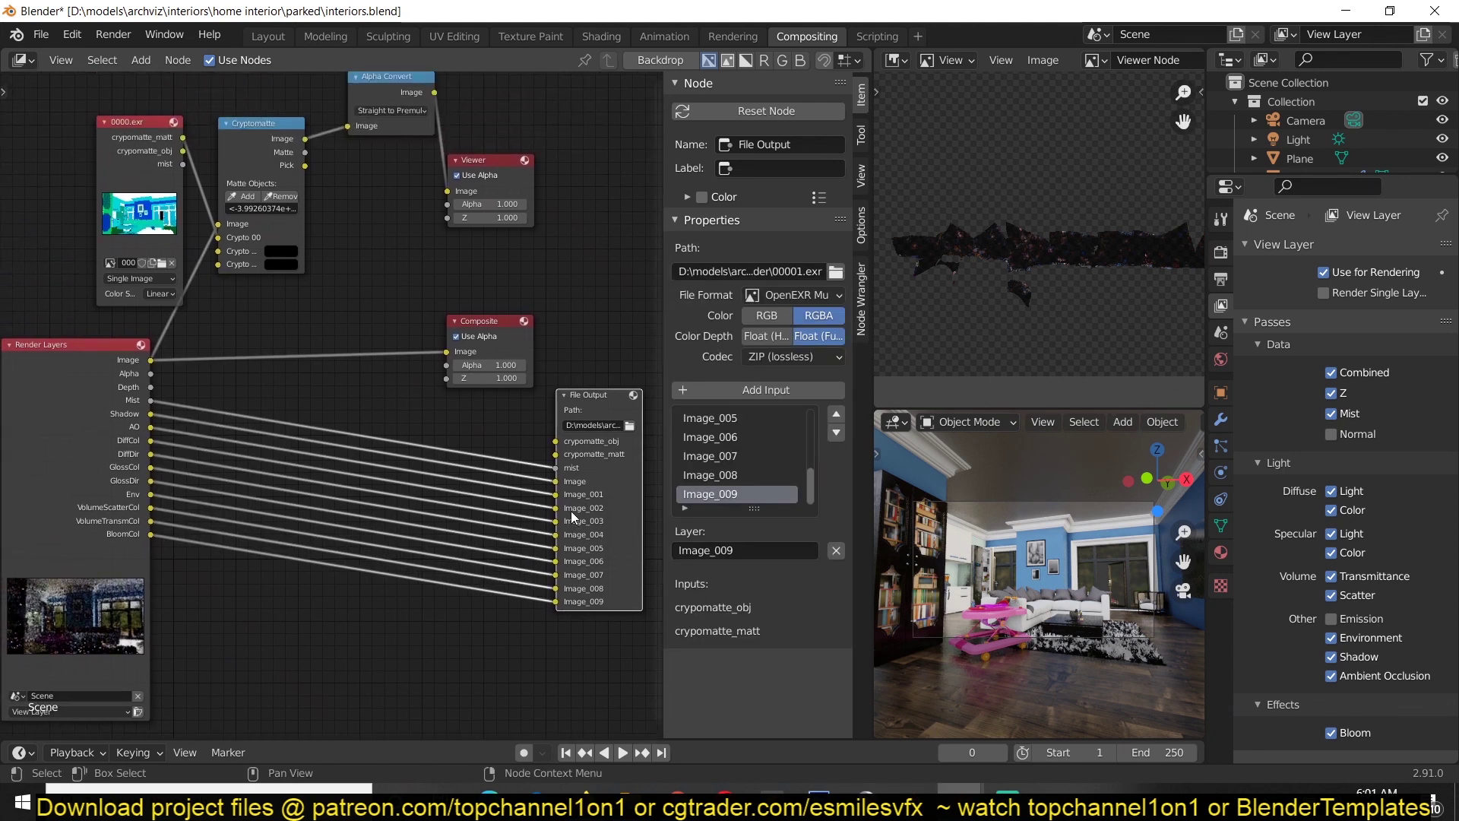
scroll(716, 473, up, 4)
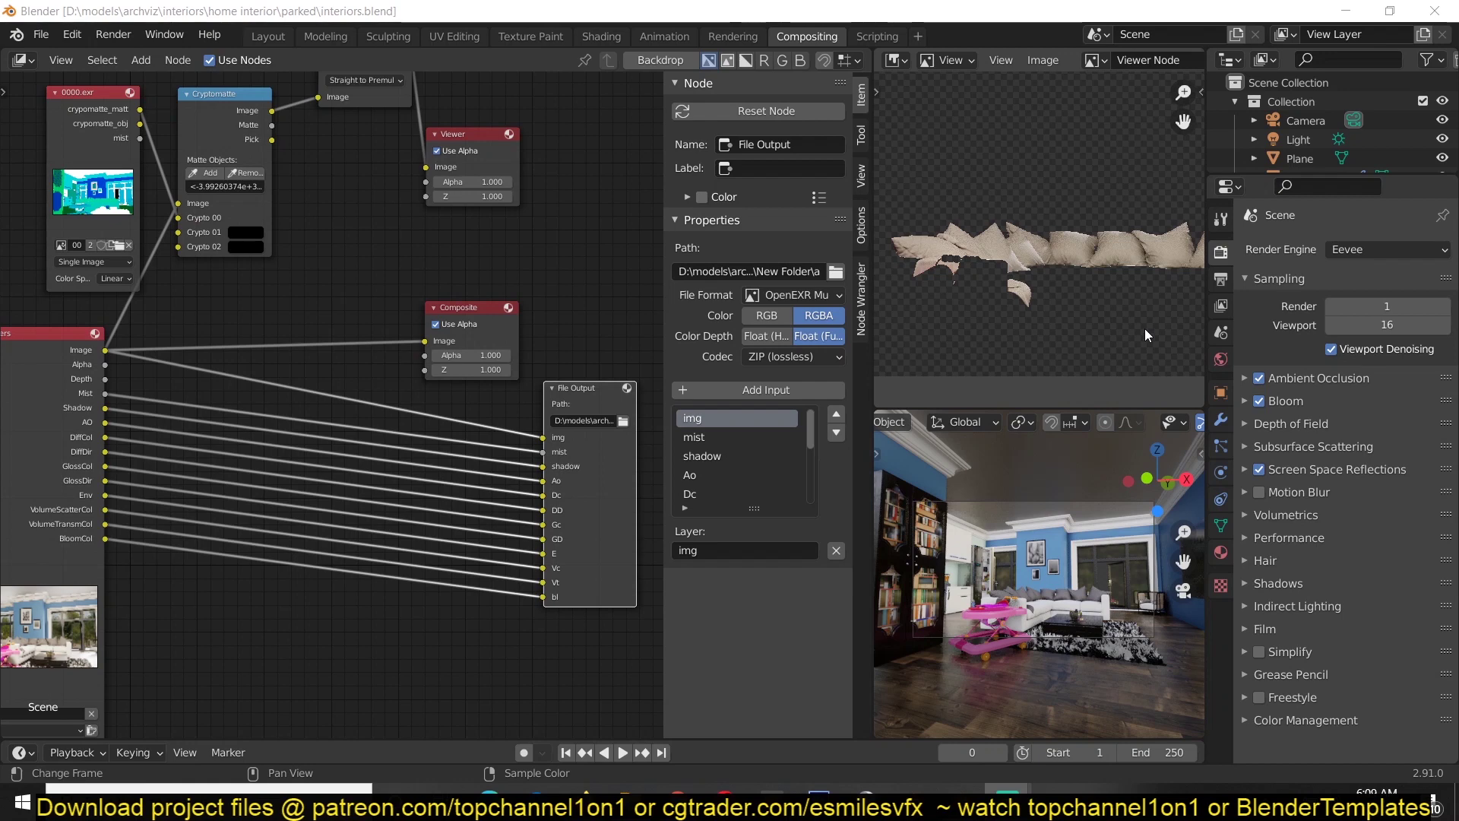
- Delete the two unused image nodes above the Cryptomatte setup
middle_drag(620, 332, 500, 366)
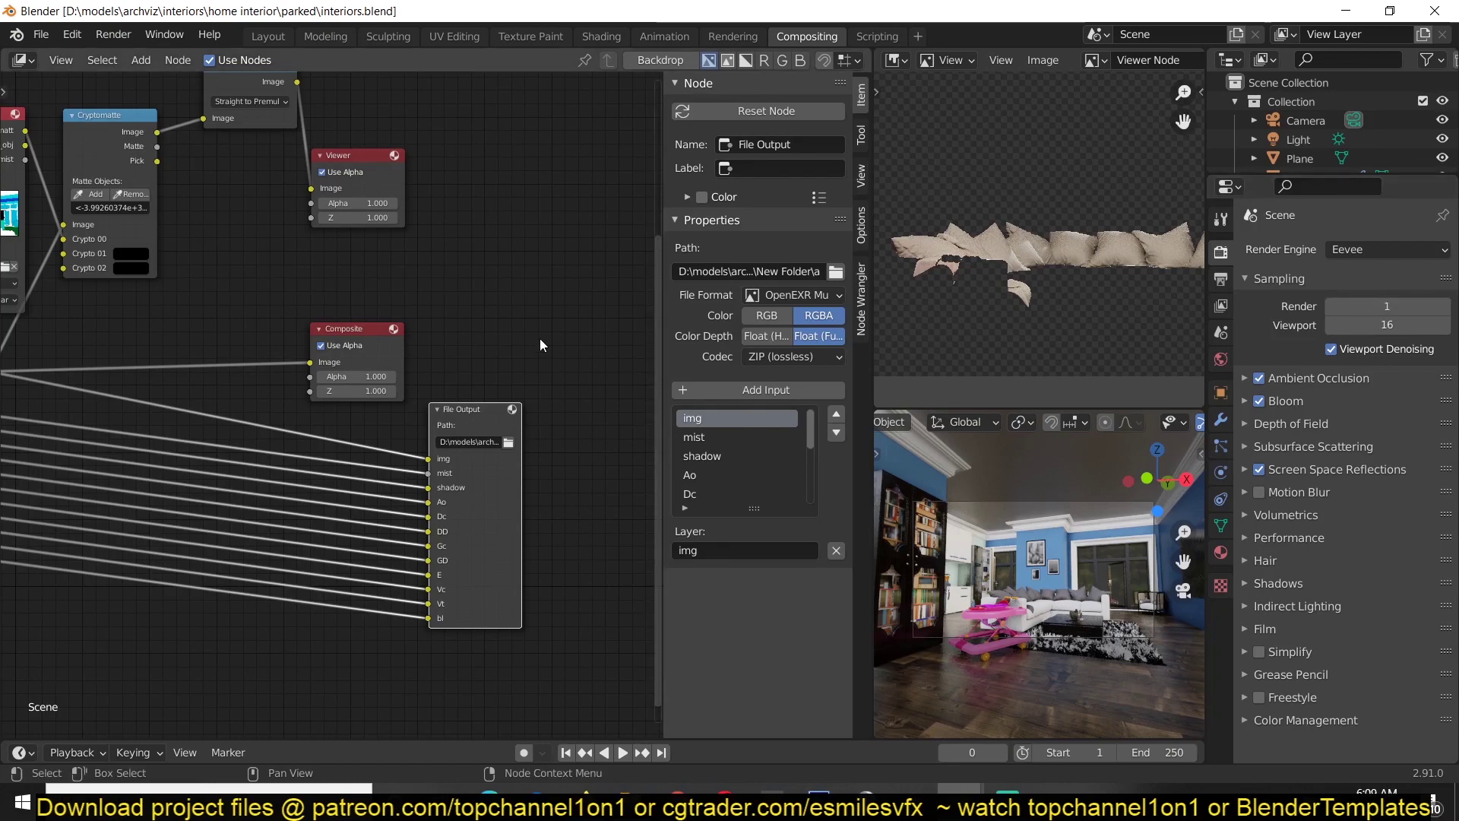
middle_drag(434, 348, 322, 381)
scroll(385, 308, down, 3)
scroll(322, 380, down, 2)
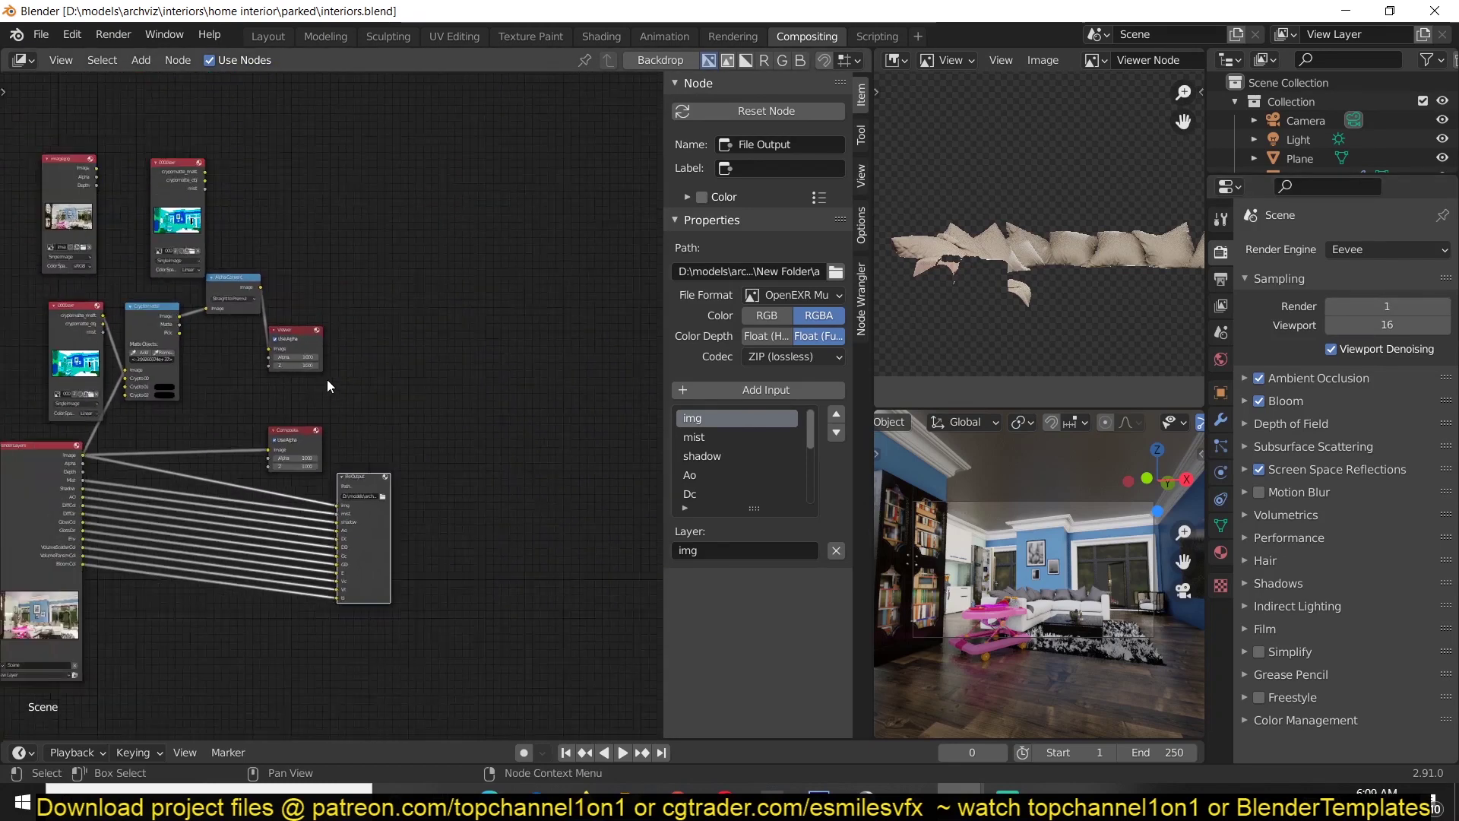
middle_drag(379, 305, 527, 374)
drag(355, 199, 211, 272)
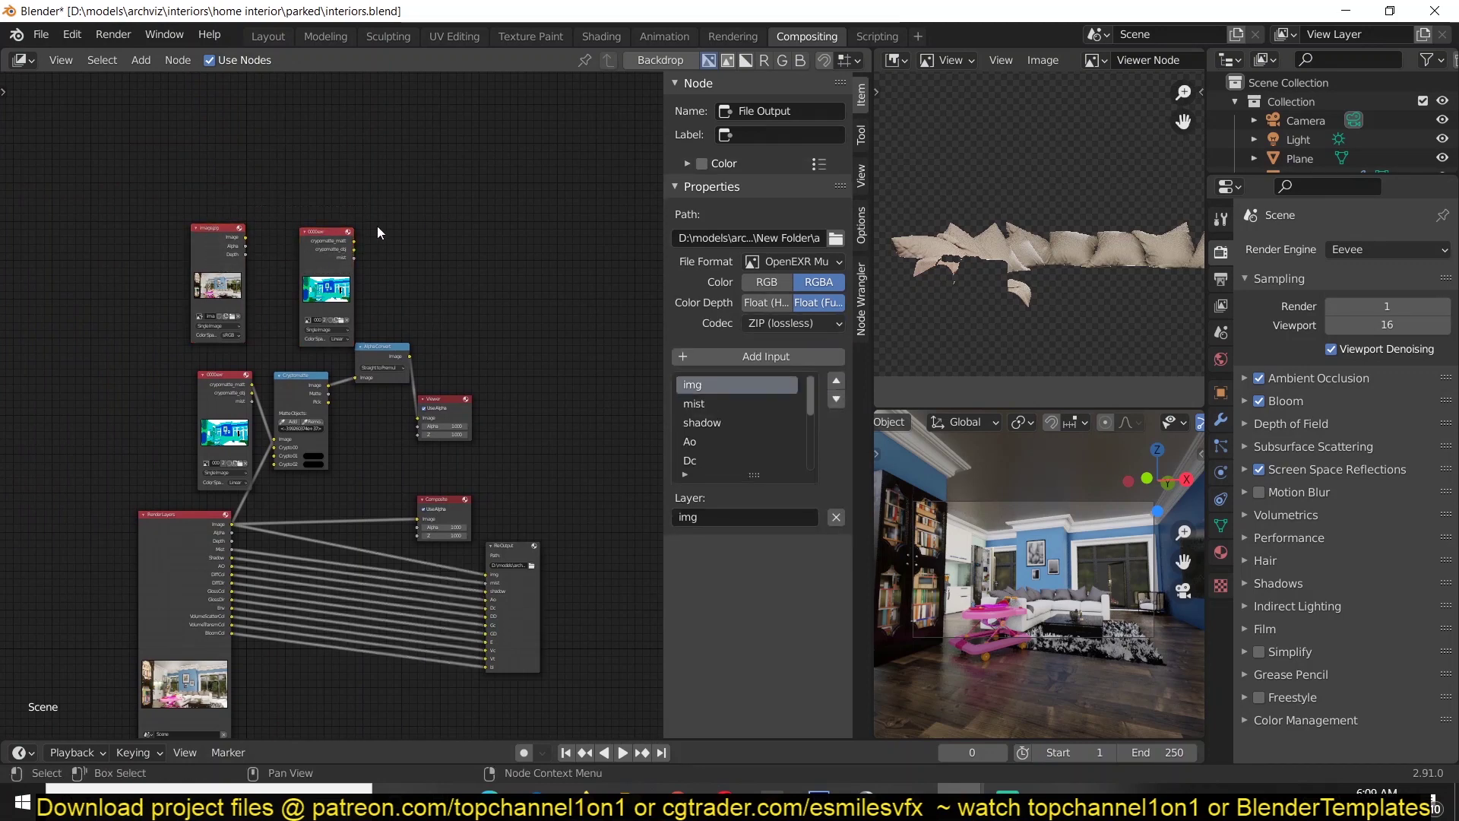
key(x)
scroll(358, 236, up, 3)
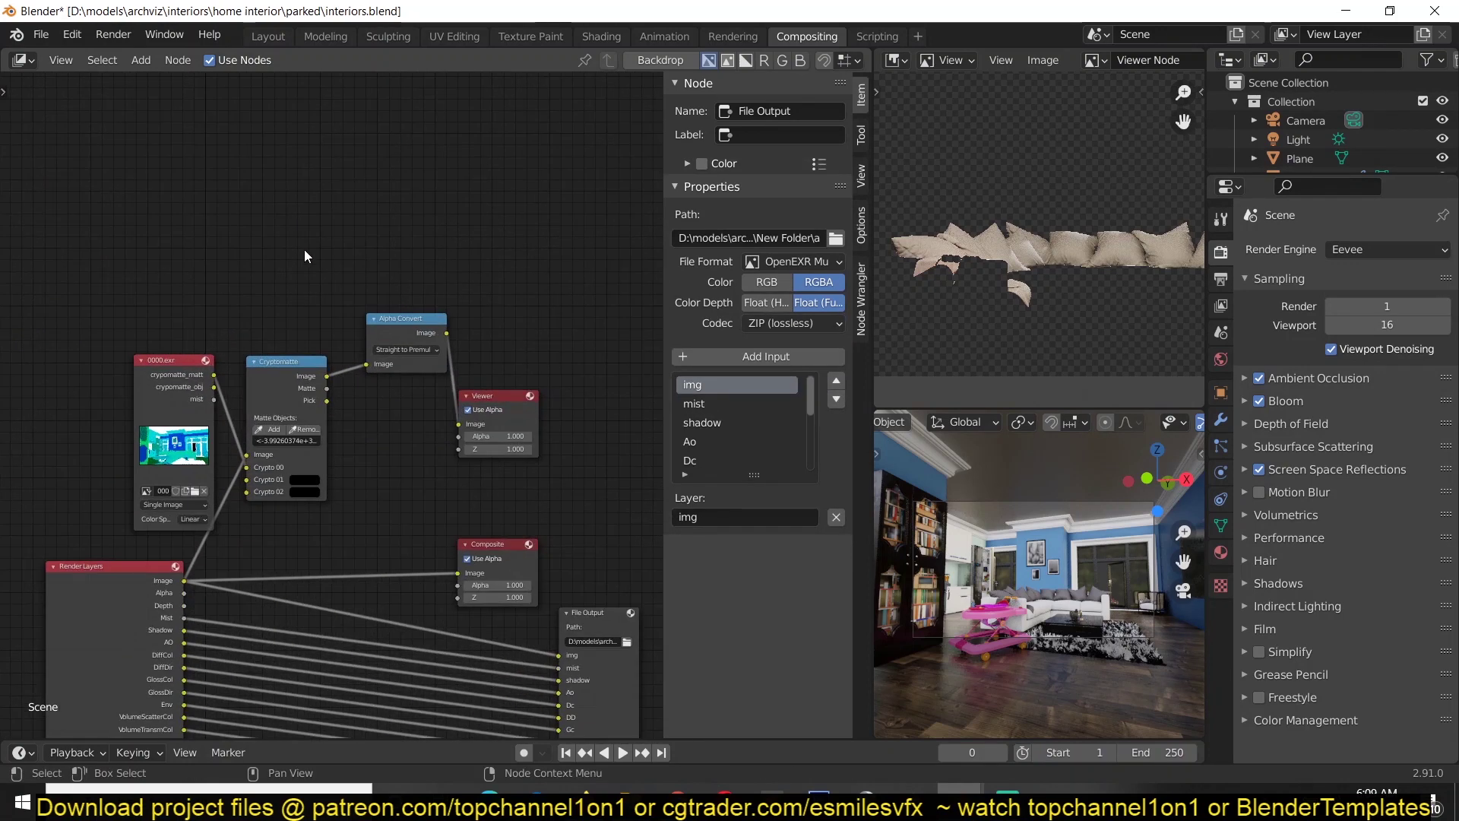
- Examine the File Output node's named inputs, from img to bl, and their links from the Render Layers passes
key(shift+a)
mouse_move(268, 252)
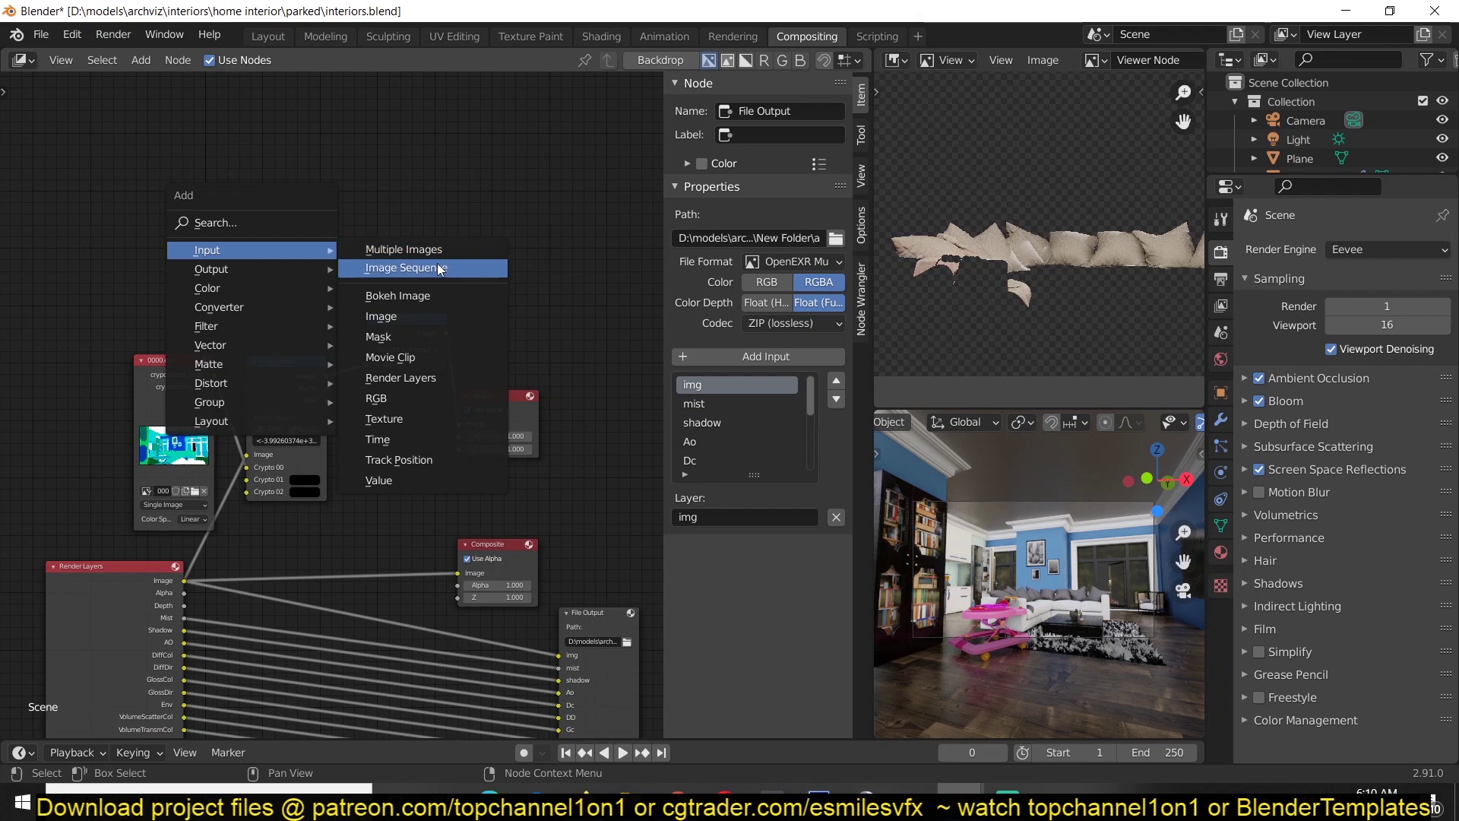
middle_drag(450, 673, 372, 475)
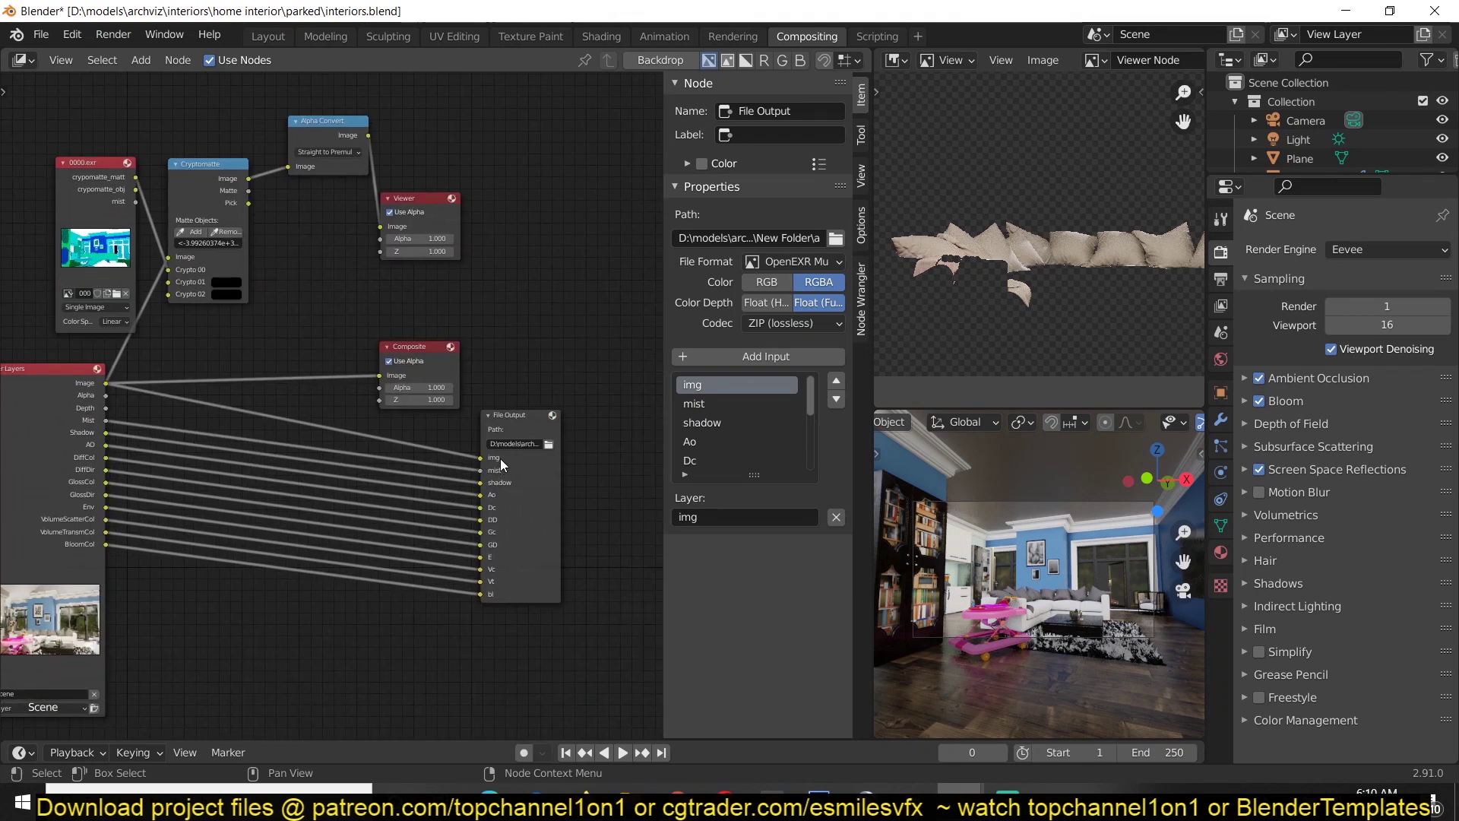
scroll(99, 378, up, 3)
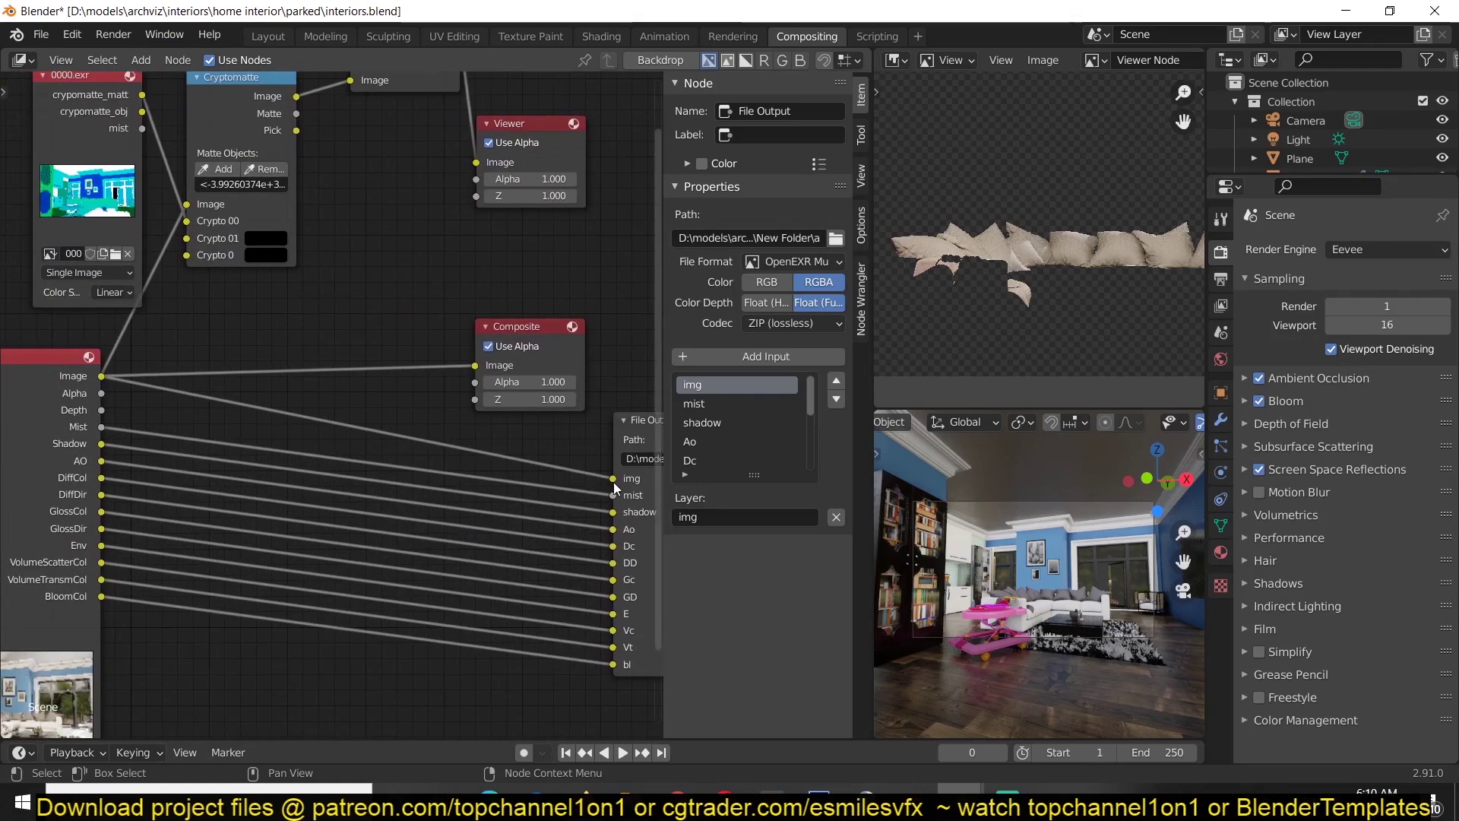
middle_drag(630, 389, 498, 366)
scroll(403, 377, down, 3)
middle_drag(395, 378, 445, 484)
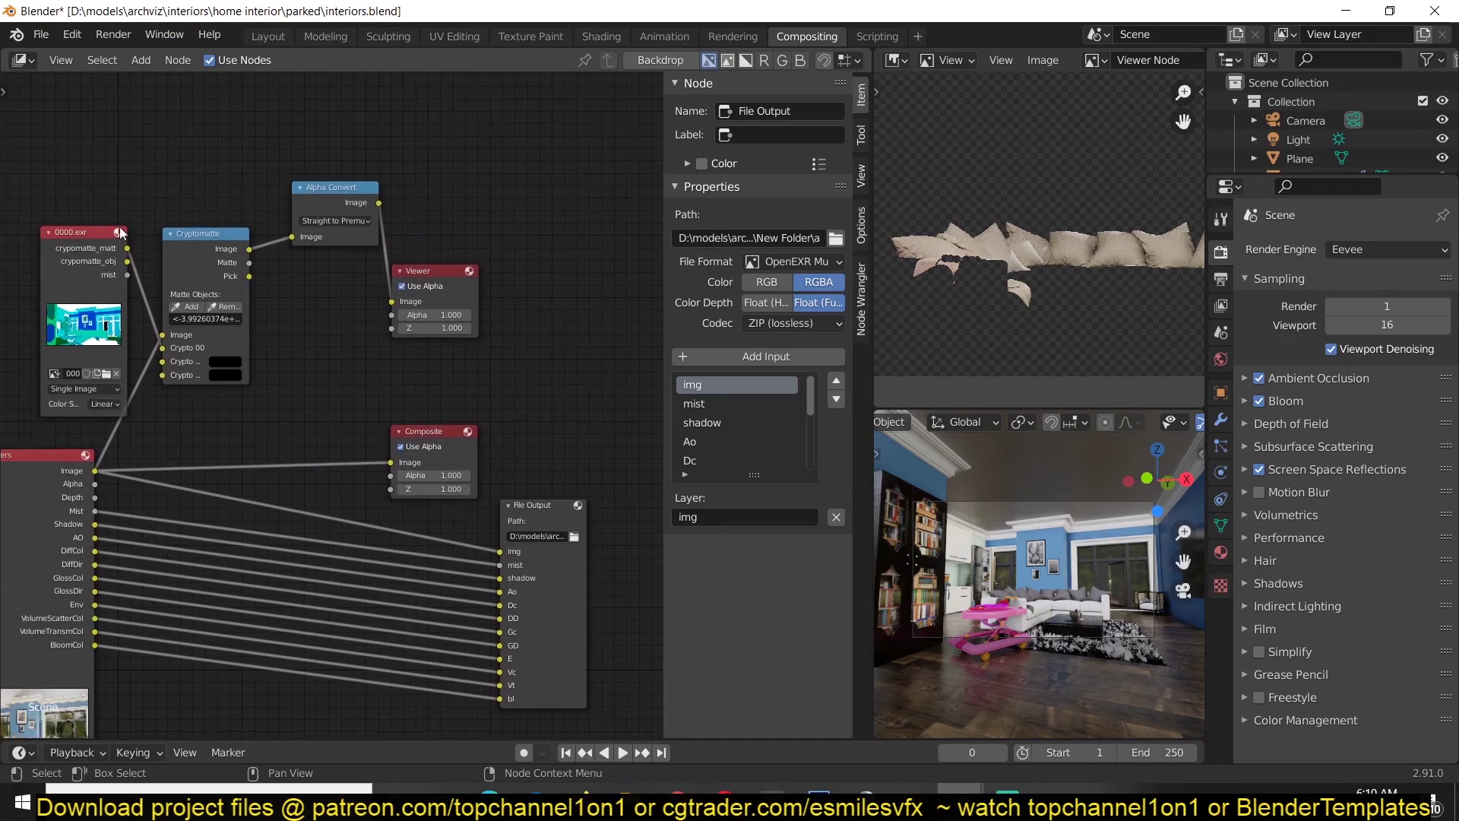
middle_drag(158, 257, 132, 369)
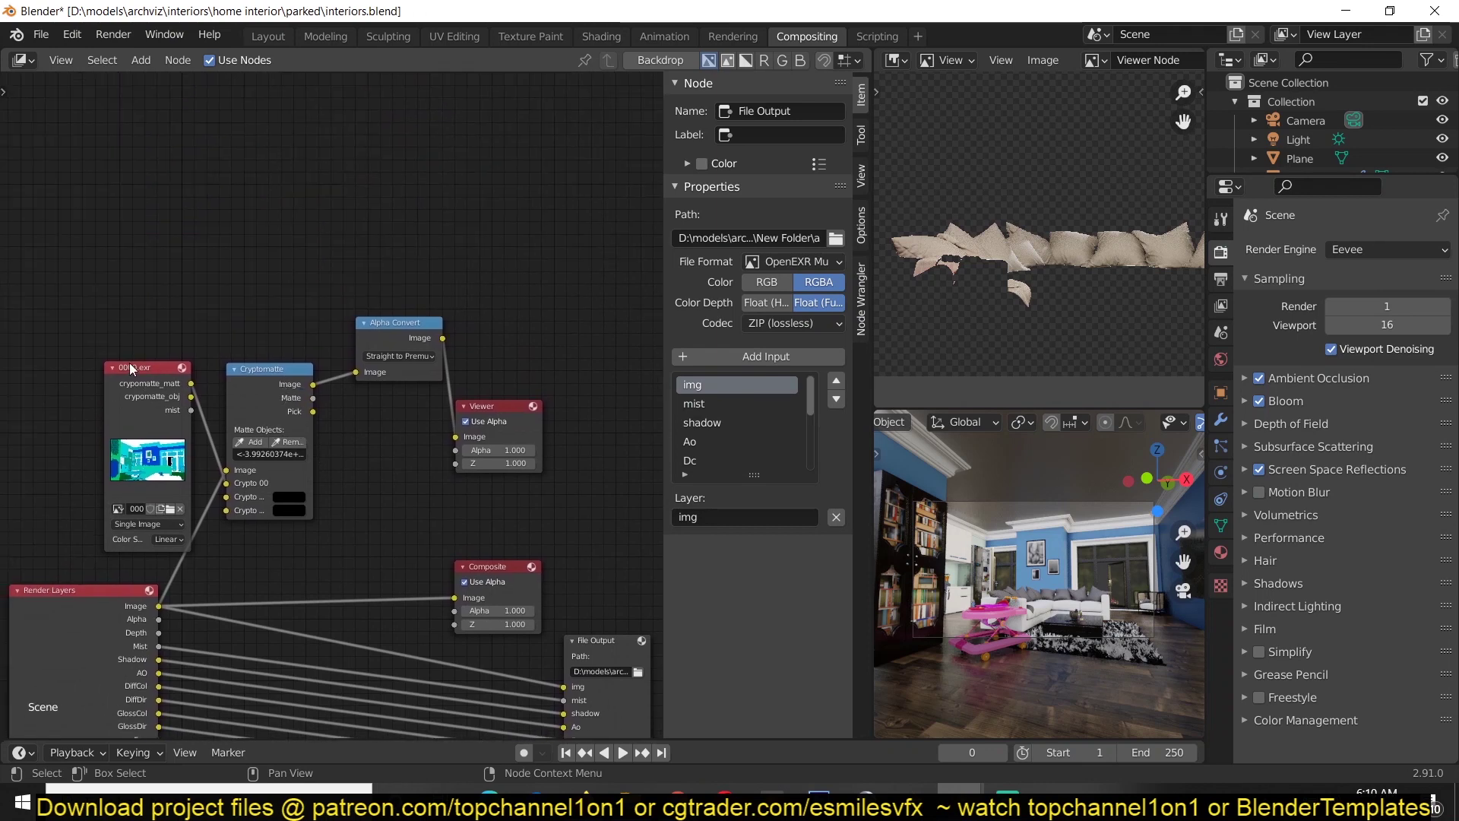
- Add an Image node above the Cryptomatte setup and load a0000.exr from New Folder into it
middle_drag(230, 214, 245, 241)
key(shift+a)
mouse_move(219, 248)
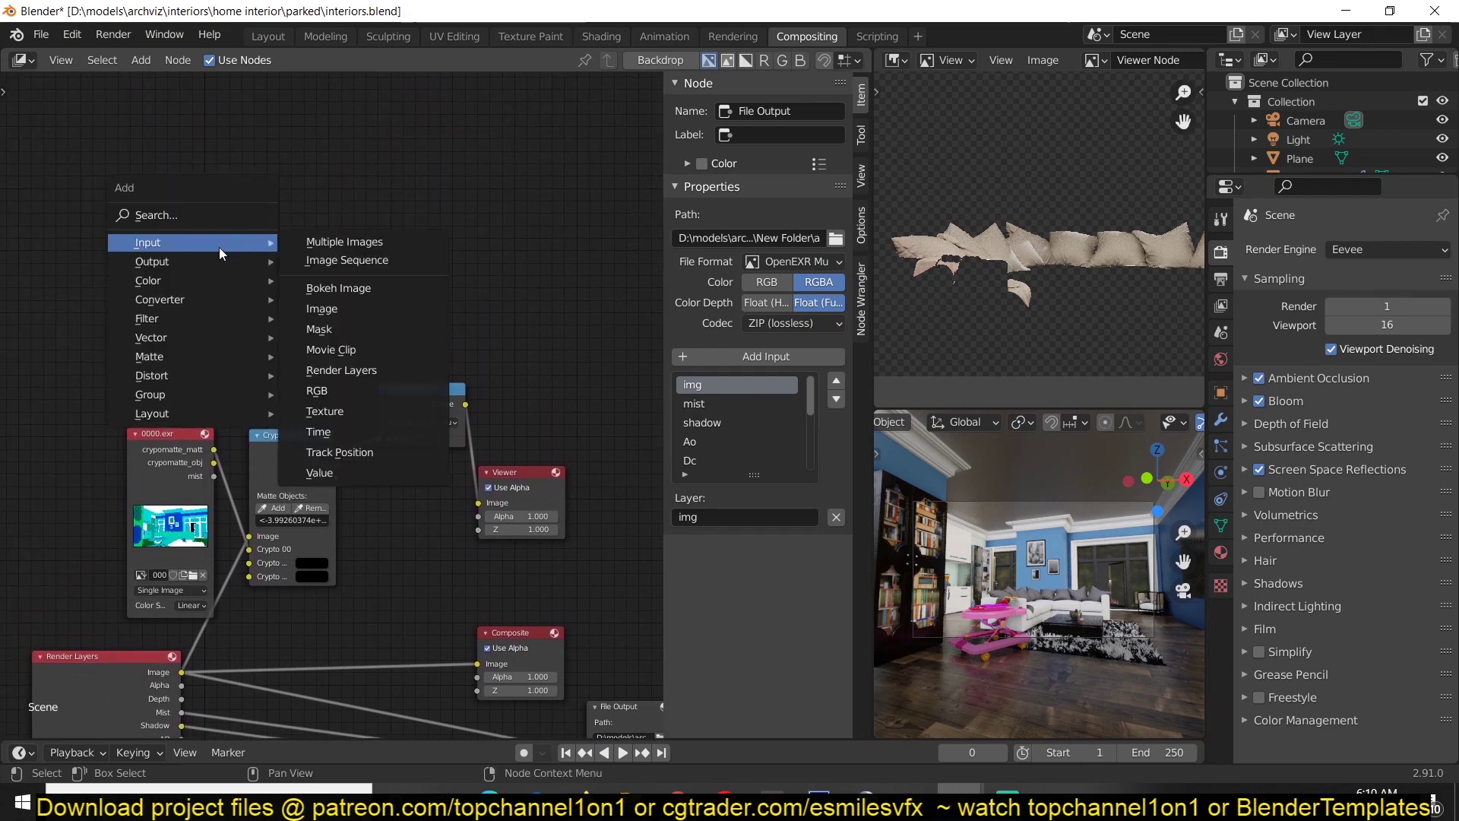
click(360, 302)
click(307, 276)
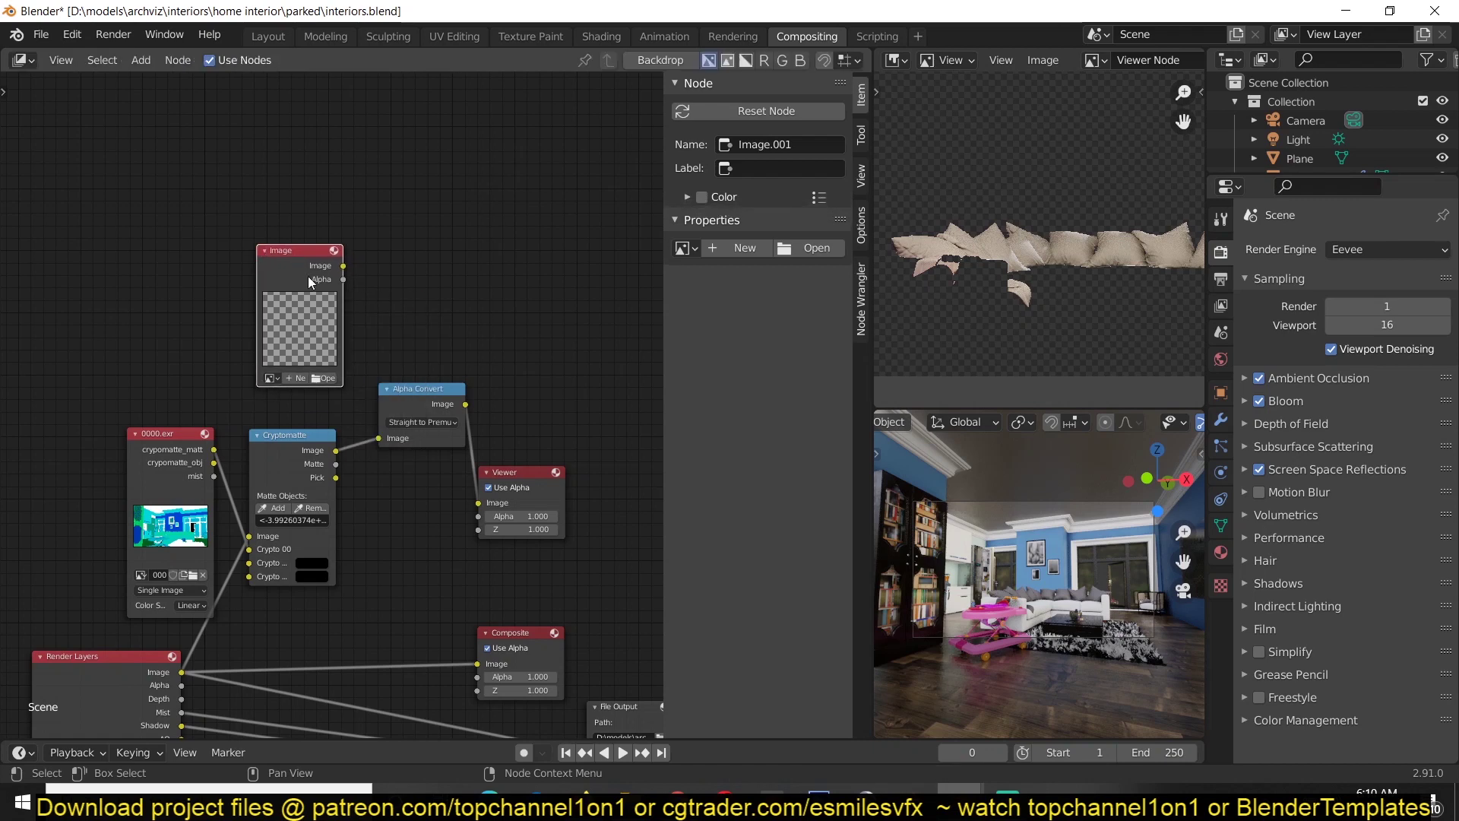
click(326, 375)
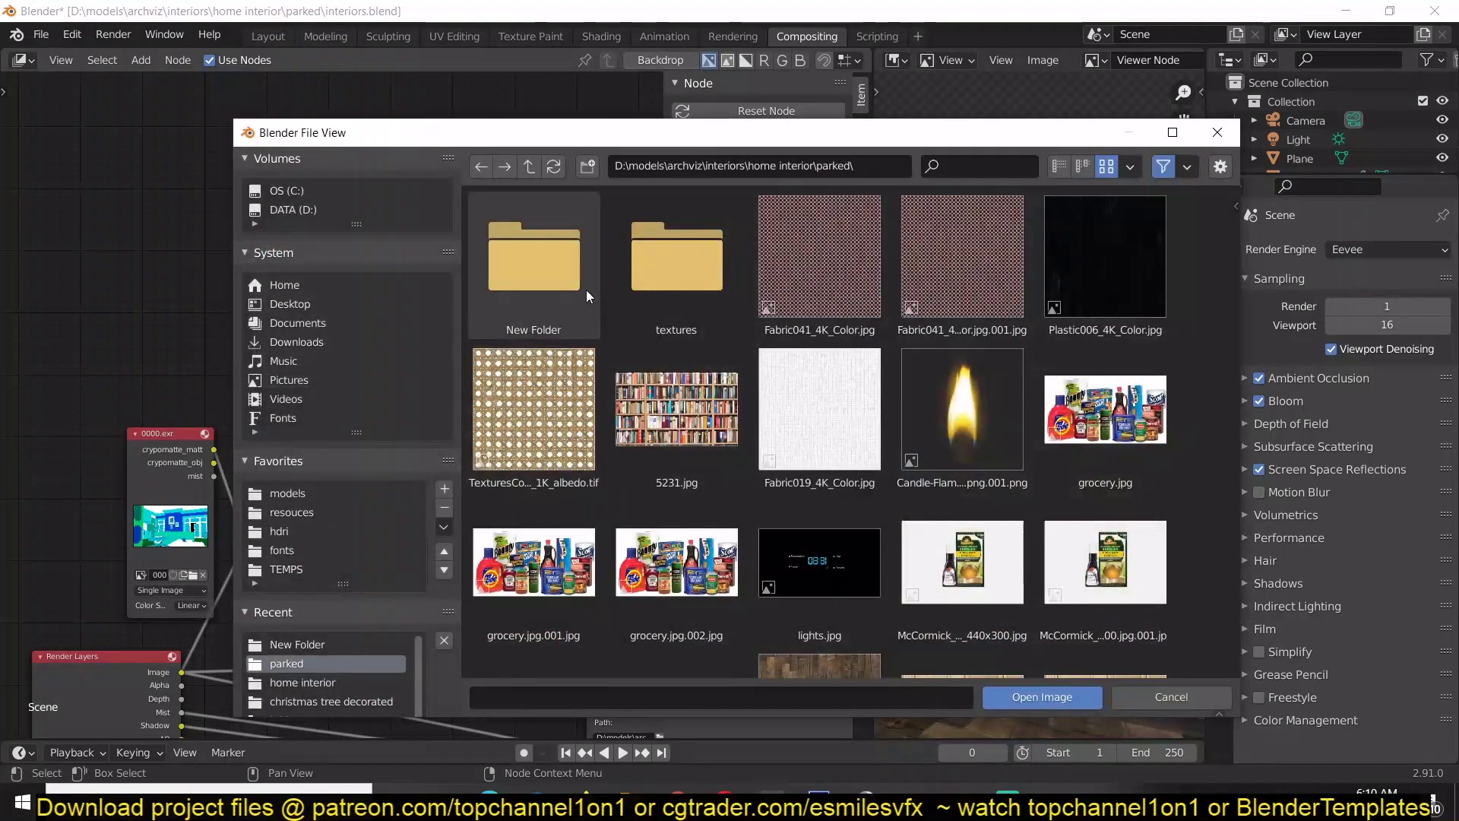
double_click(577, 292)
click(563, 295)
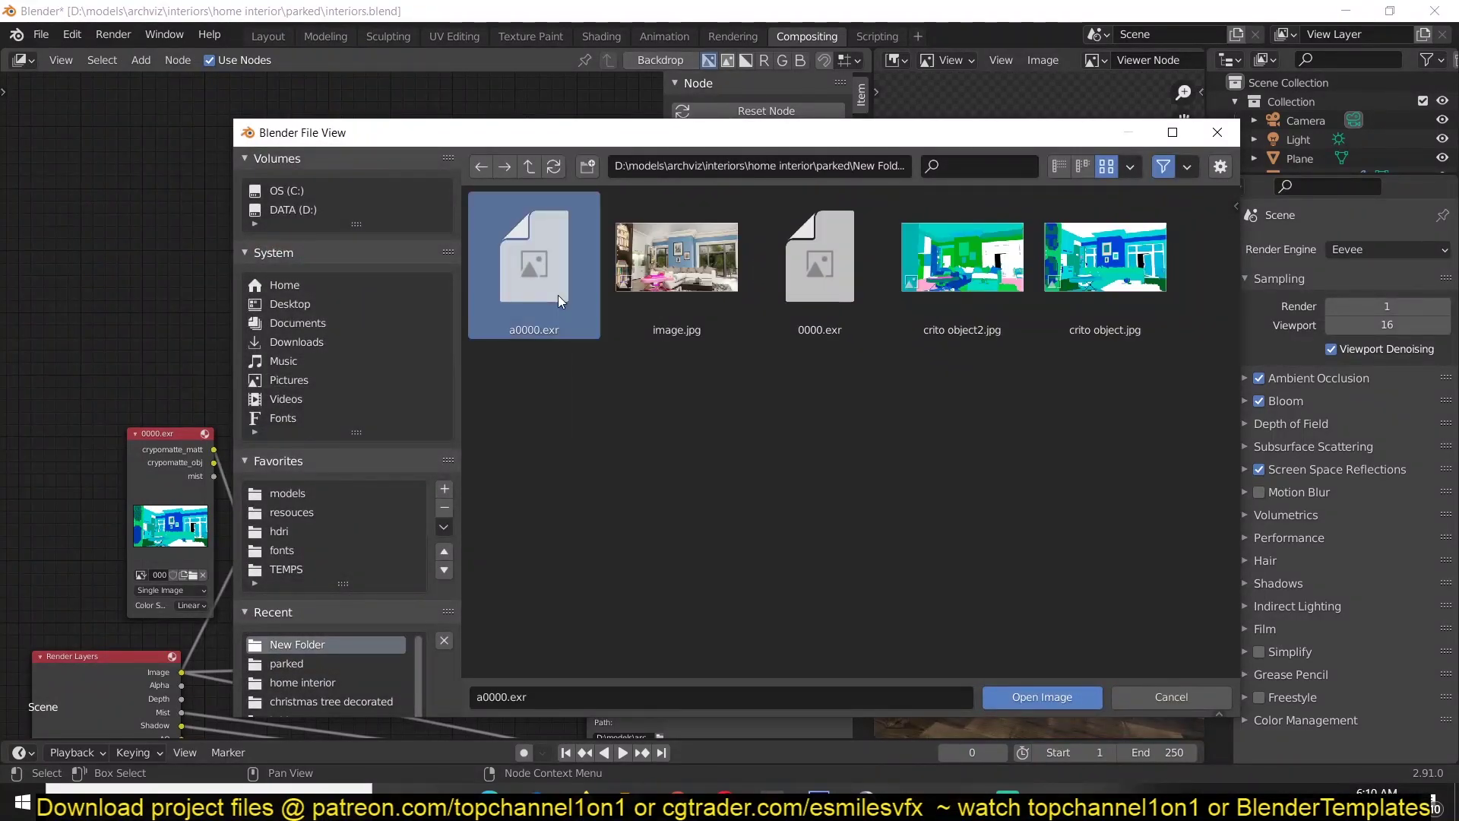
click(1024, 687)
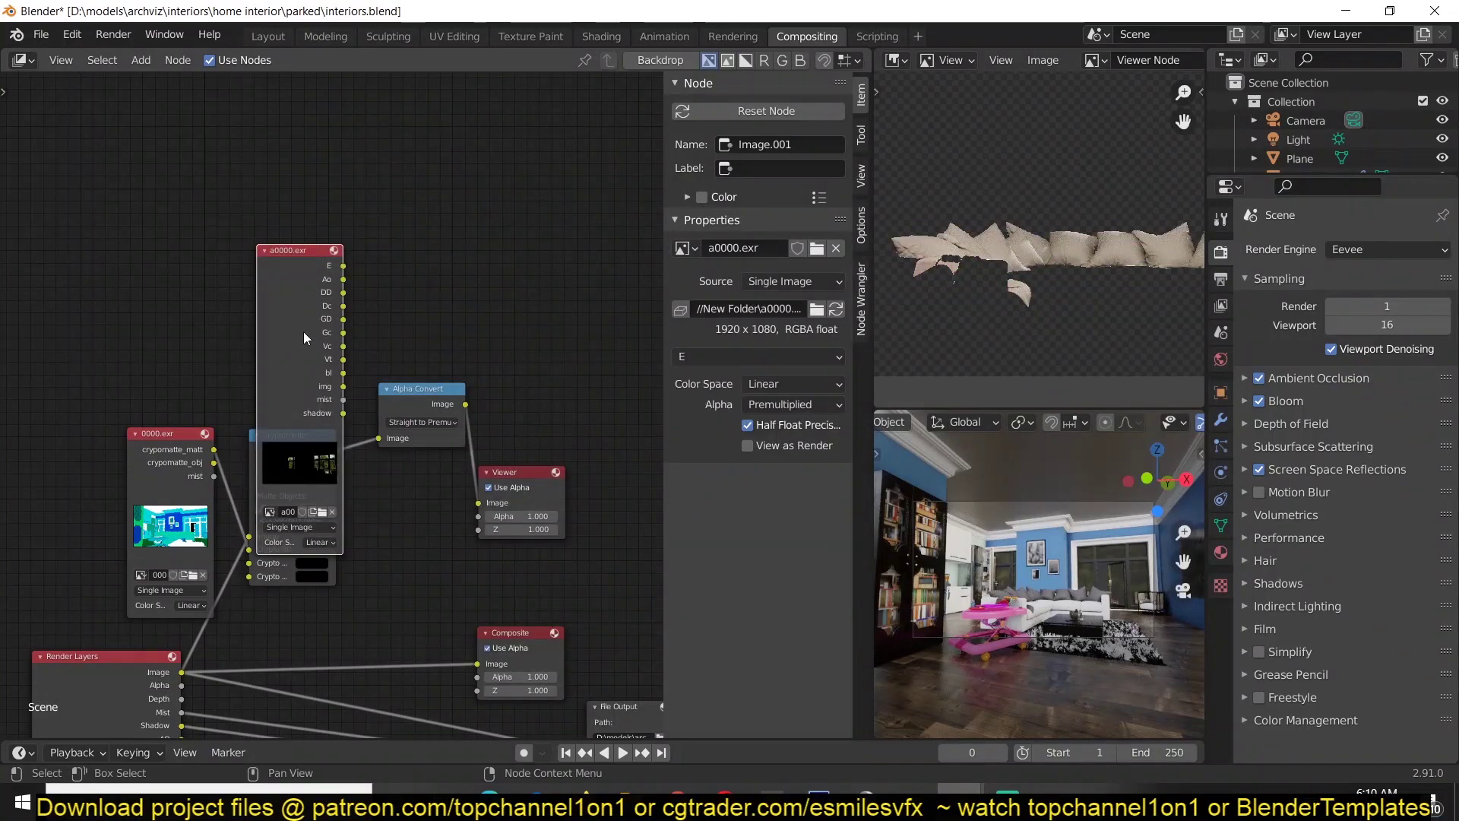
- Move the a0000.exr node above the 0000.exr node and connect its E output to the Viewer's Image input
drag(304, 338, 196, 213)
middle_drag(200, 146, 320, 305)
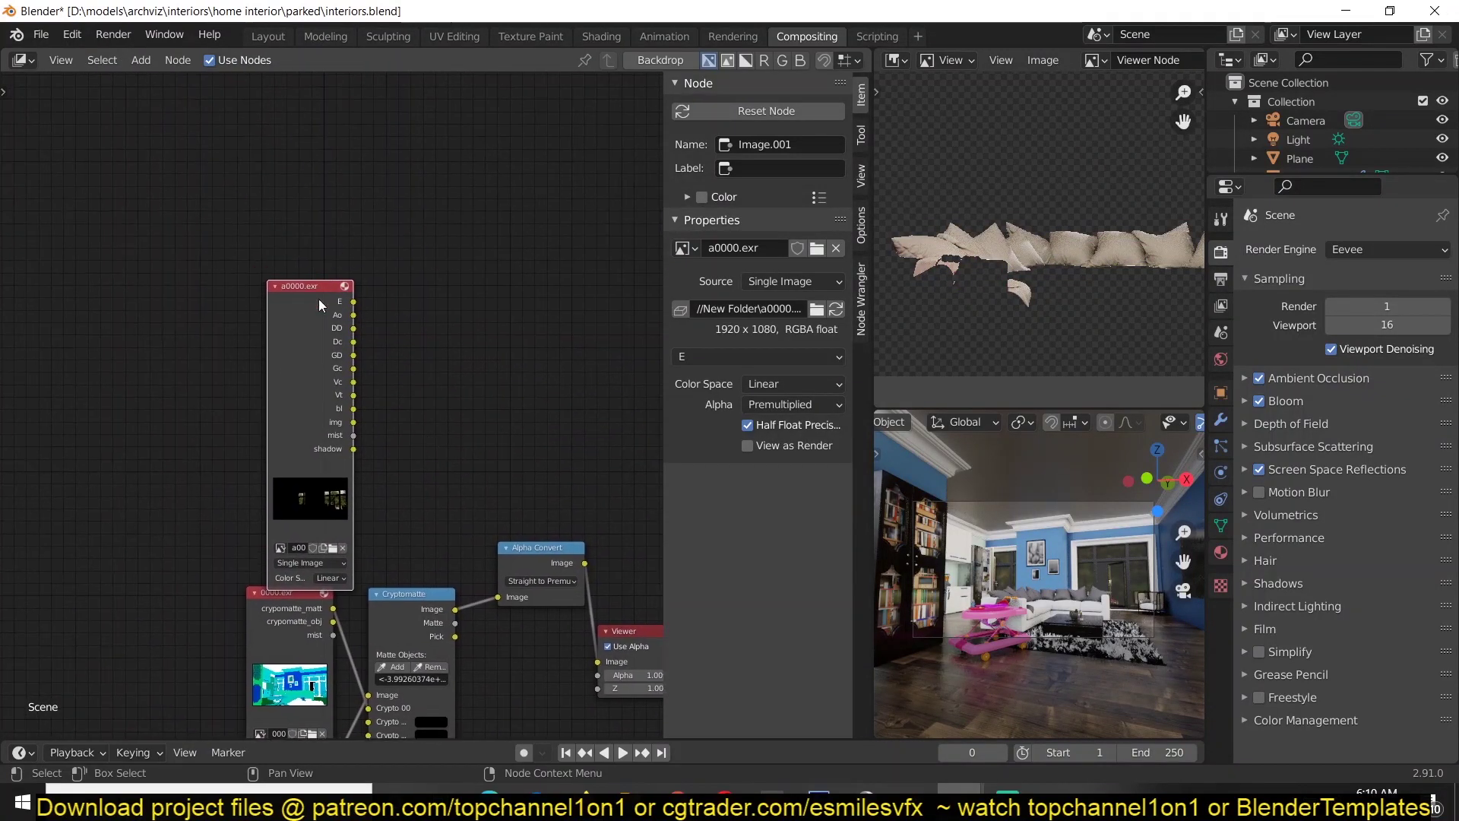
drag(353, 302, 598, 661)
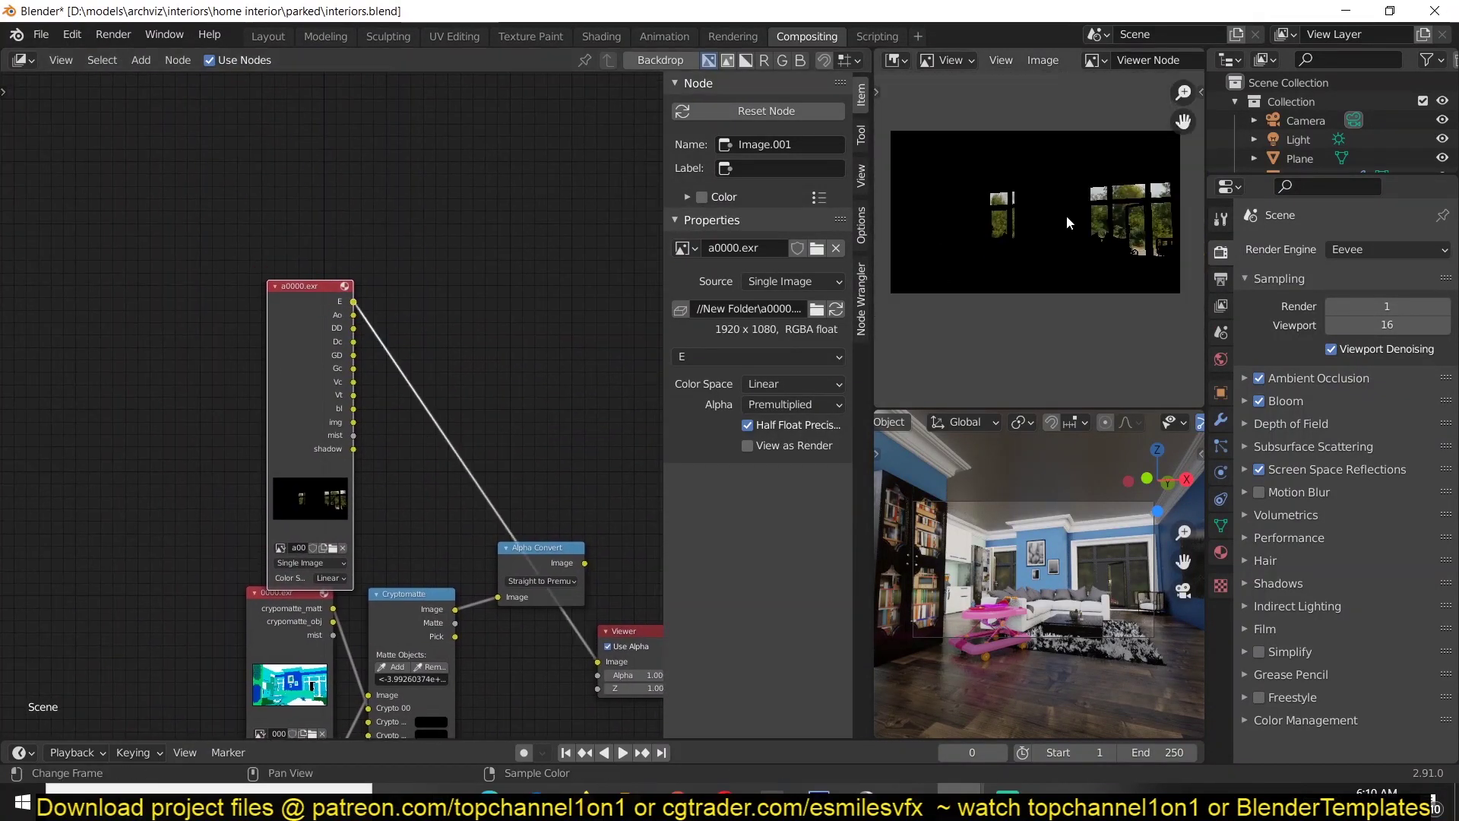
scroll(1065, 216, down, 1)
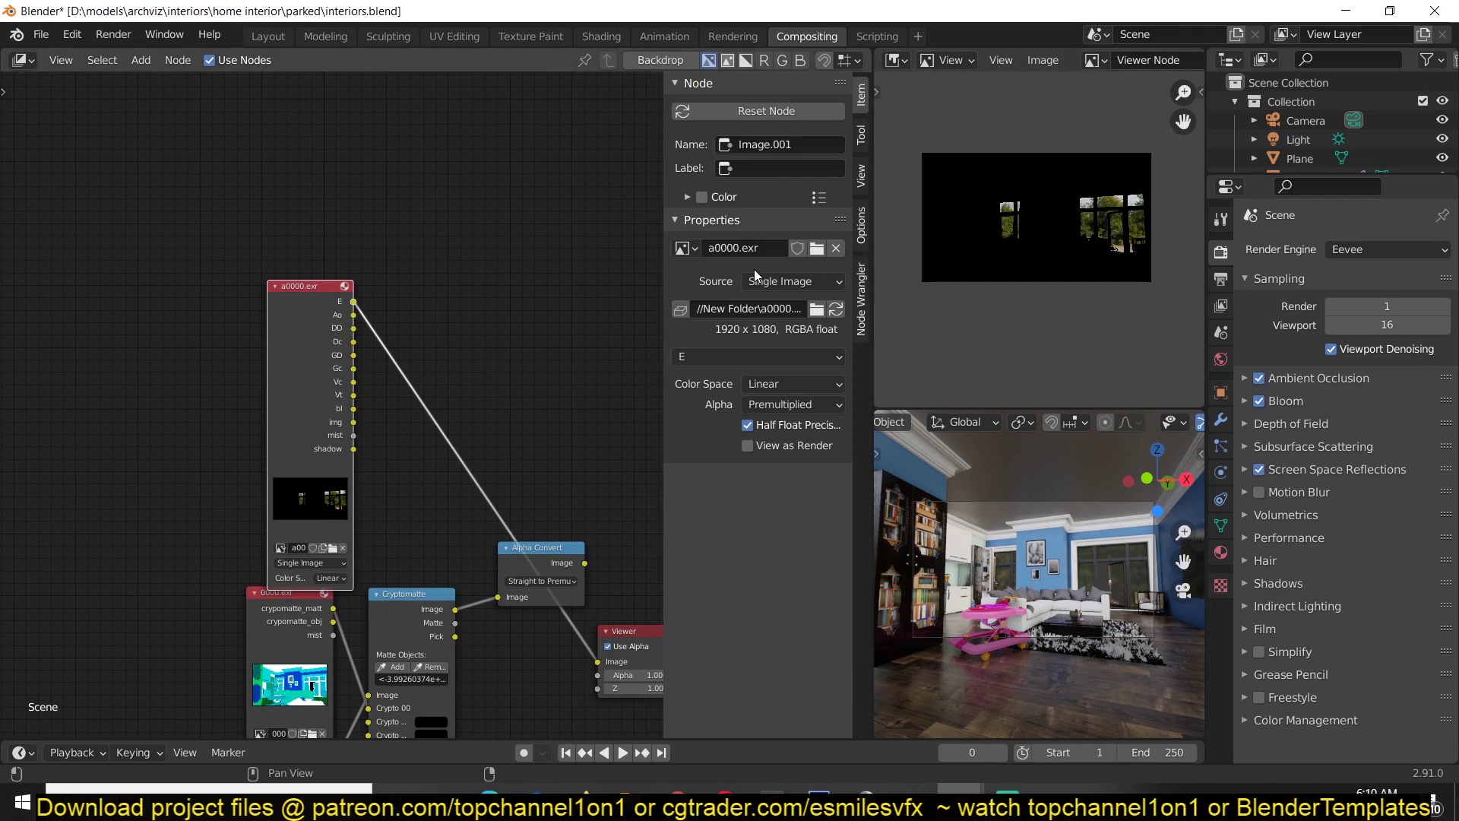
- Hide the node sidebar and preview the Ao, DD and Vc passes of a0000.exr through the Viewer node
key(n)
scroll(718, 286, up, 2)
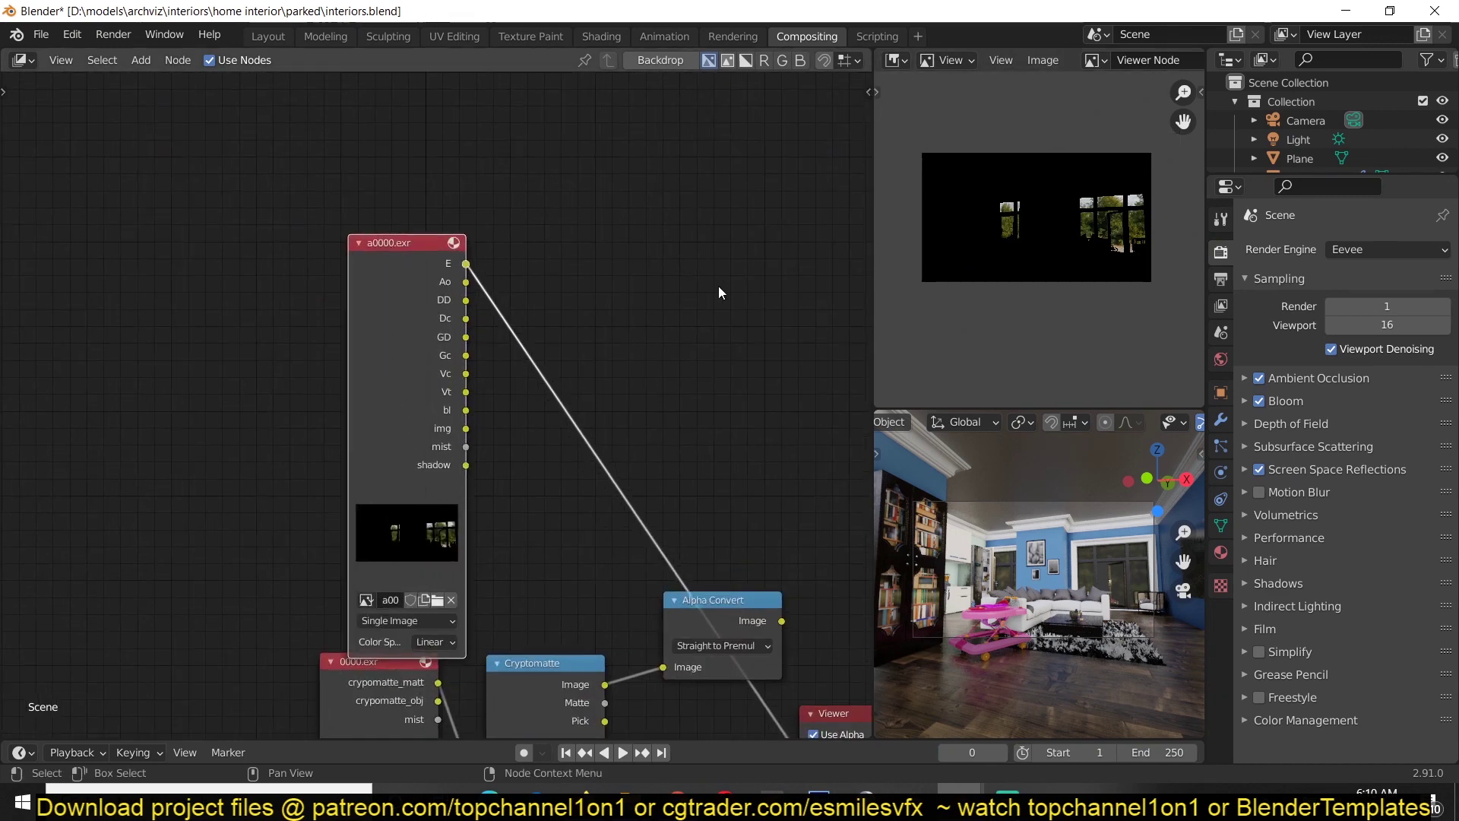
ctrl+shift+click(479, 283)
scroll(1041, 220, up, 3)
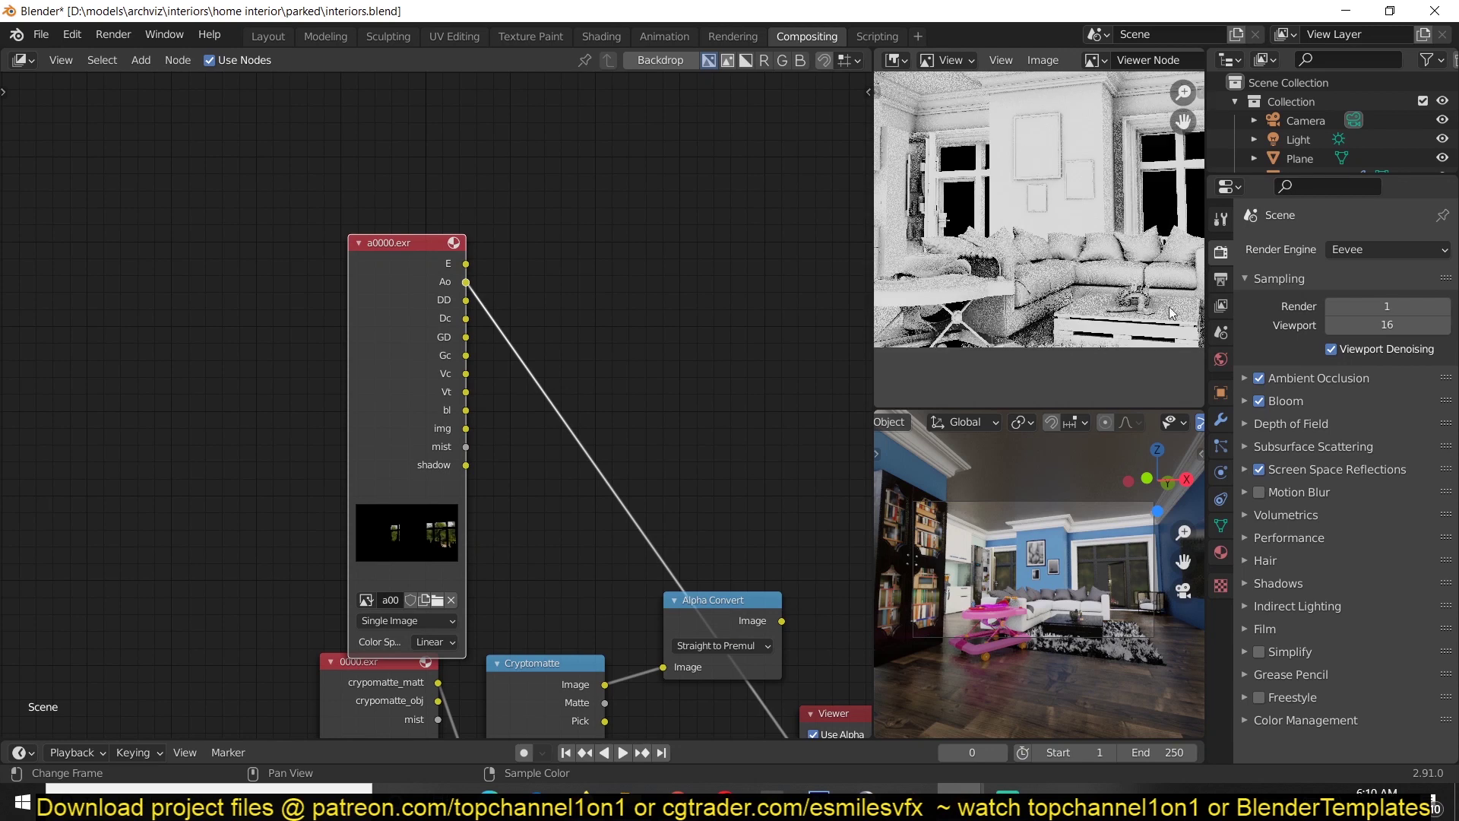
scroll(943, 295, up, 1)
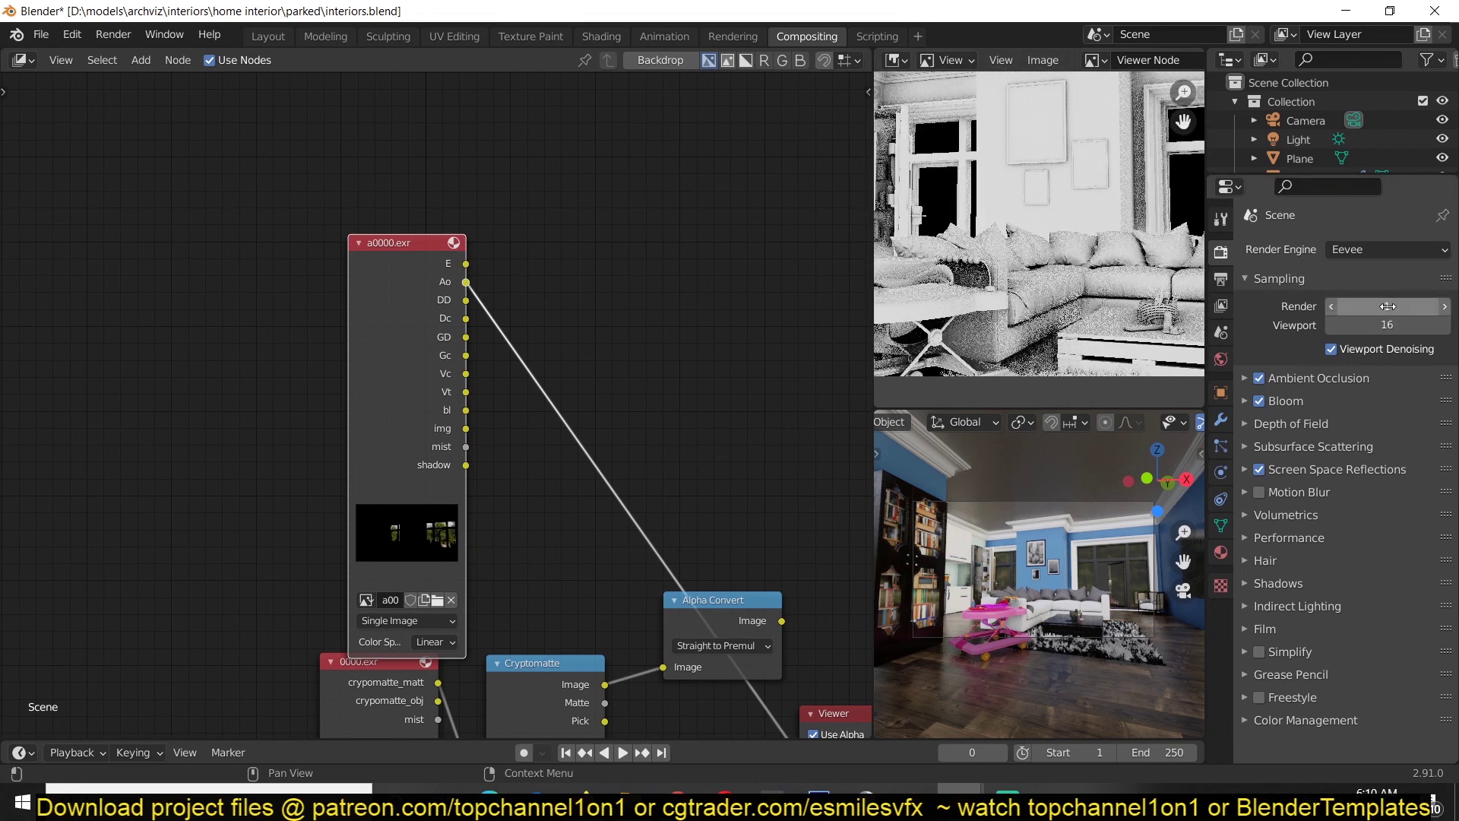
ctrl+shift+click(427, 306)
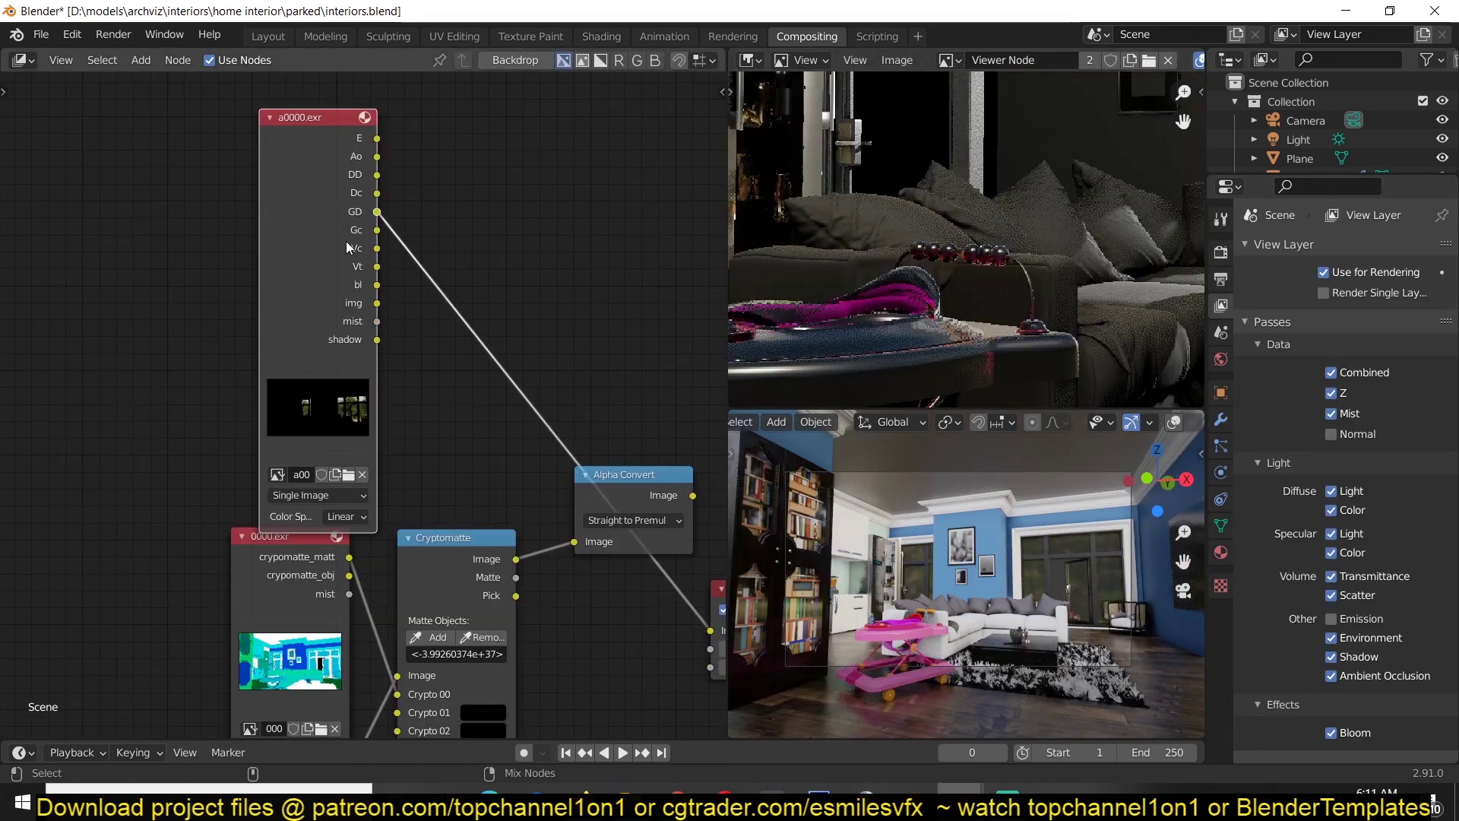
ctrl+shift+click(349, 248)
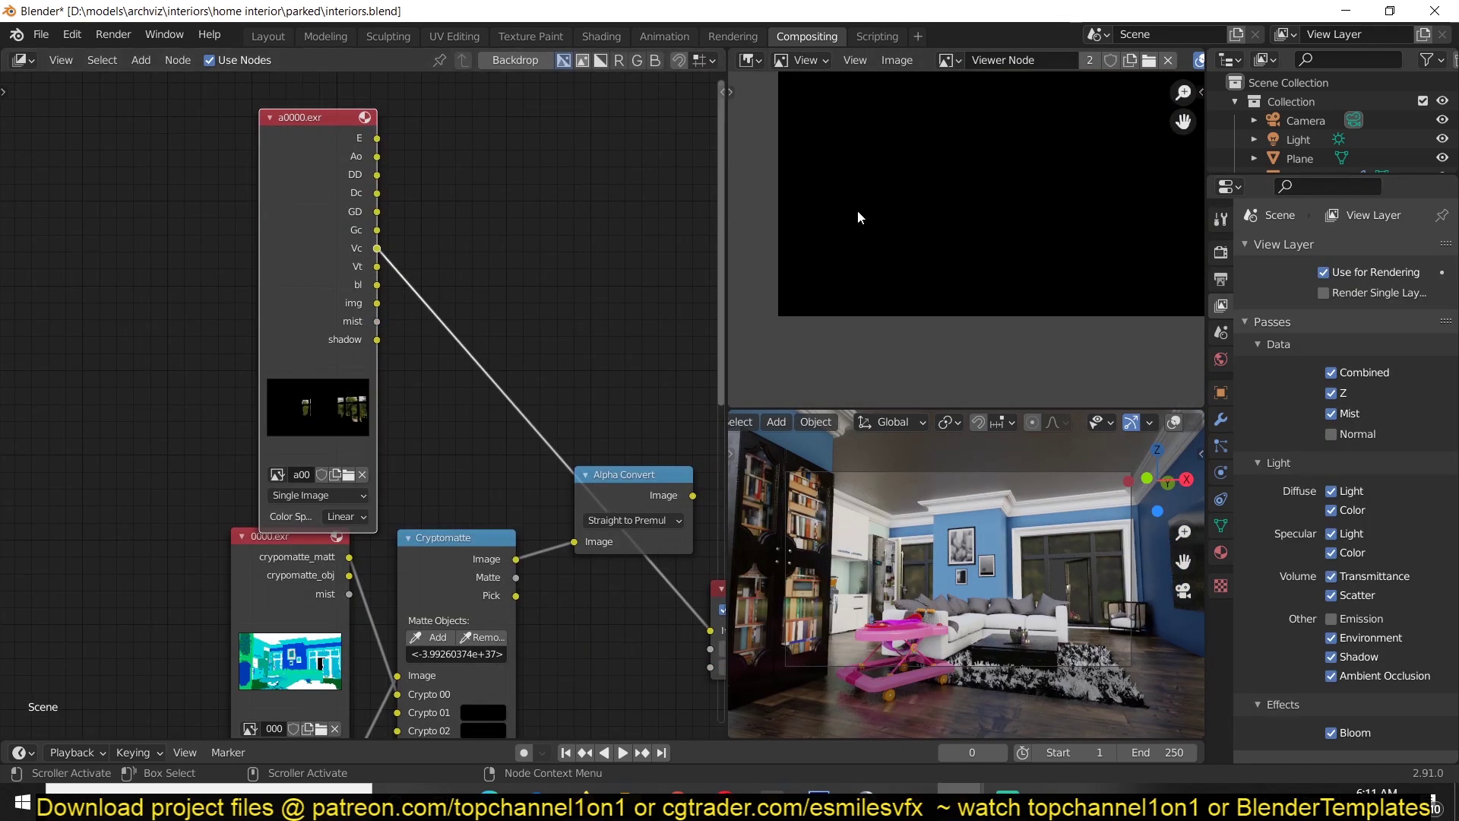
- Preview the bl, img and mist passes of a0000.exr through the Viewer node
ctrl+shift+click(342, 288)
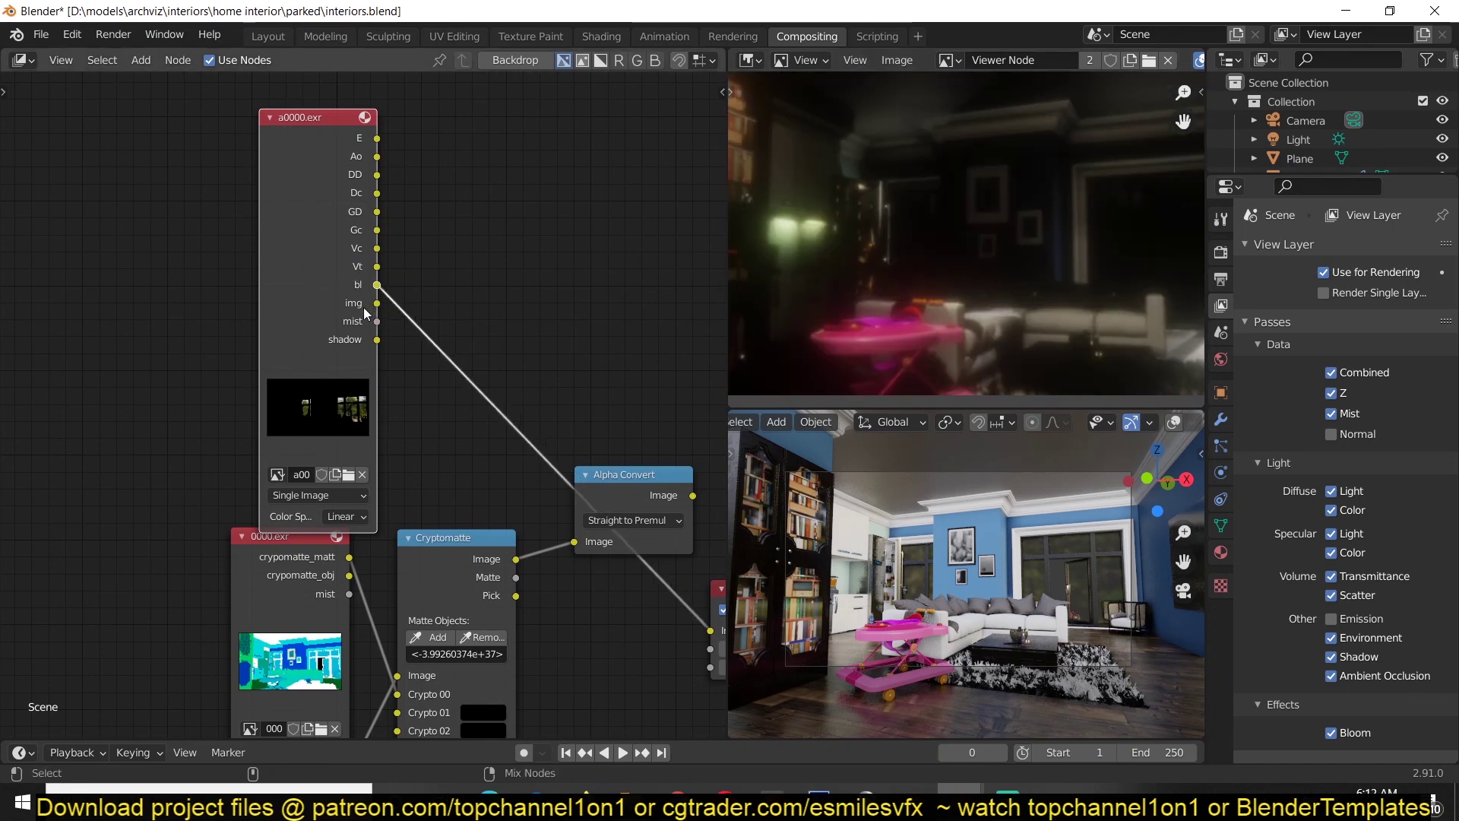
ctrl+shift+click(356, 312)
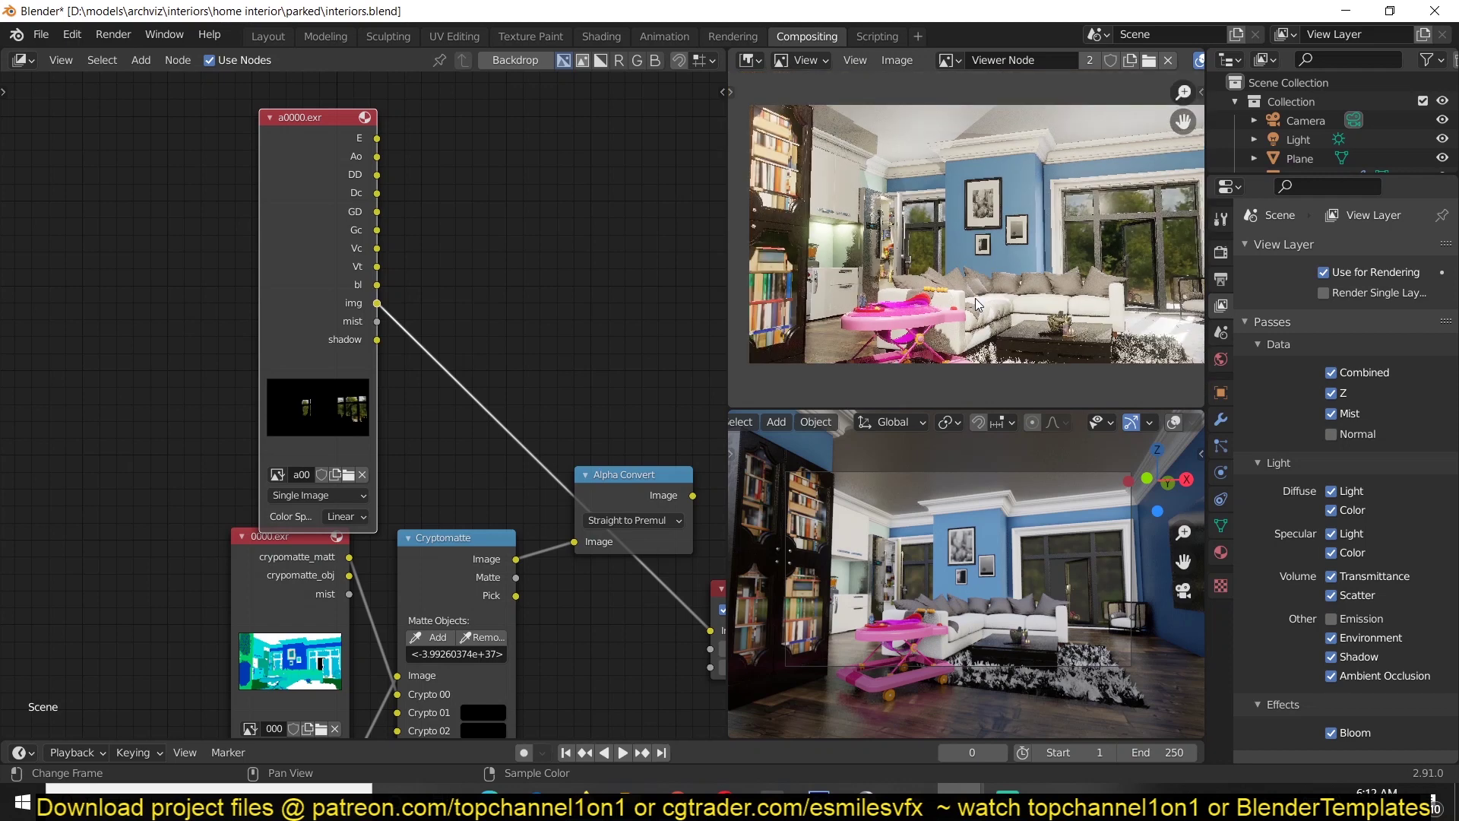
ctrl+shift+click(372, 323)
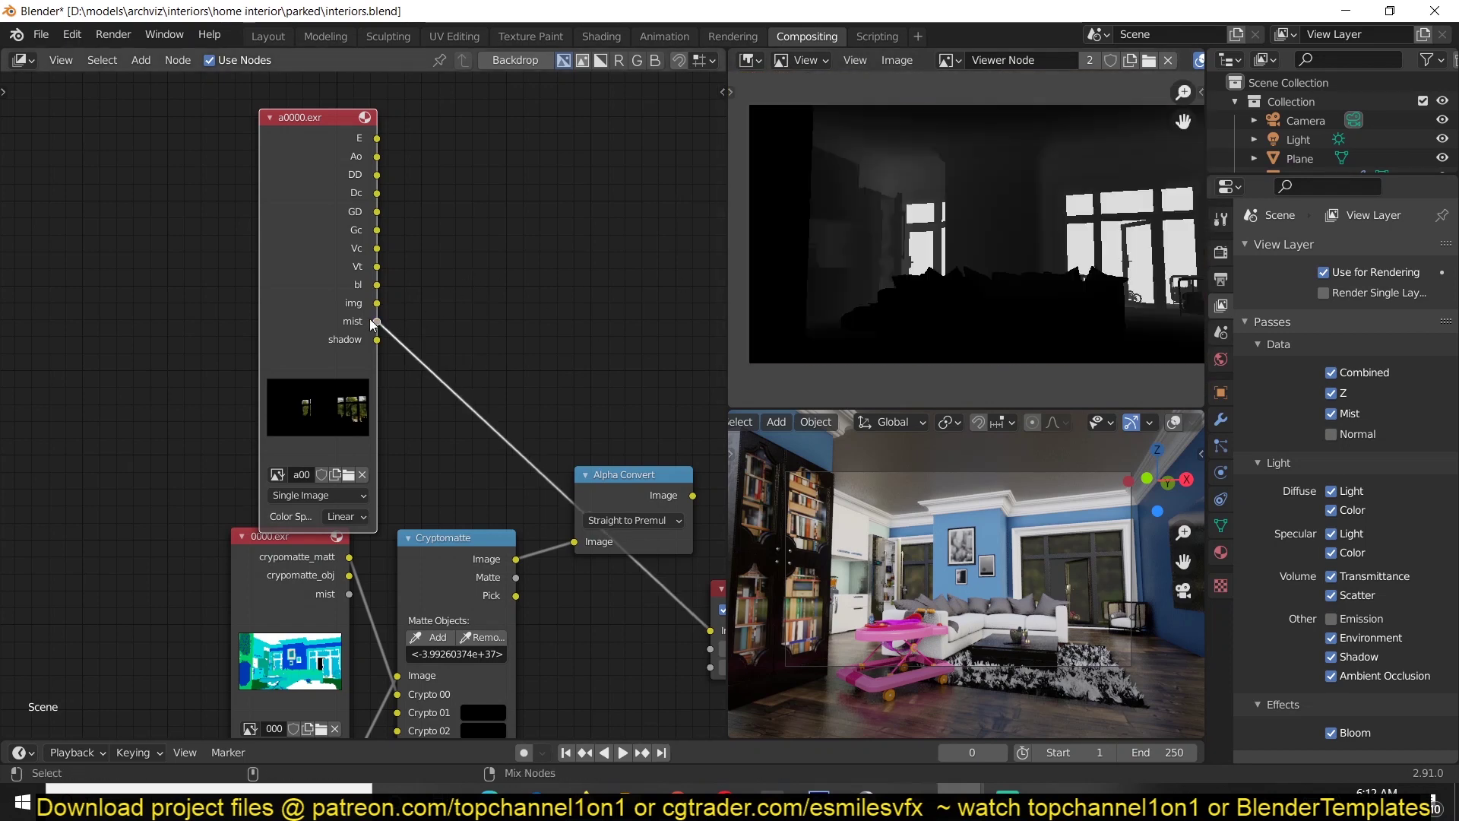
scroll(891, 253, up, 1)
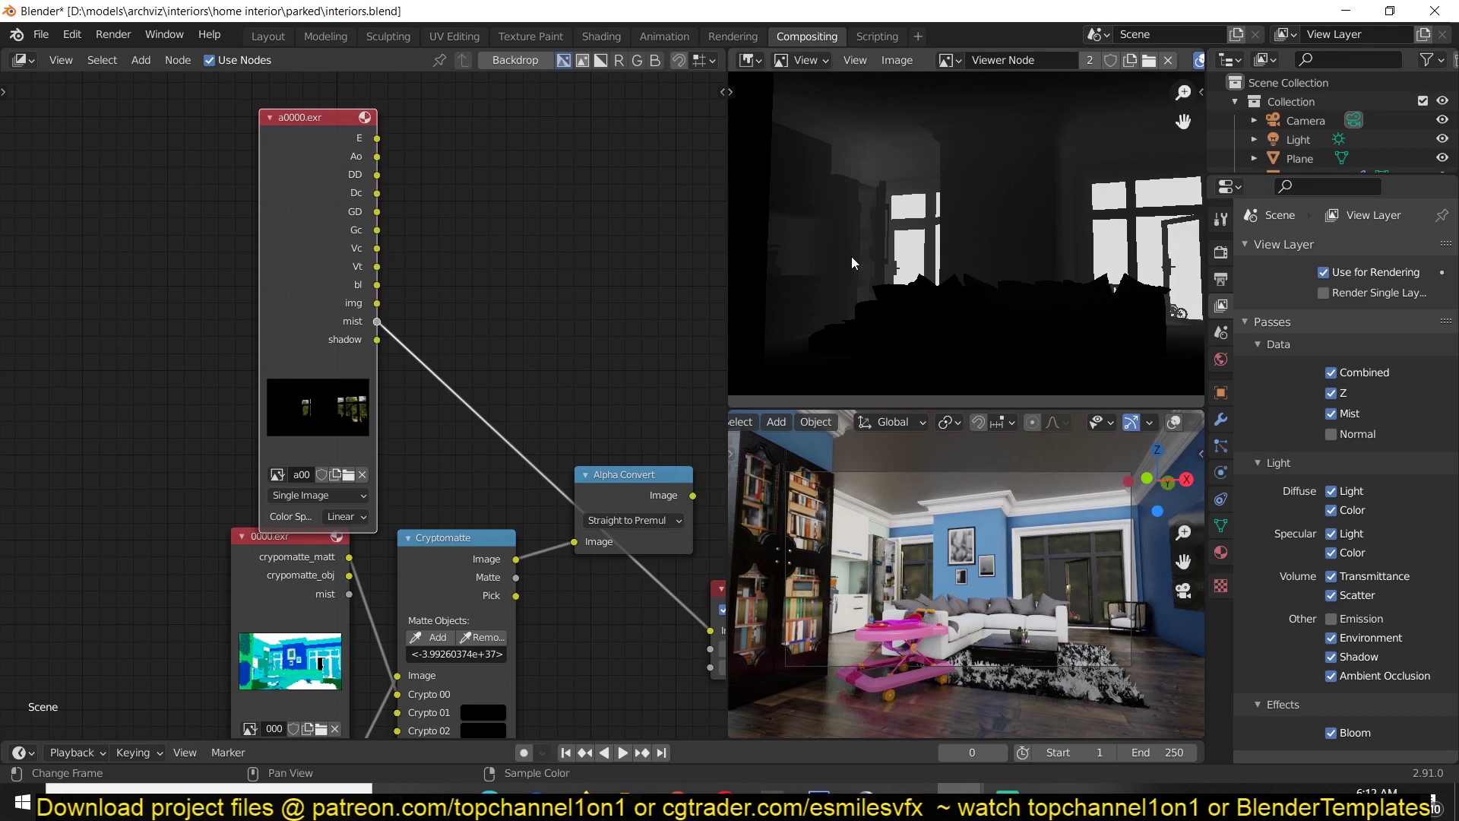
- Preview the shadow pass of a0000.exr through the Viewer node and examine its shading up close
ctrl+shift+click(361, 341)
scroll(980, 268, down, 2)
scroll(989, 277, up, 3)
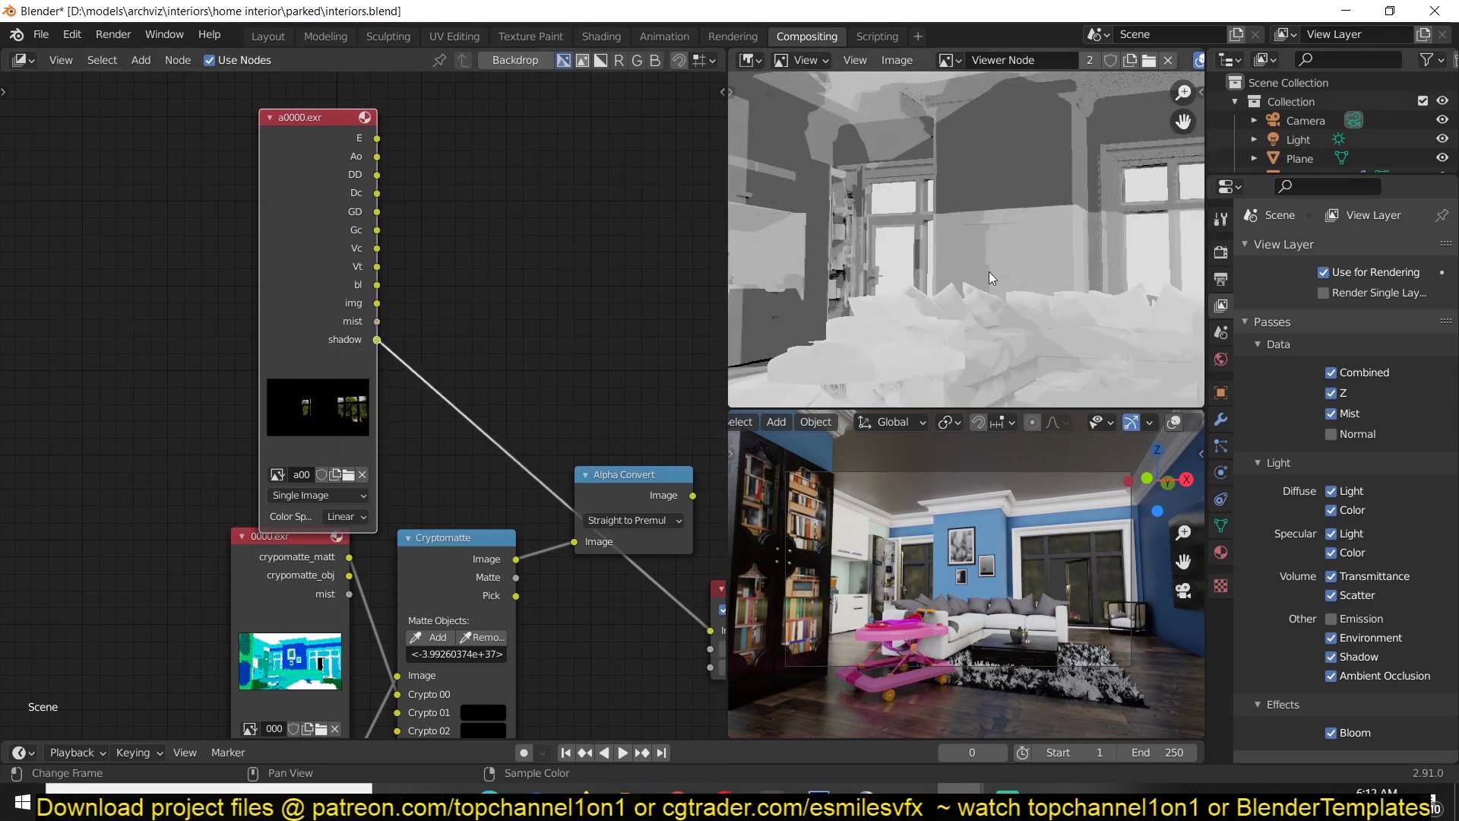
scroll(971, 197, down, 1)
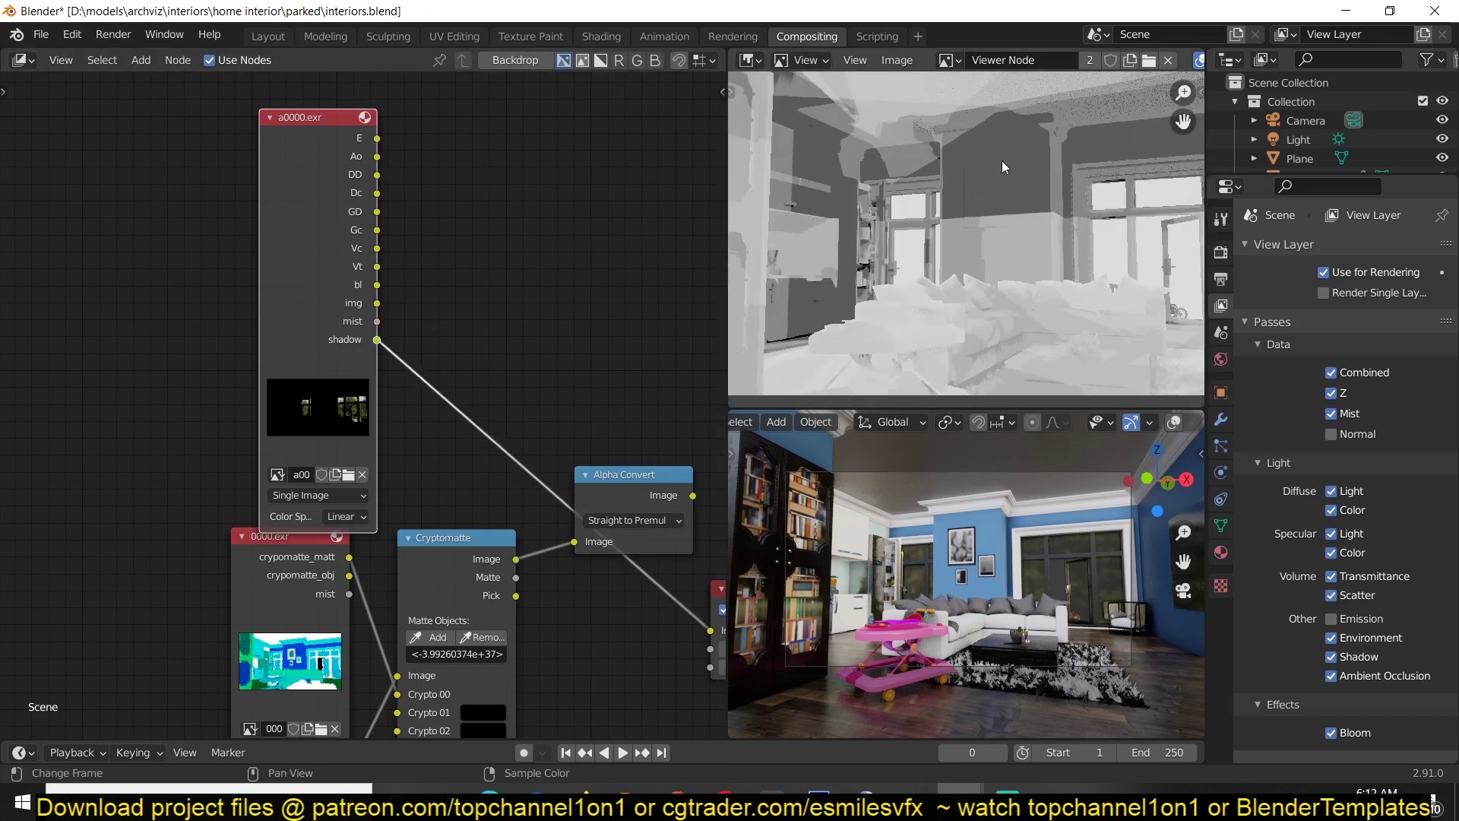
scroll(897, 236, down, 1)
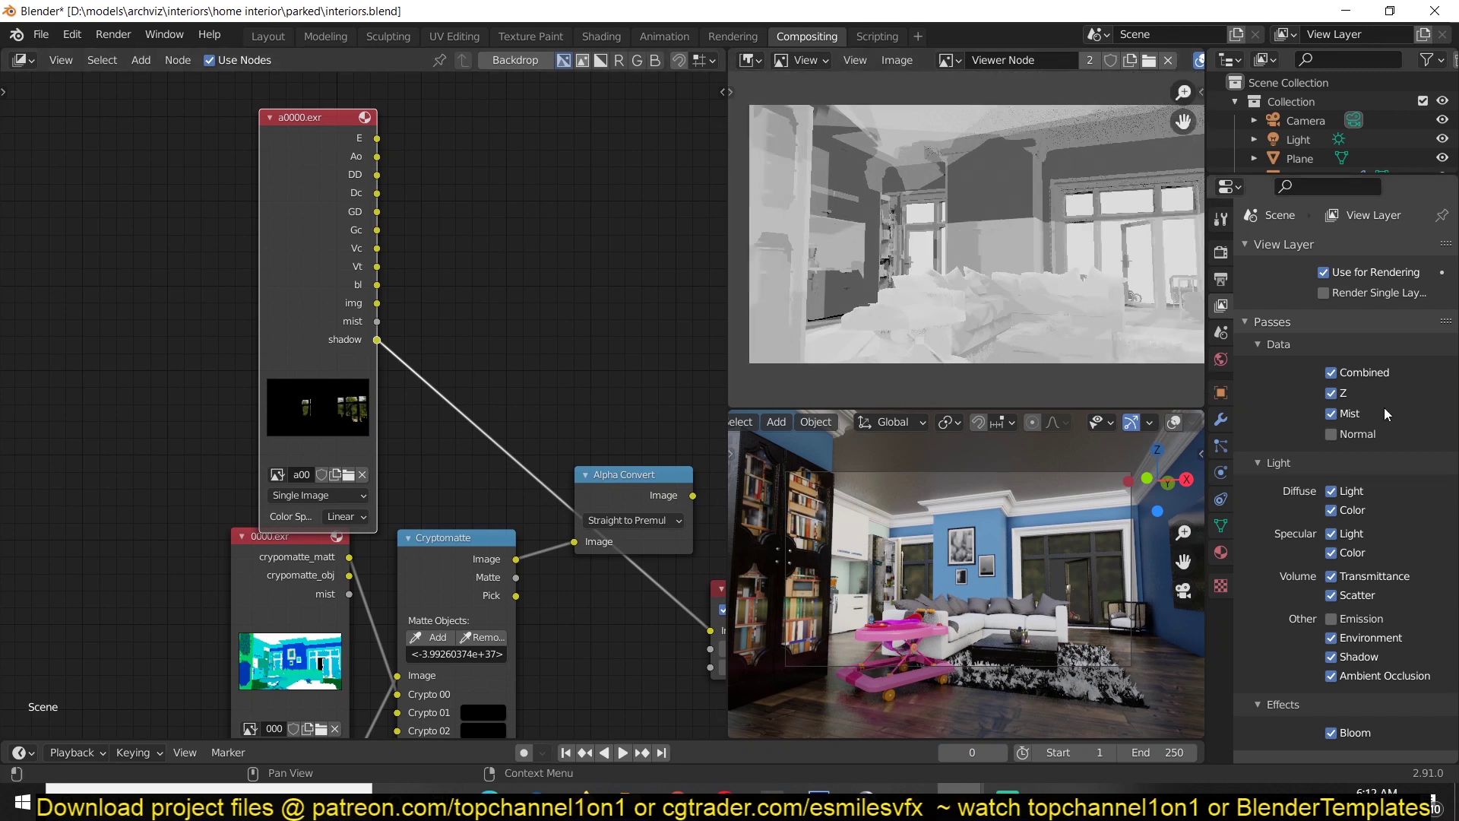
- Set the Eevee render sampling to 64 samples
click(1221, 253)
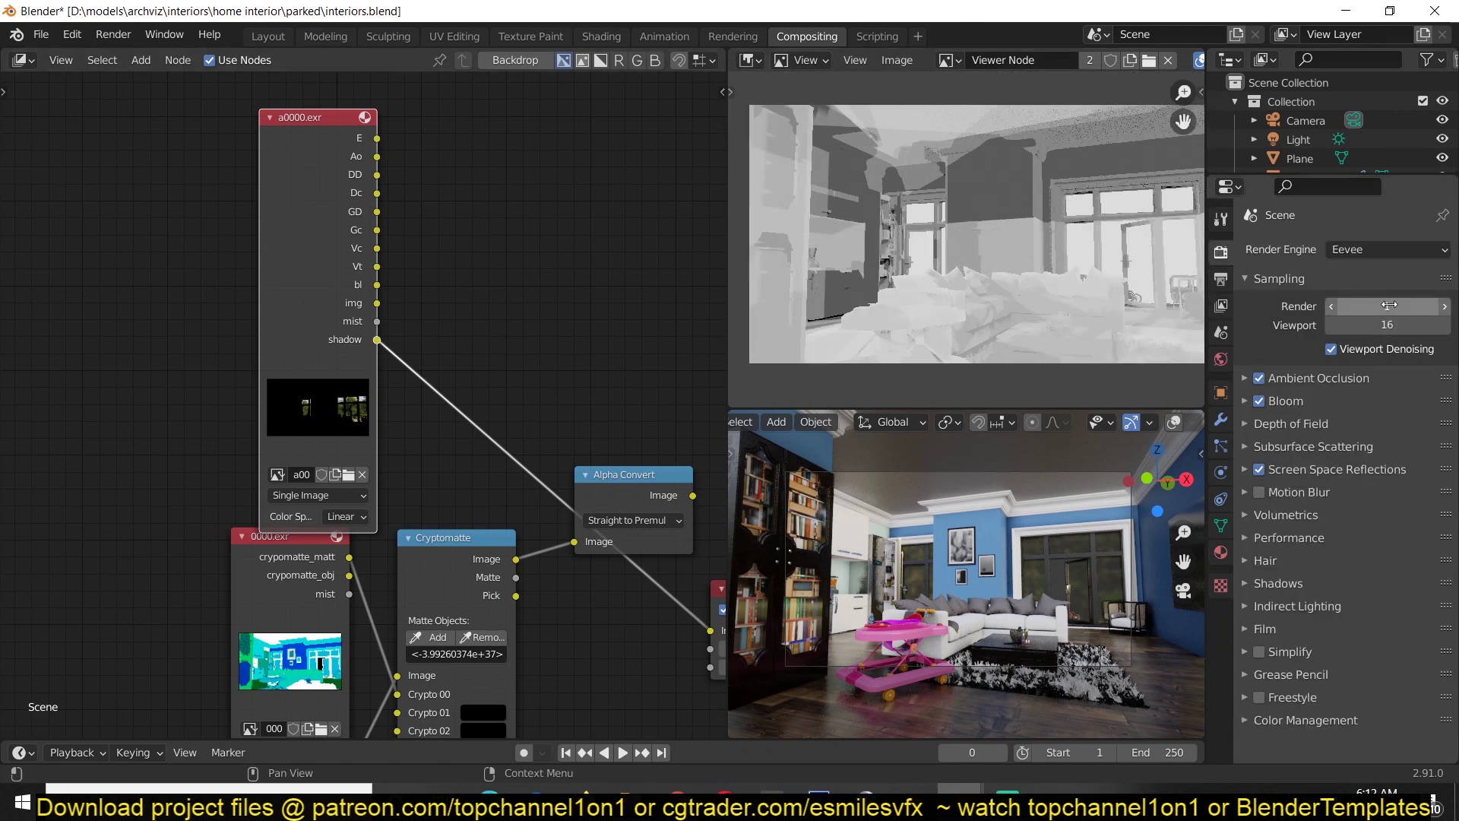
click(1391, 304)
text(64)
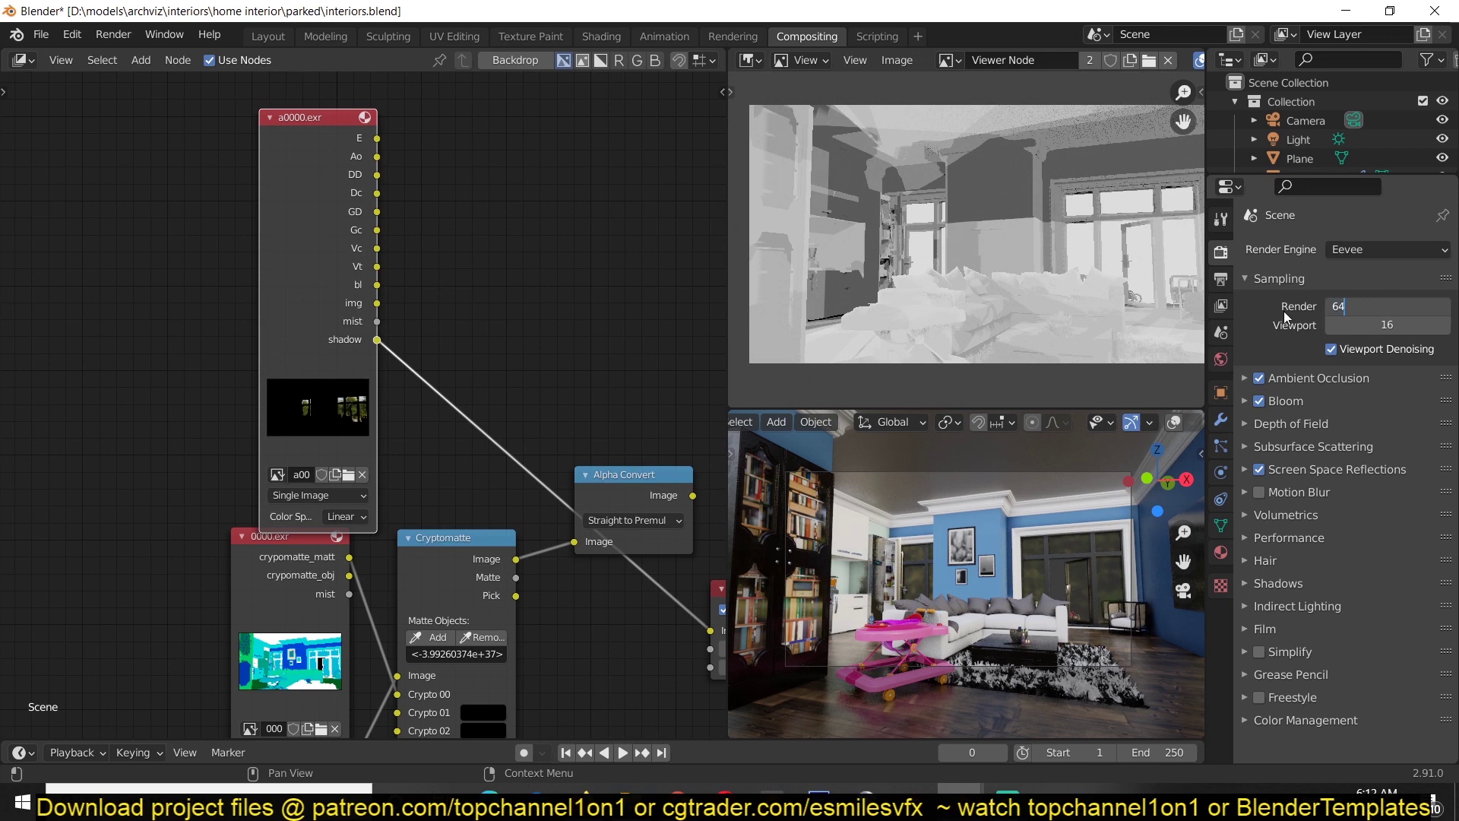
key(Return)
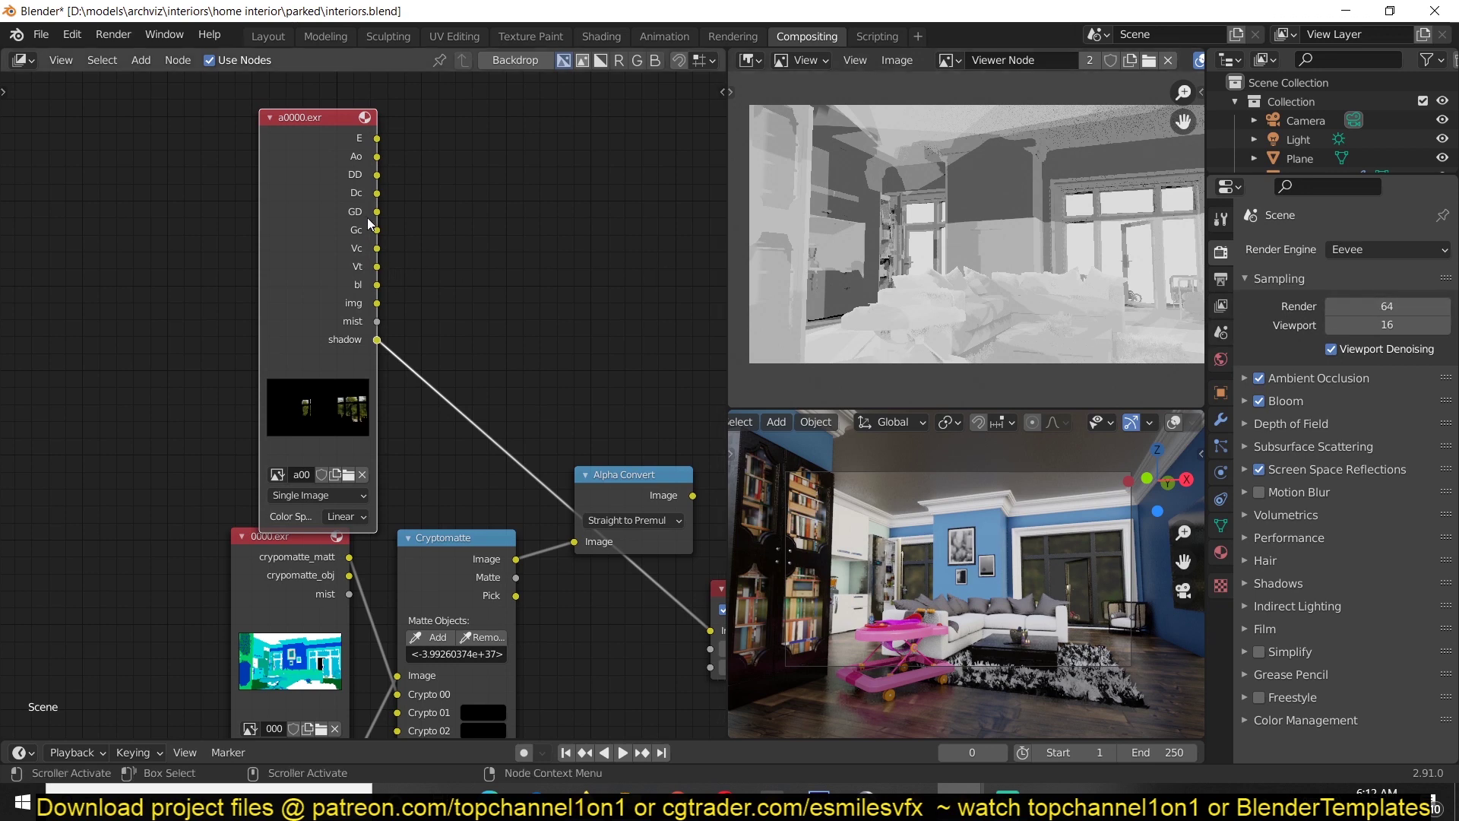
- Select the File Output node, render the scene to write the passes again, and put the render window away
scroll(496, 497, down, 2)
middle_drag(496, 497, 436, 410)
middle_drag(572, 581, 435, 394)
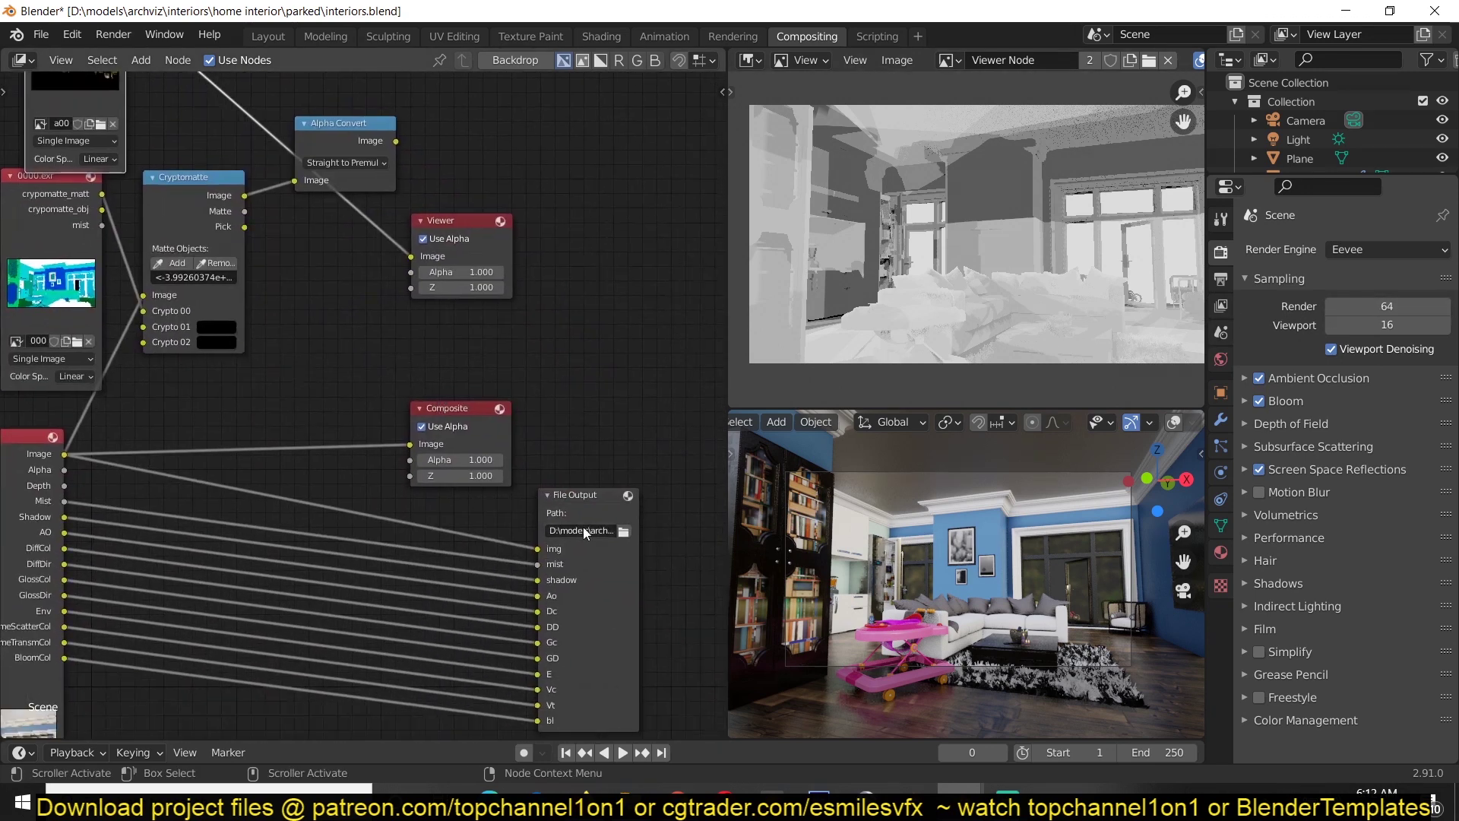
click(631, 496)
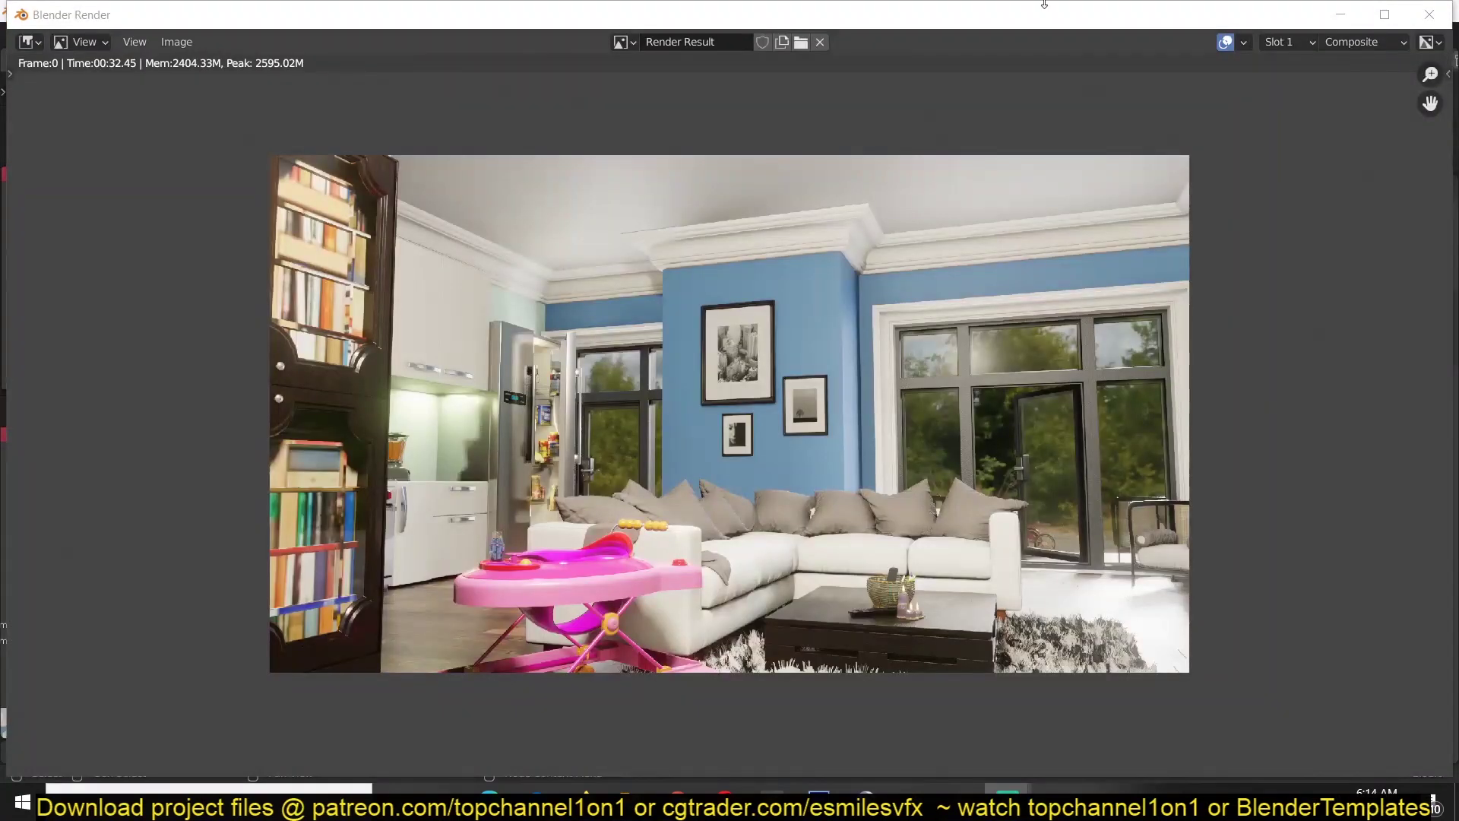
click(1340, 14)
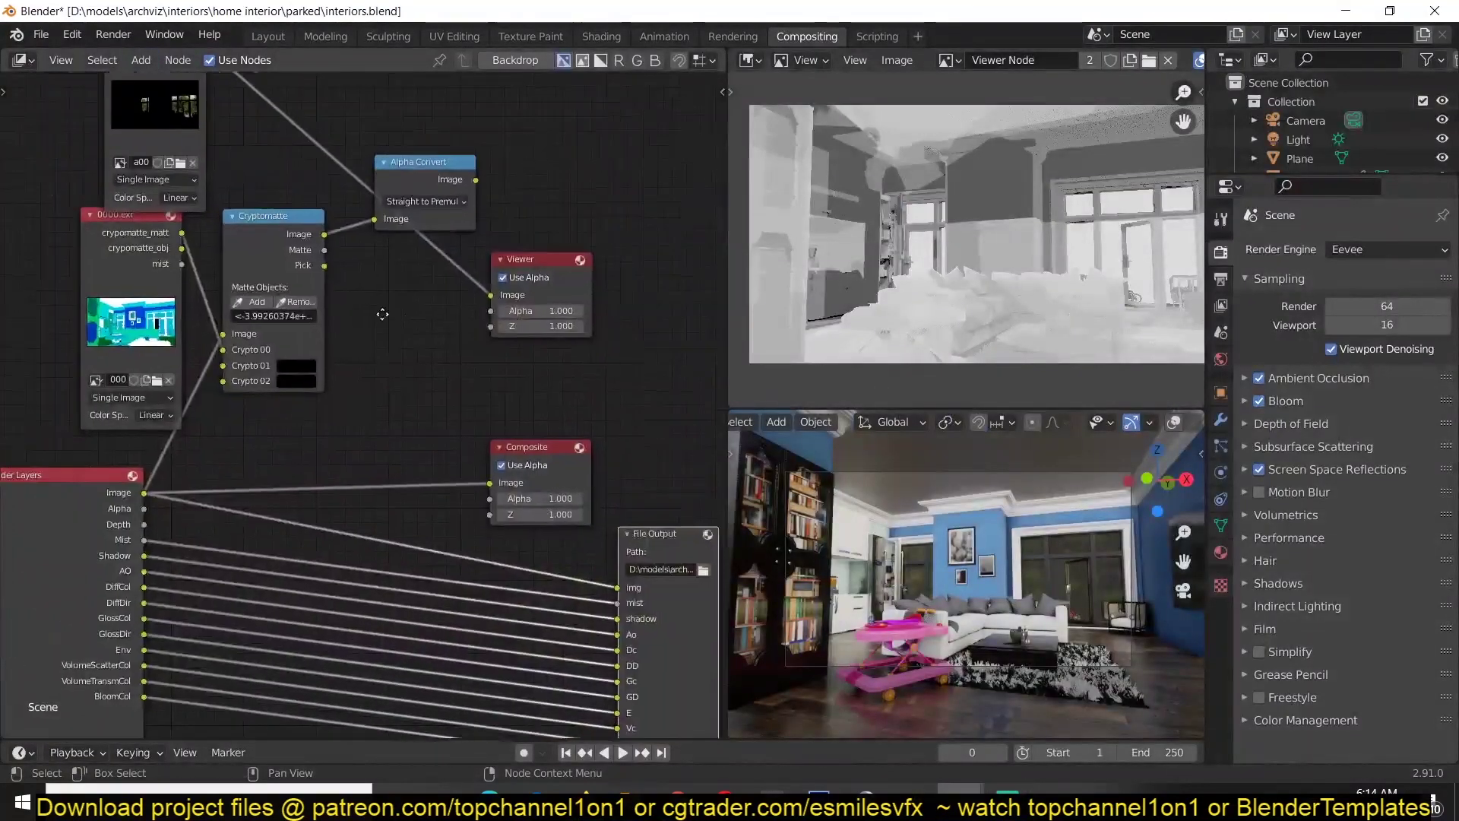
- Return to the a0000.exr node and reload its image from the newly rendered file
middle_drag(382, 314, 523, 429)
middle_drag(395, 289, 408, 459)
click(335, 204)
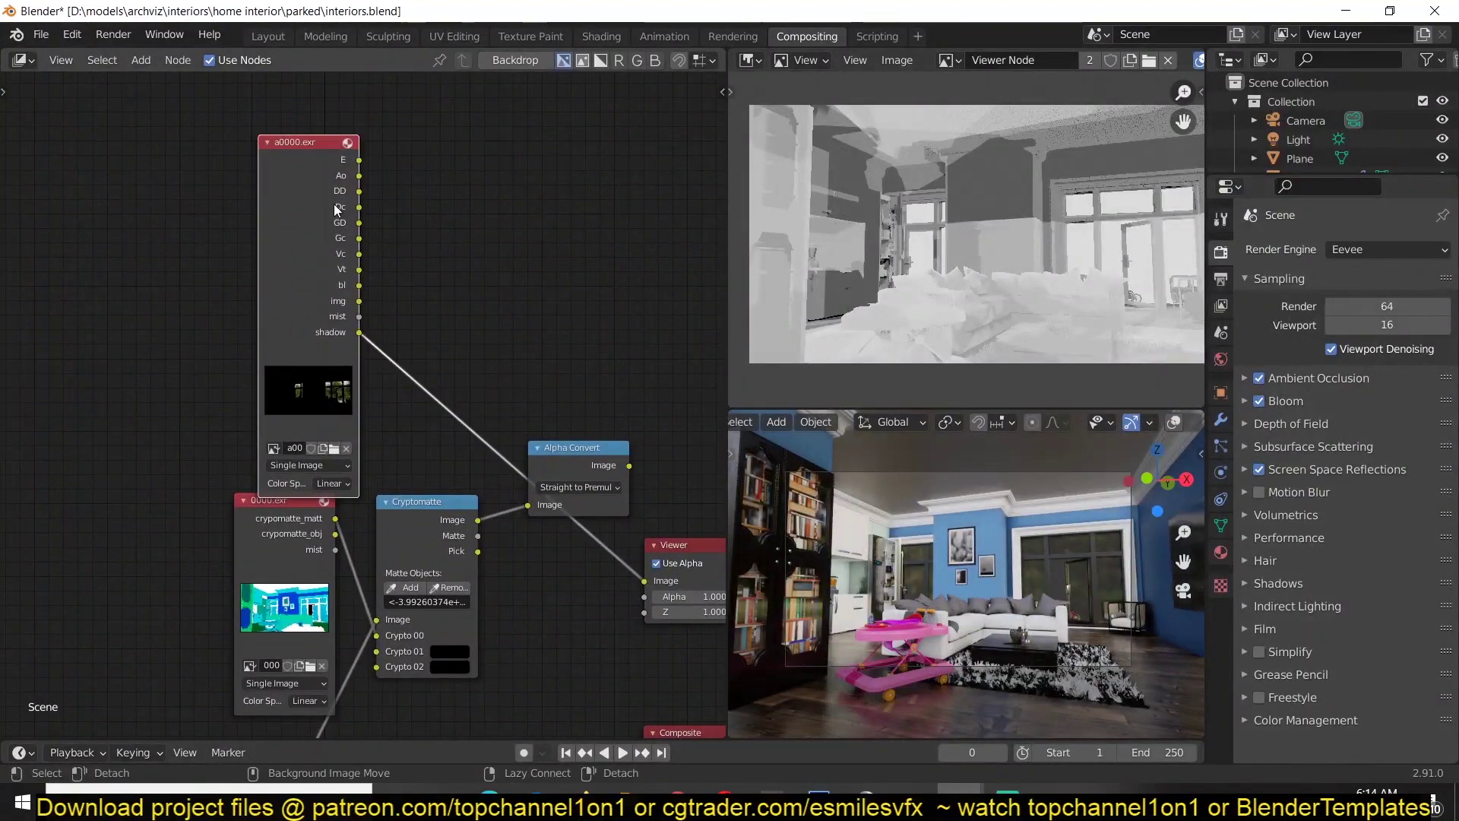
key(alt+r)
- Preview the reloaded E, Ao, DD, Dc, GD, Gc and Vc passes of a0000.exr one by one through the Viewer node
ctrl+shift+click(343, 164)
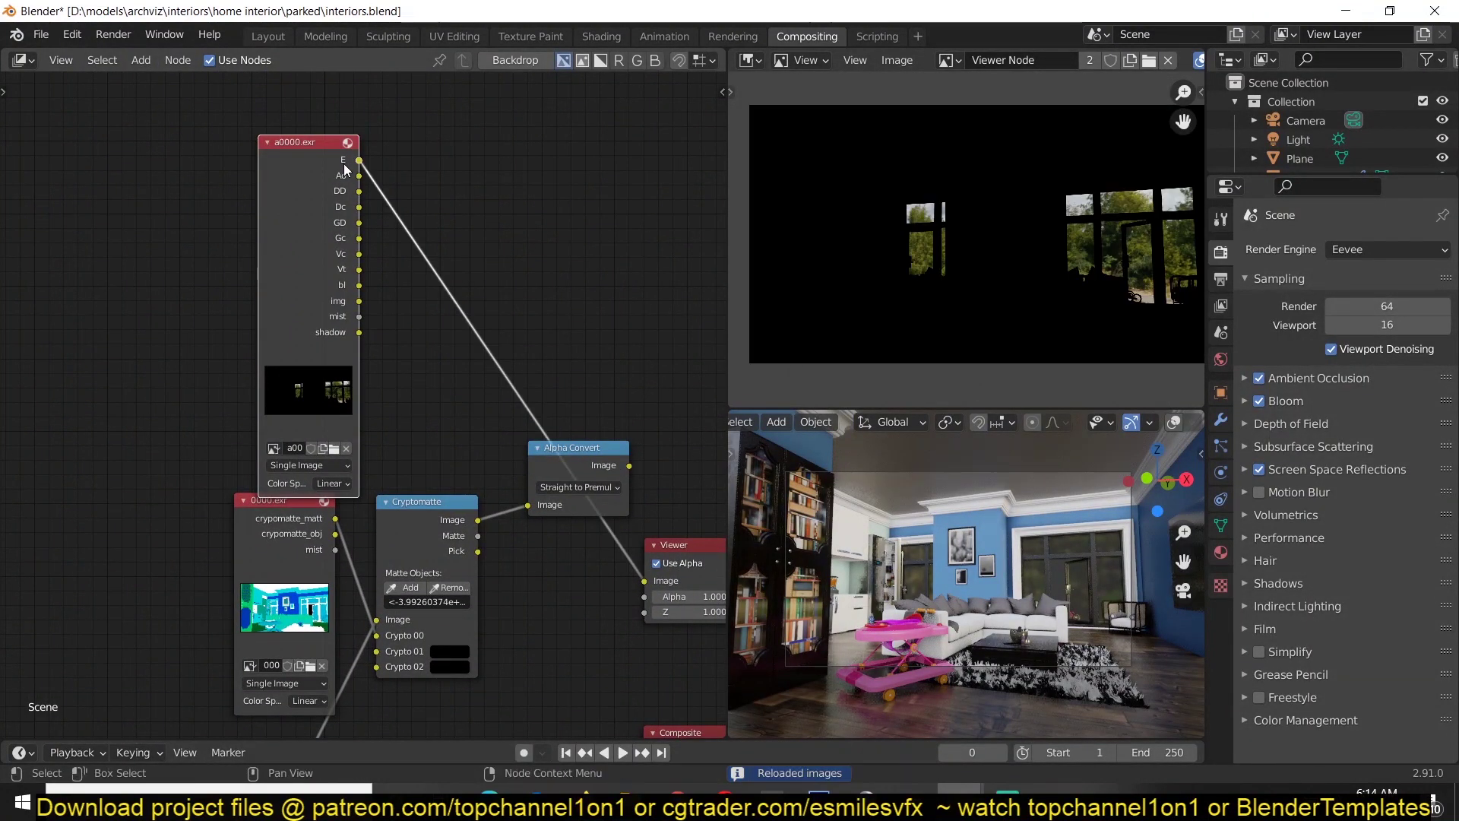
ctrl+shift+click(342, 186)
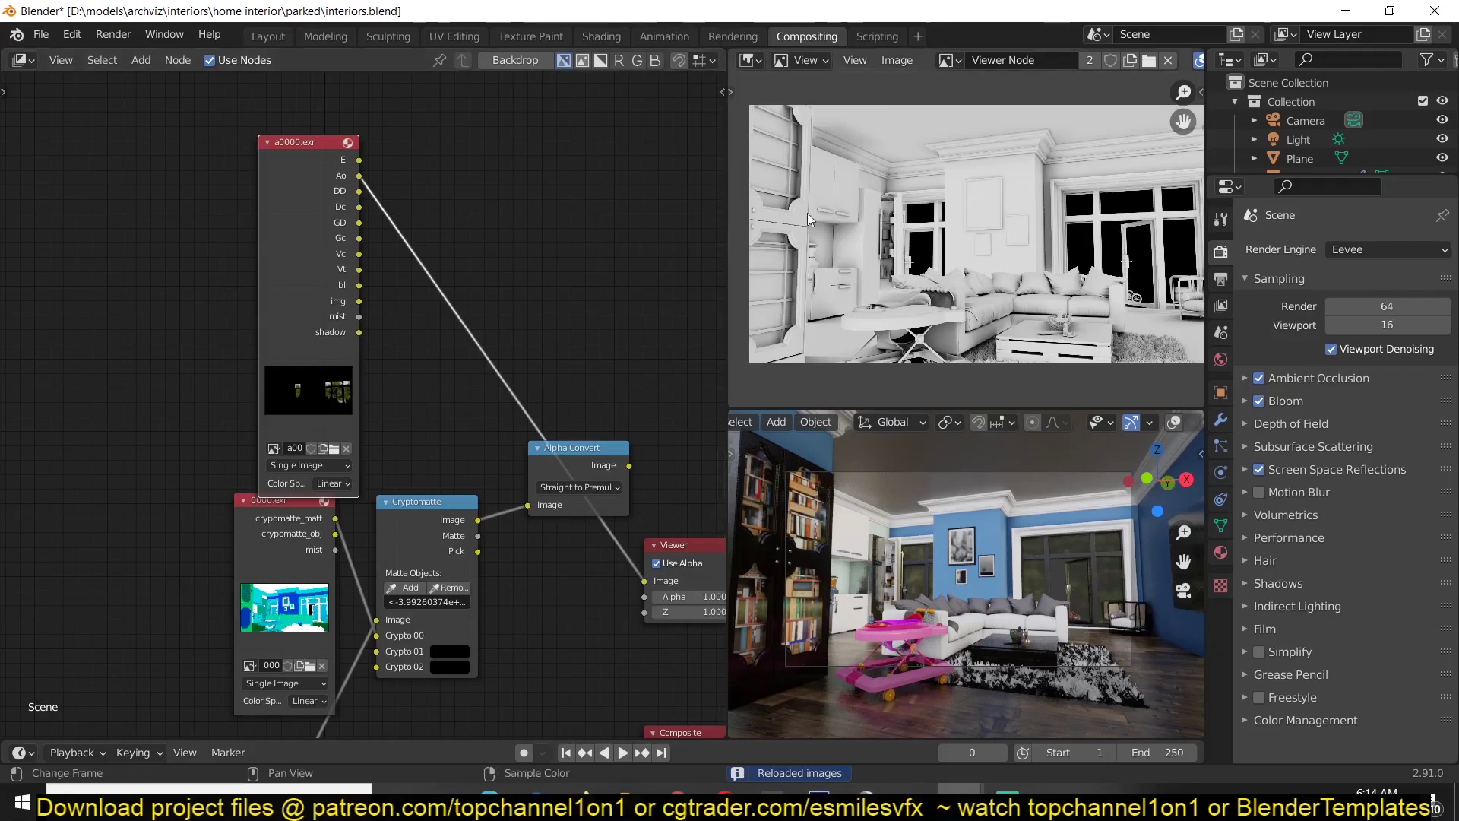
ctrl+shift+click(342, 192)
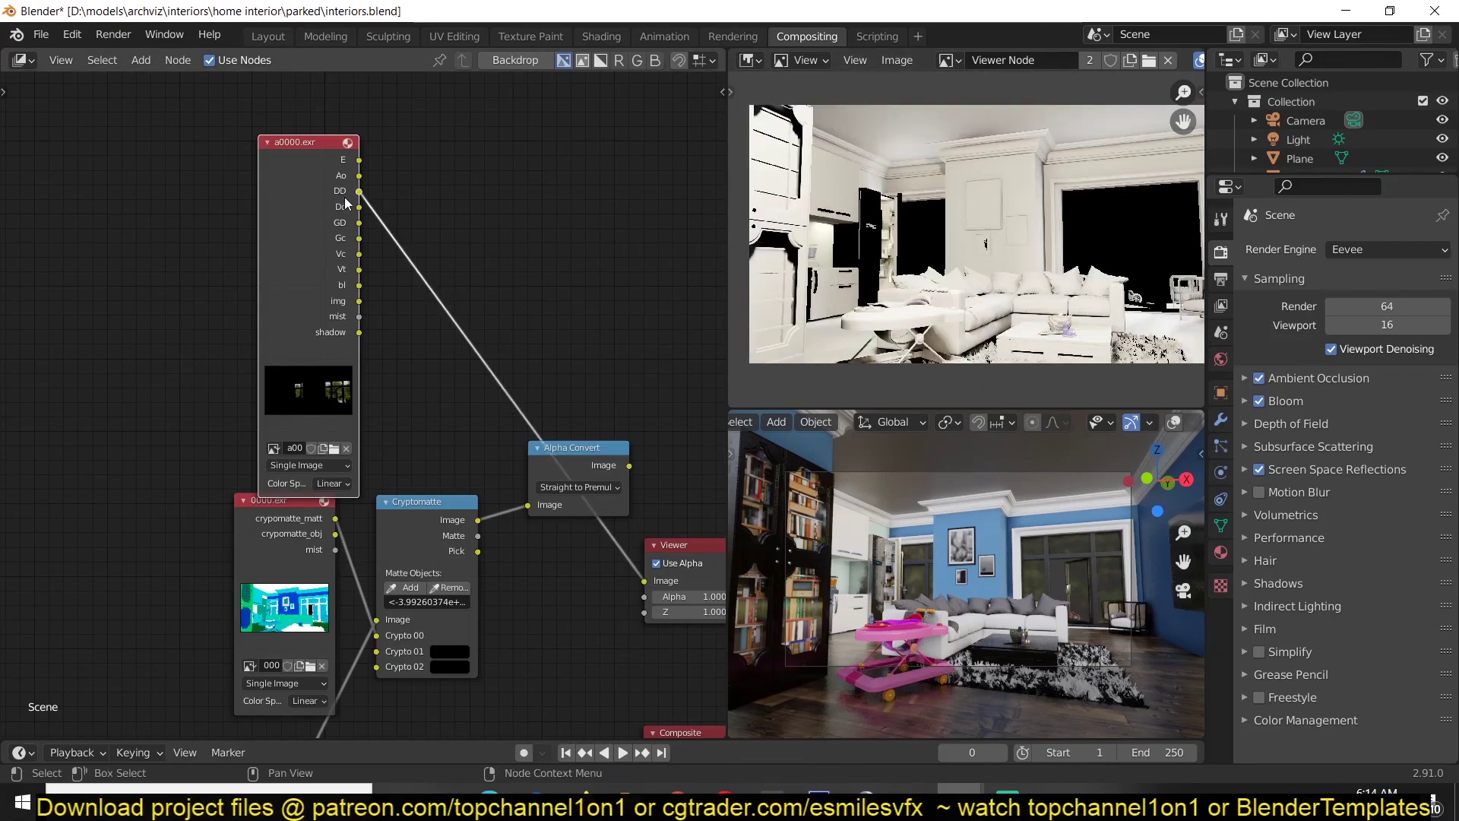
ctrl+shift+click(341, 207)
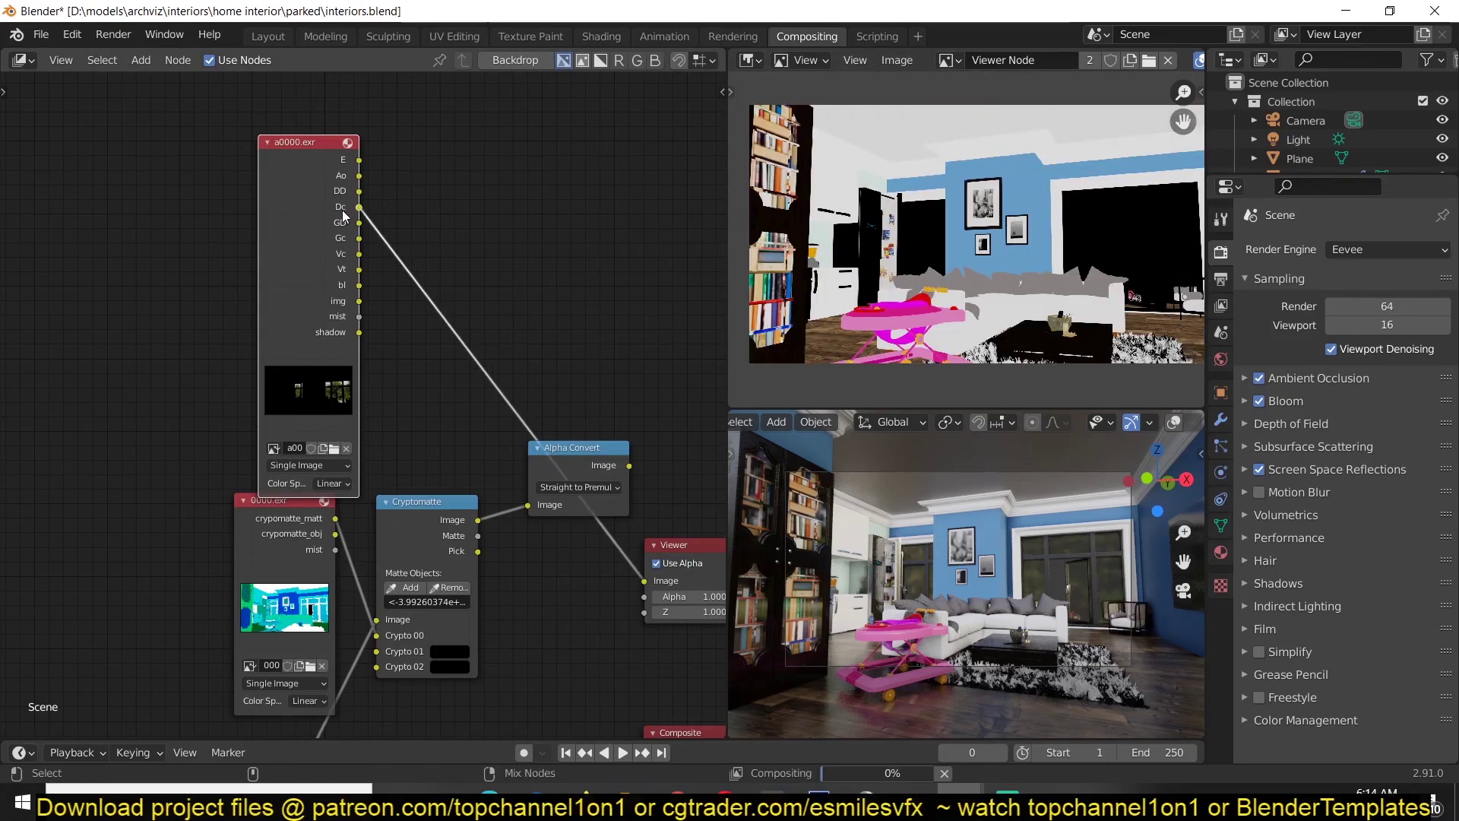
ctrl+shift+click(343, 222)
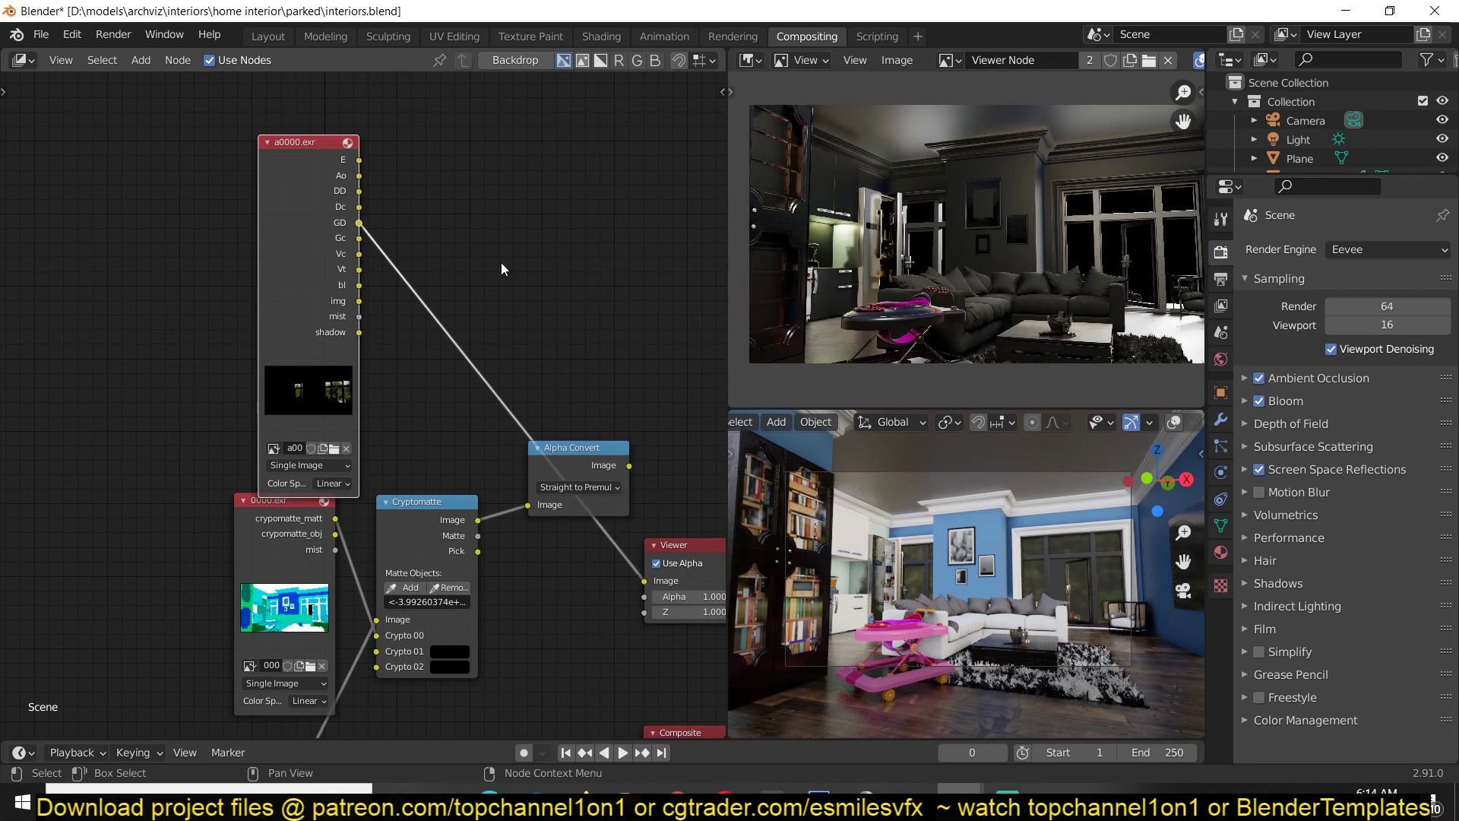
ctrl+shift+click(341, 237)
ctrl+shift+click(345, 253)
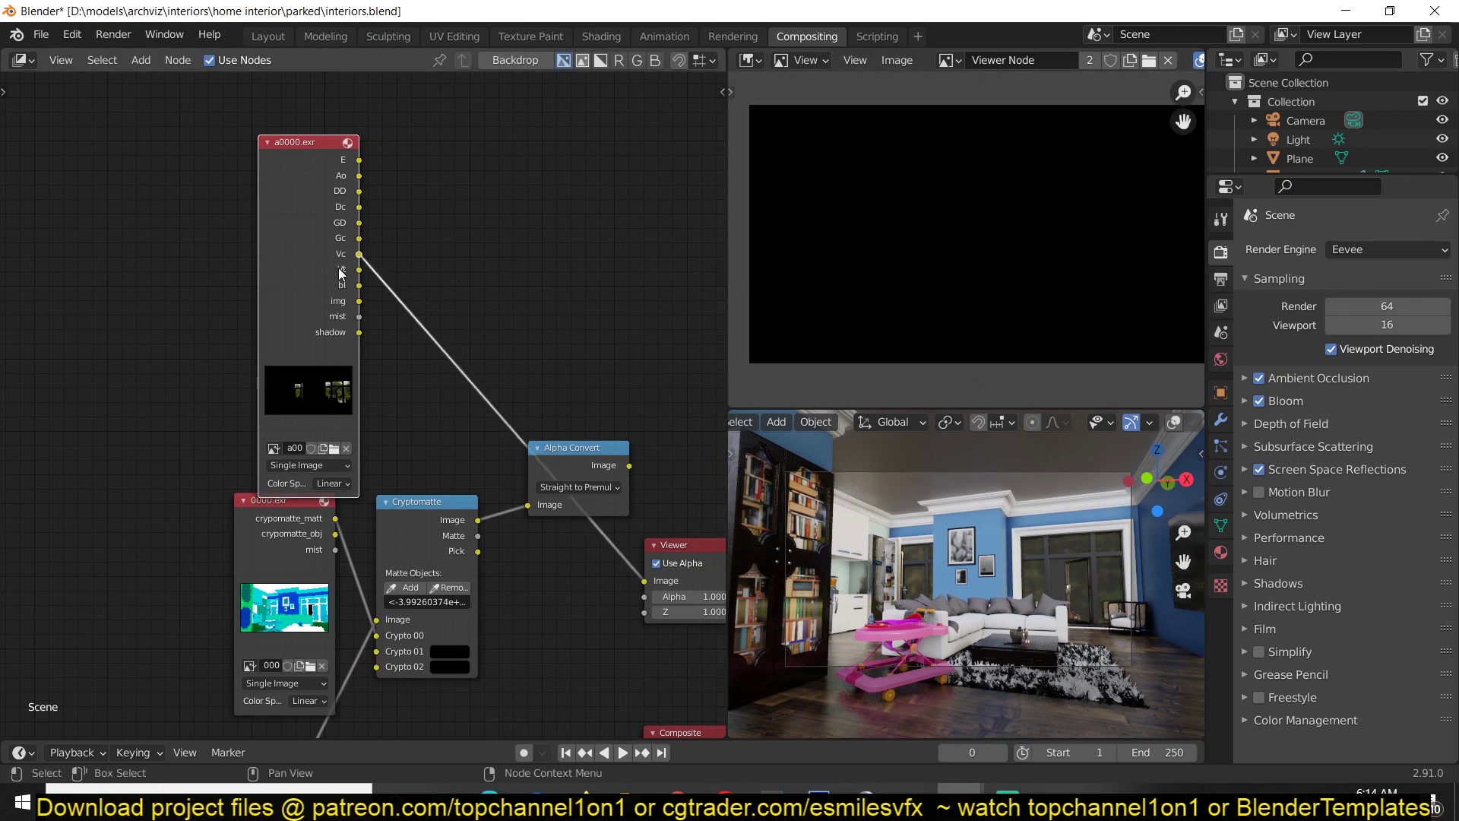
- Preview the reloaded Vt, bl, img and mist passes of a0000.exr through the Viewer node
scroll(357, 262, up, 2)
ctrl+shift+click(335, 226)
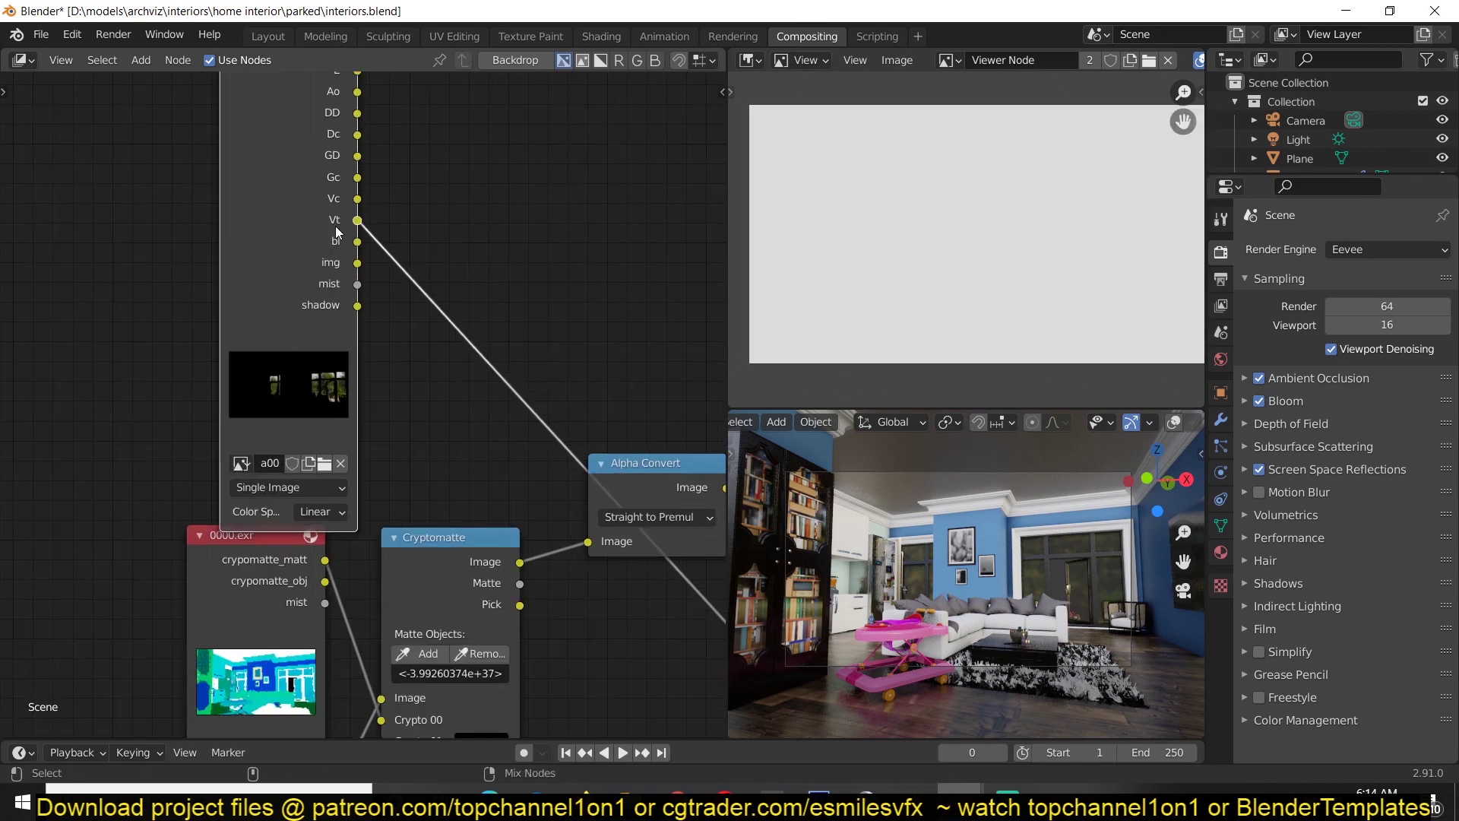
ctrl+shift+click(333, 240)
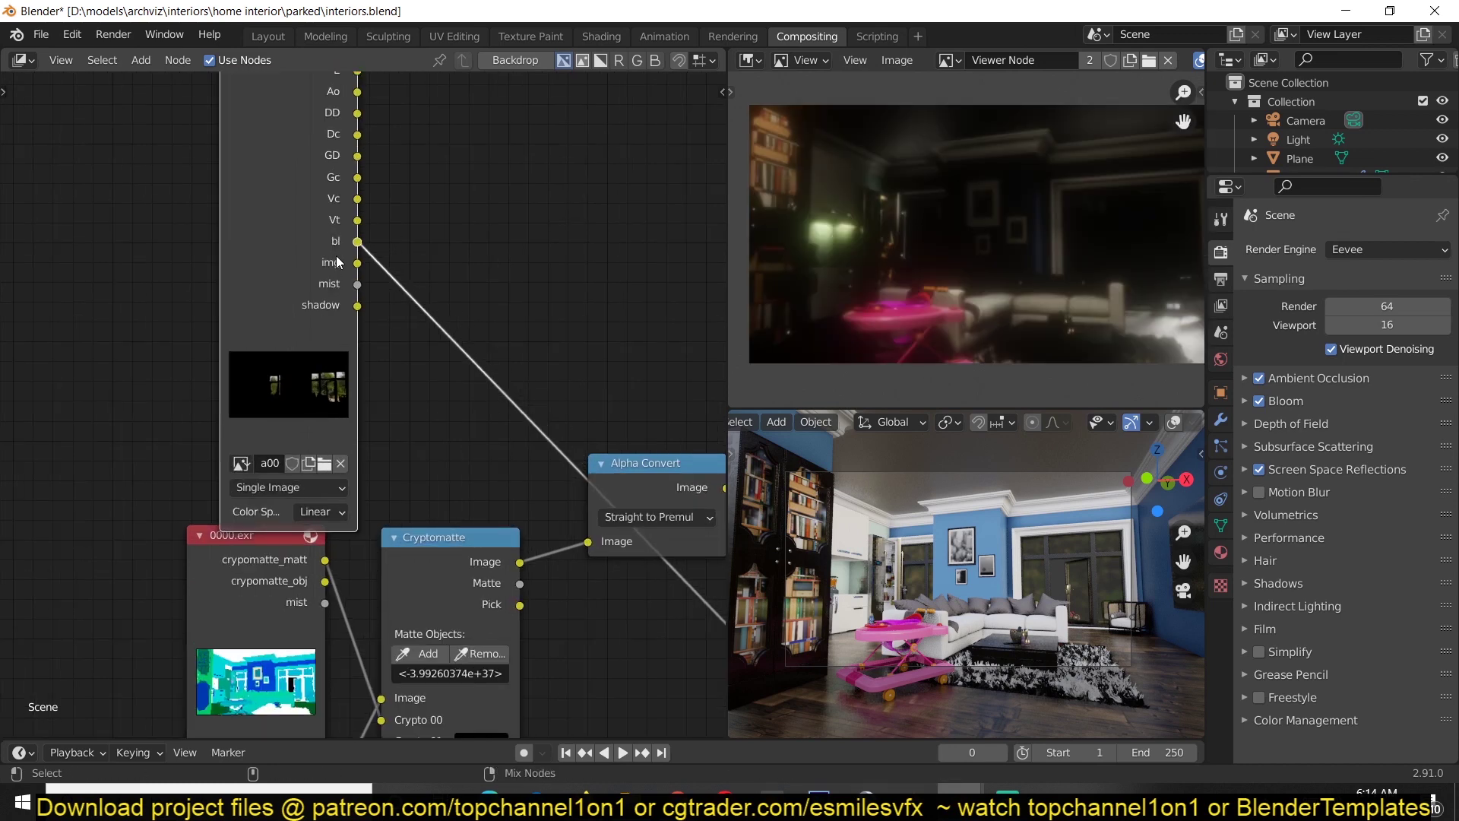
ctrl+shift+click(283, 263)
ctrl+shift+click(282, 259)
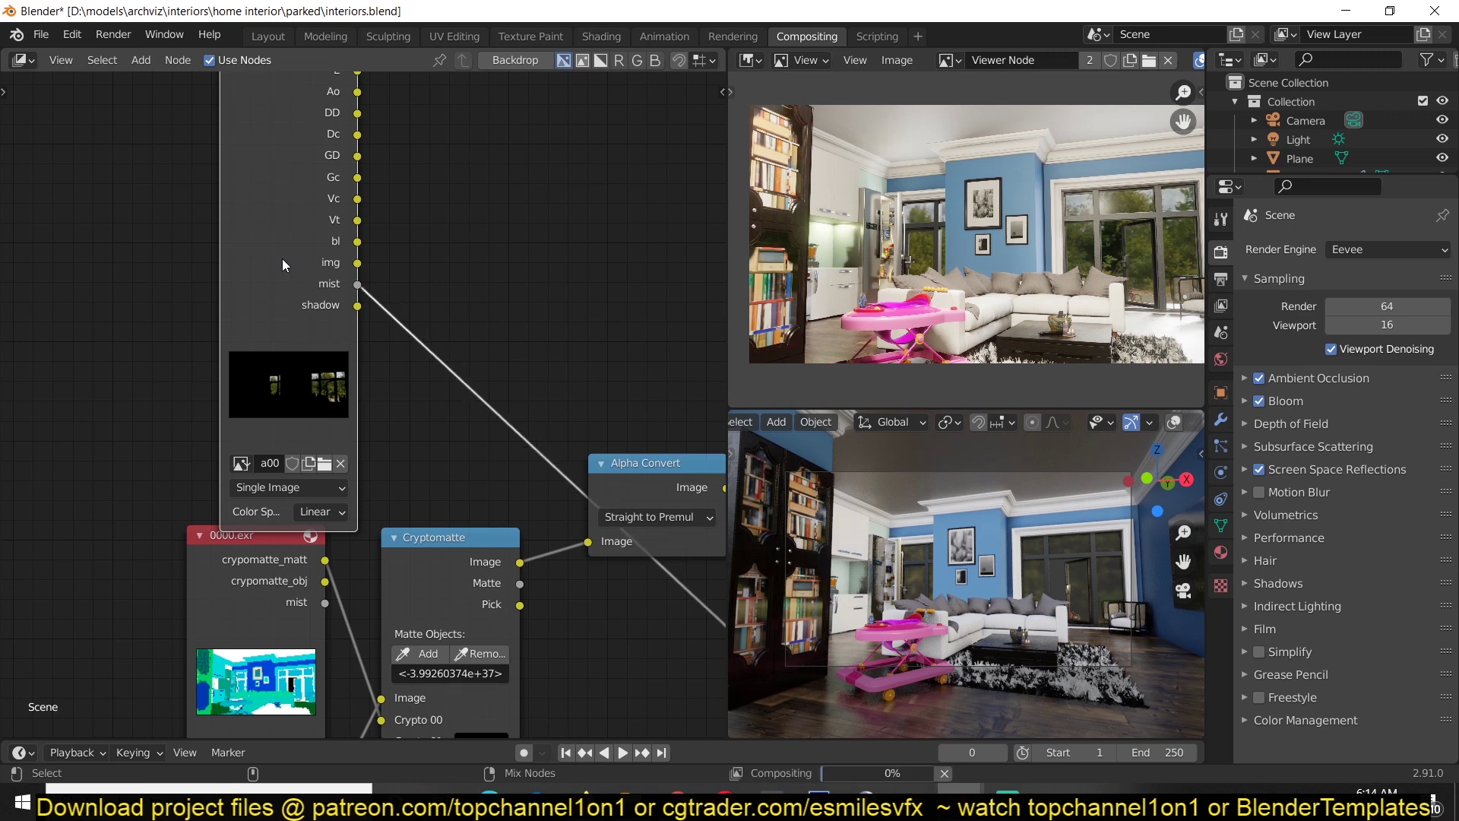
ctrl+shift+click(282, 259)
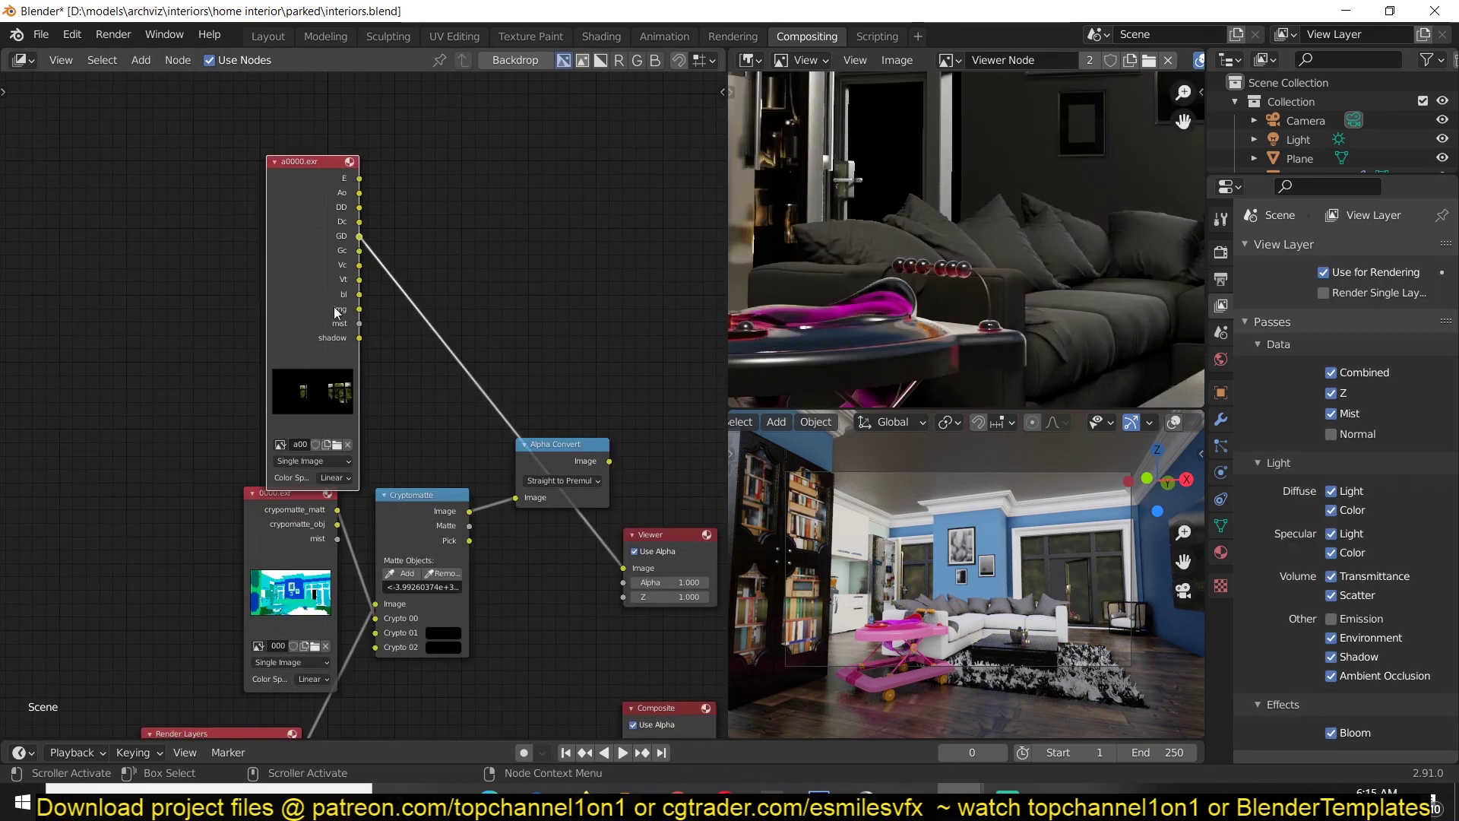